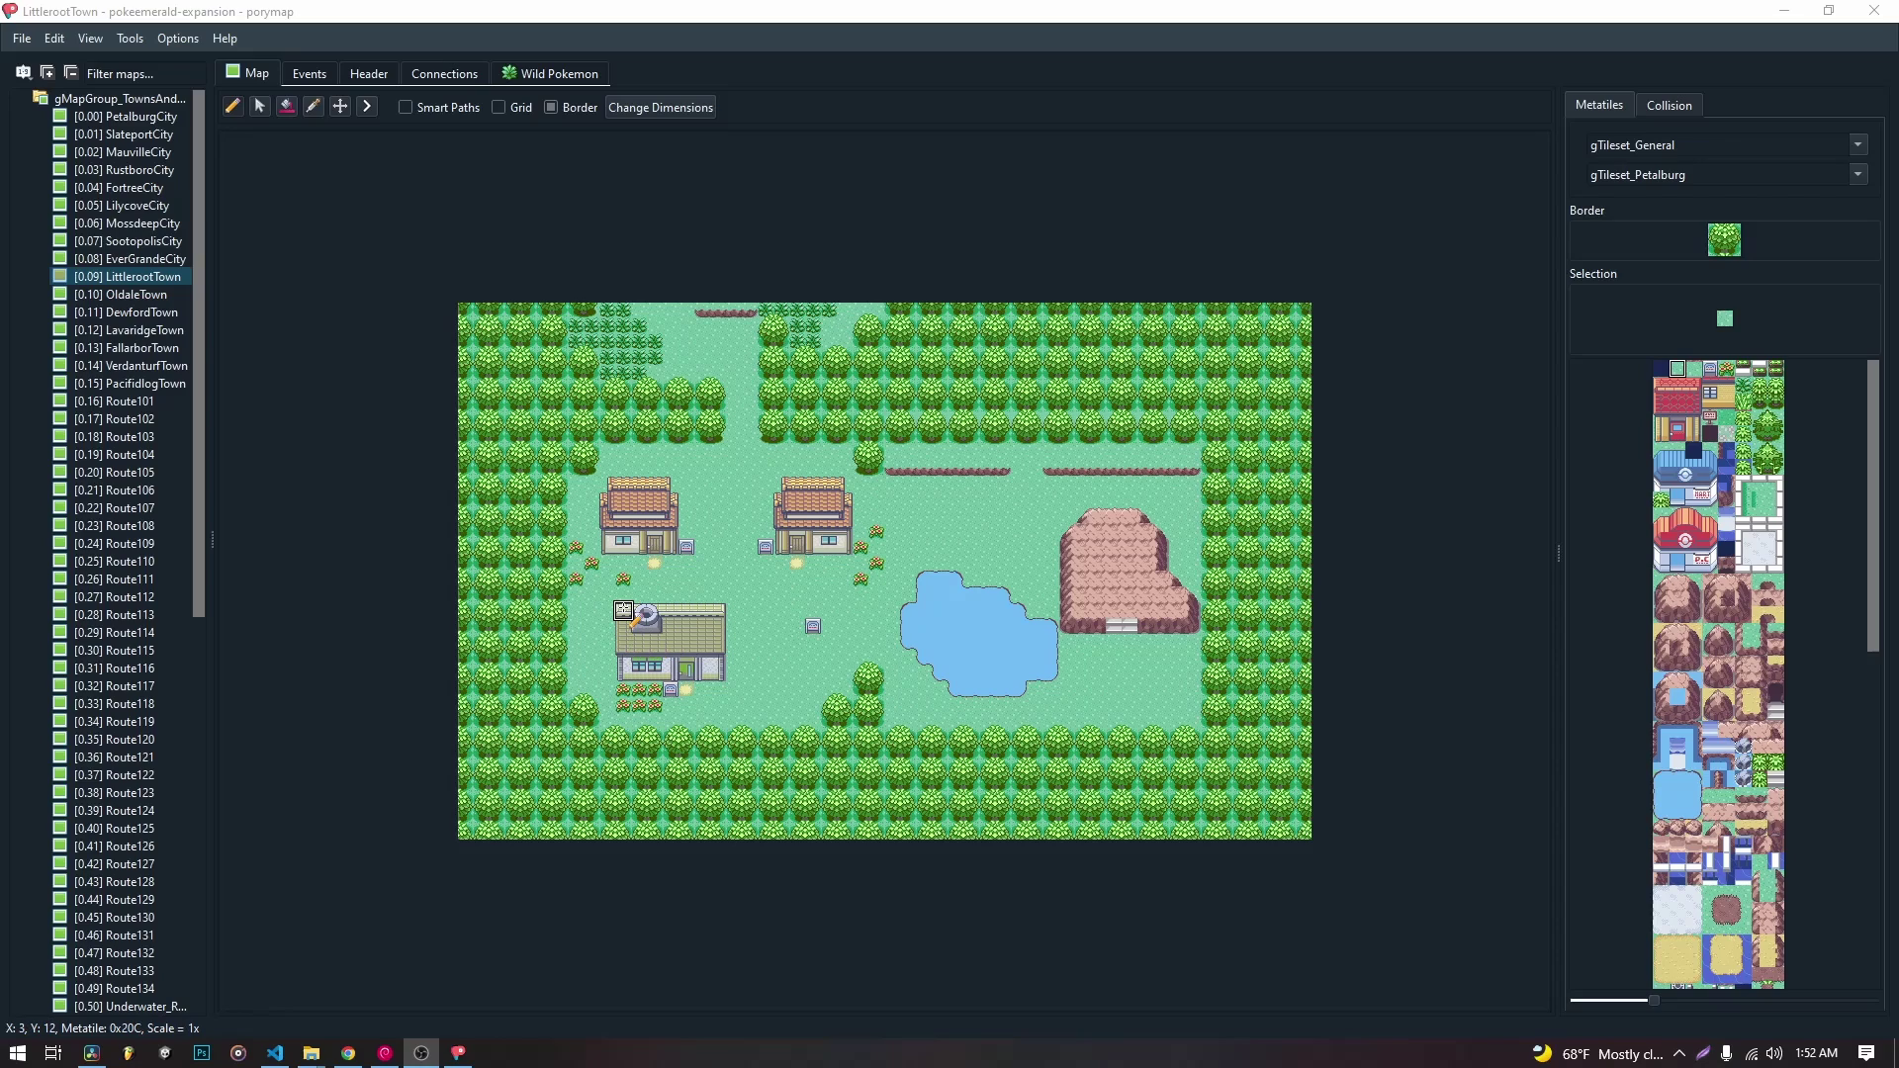
Copy the existing lab building's tiles and stamp them on the grass above the pond.
right_click(625, 611)
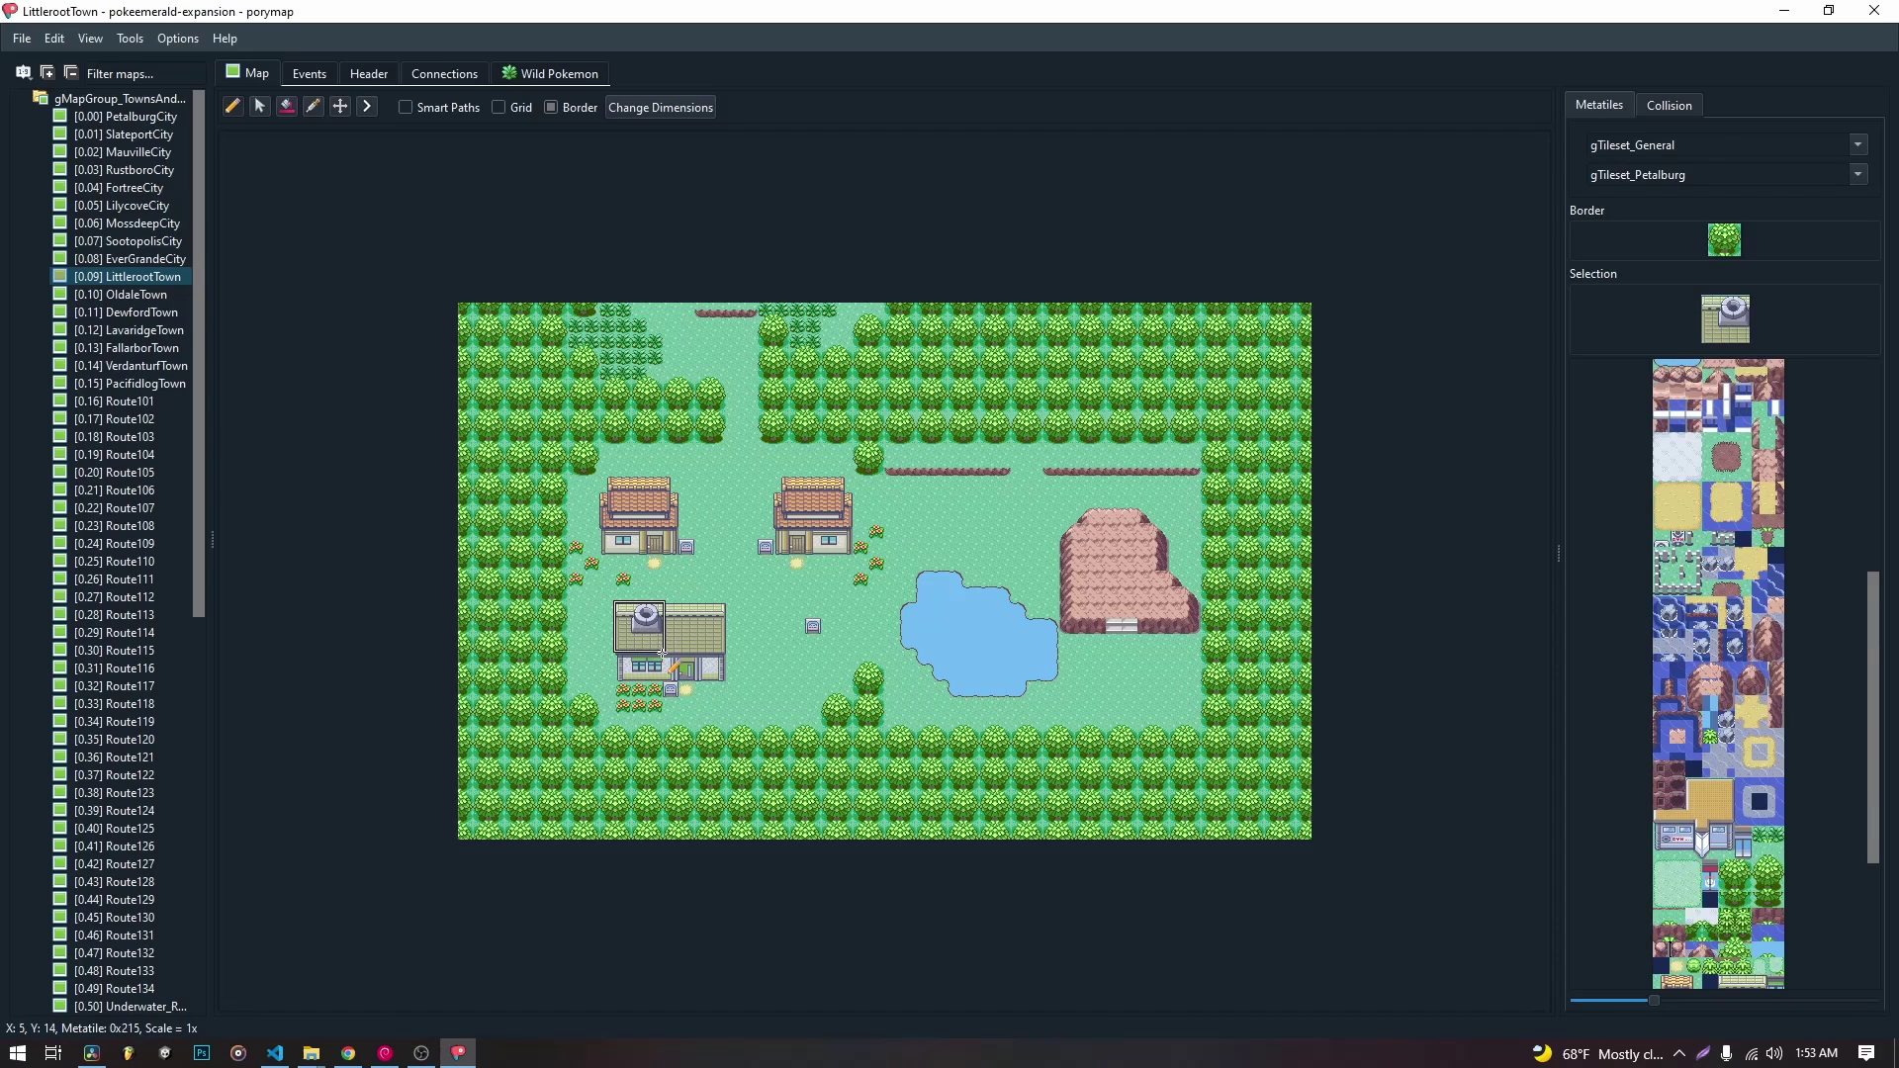
left_click_drag(624, 611, 727, 686)
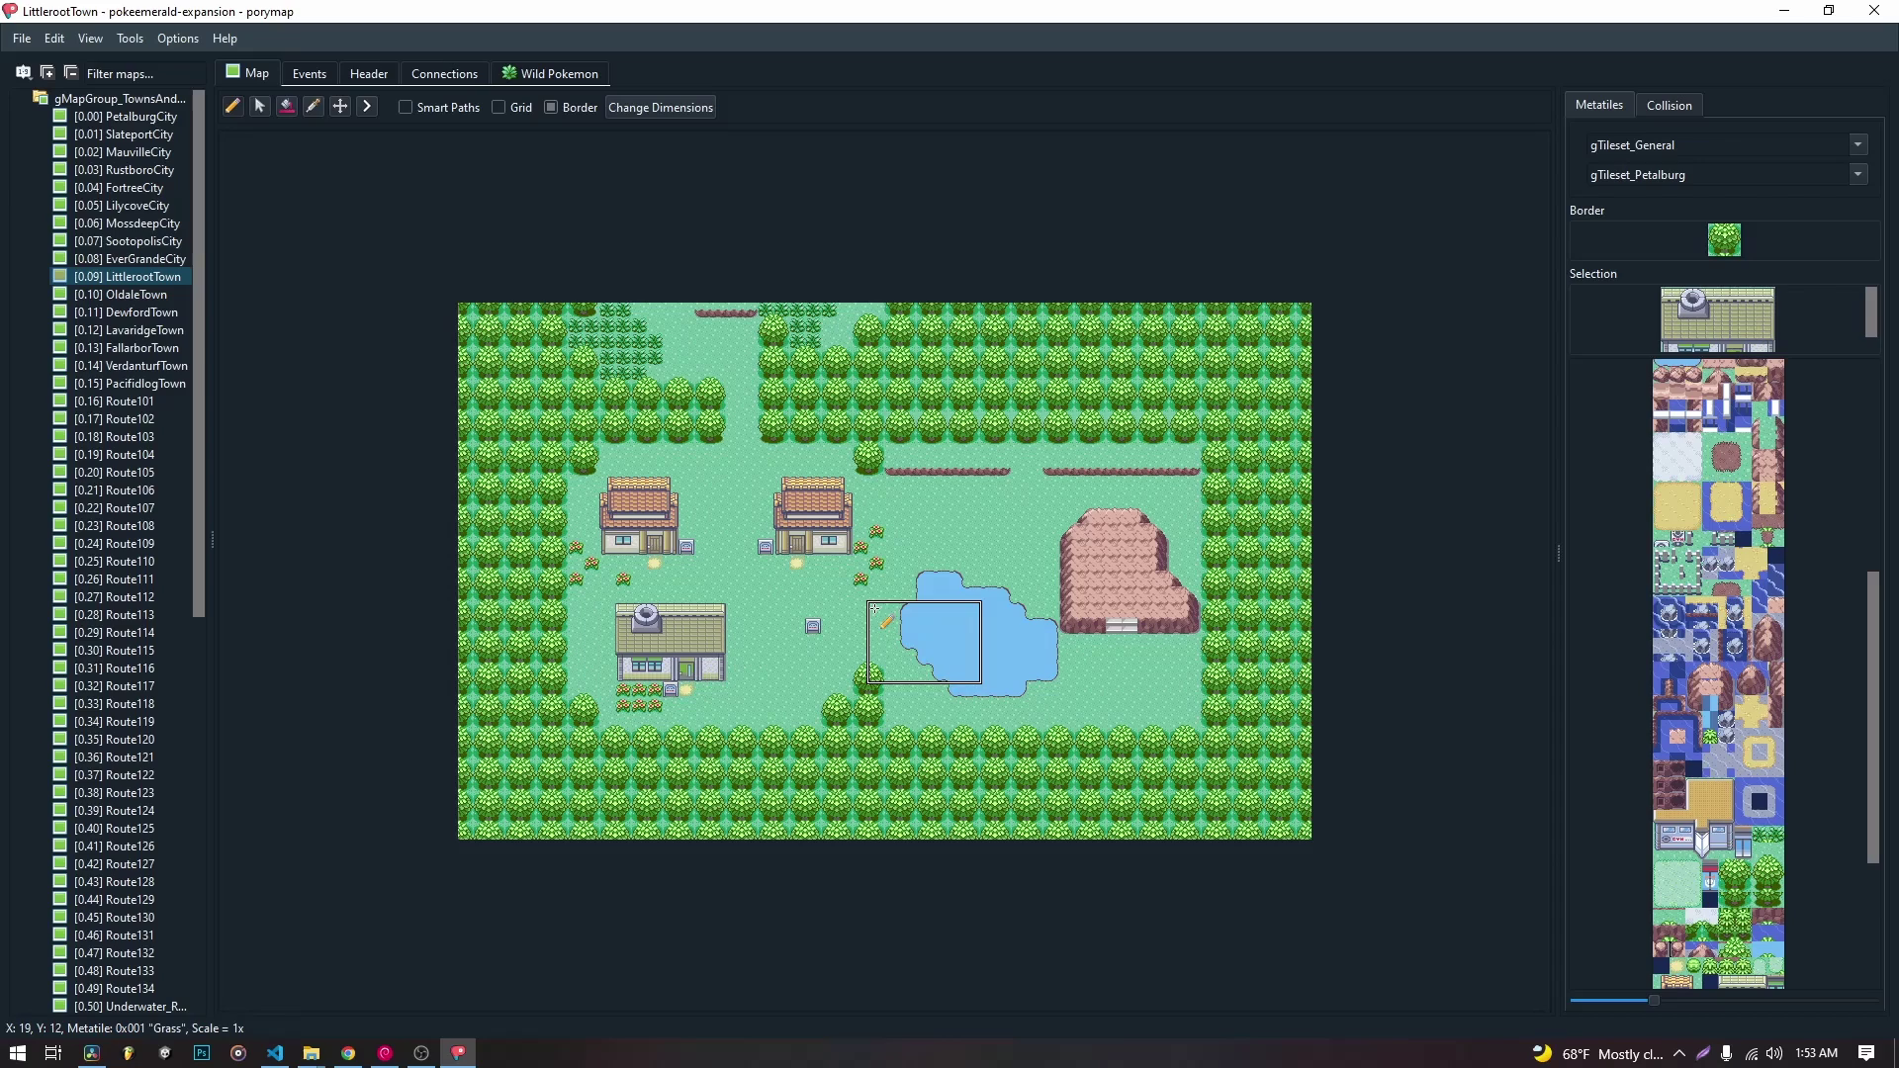
left_click(944, 508)
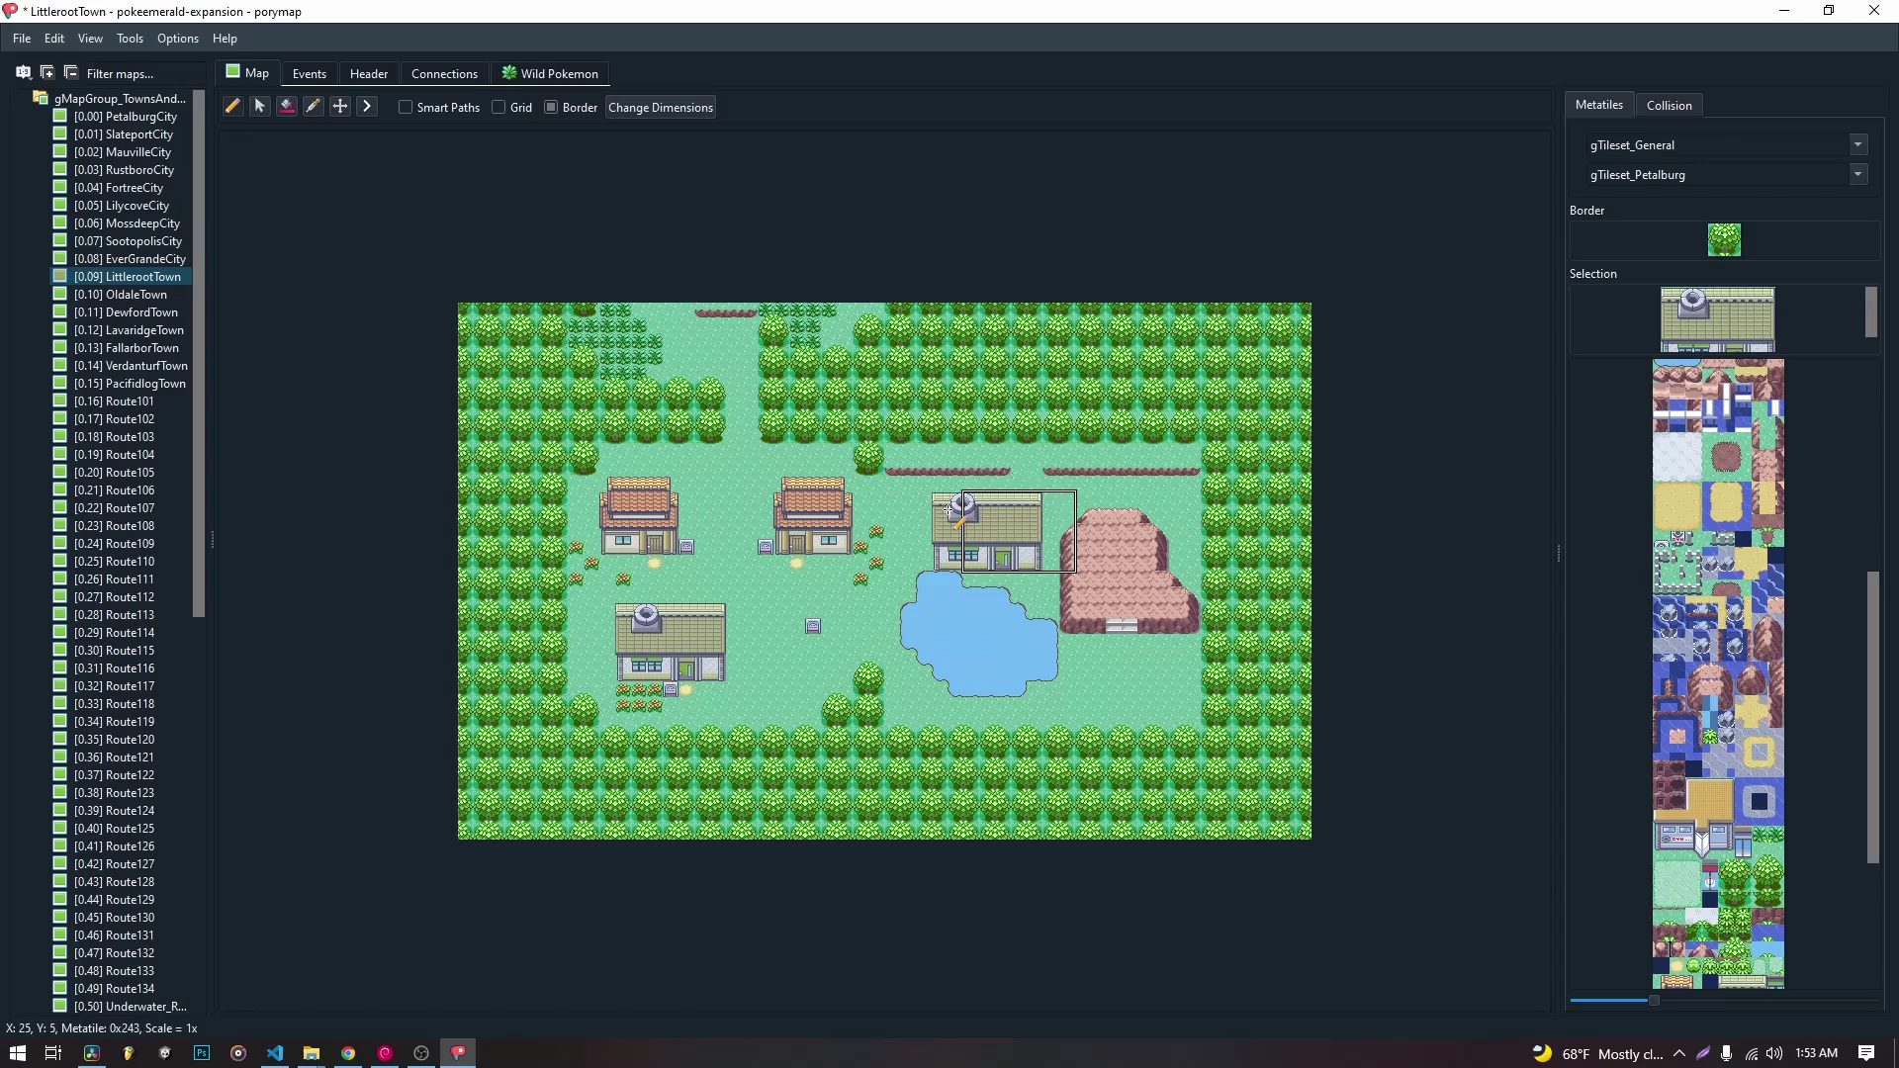
Switch back to plain grass and expand the gMapGroup_IndoorLittleroot map group.
right_click(802, 595)
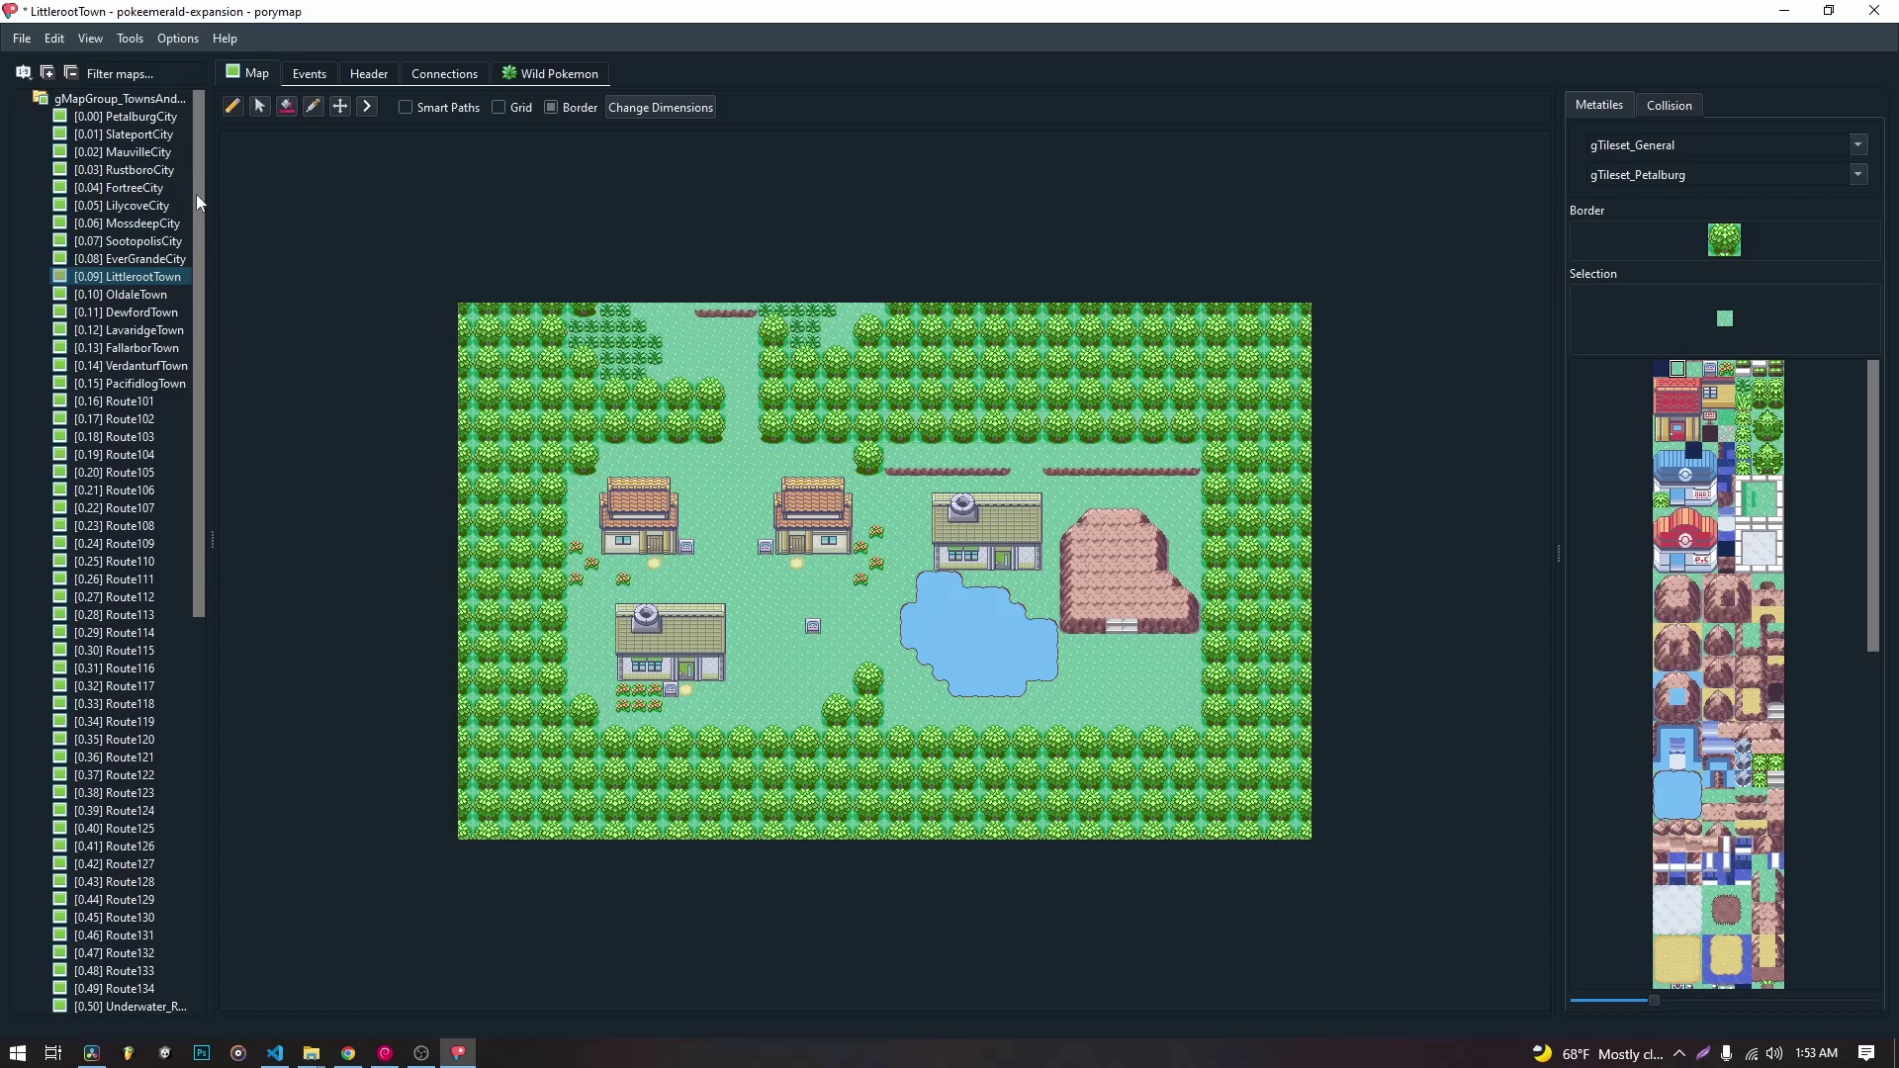
double_click(133, 98)
double_click(138, 118)
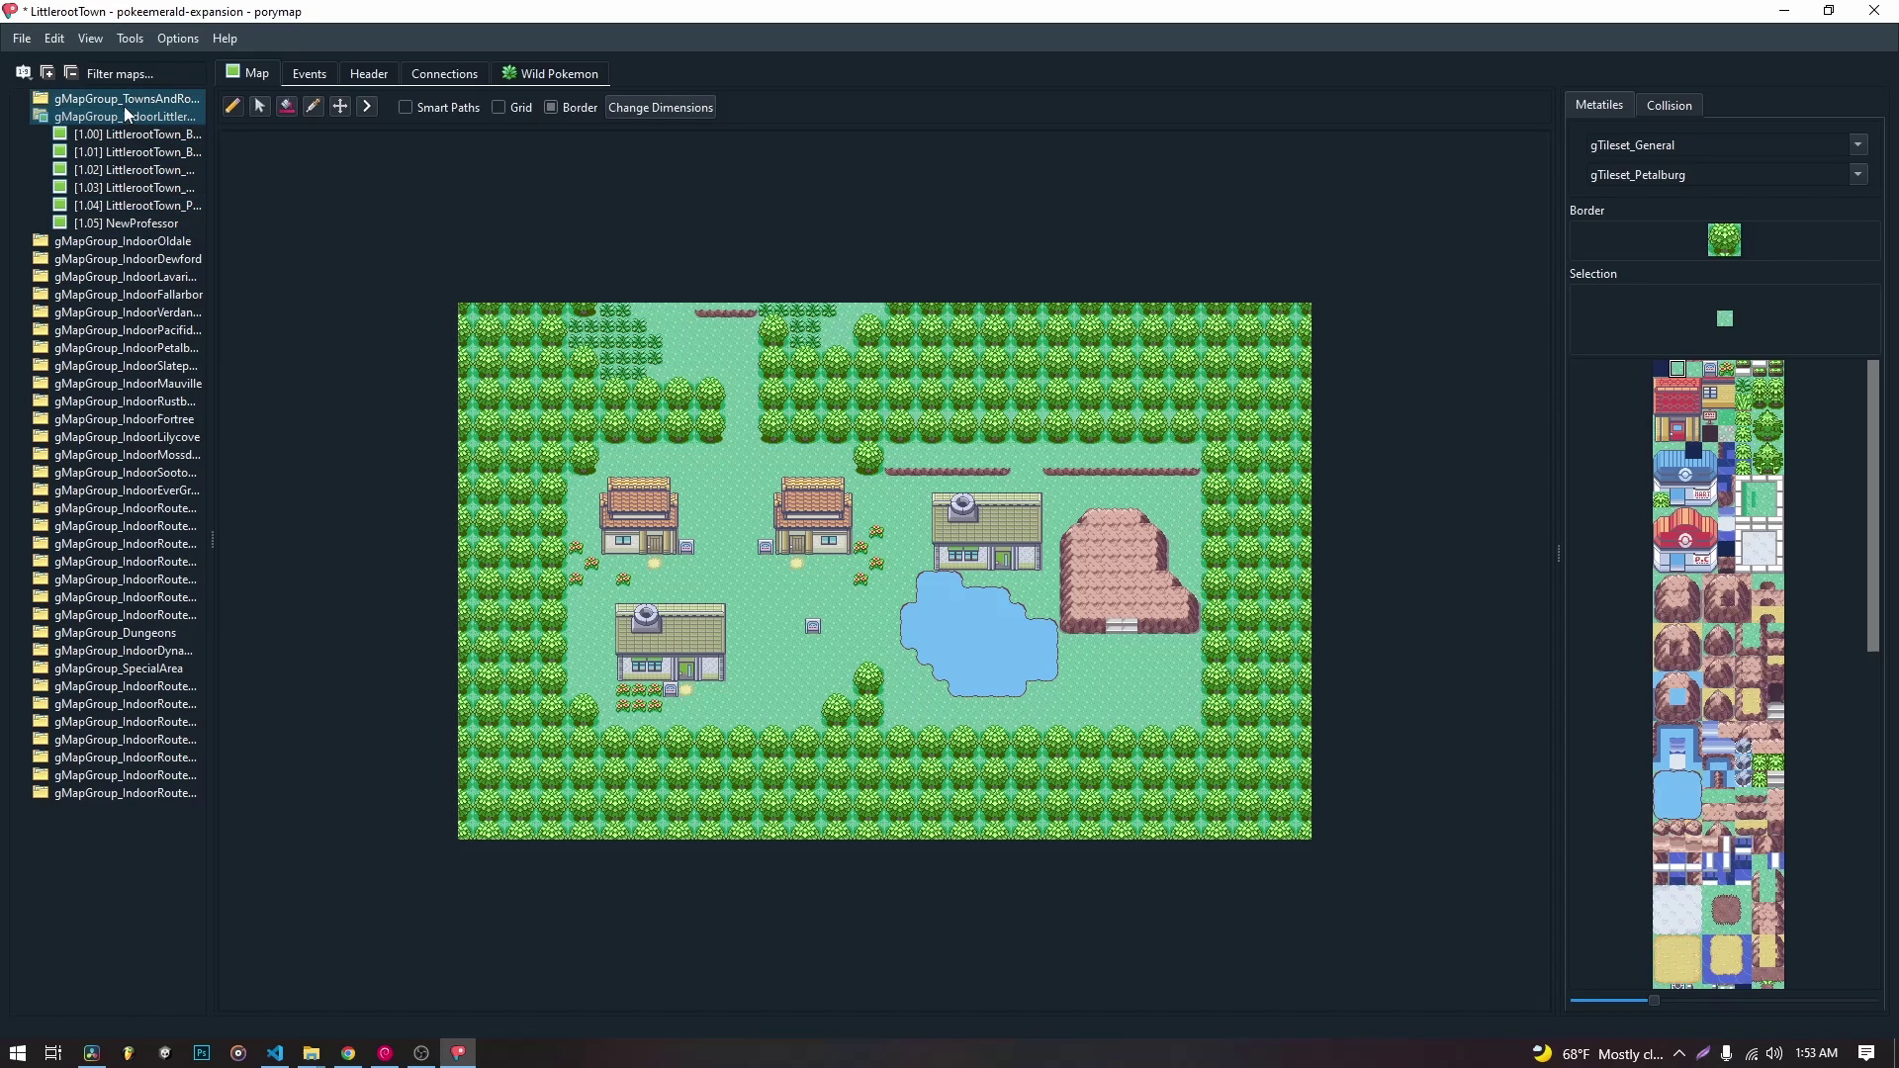
Add a new map to gMapGroup_IndoorLittleroot named NewBirchsLab, 13 by 13 blocks.
right_click(131, 118)
left_click(201, 135)
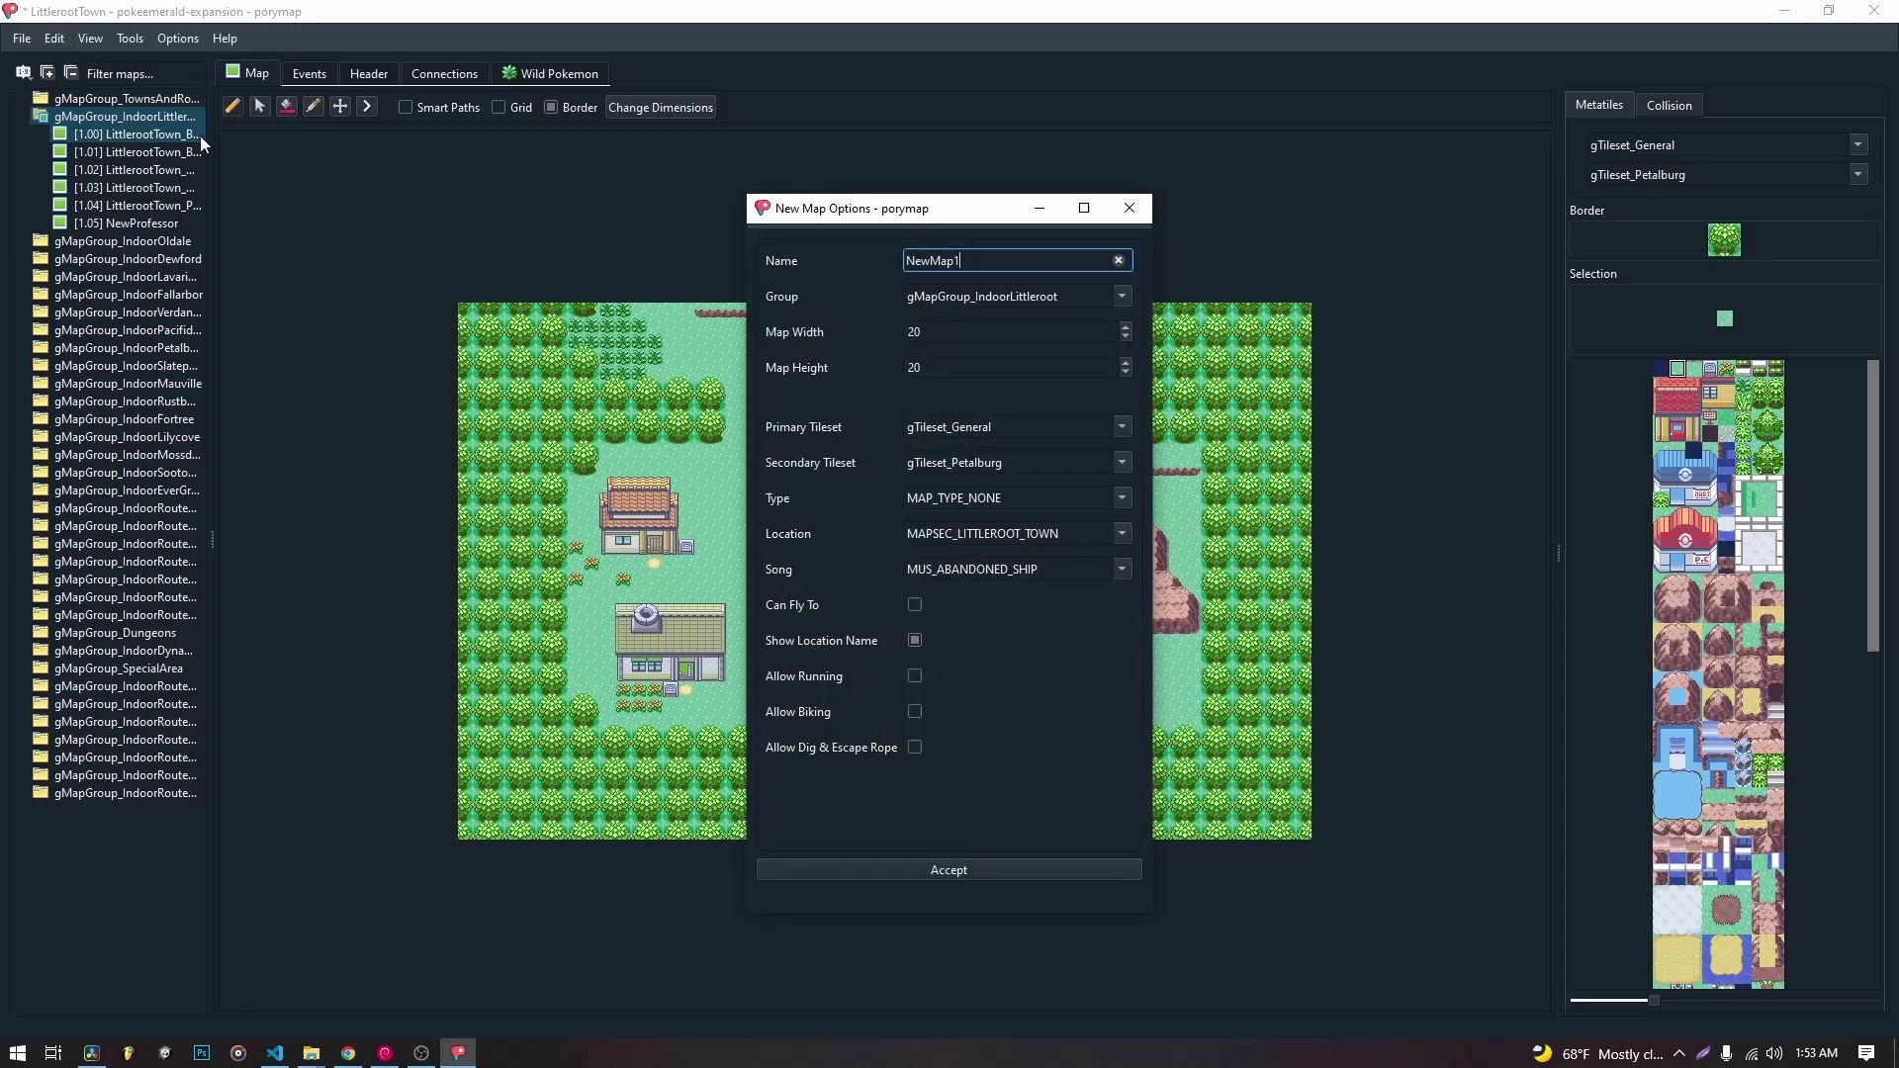
left_click_drag(962, 262, 892, 262)
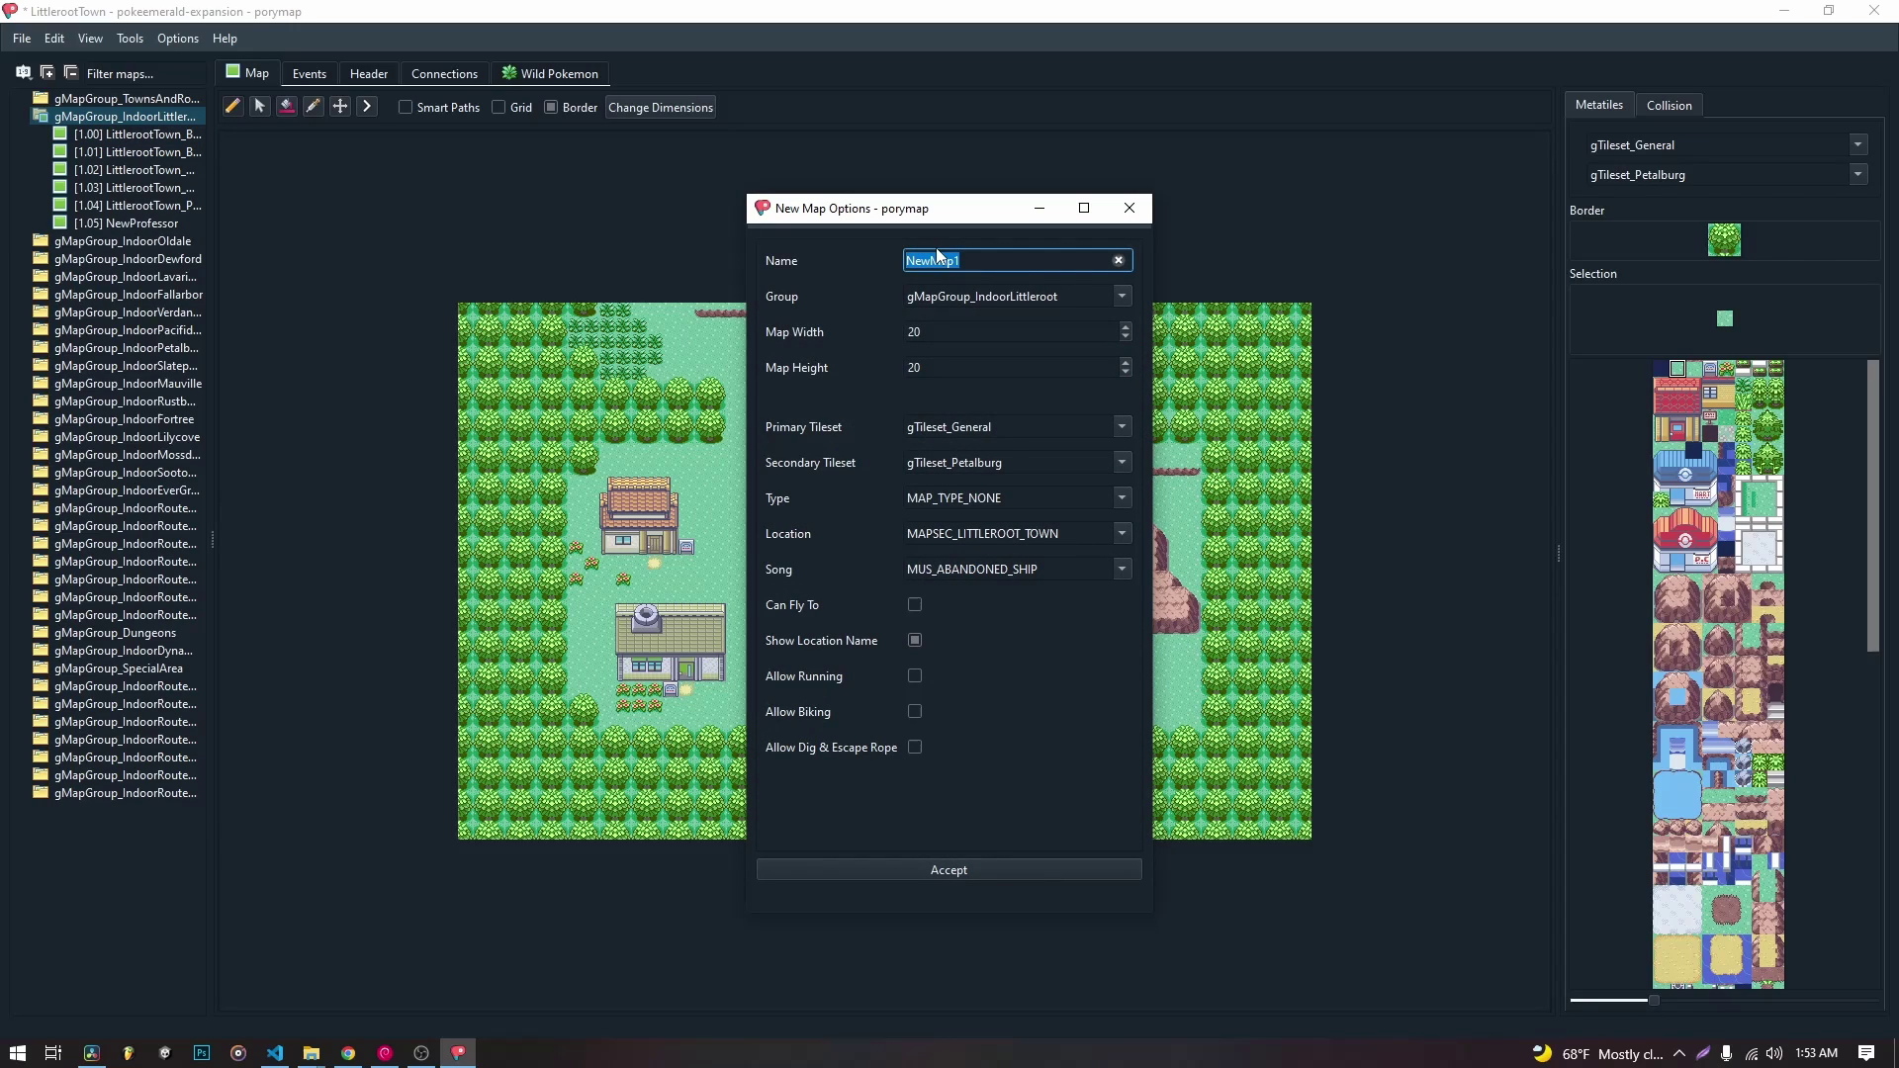
type("NewBirchsLab")
left_click_drag(941, 333, 822, 345)
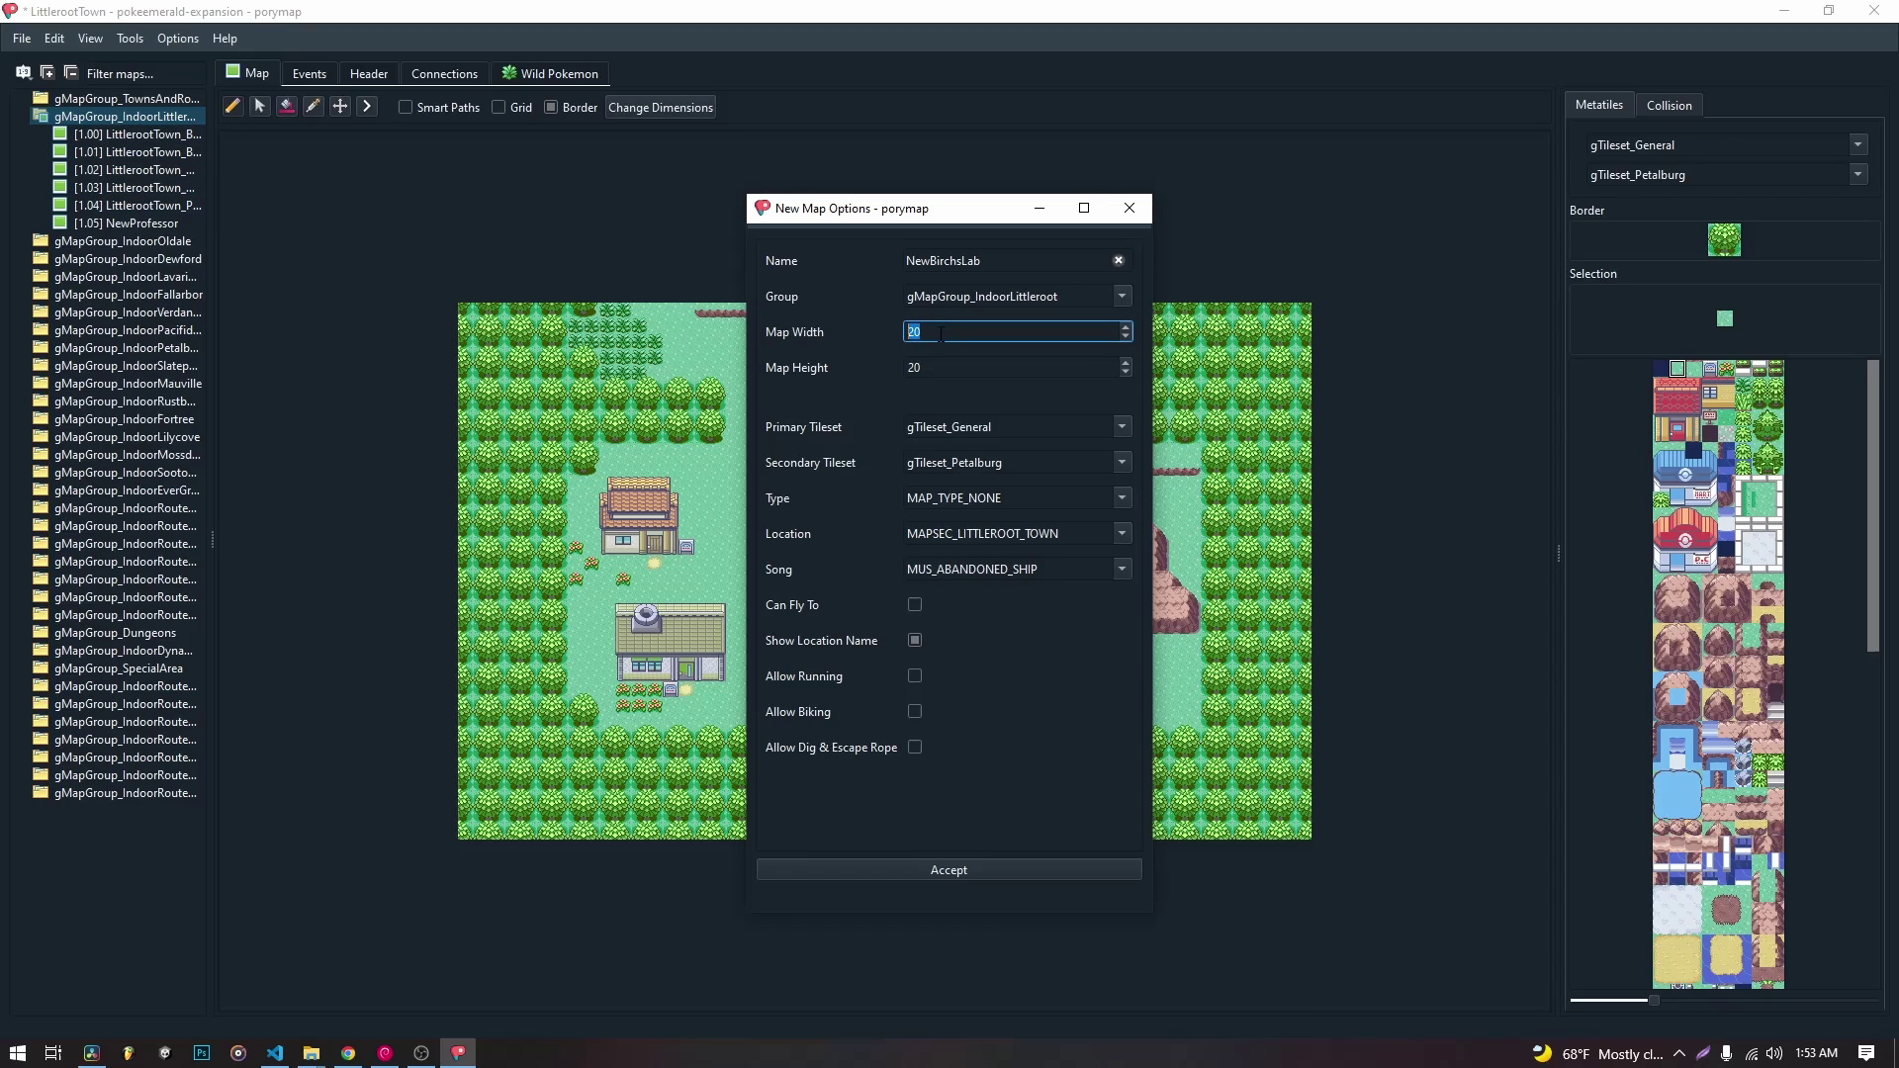
type("13")
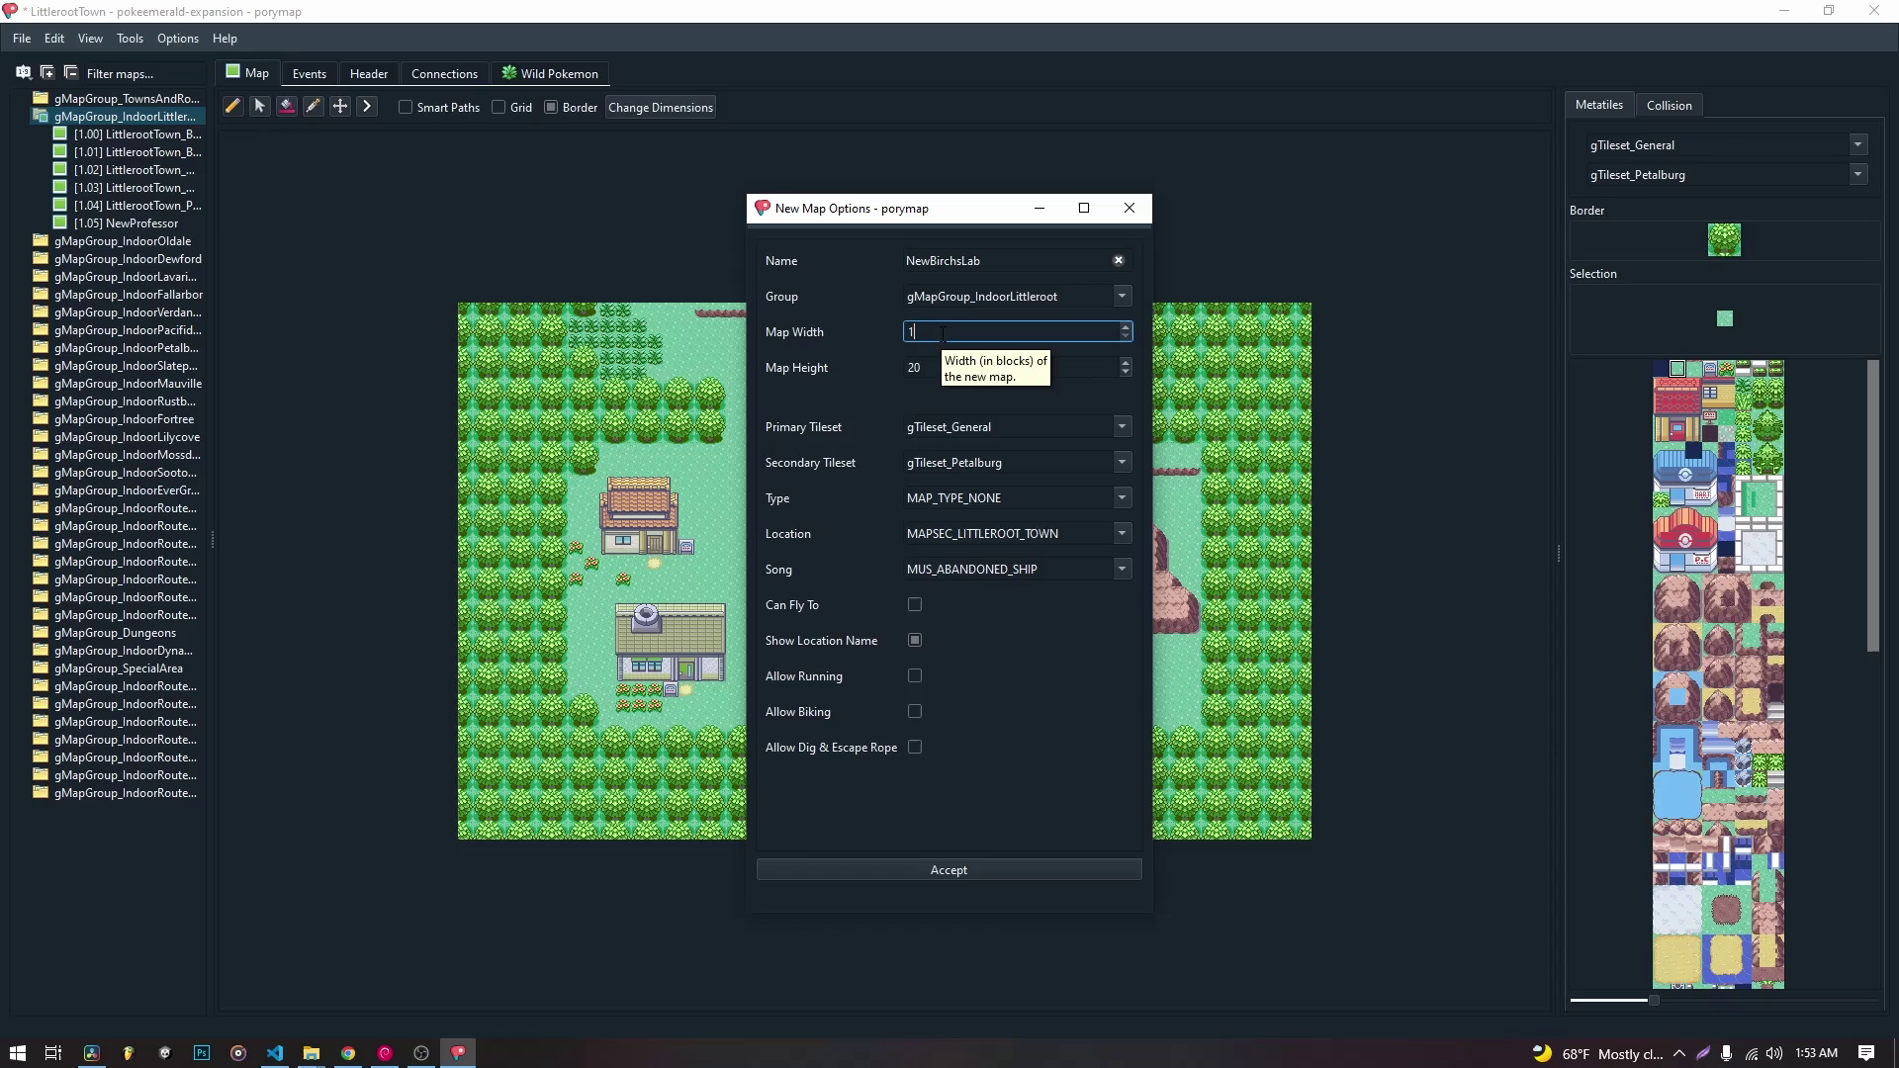
key("Tab")
type("1")
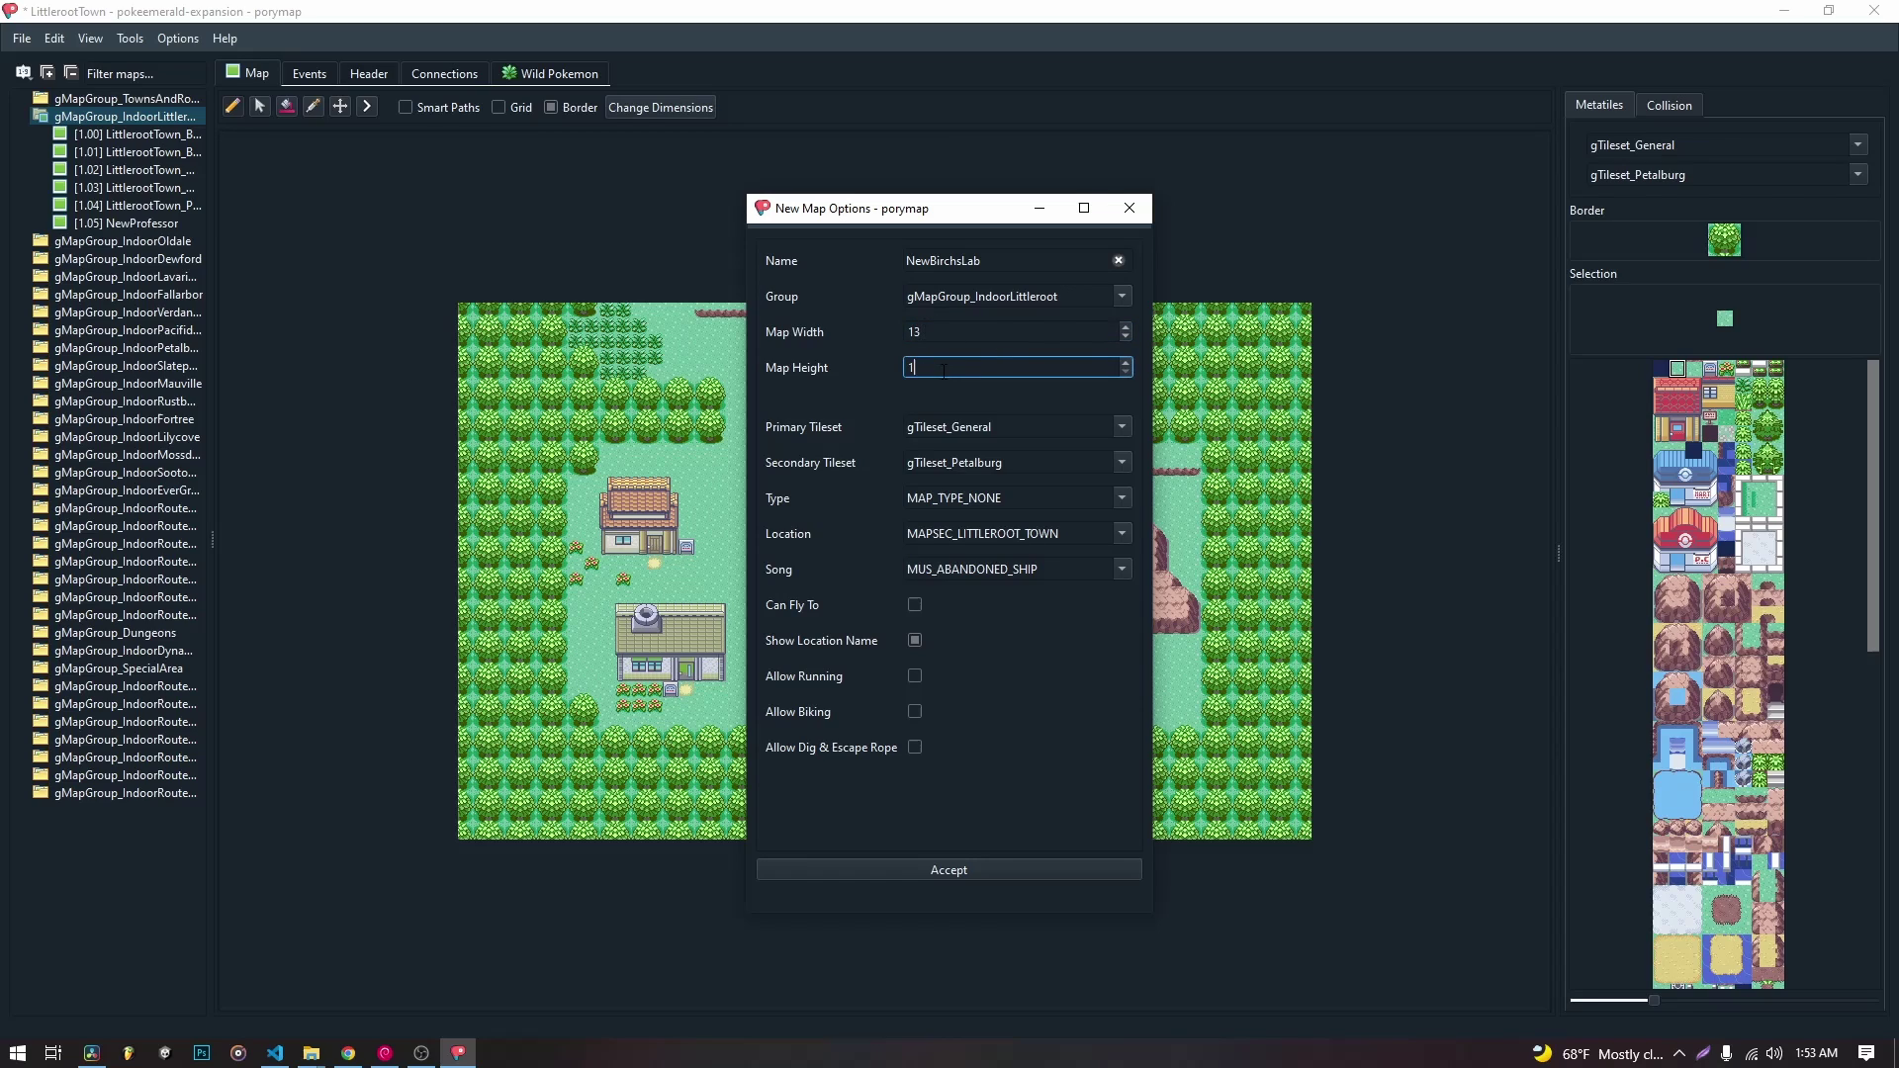
type("3")
Set the secondary tileset to gTileset_Lab and the map type to MAP_TYPE_INDOOR.
left_click(1118, 467)
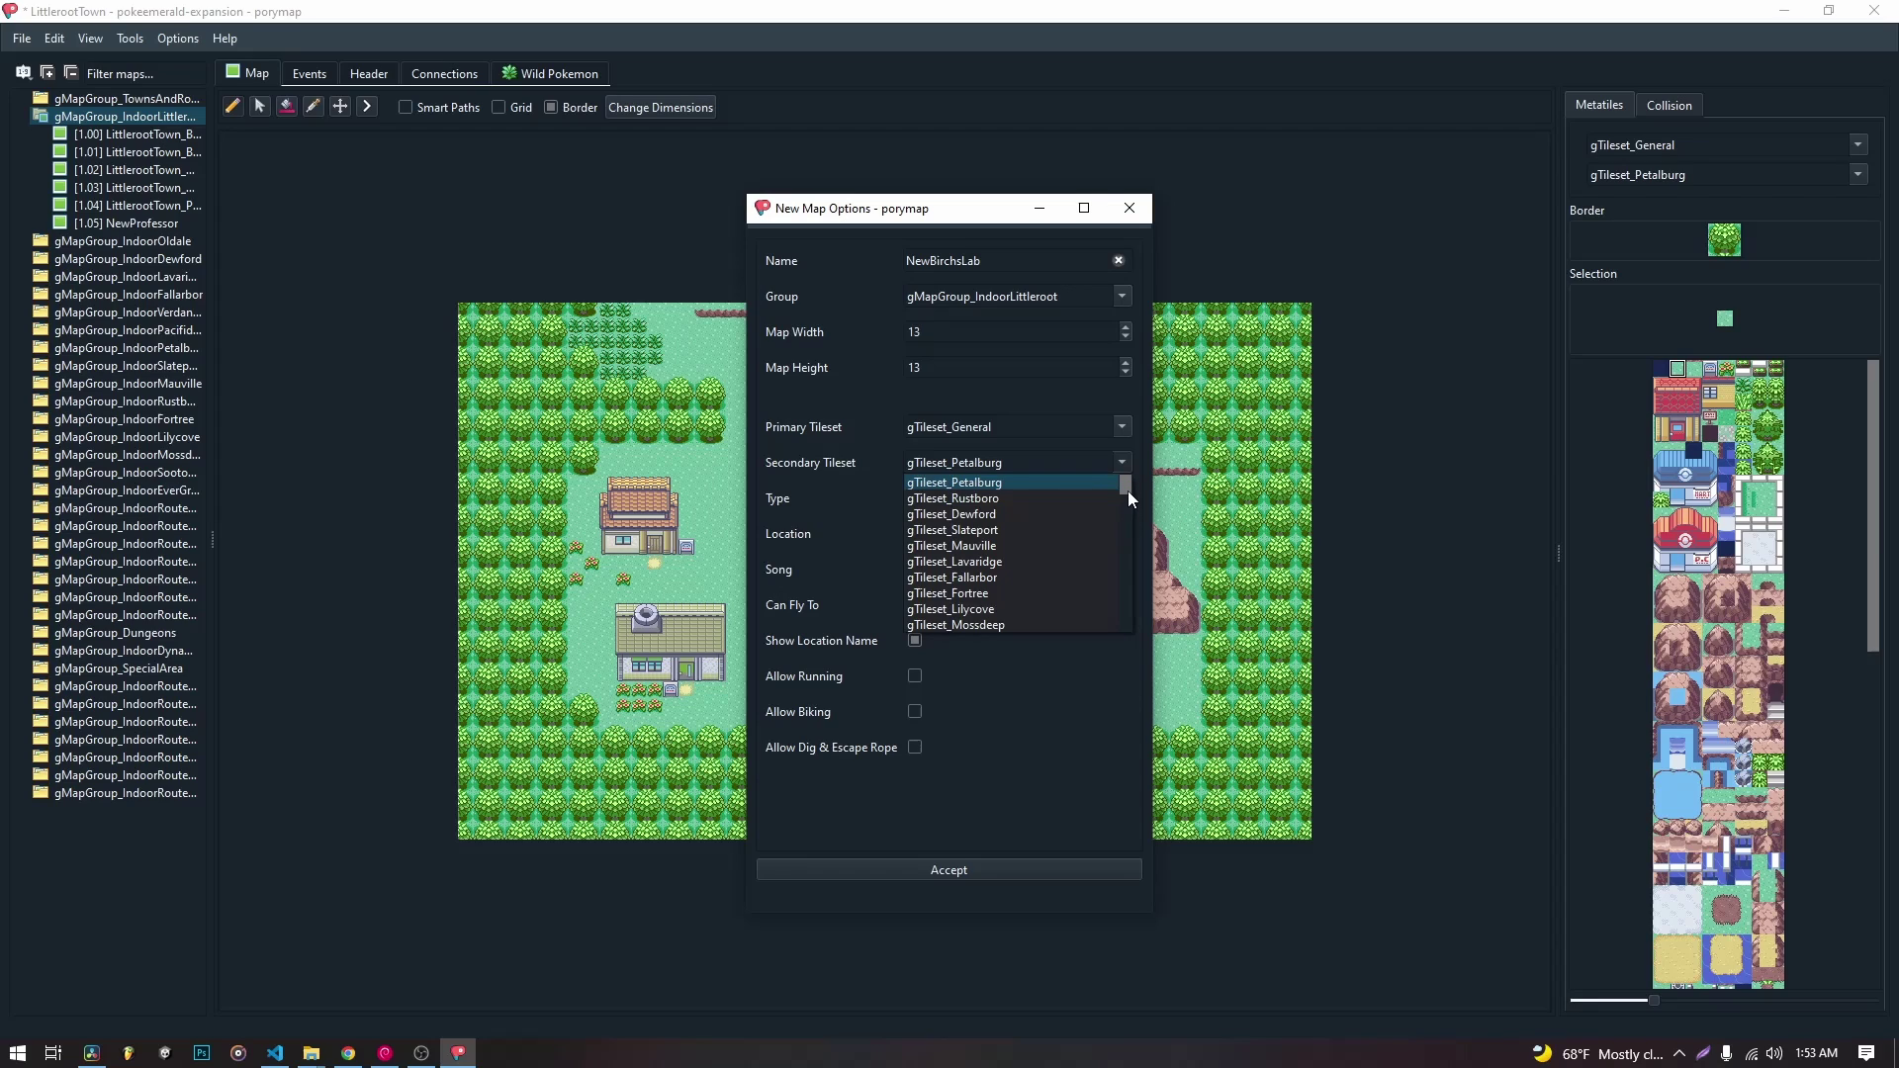
left_click_drag(1128, 490, 1117, 582)
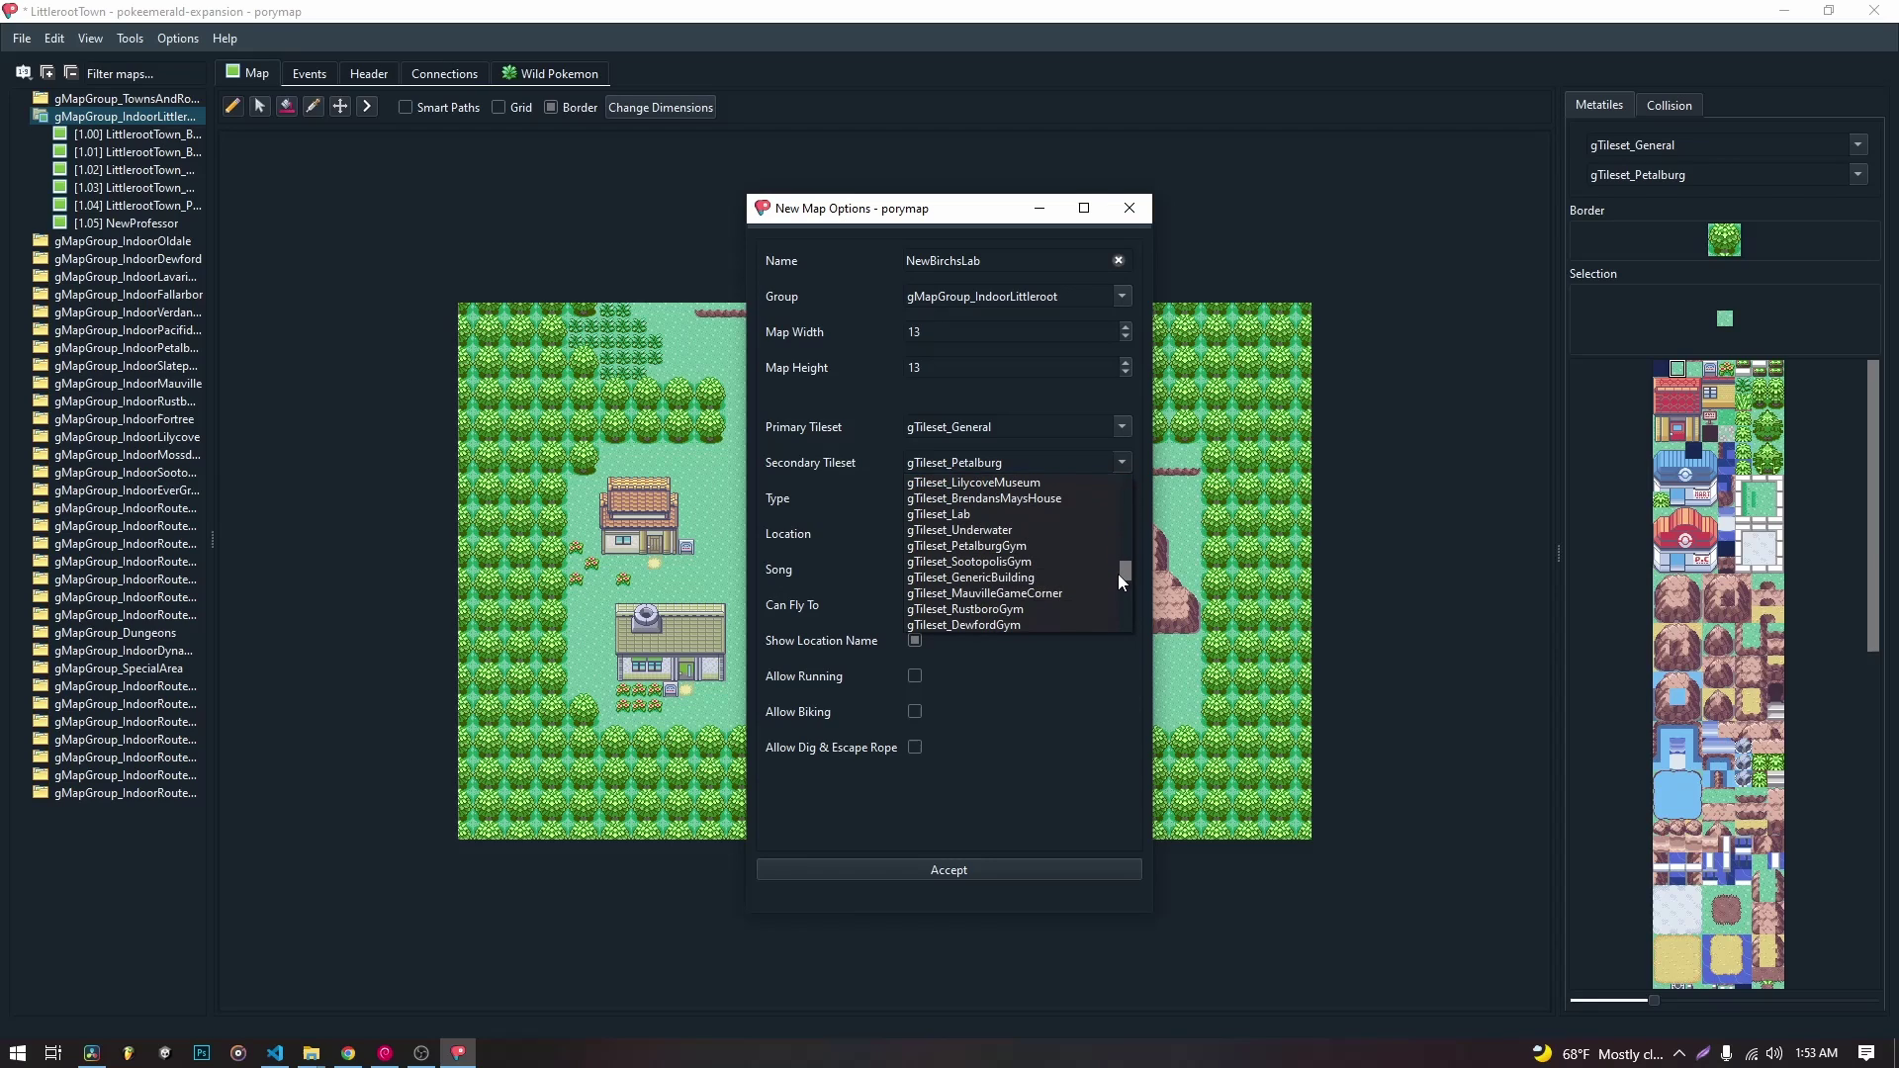
left_click(979, 514)
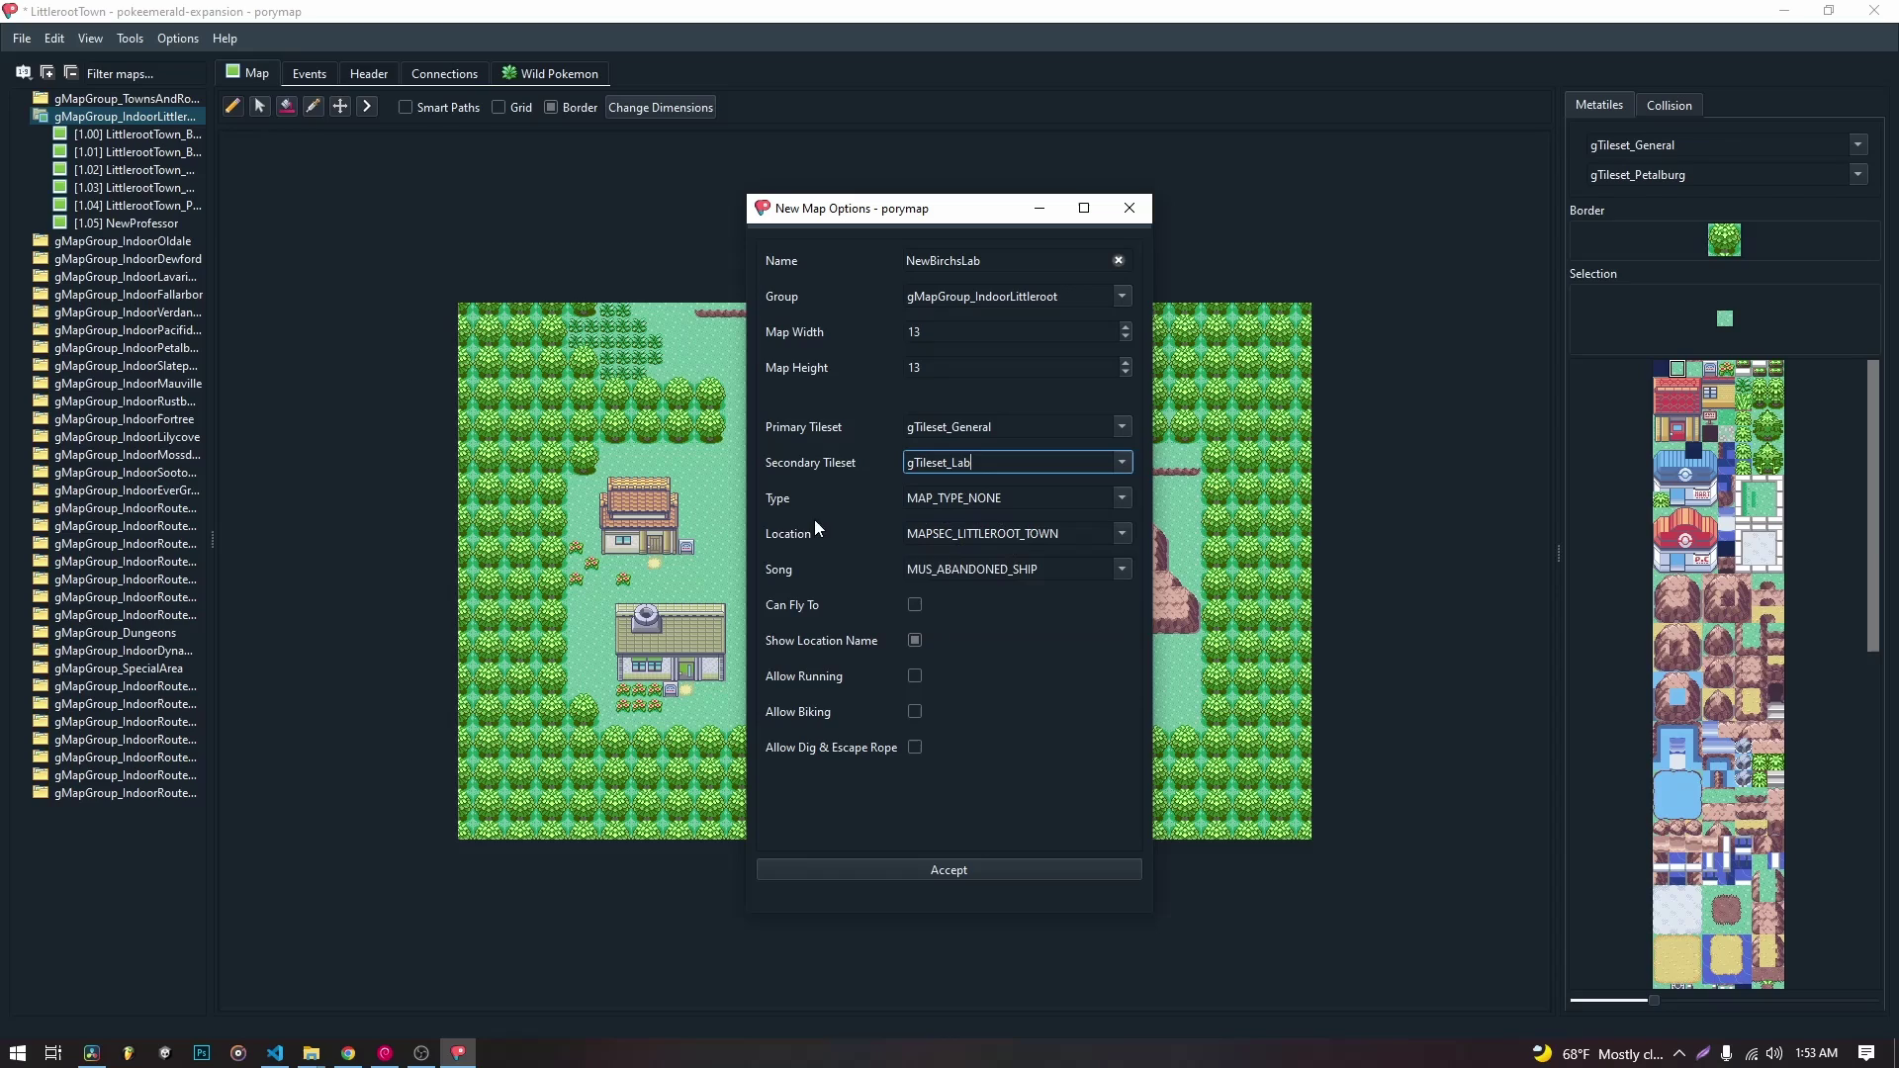
left_click(1124, 501)
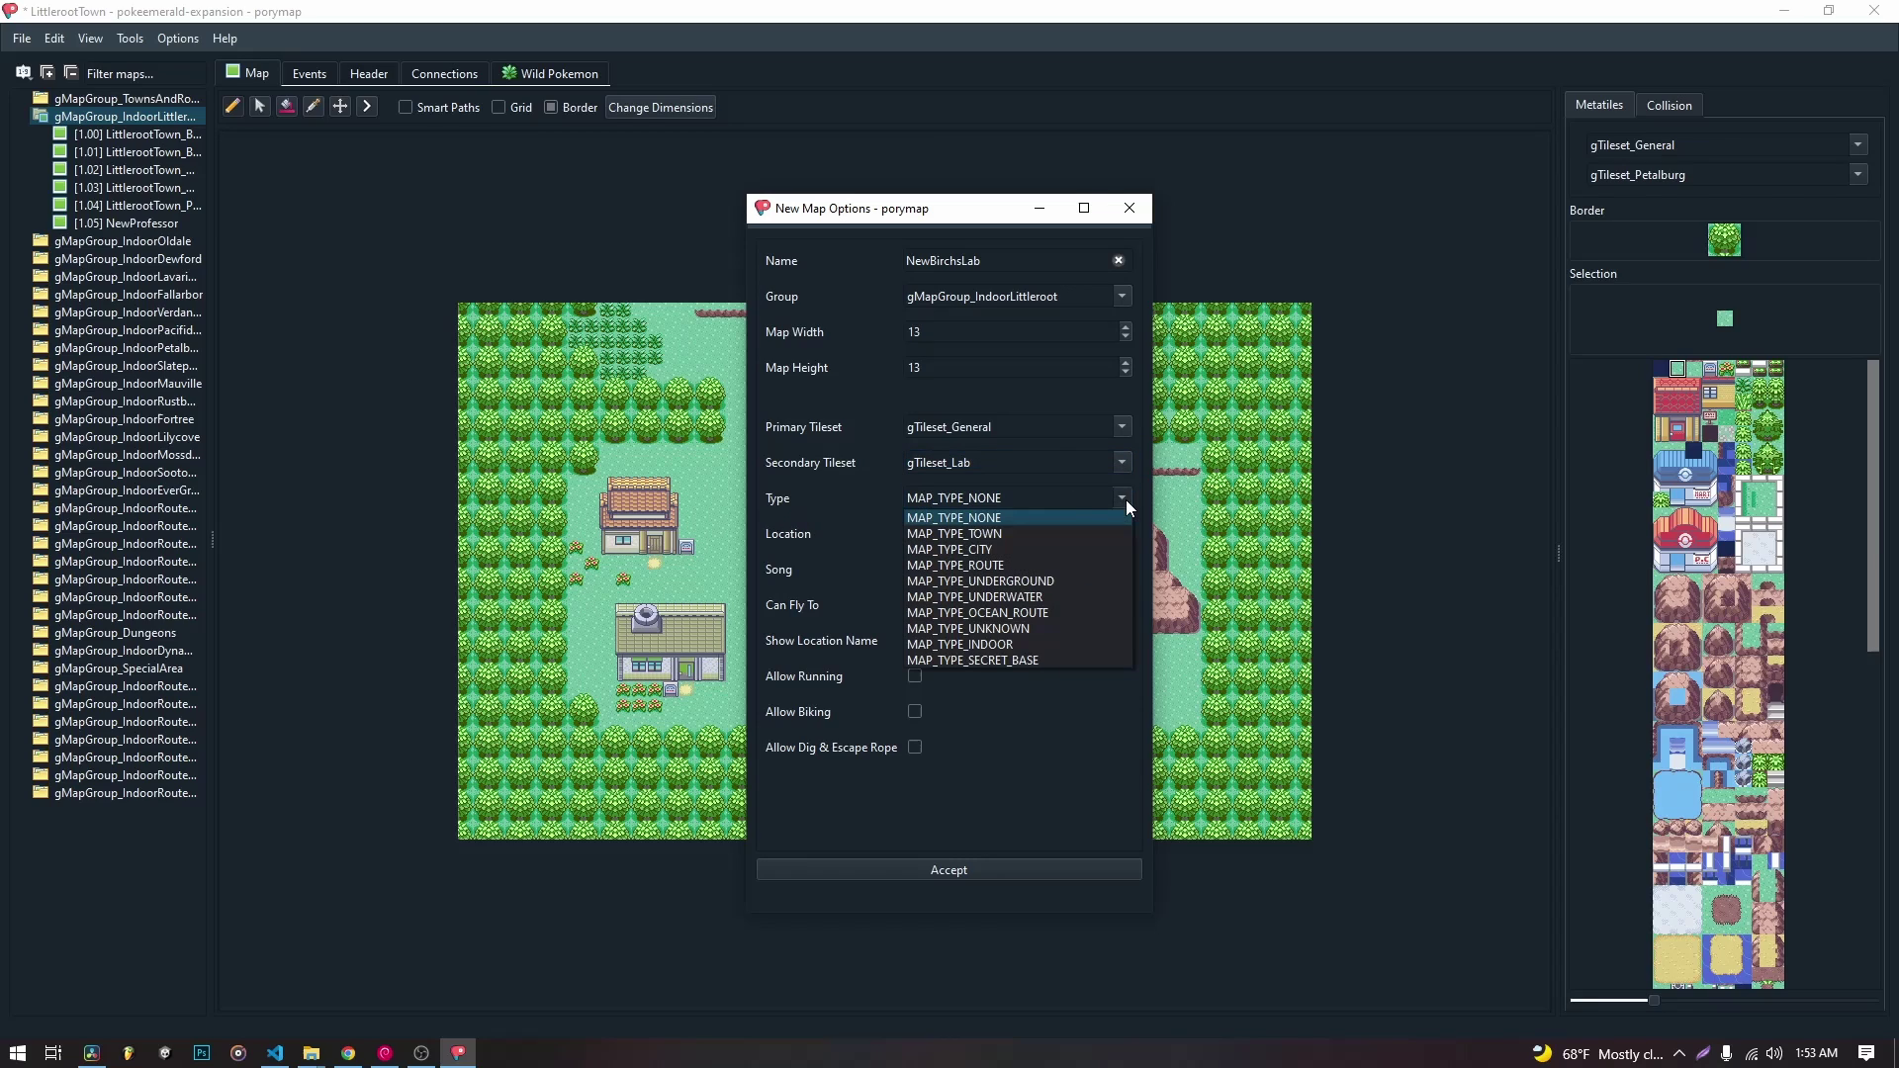
left_click(1016, 651)
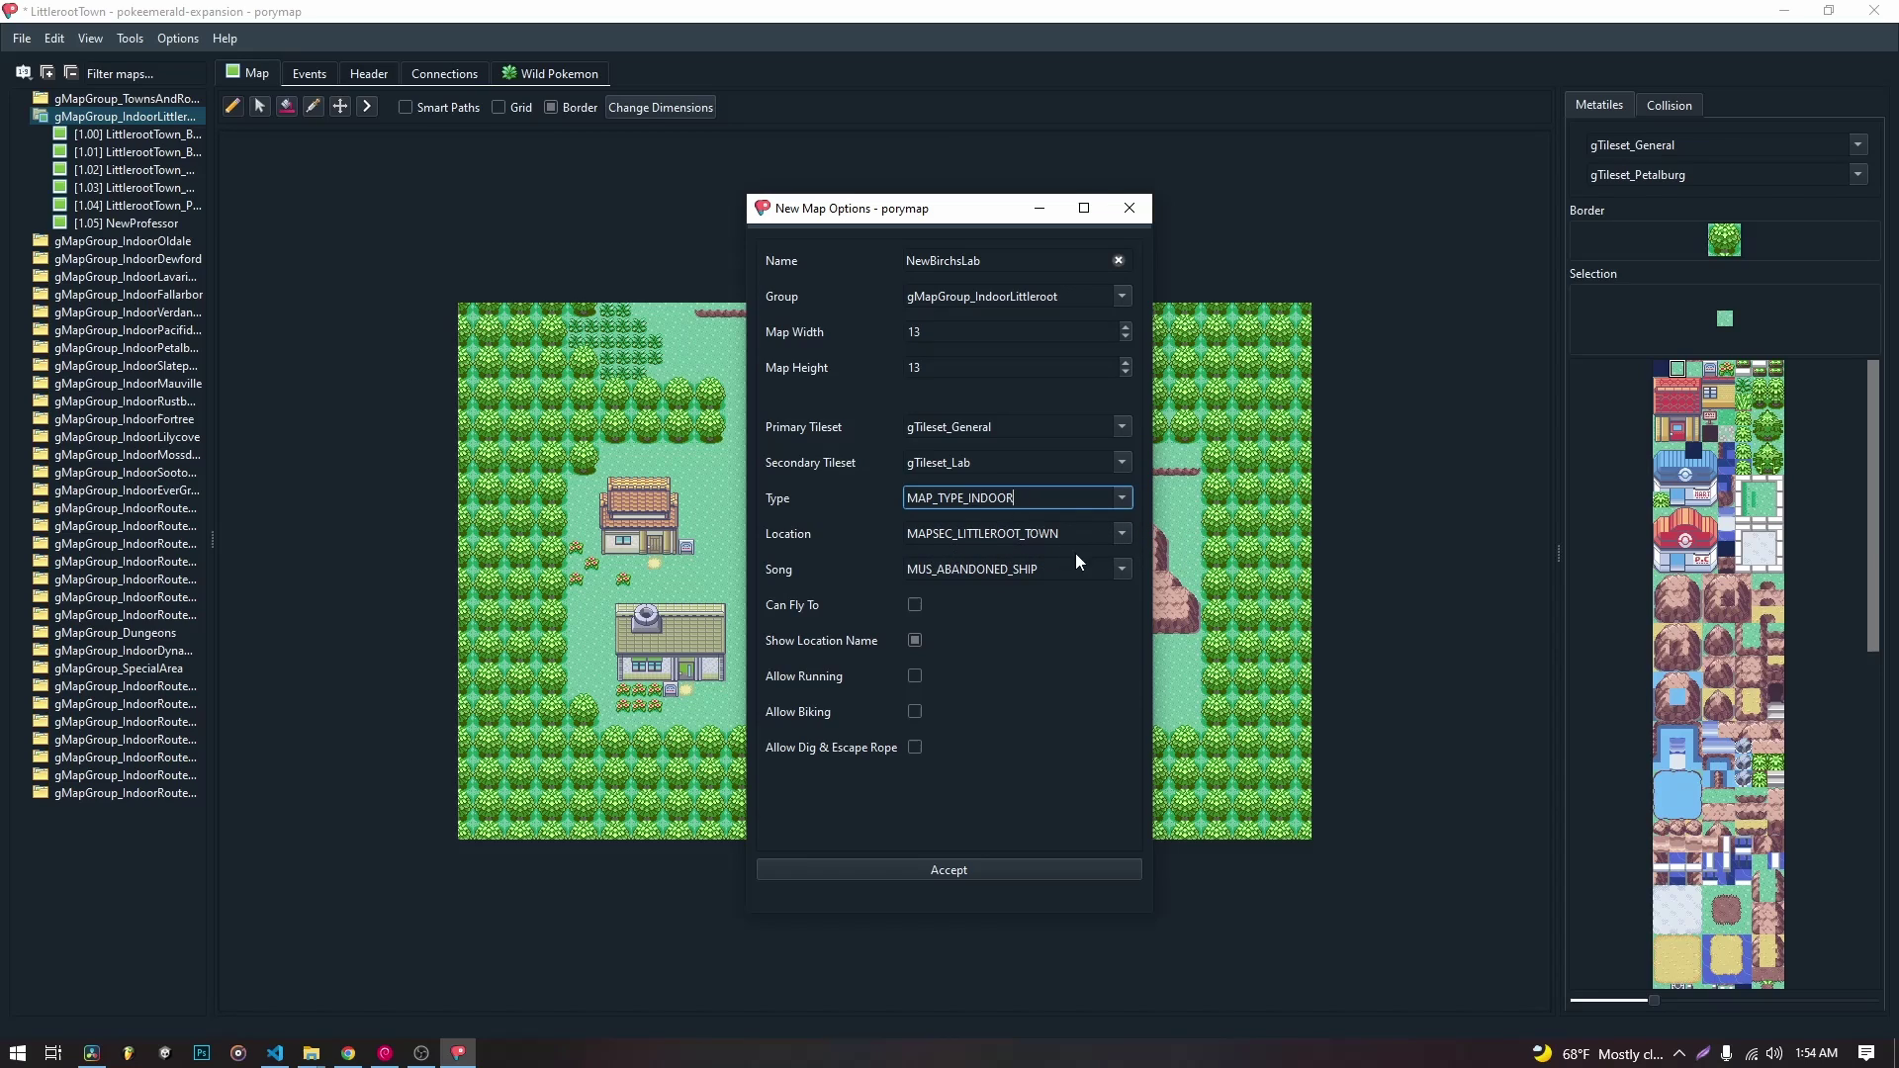
Choose MUS_LITTLEROOT as the song, allow running, and accept the new map.
left_click(1120, 576)
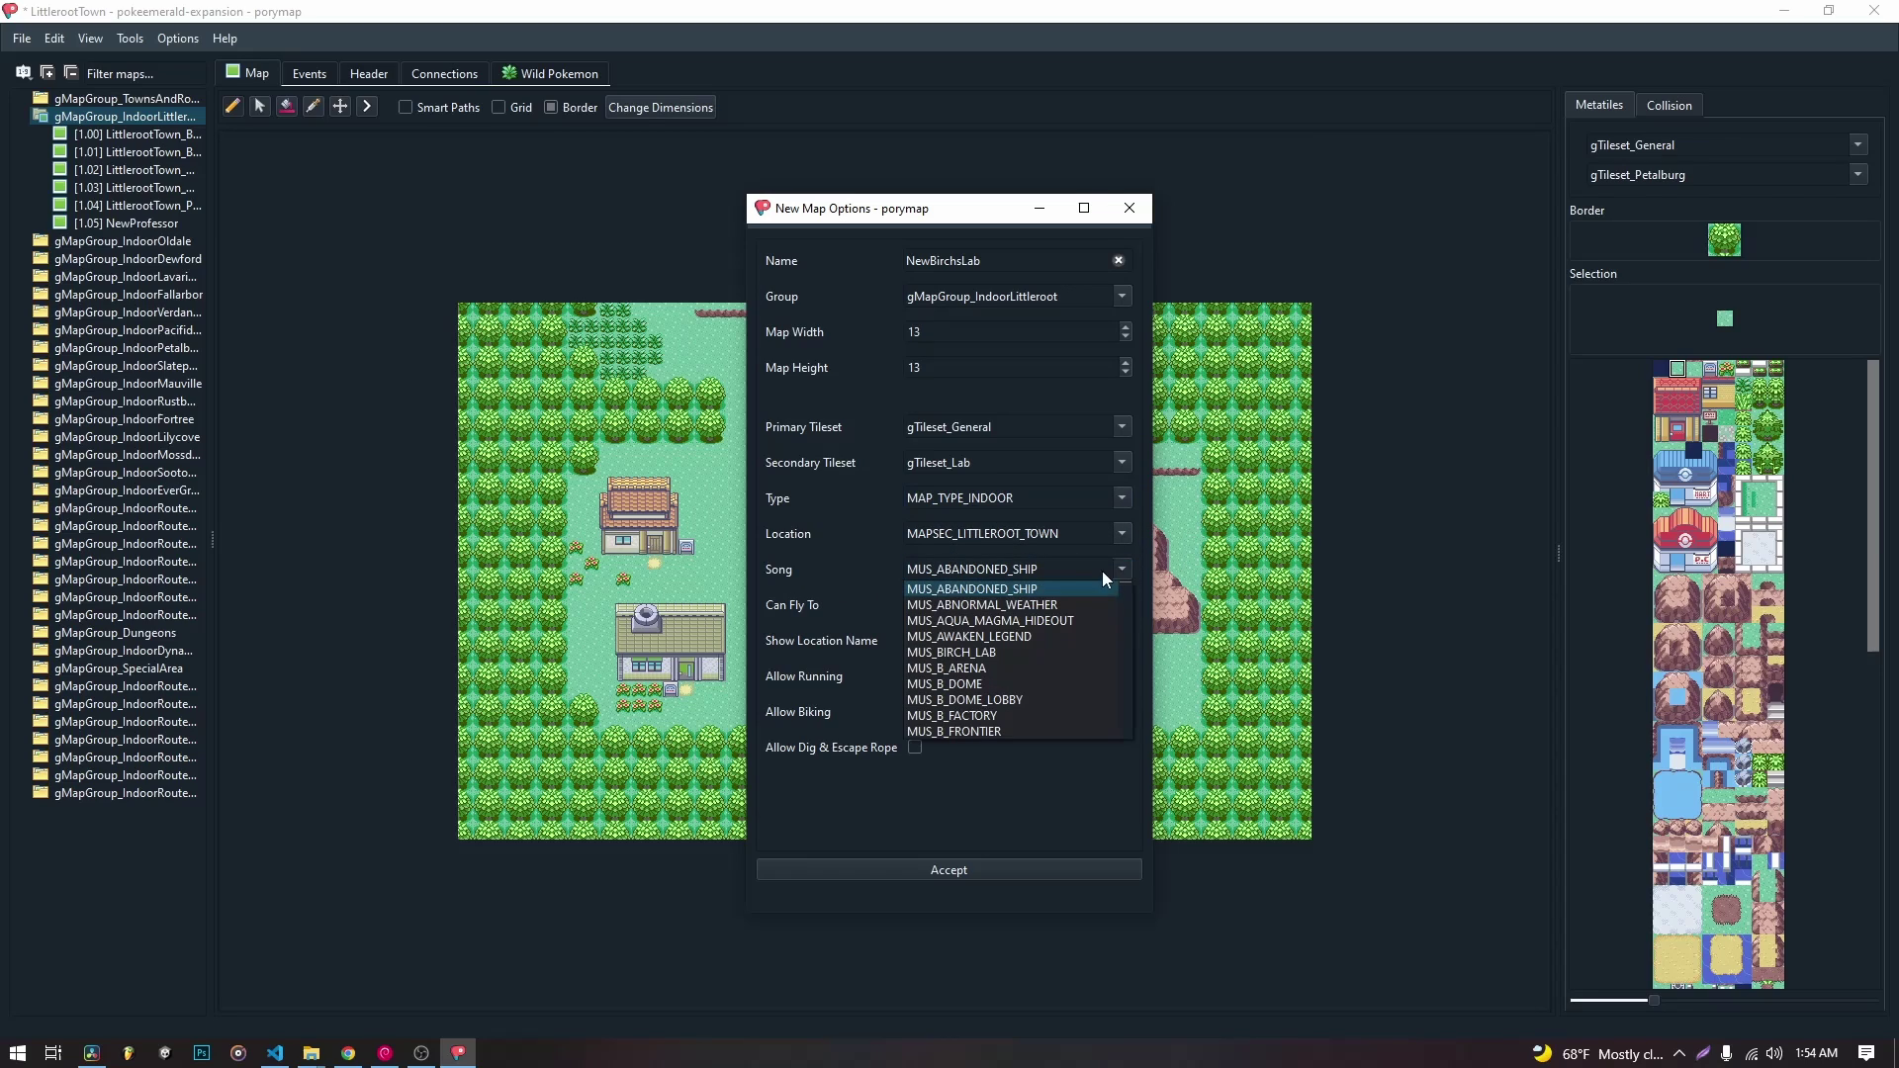
left_click_drag(1103, 571, 944, 573)
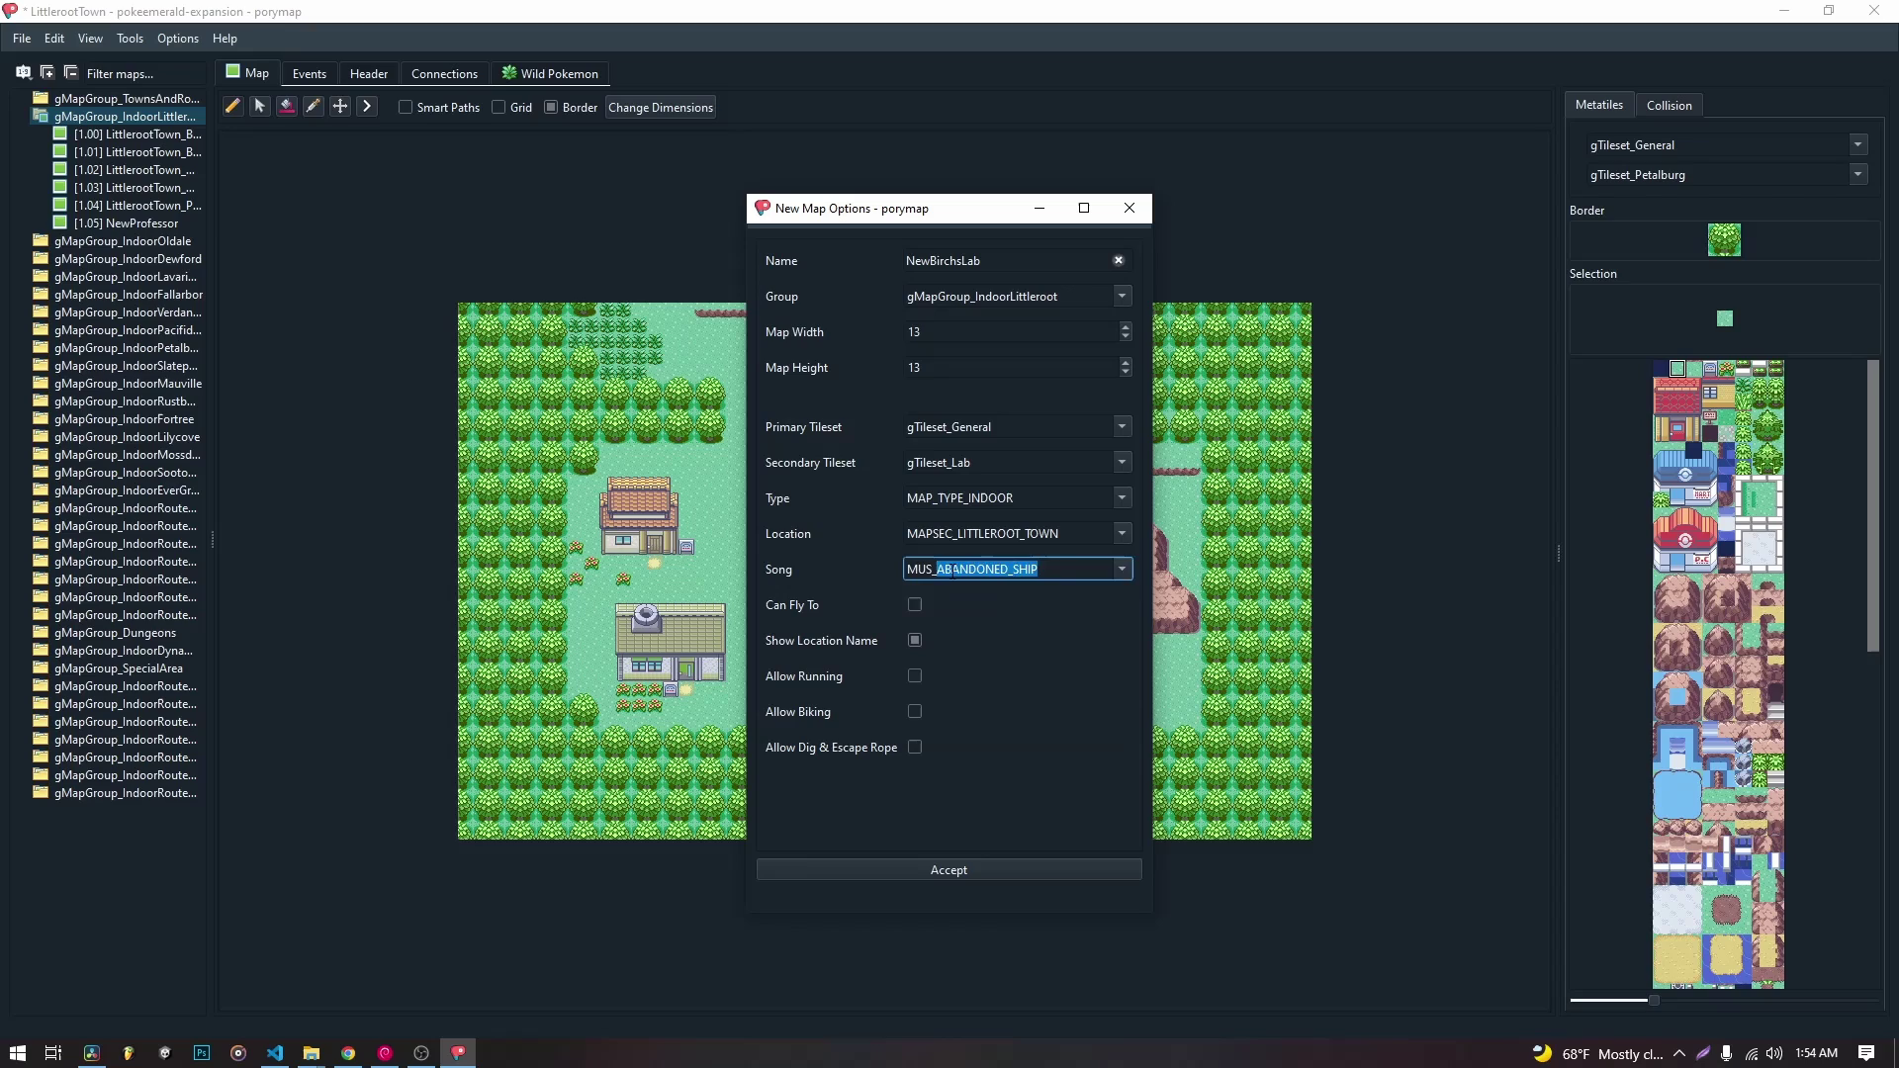
type("Litt")
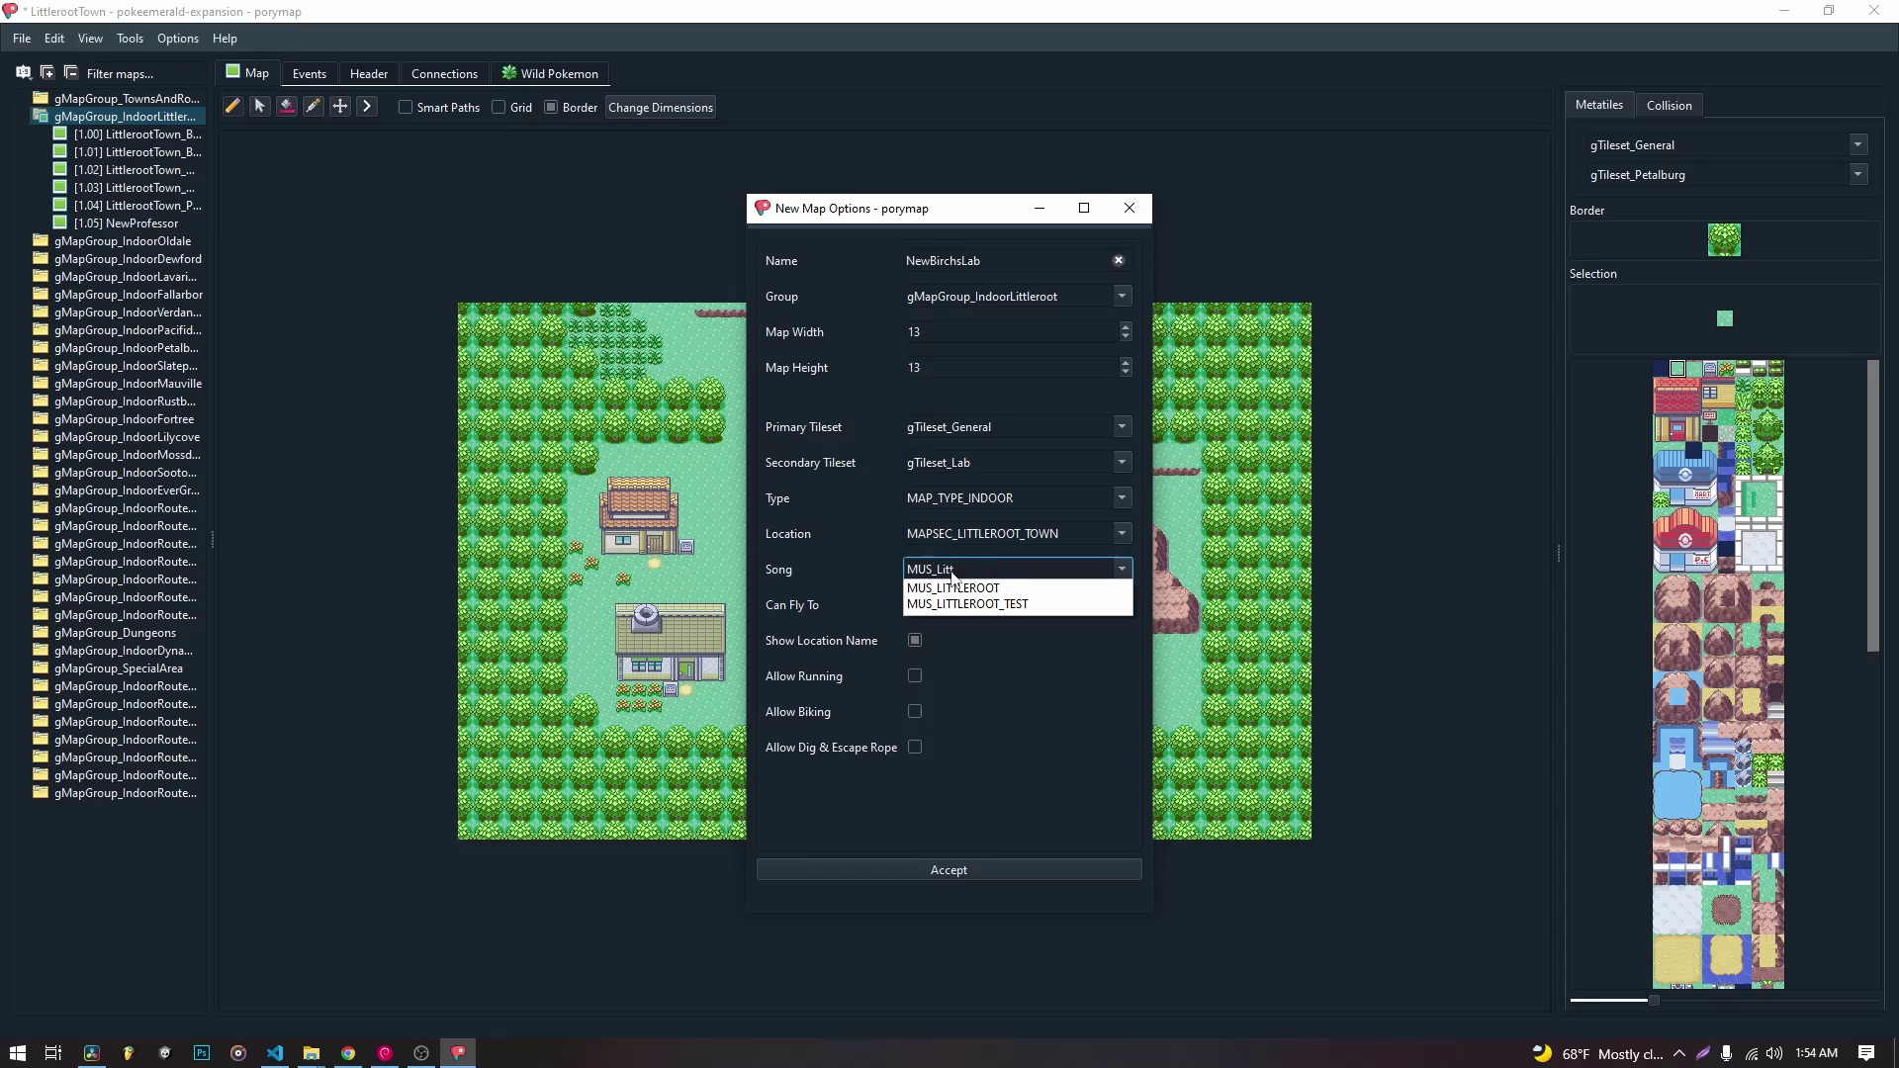
left_click(945, 588)
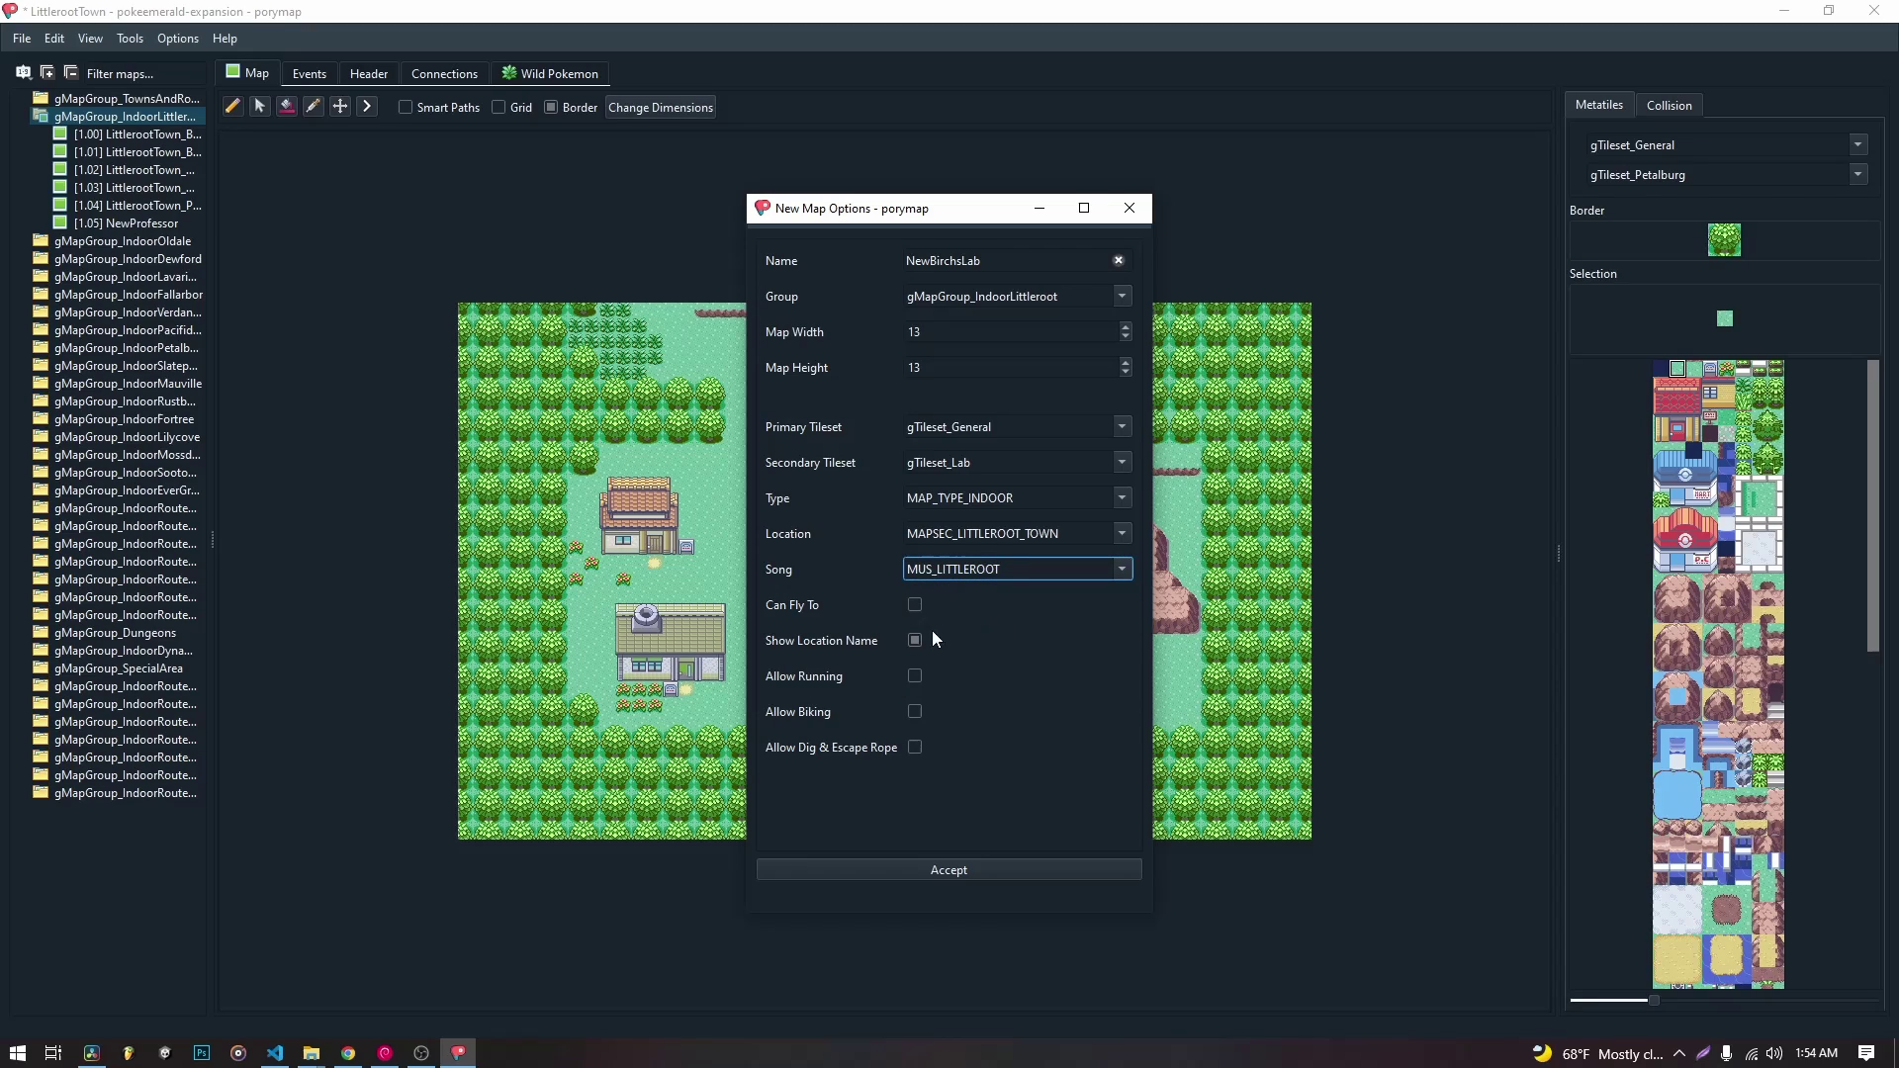
left_click(914, 677)
left_click(980, 874)
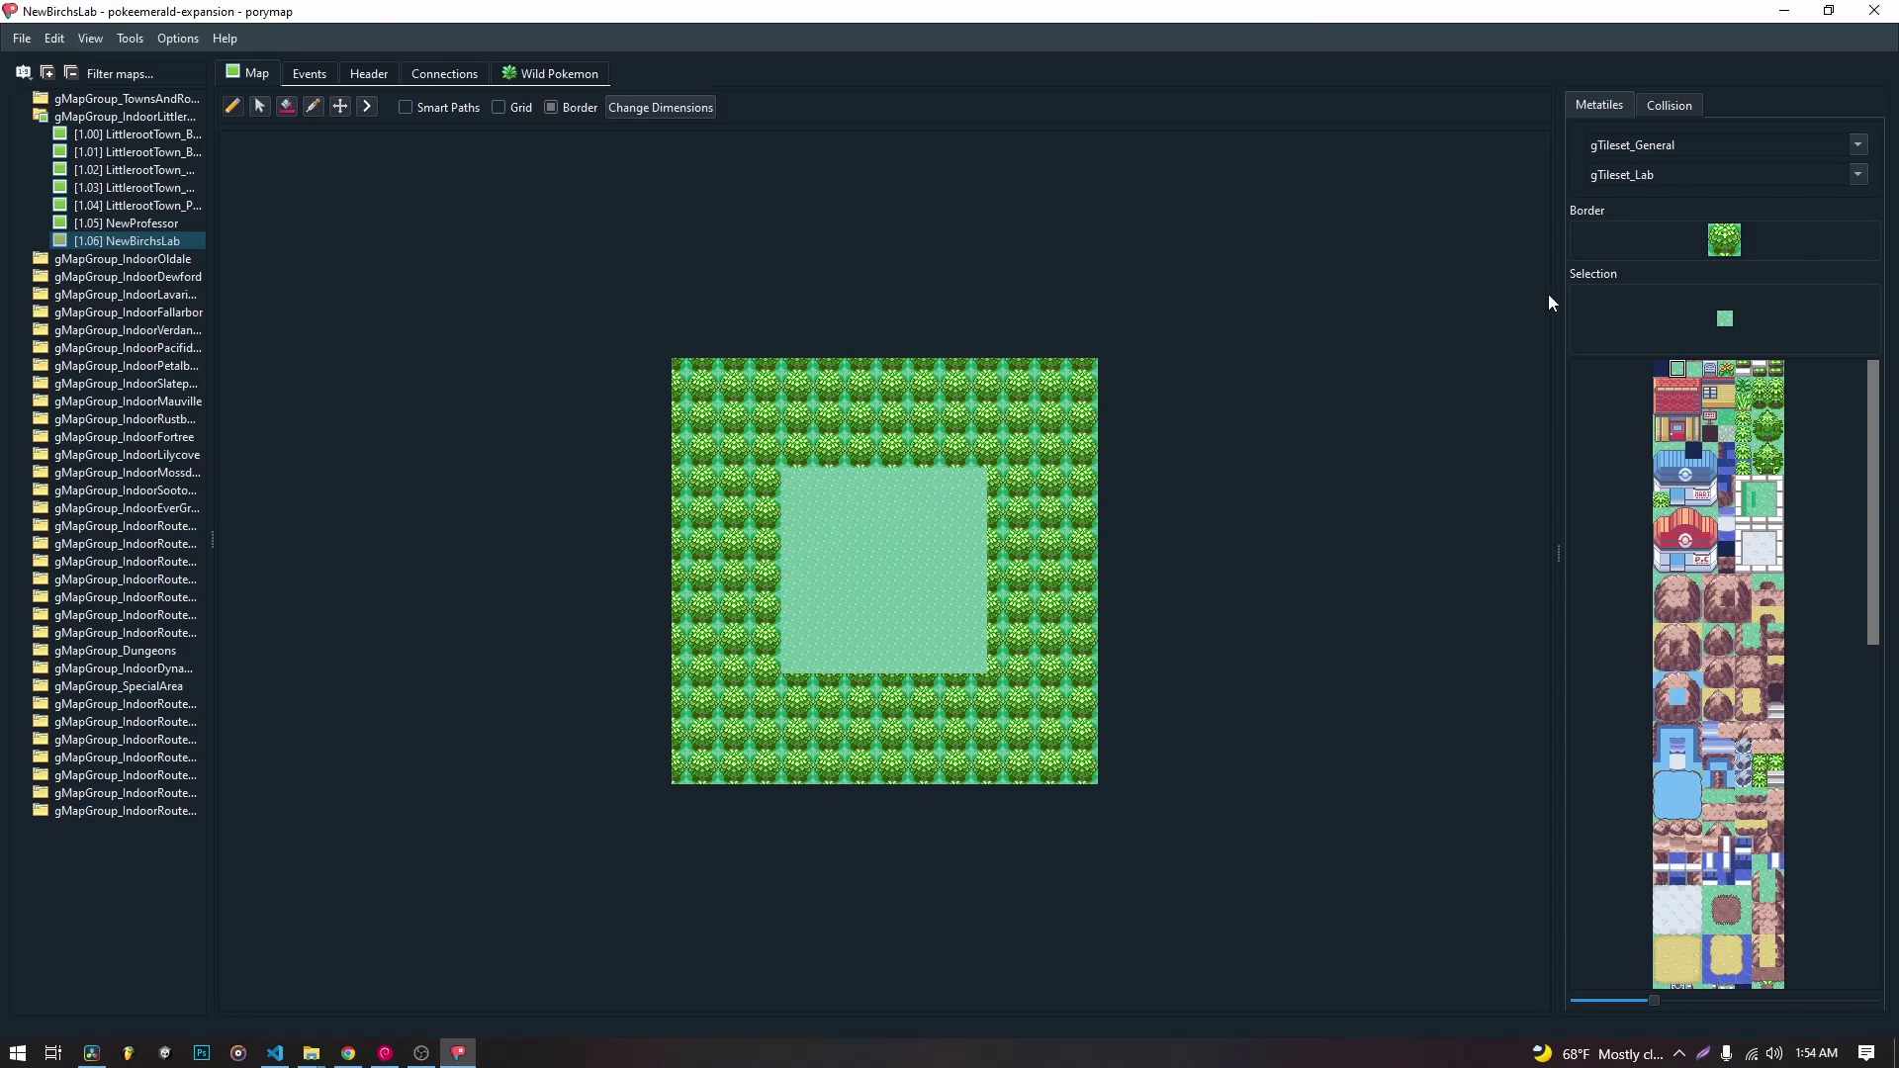
left_click_drag(1871, 533, 1892, 890)
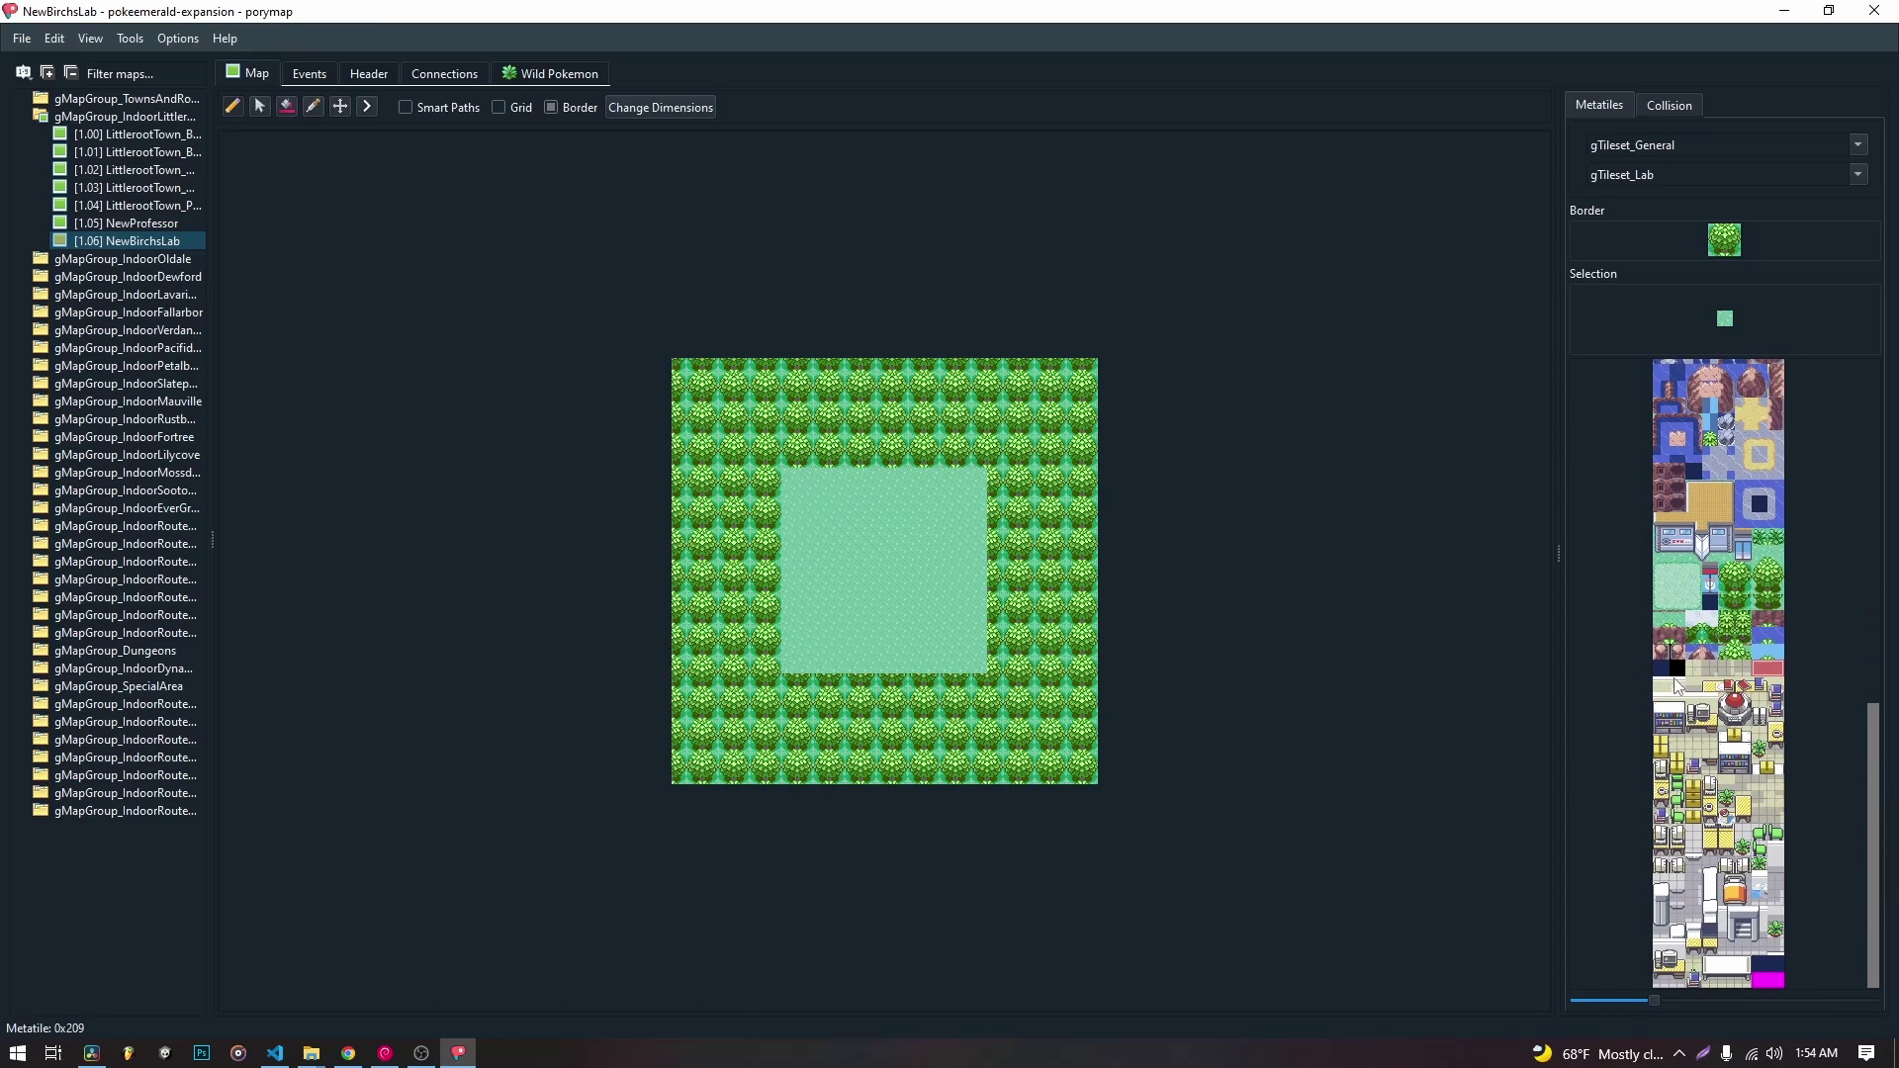
Paint NewBirchsLab's border entirely with the black metatile.
left_click(1672, 668)
left_click(1717, 232)
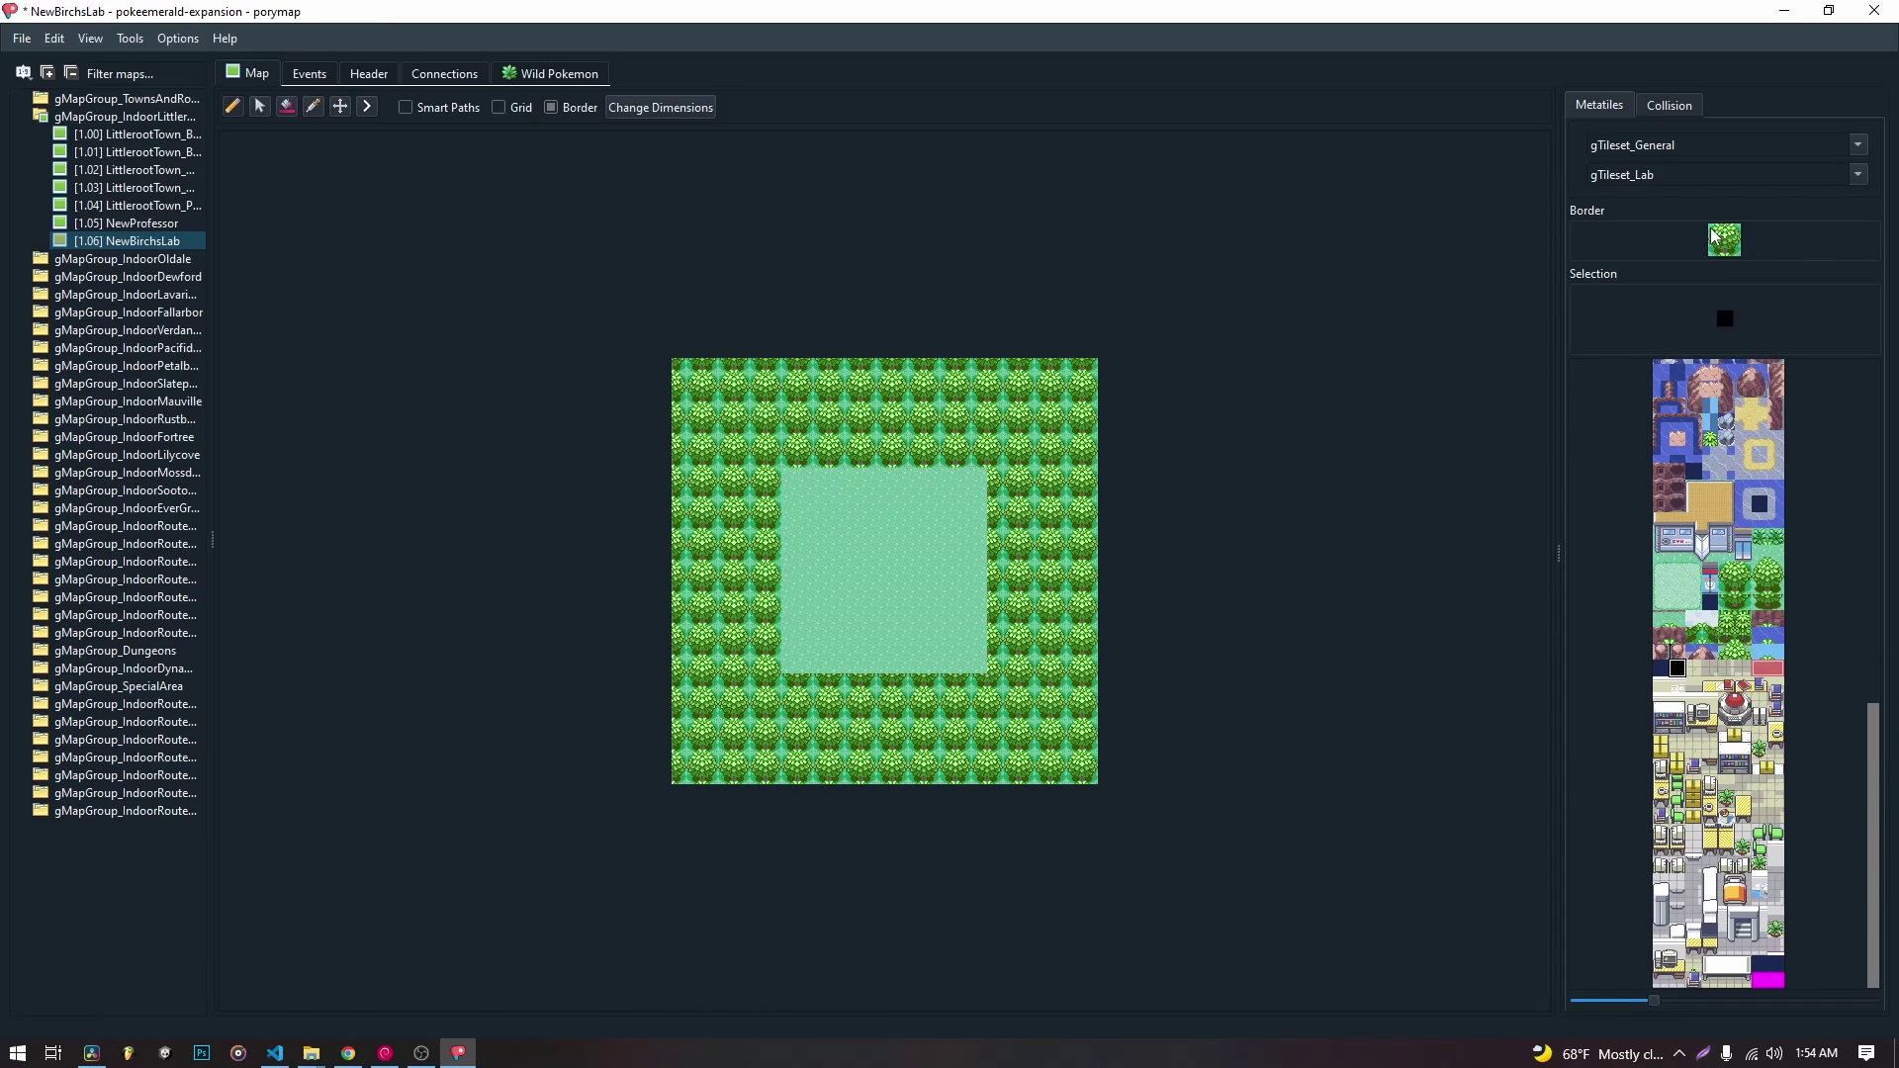
left_click(1732, 233)
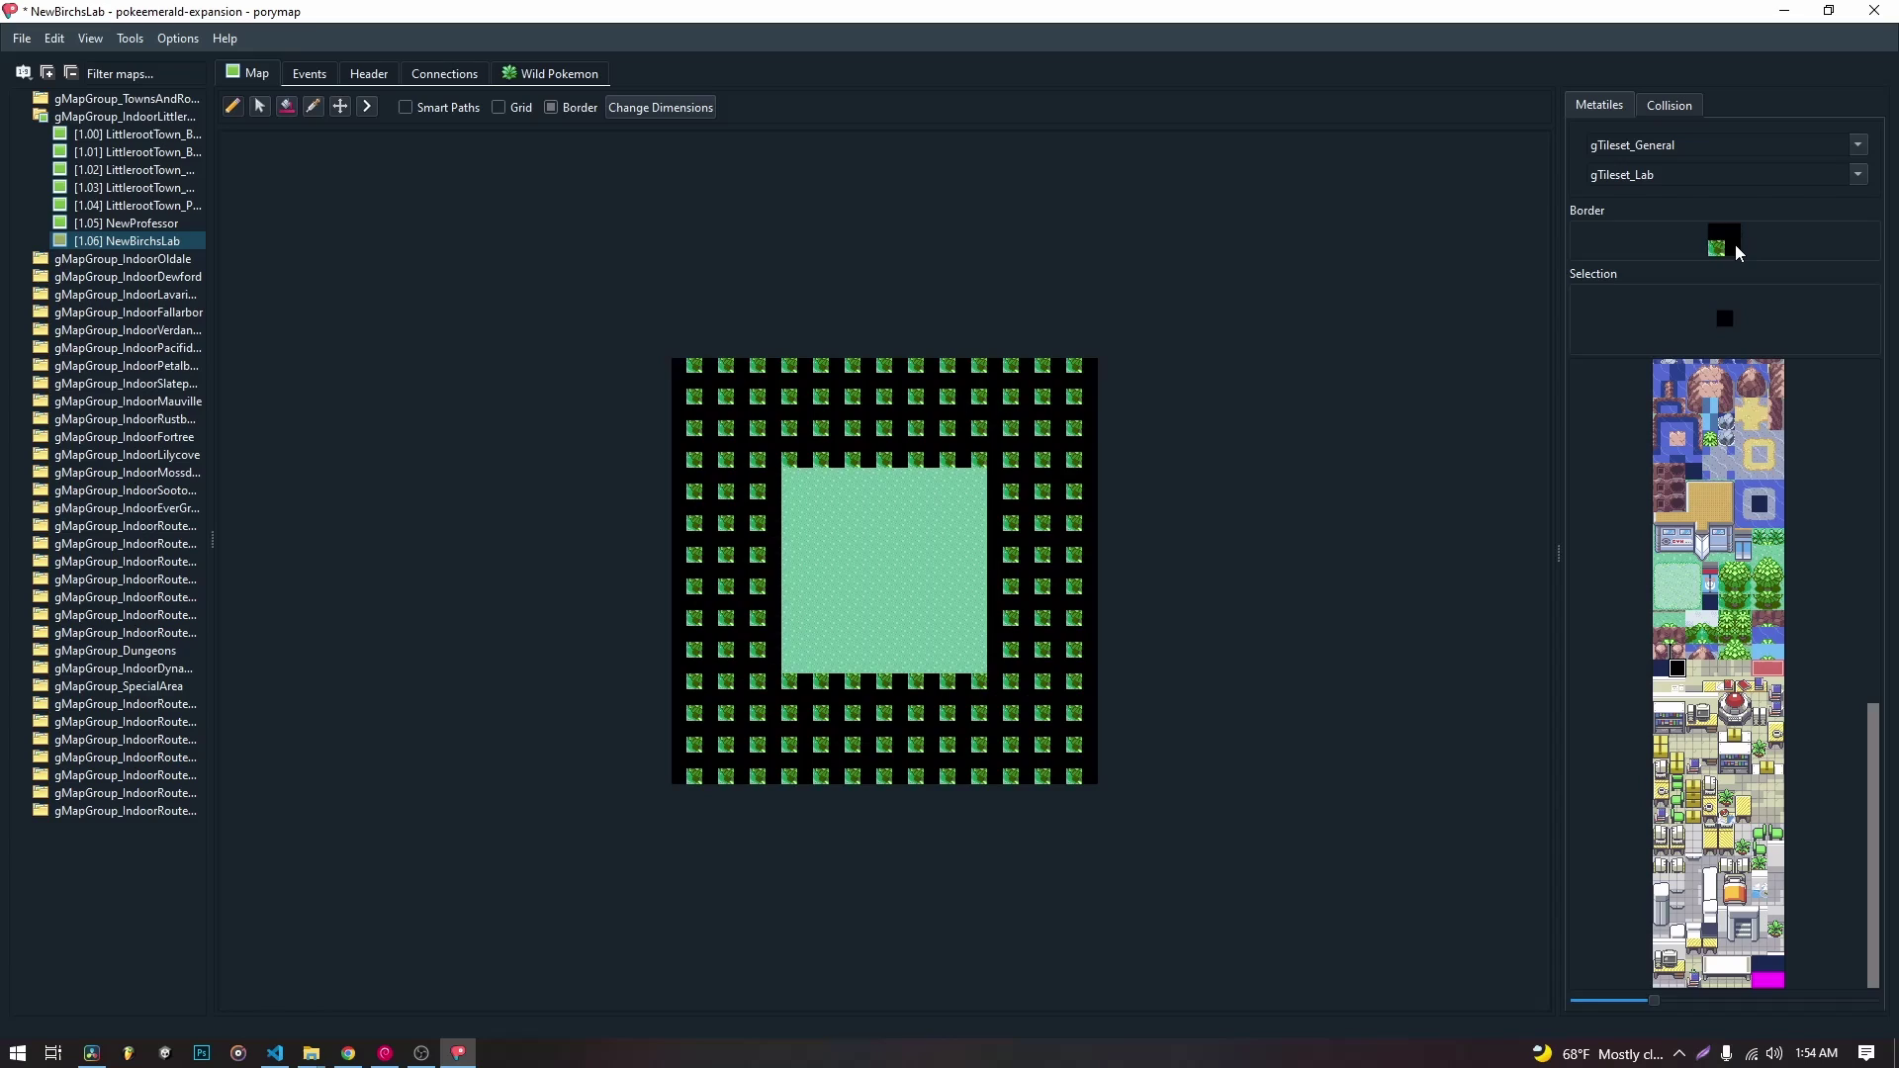
left_click(1722, 251)
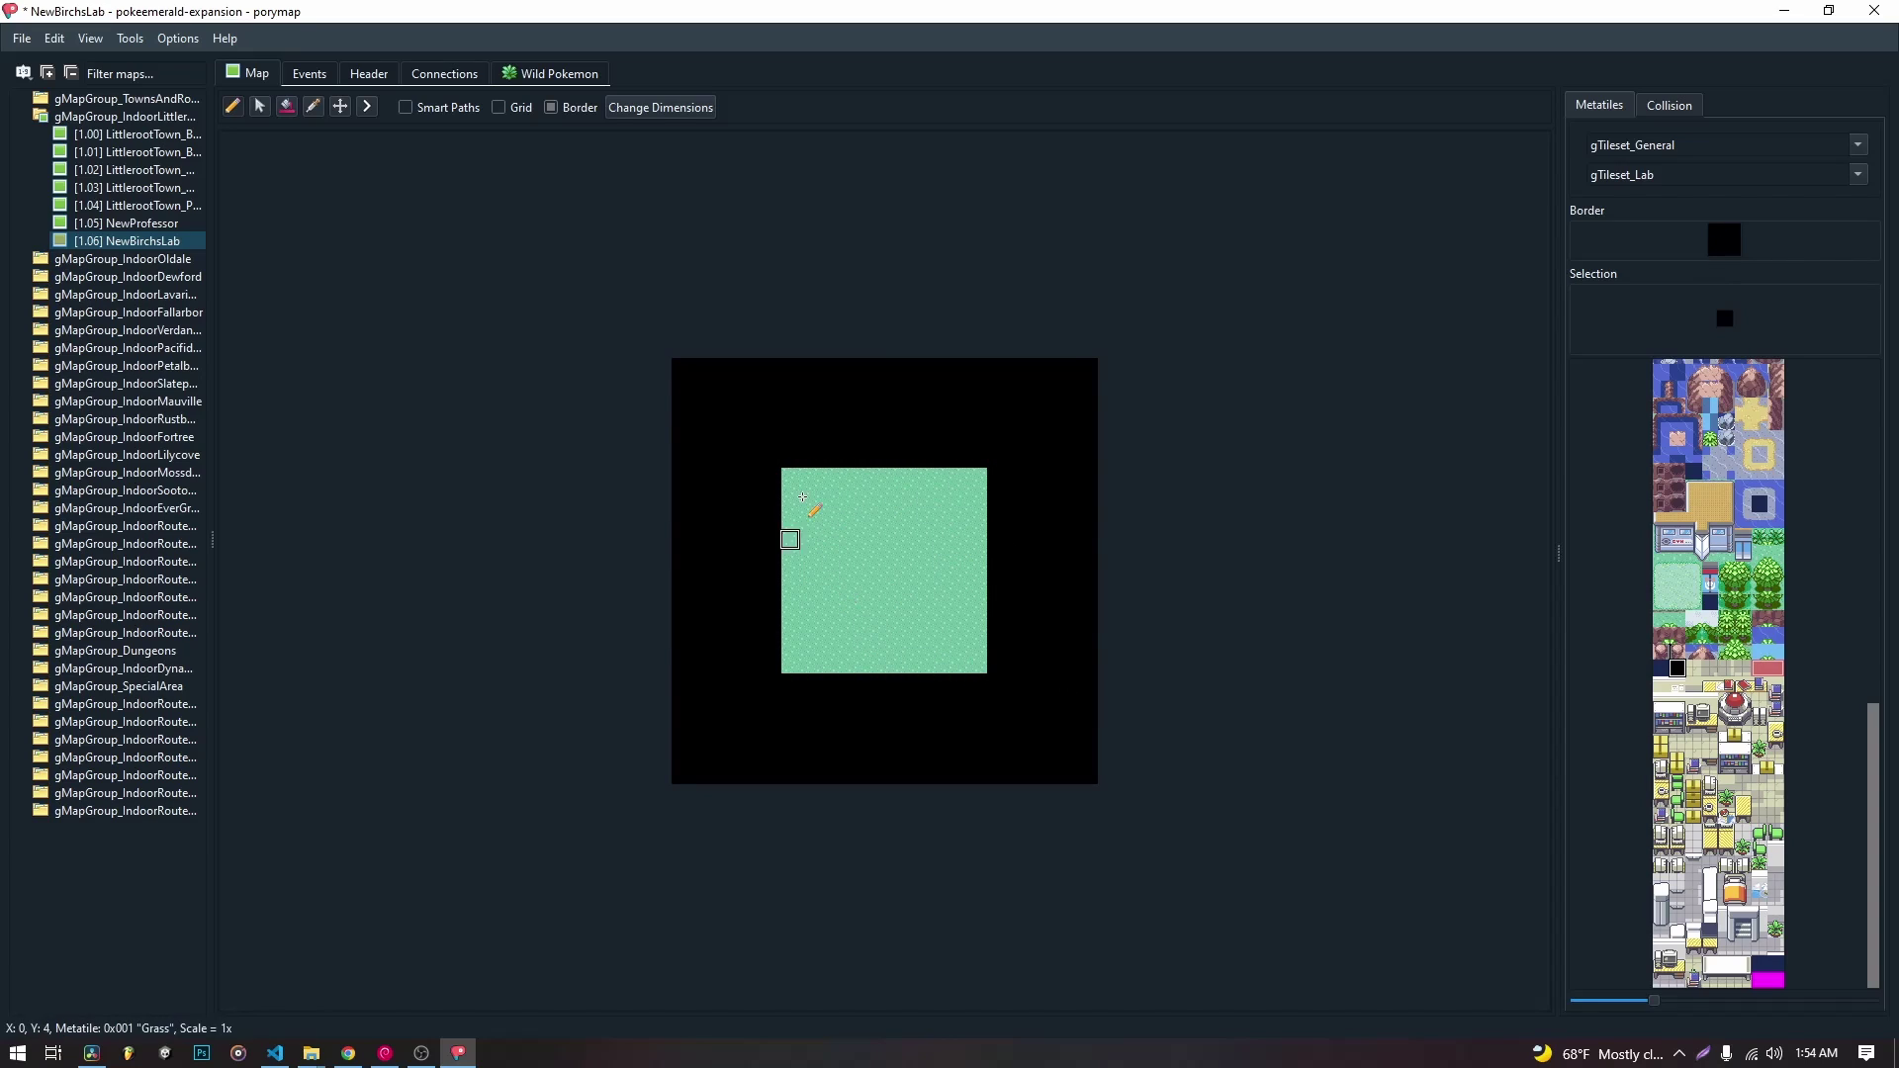
Open LittlerootTown_ProfessorBirchsLab and copy its whole layout as a tile block.
left_click(153, 210)
double_click(152, 210)
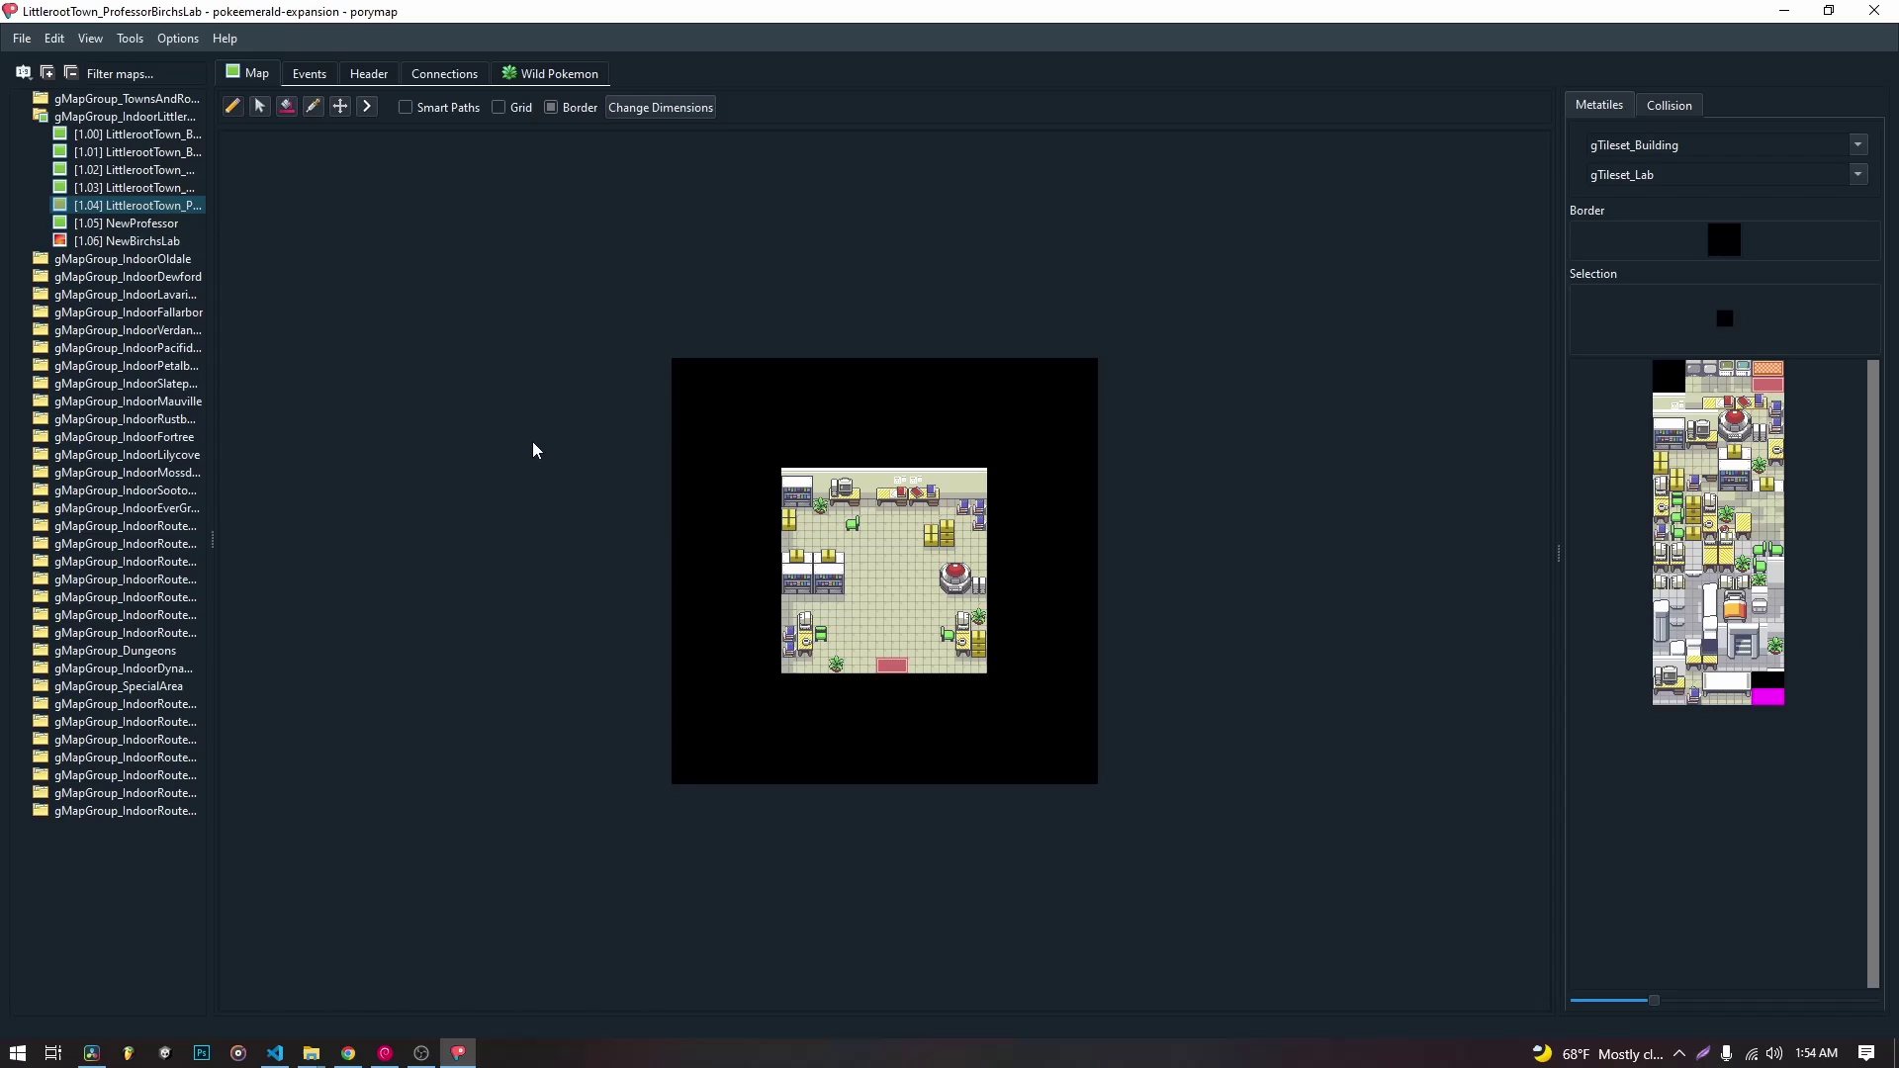
left_click_drag(787, 475, 990, 679)
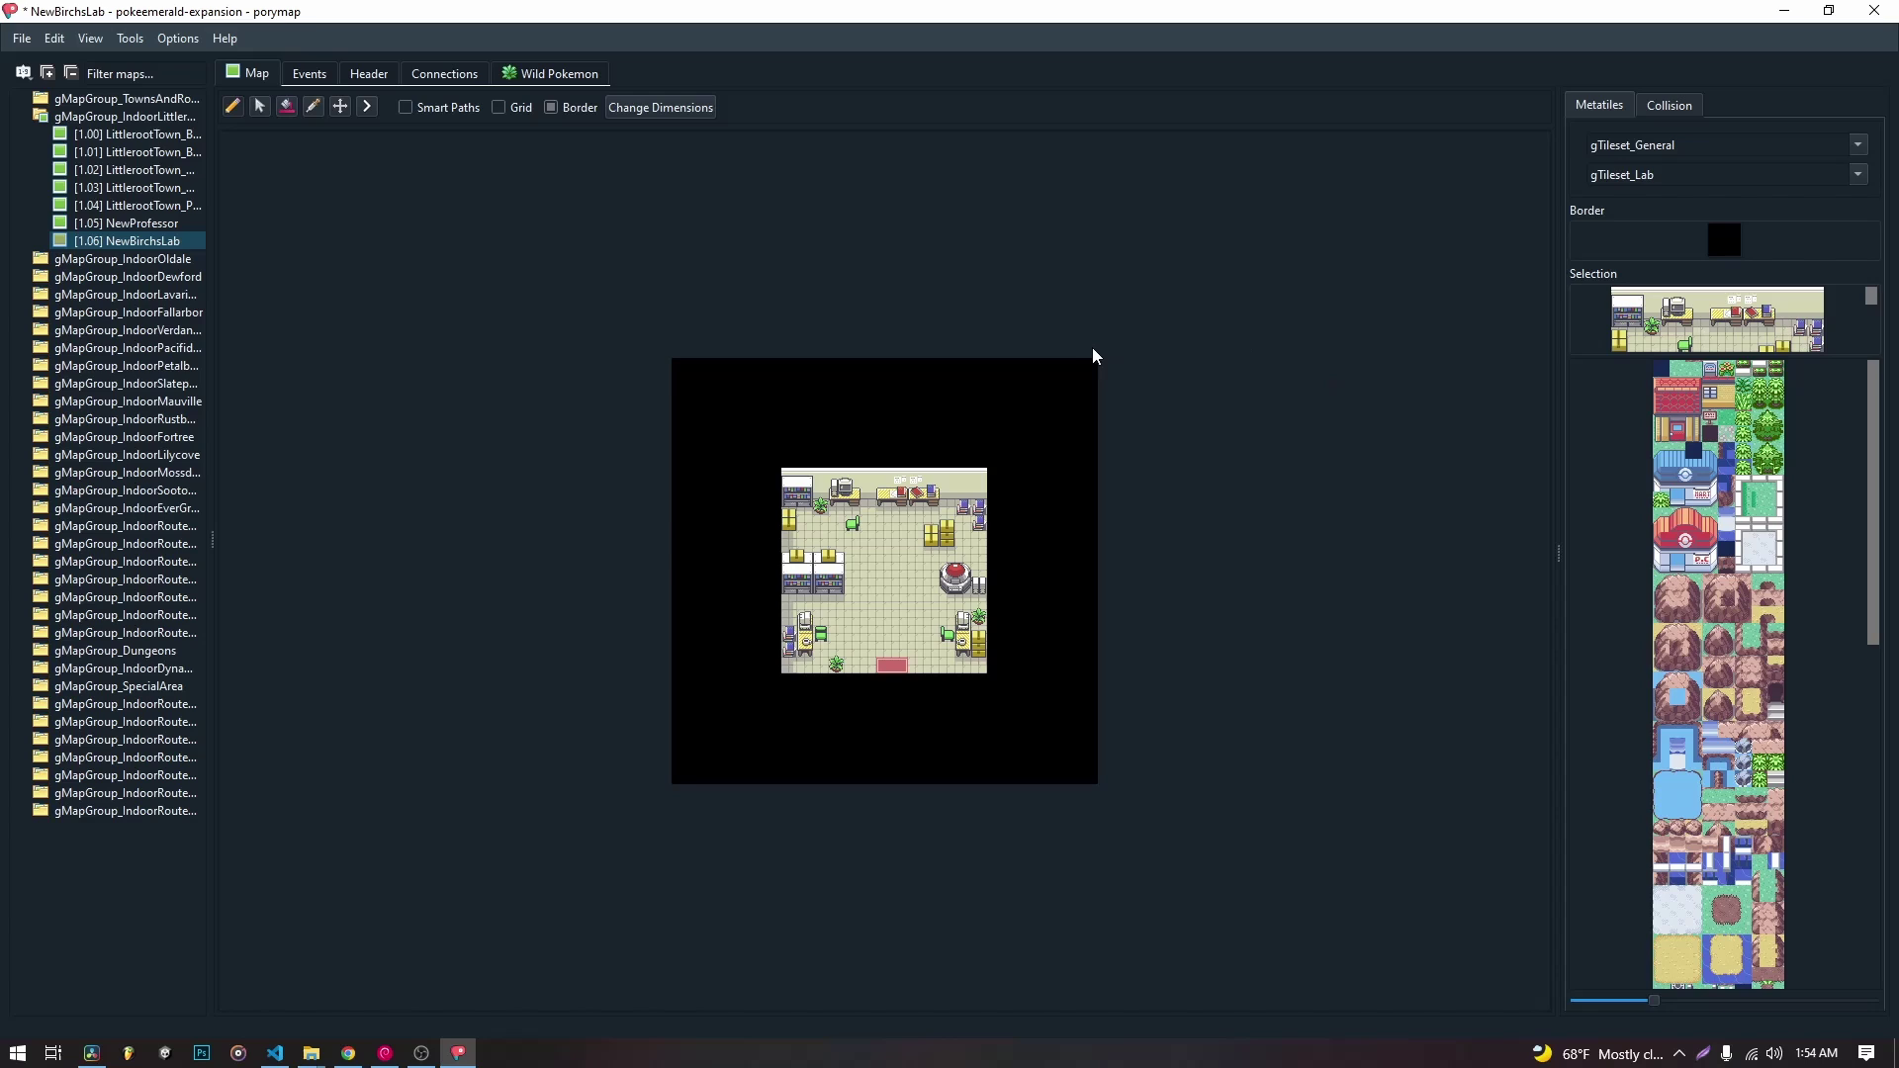
Reopen LittlerootTown from the towns and routes group and show its events.
double_click(105, 98)
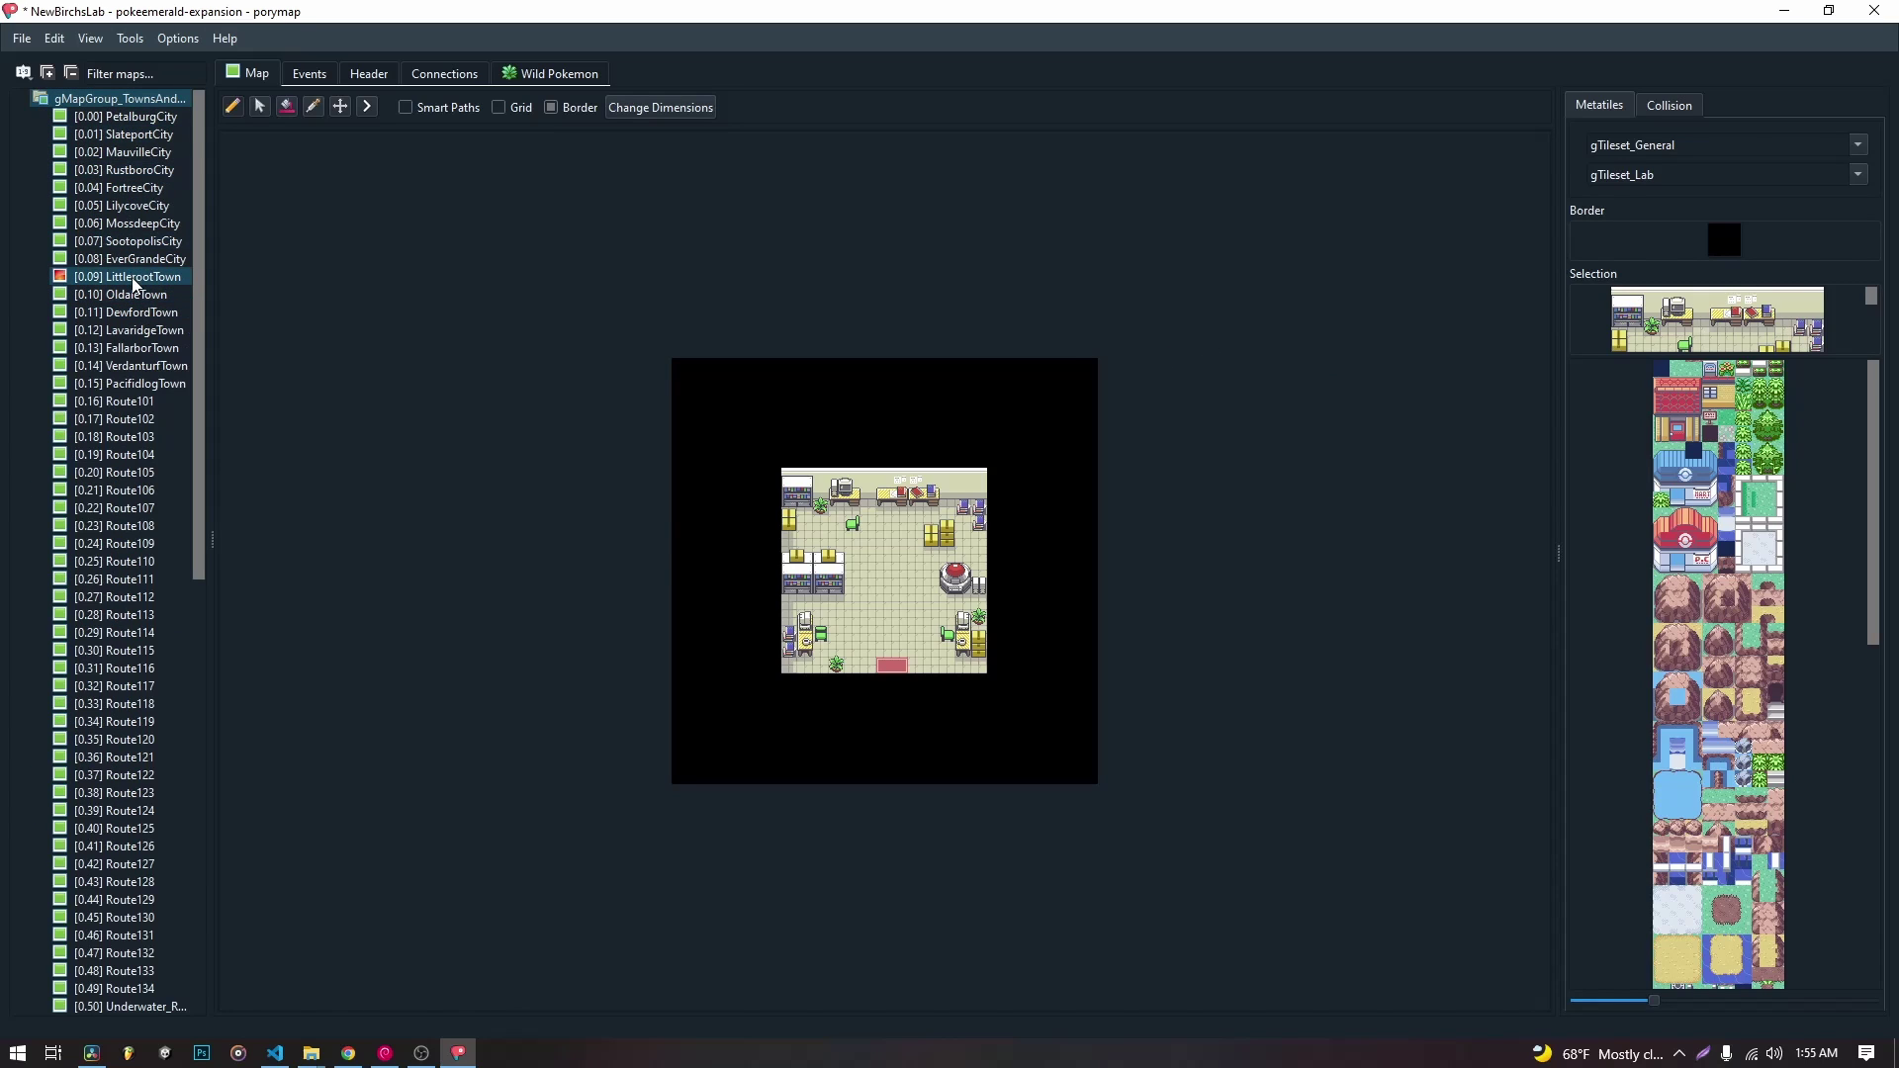
double_click(133, 280)
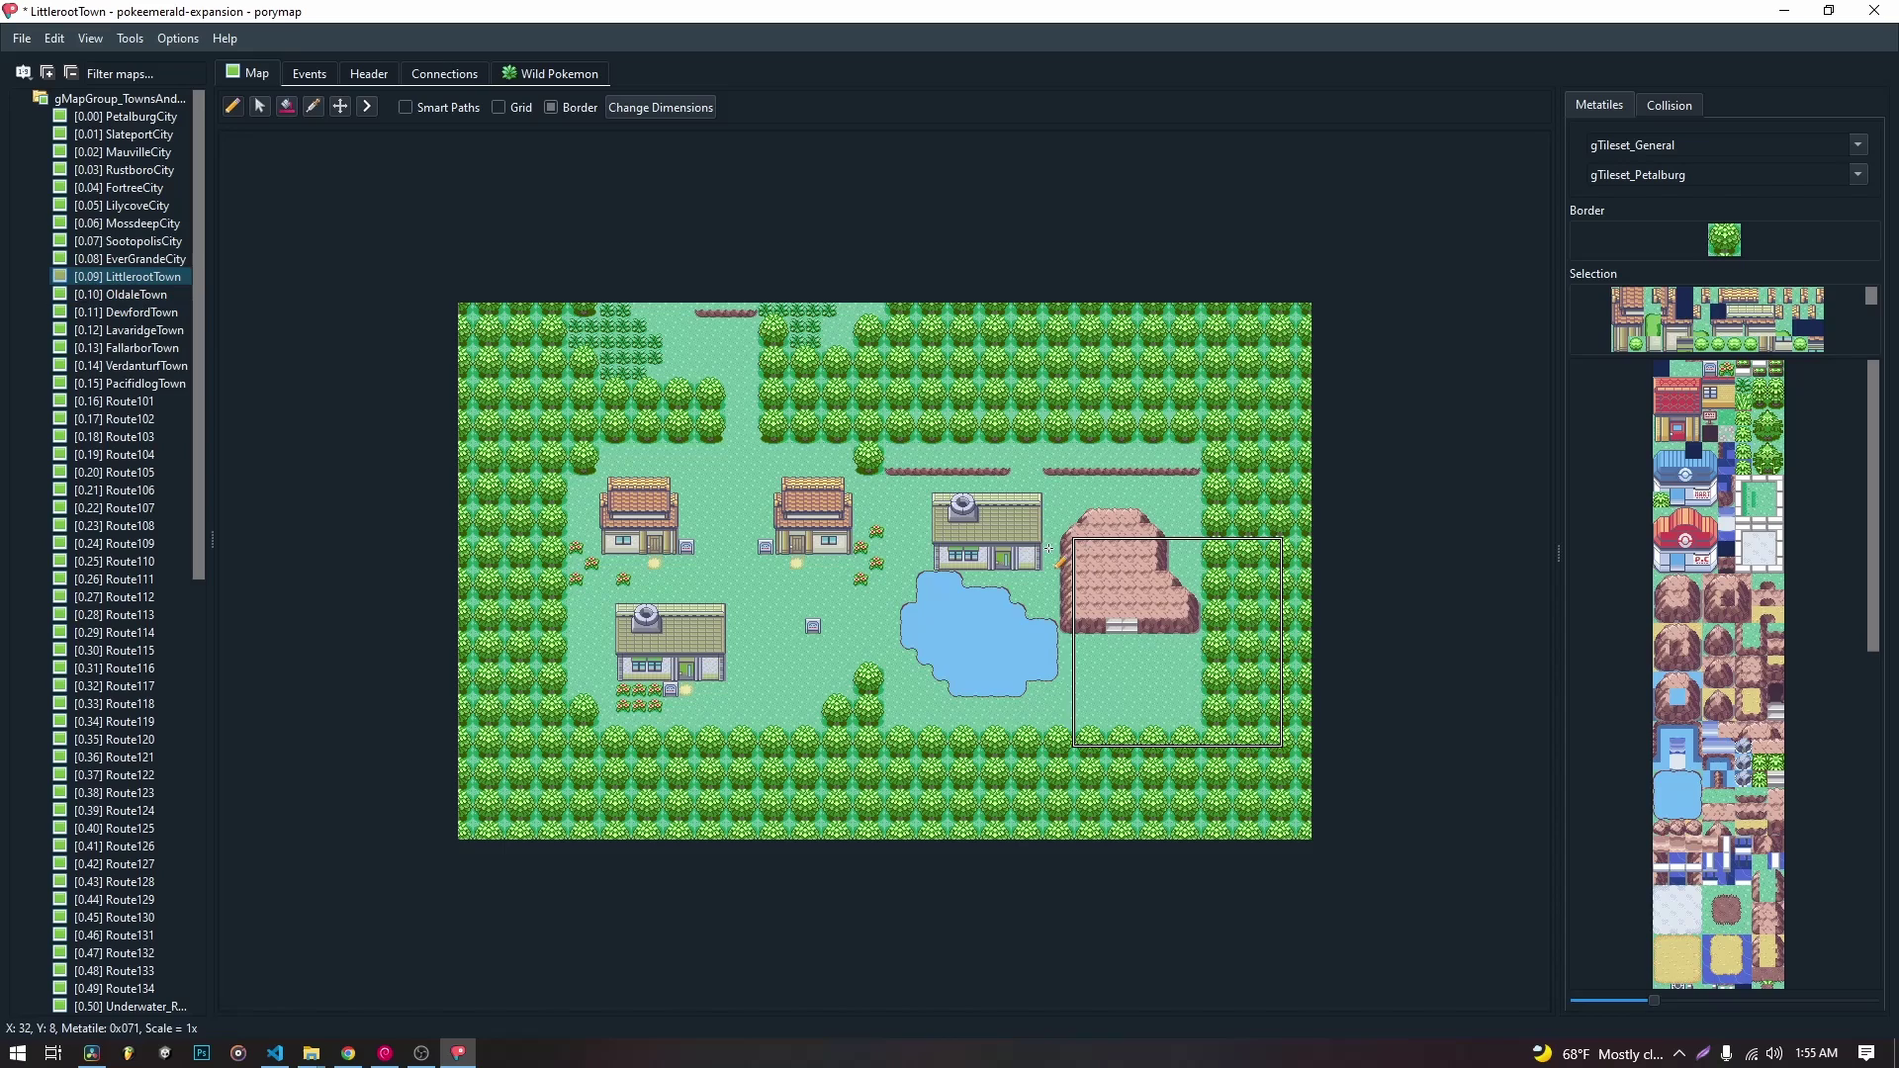
right_click(734, 502)
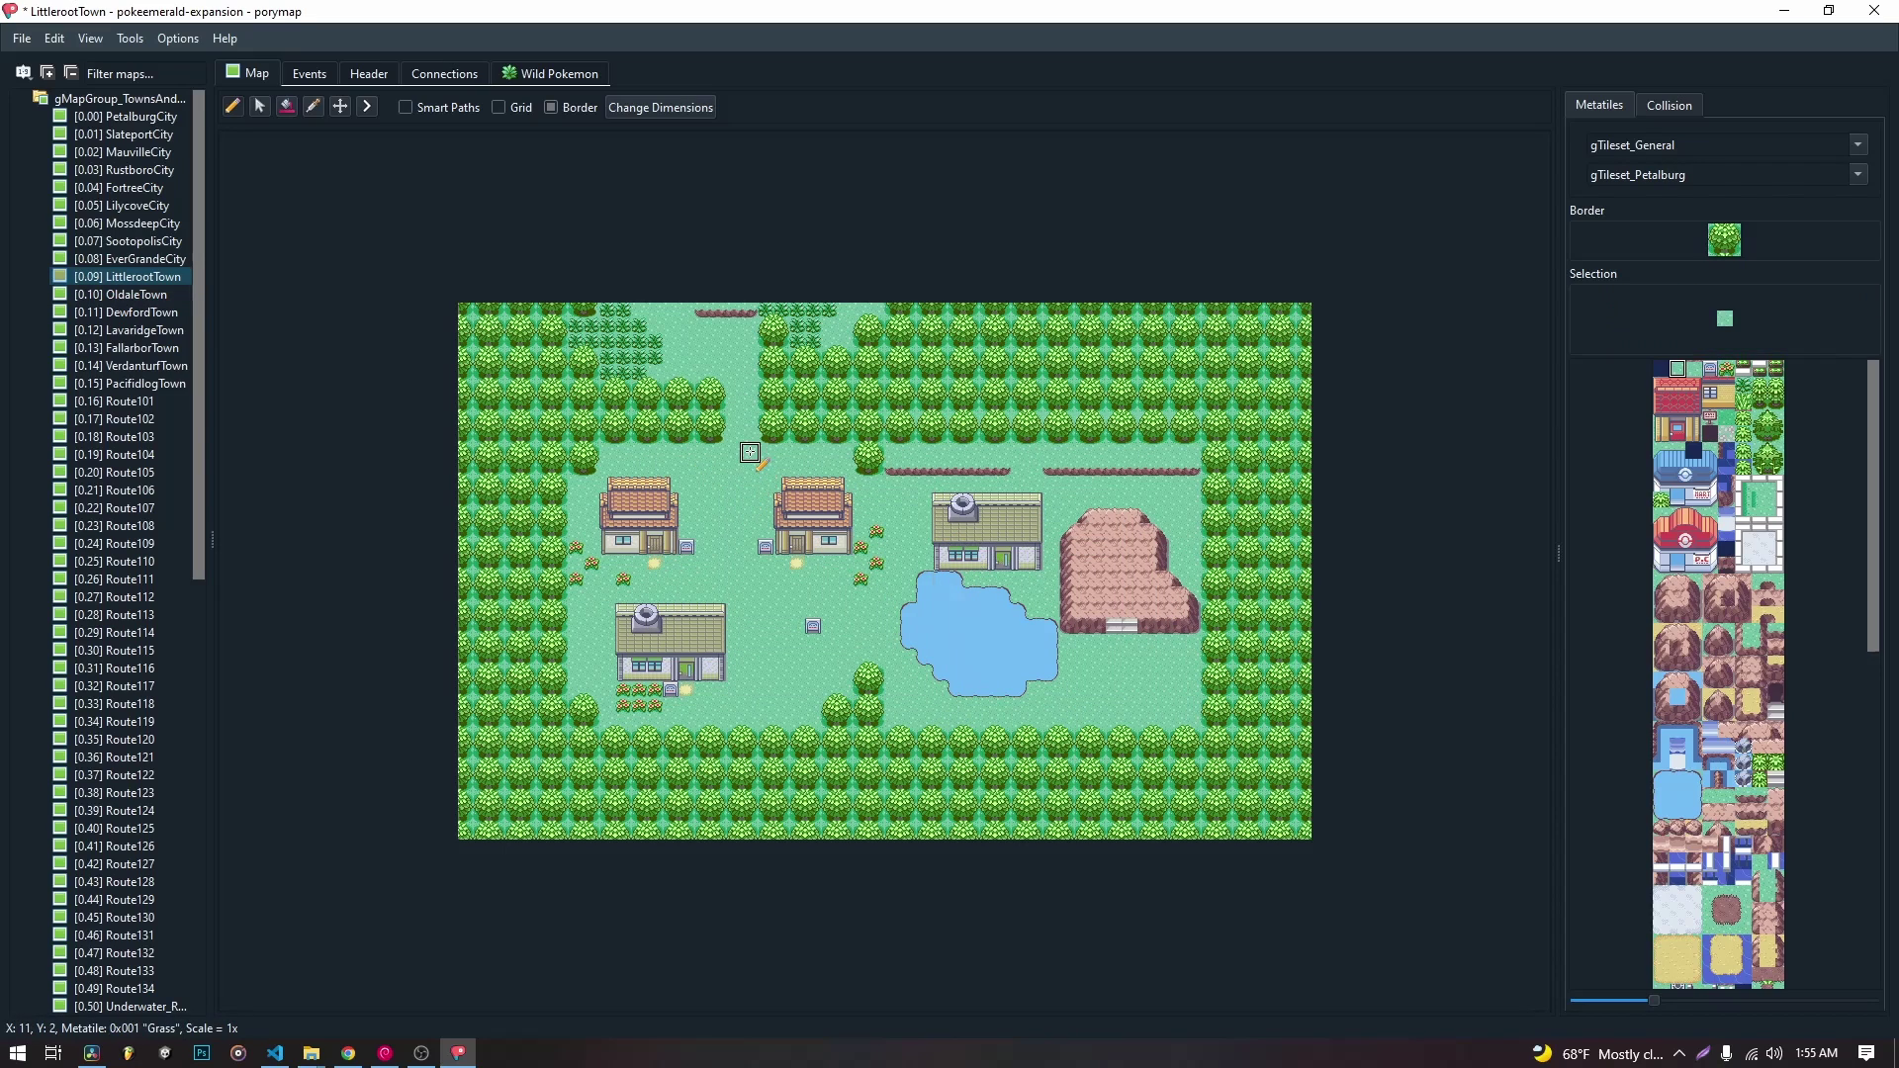
left_click(312, 74)
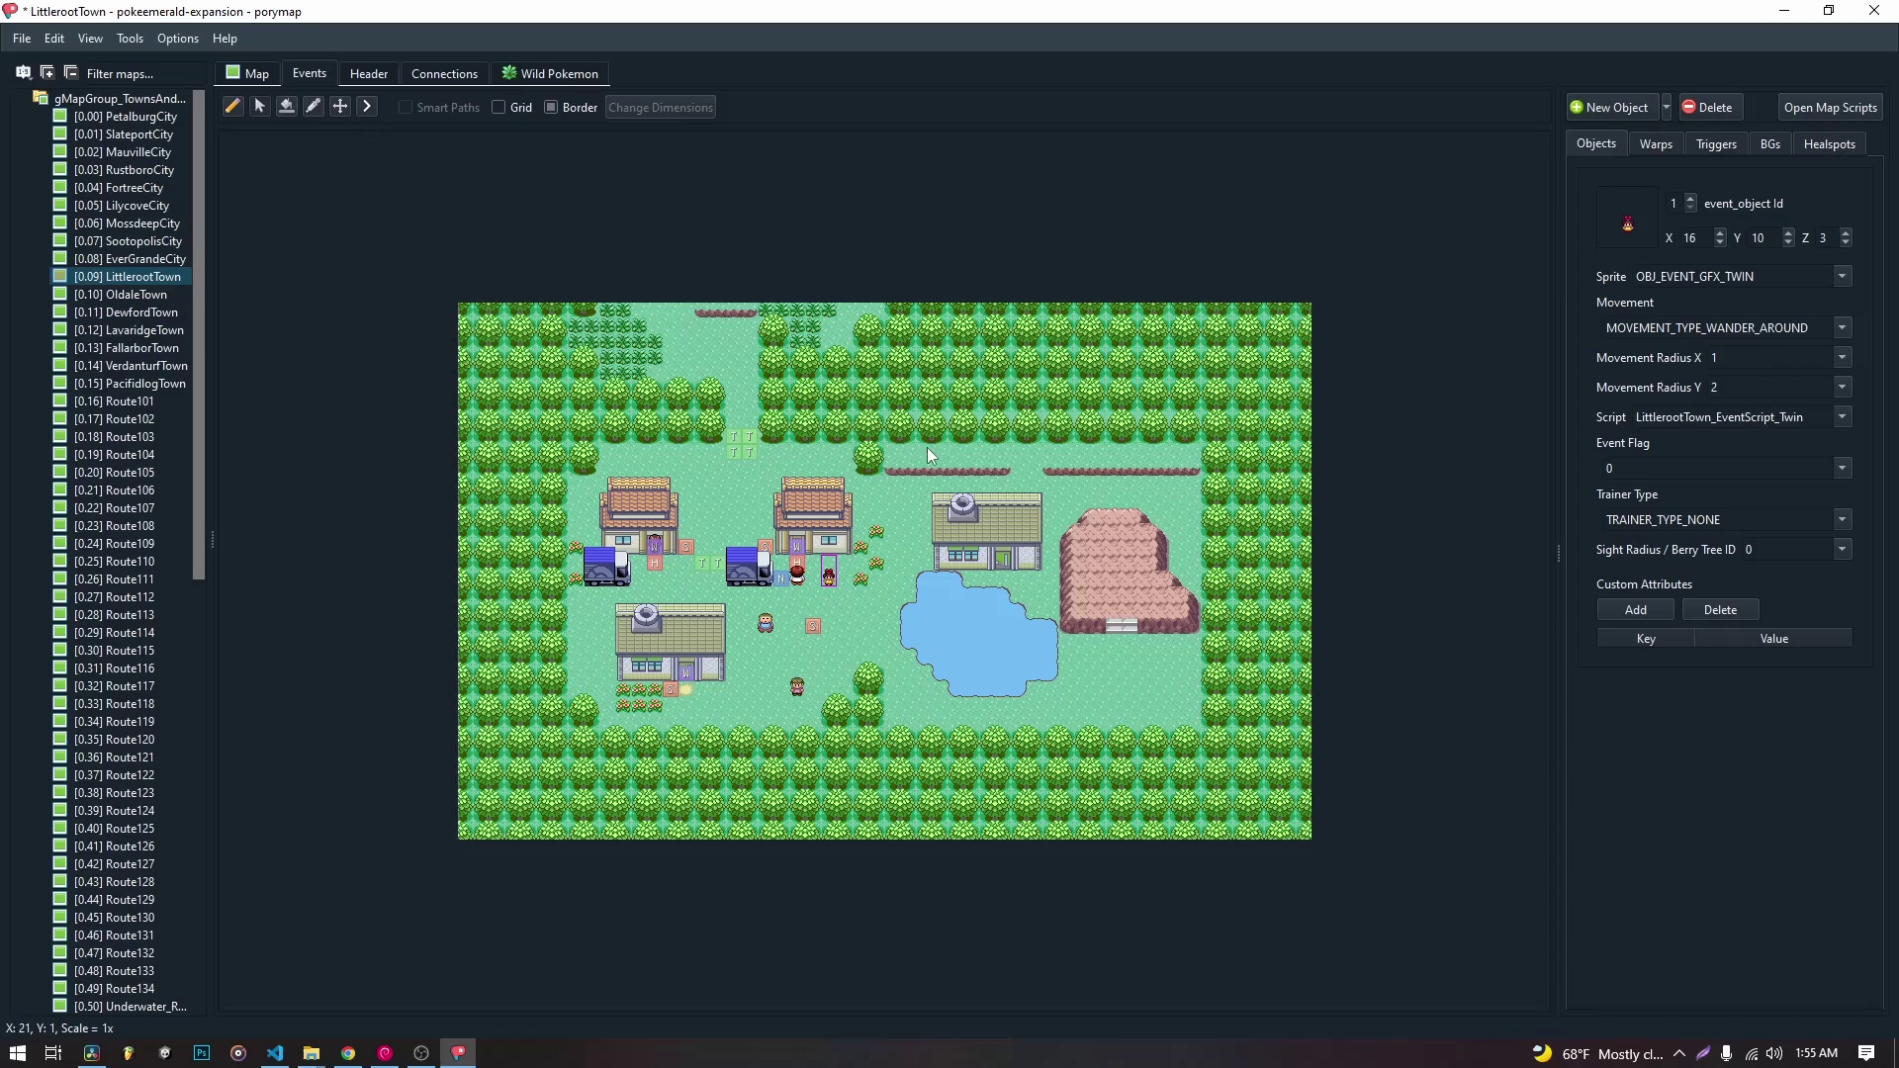
Inspect the town's door warps, stepping through warp ids back to the lab door warp.
left_click(653, 552)
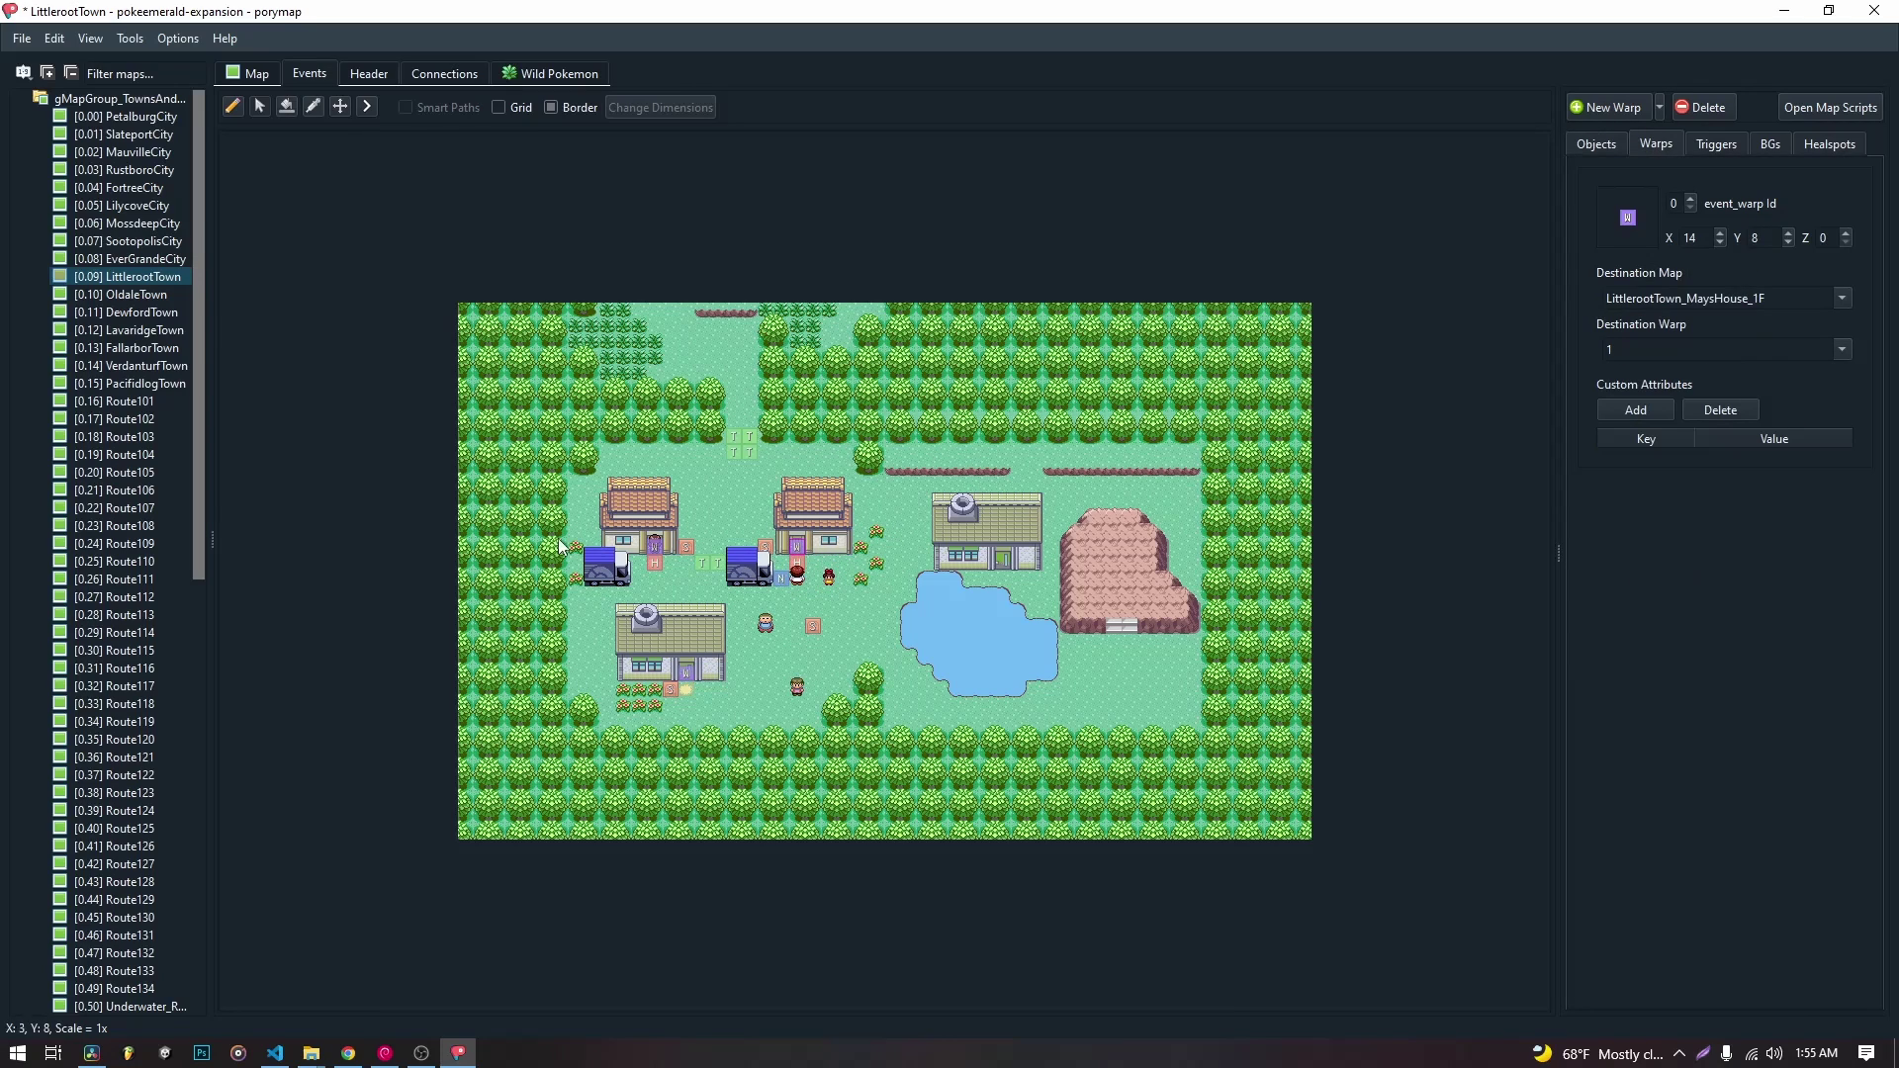
left_click(685, 668)
left_click(1691, 197)
left_click(1691, 203)
left_click(1689, 211)
left_click(685, 671)
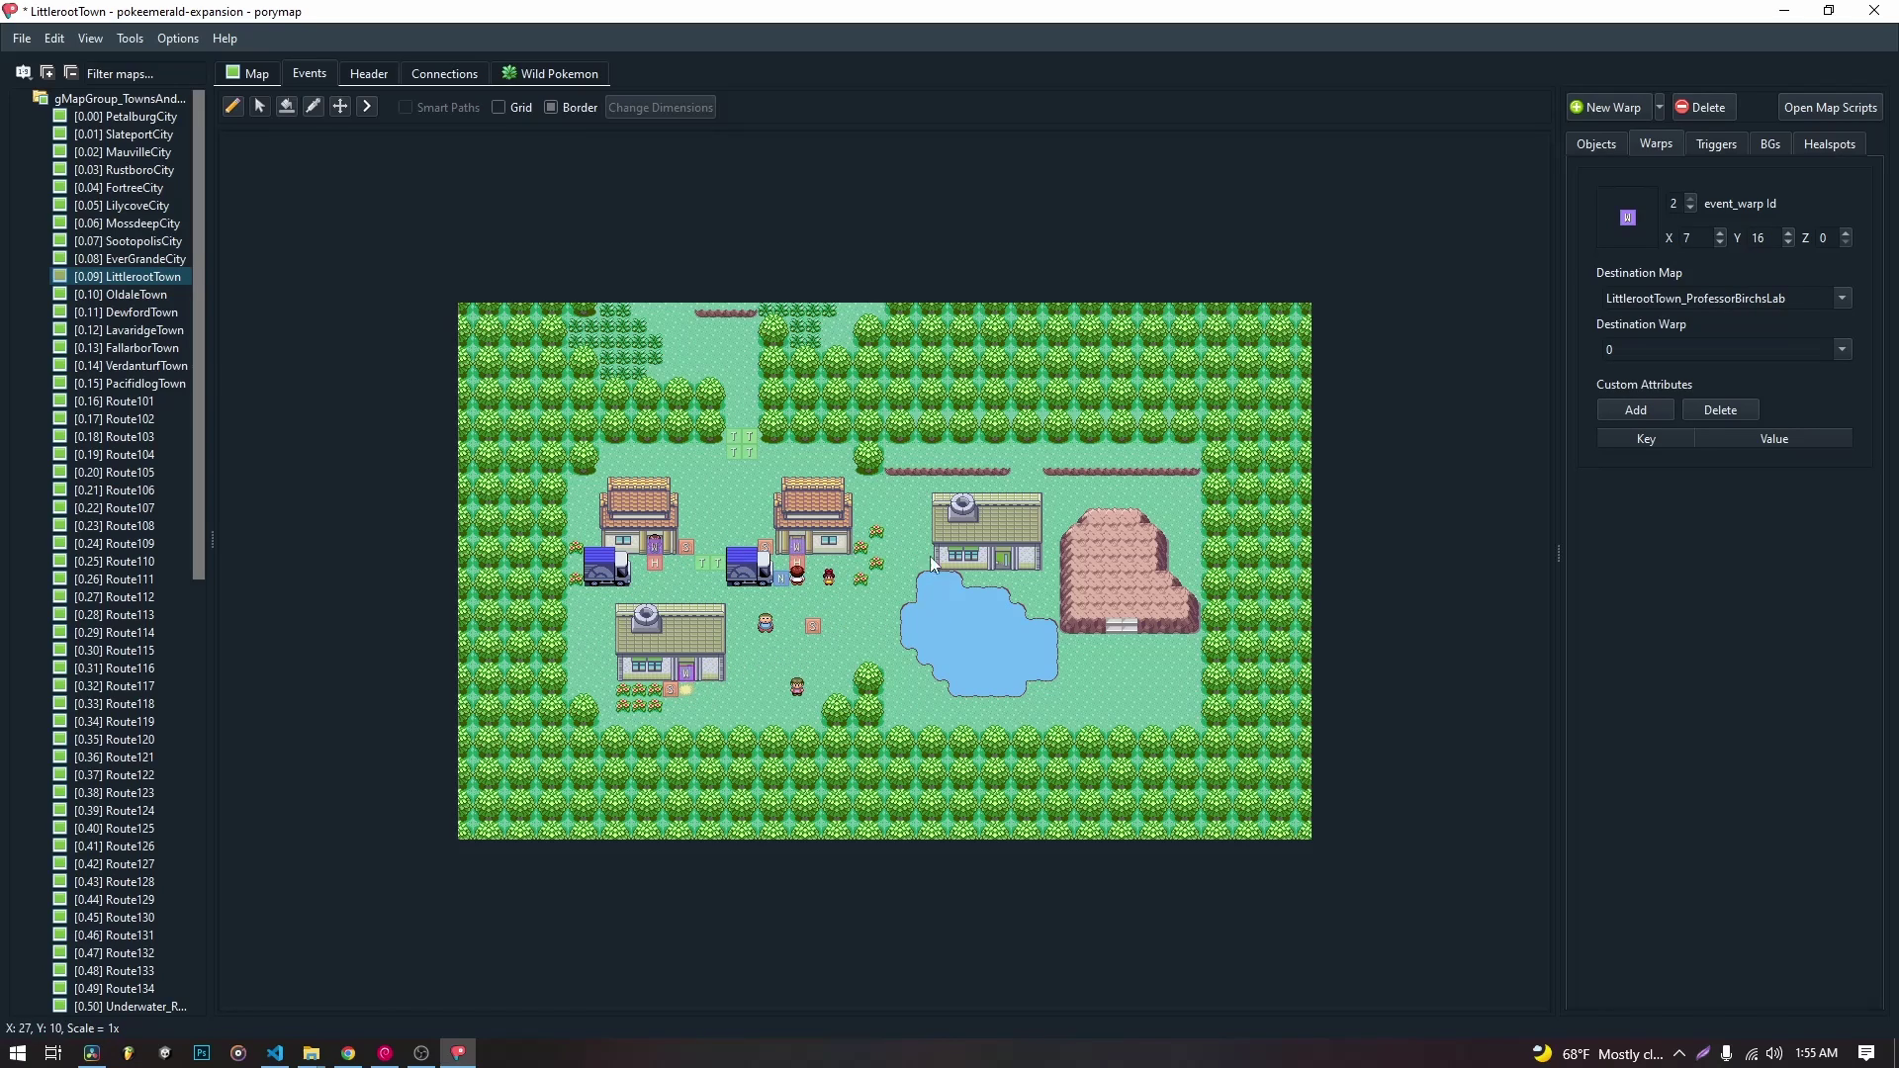
Follow Brendan's house door warp inside, inspect its stairs and exit warps, and return.
left_click(653, 545)
double_click(653, 553)
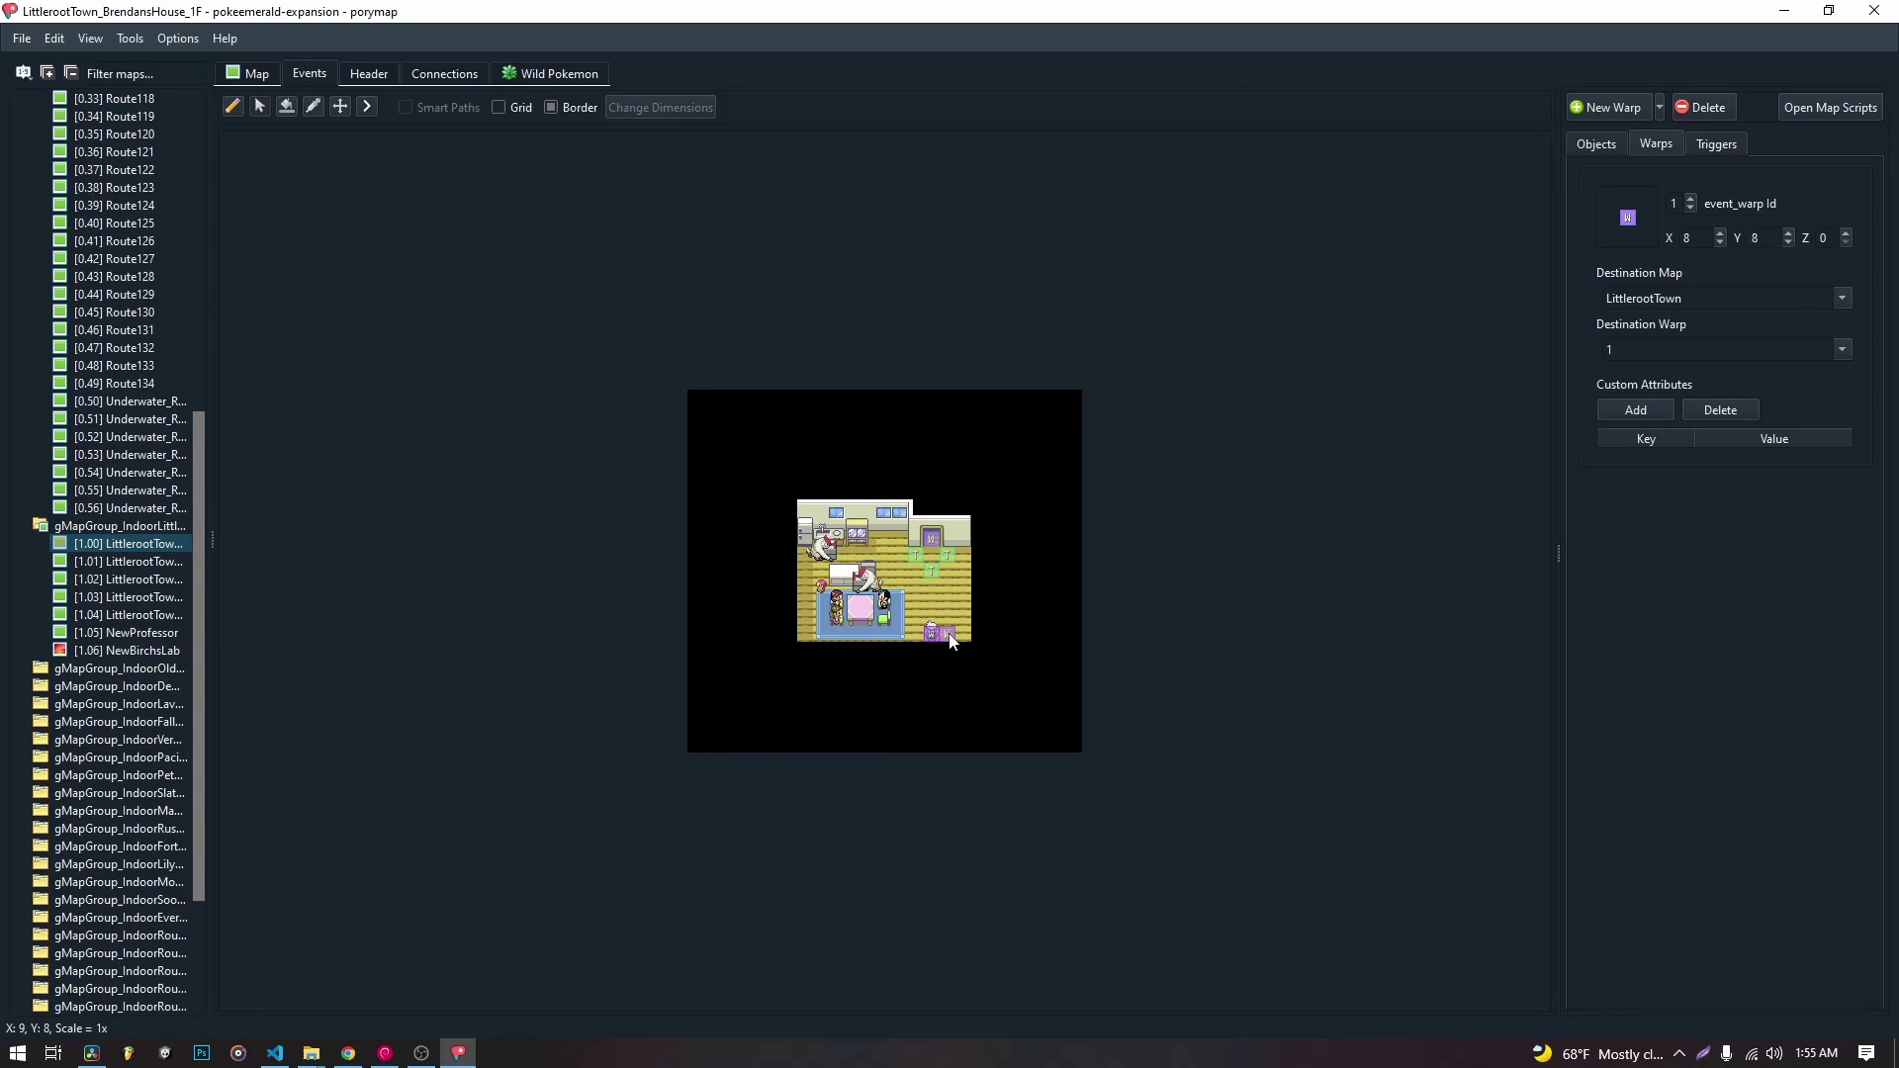
left_click(930, 539)
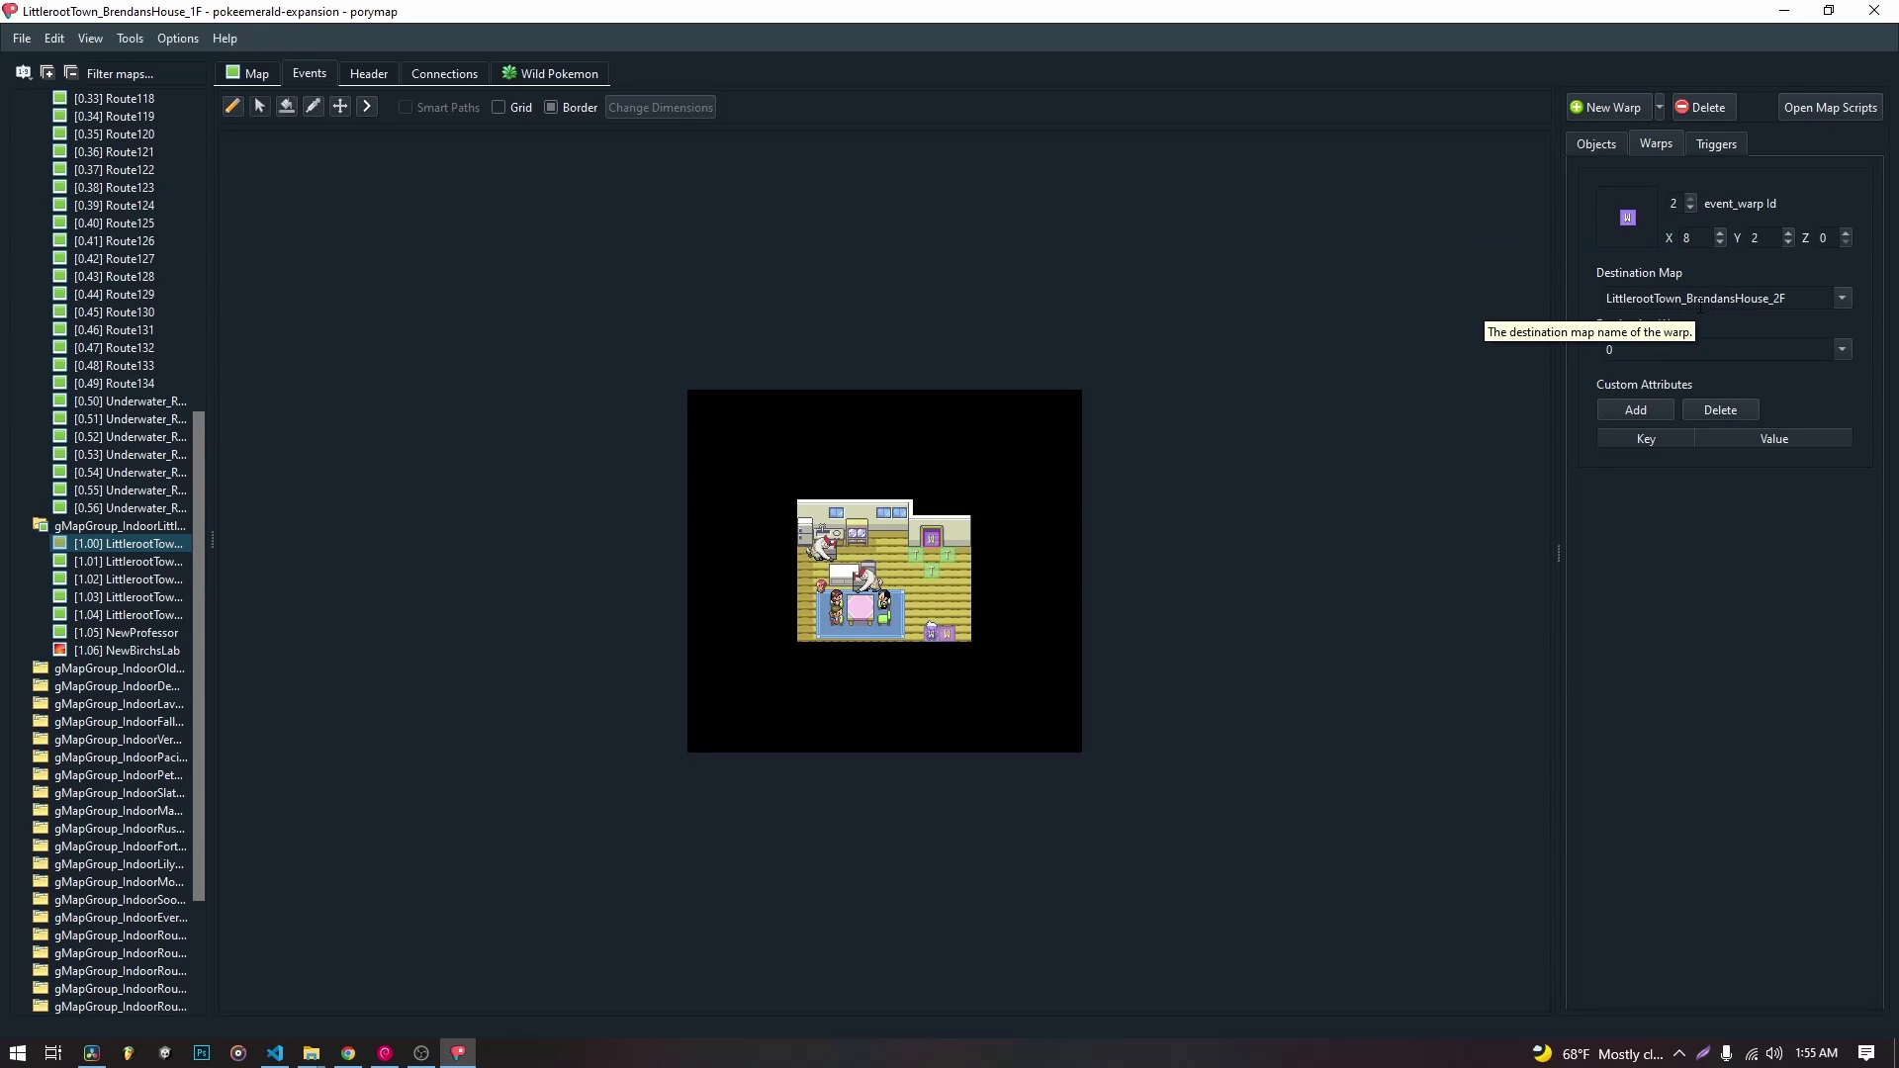
double_click(951, 639)
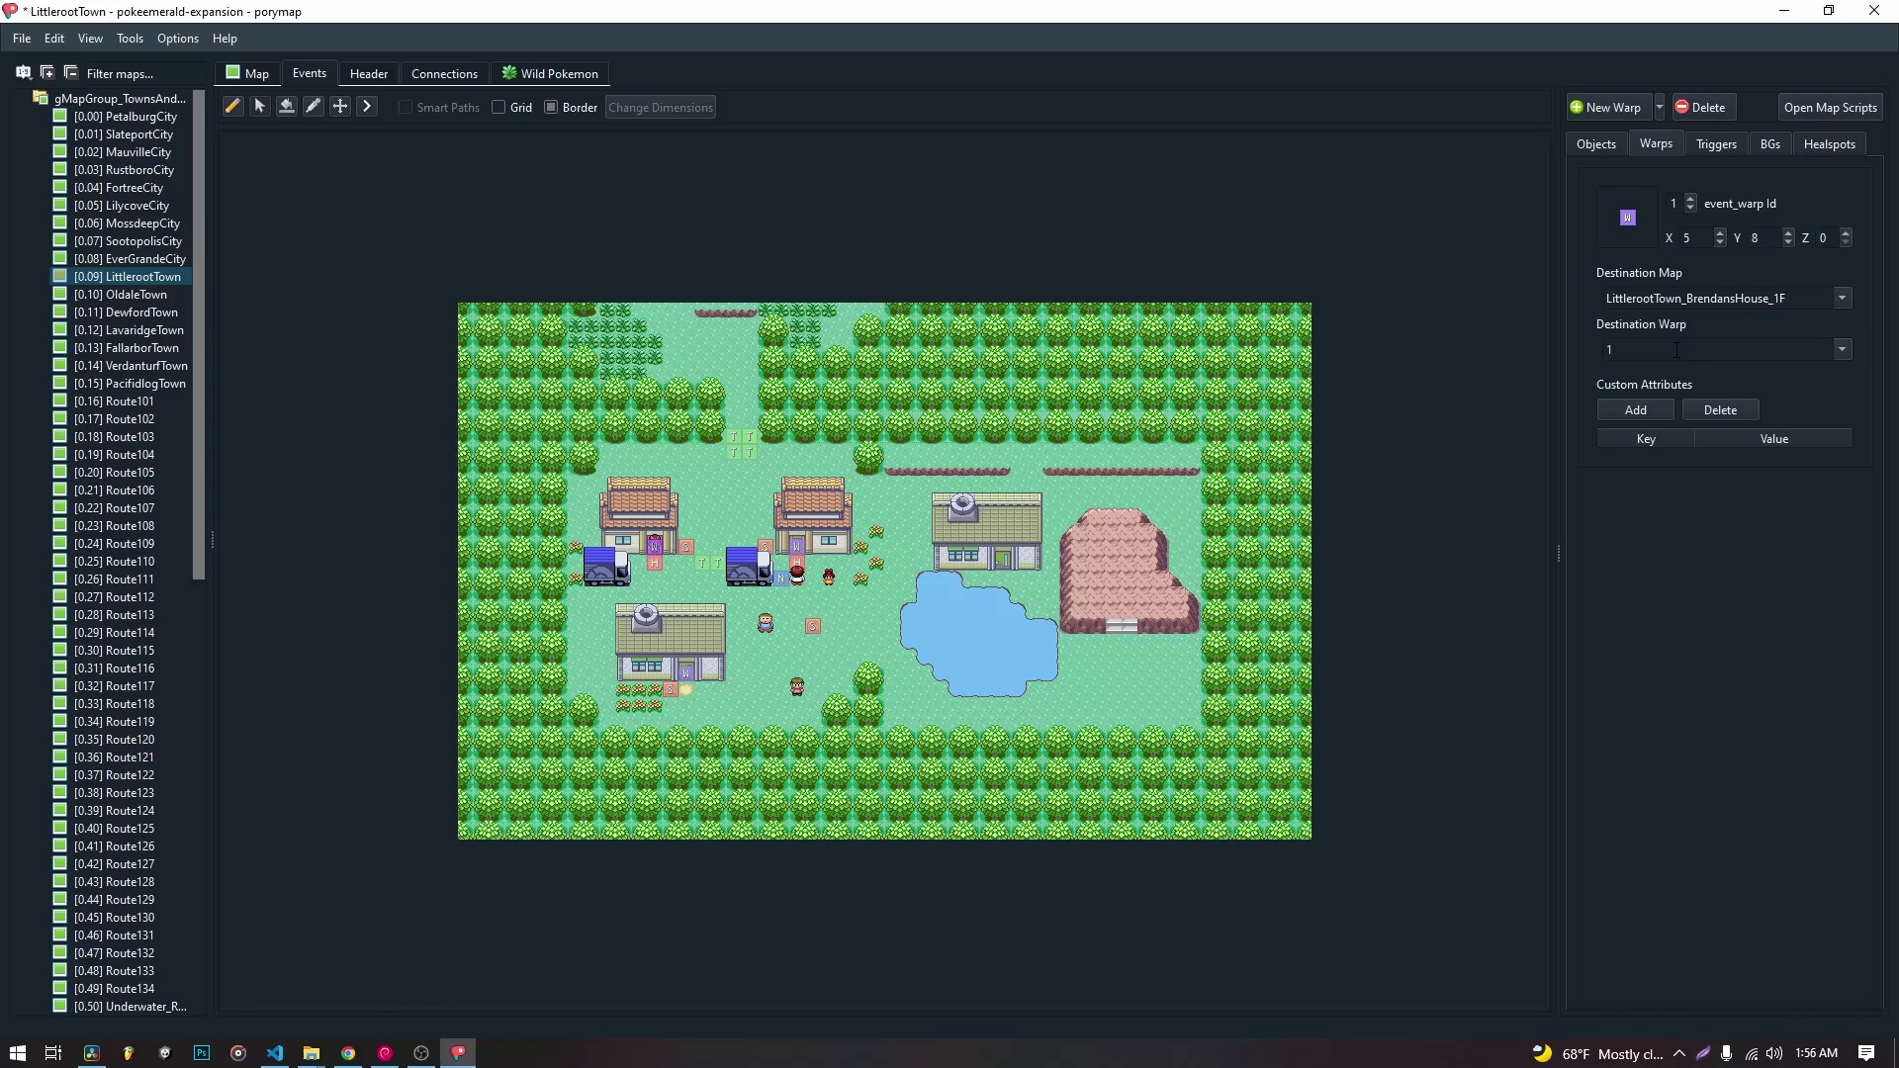
double_click(656, 553)
left_click(953, 636)
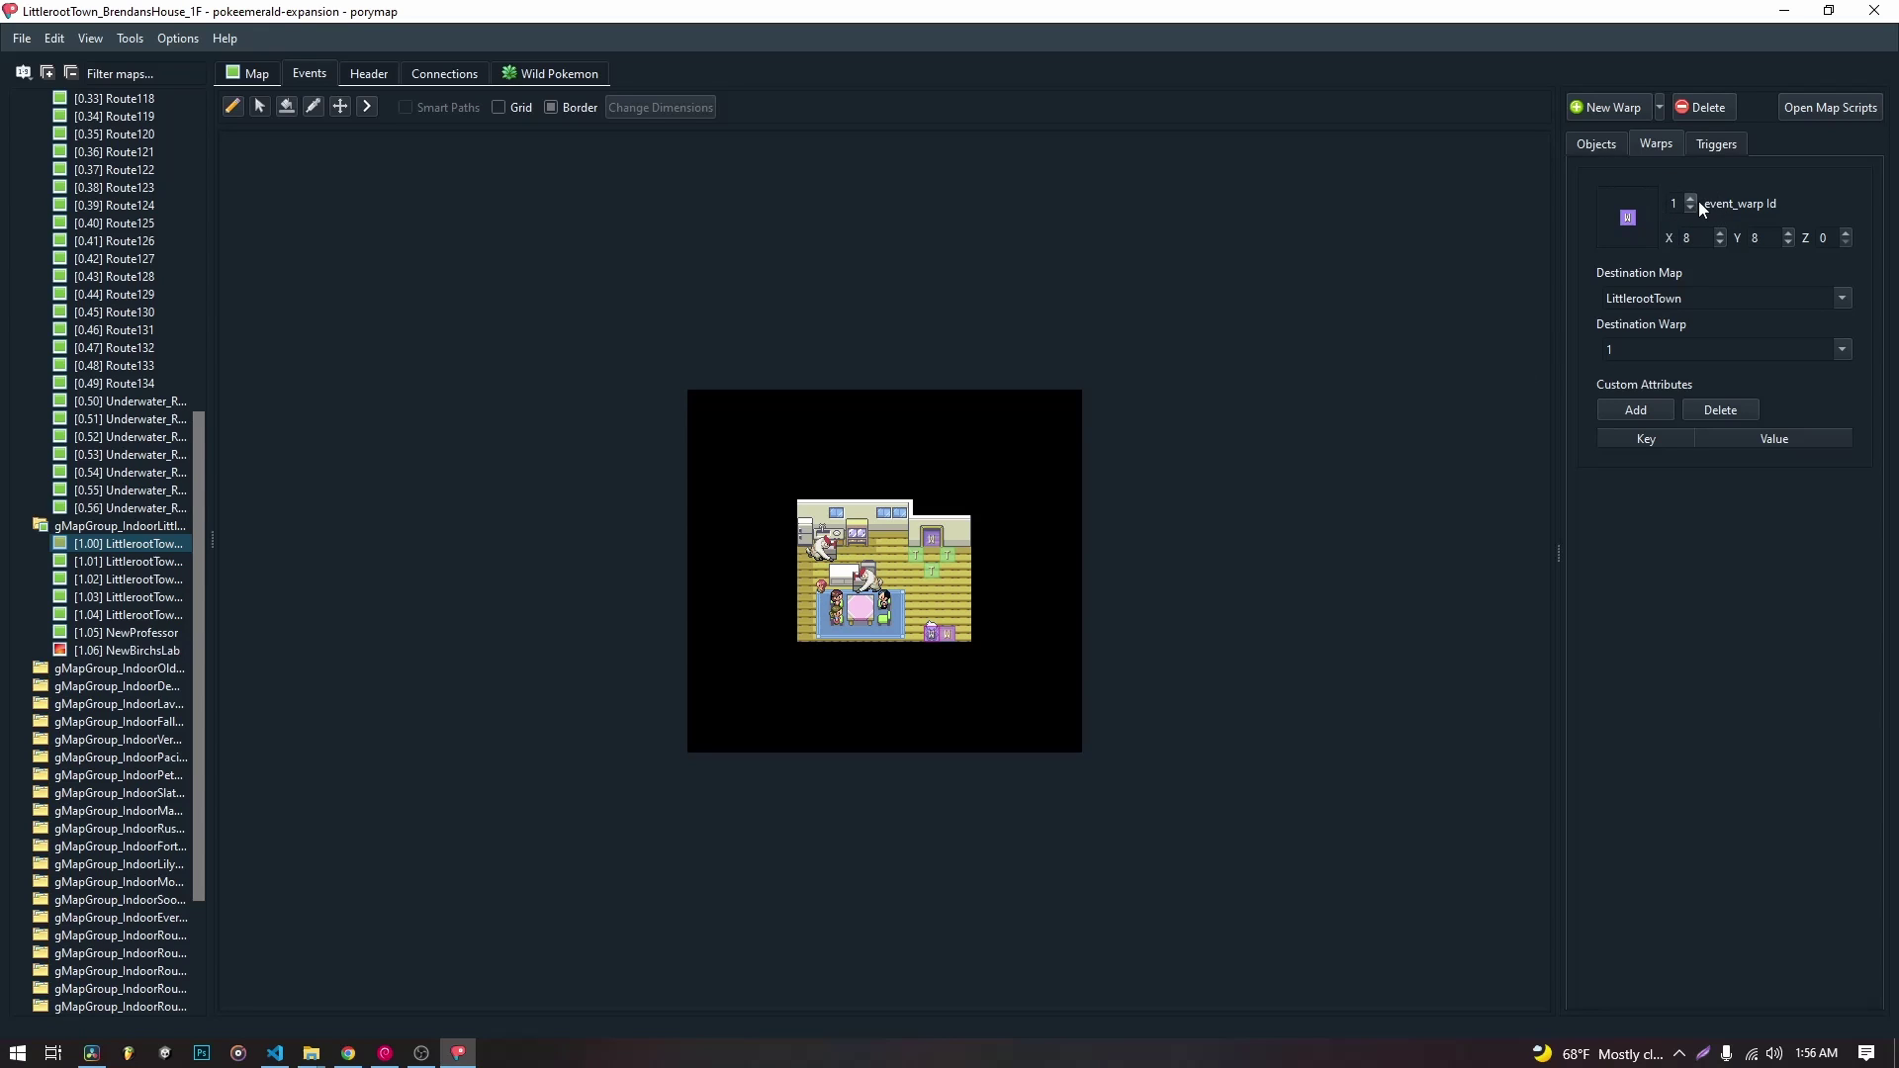
left_click(945, 640)
double_click(944, 638)
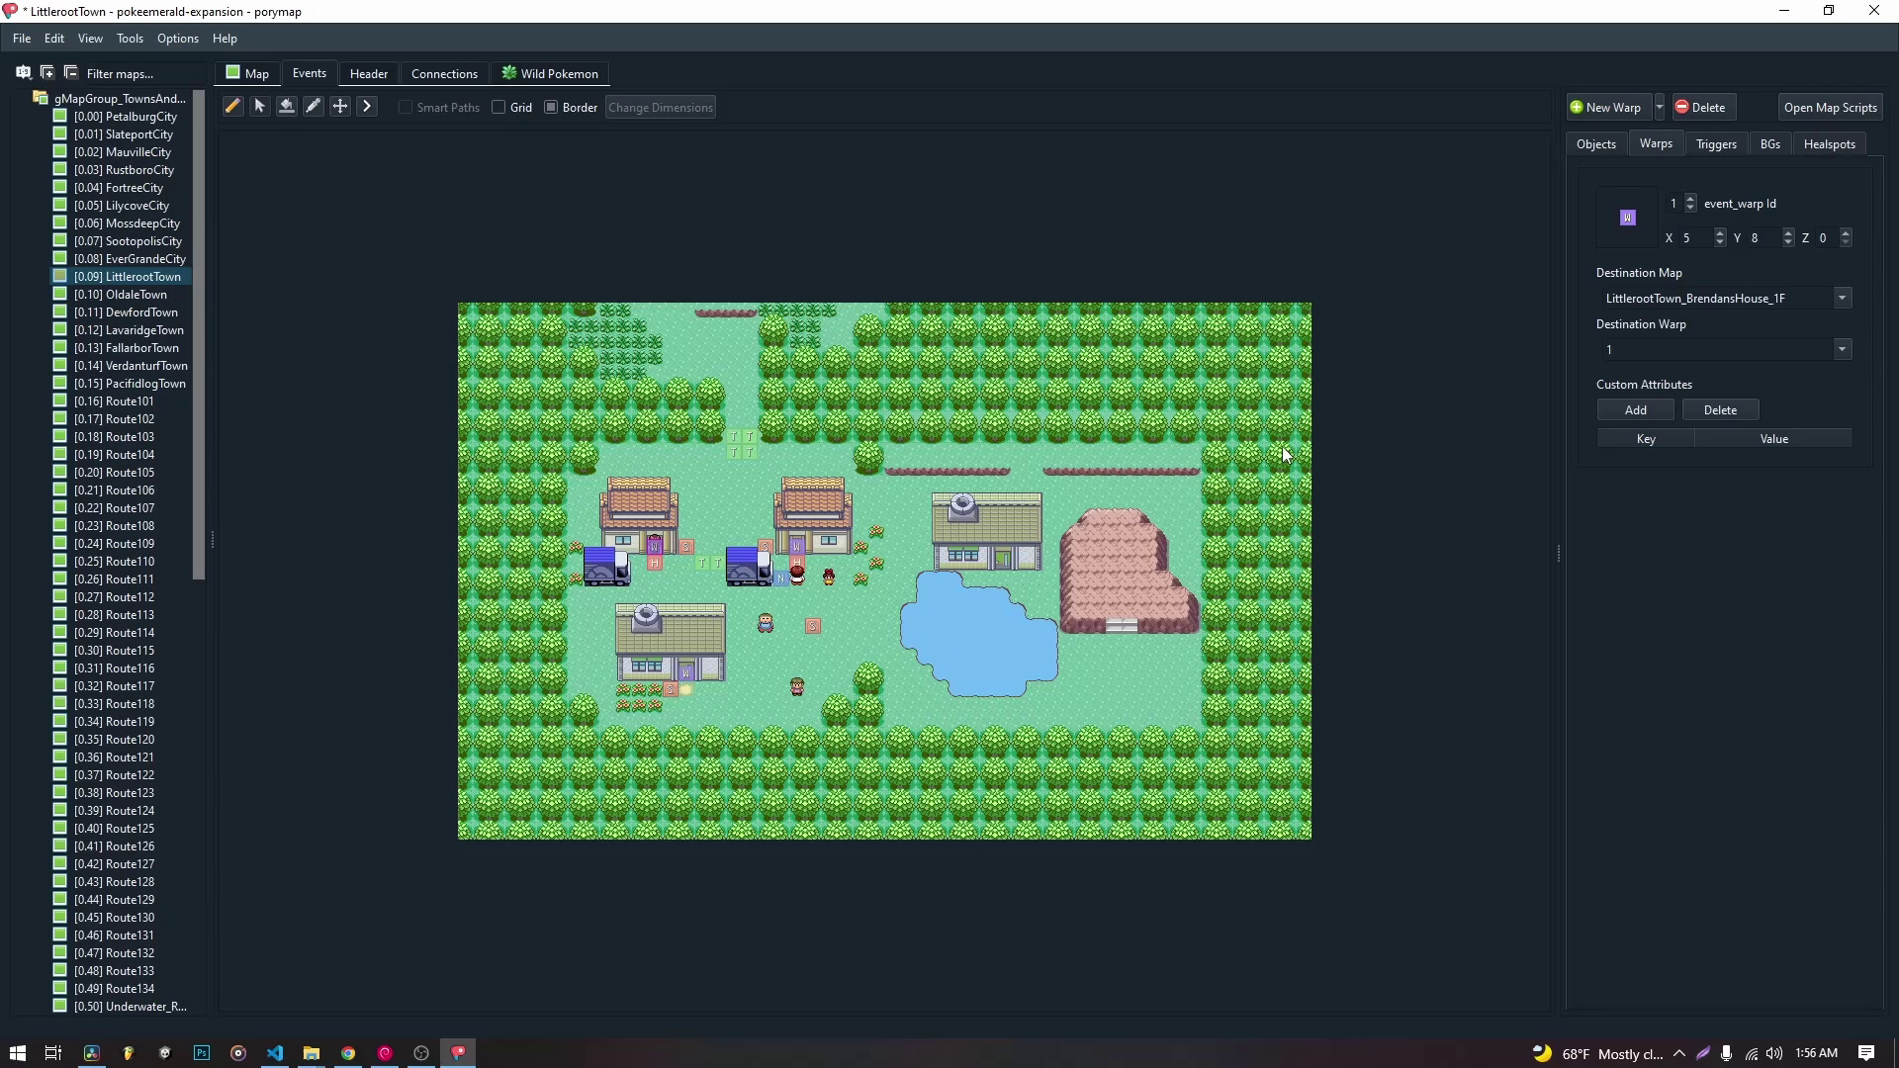
Add warp 3 on the new lab door at (27, 9), leading to NewBirchsLab.
left_click(1631, 106)
left_click_drag(892, 578, 999, 564)
left_click(1841, 298)
left_click(1586, 300)
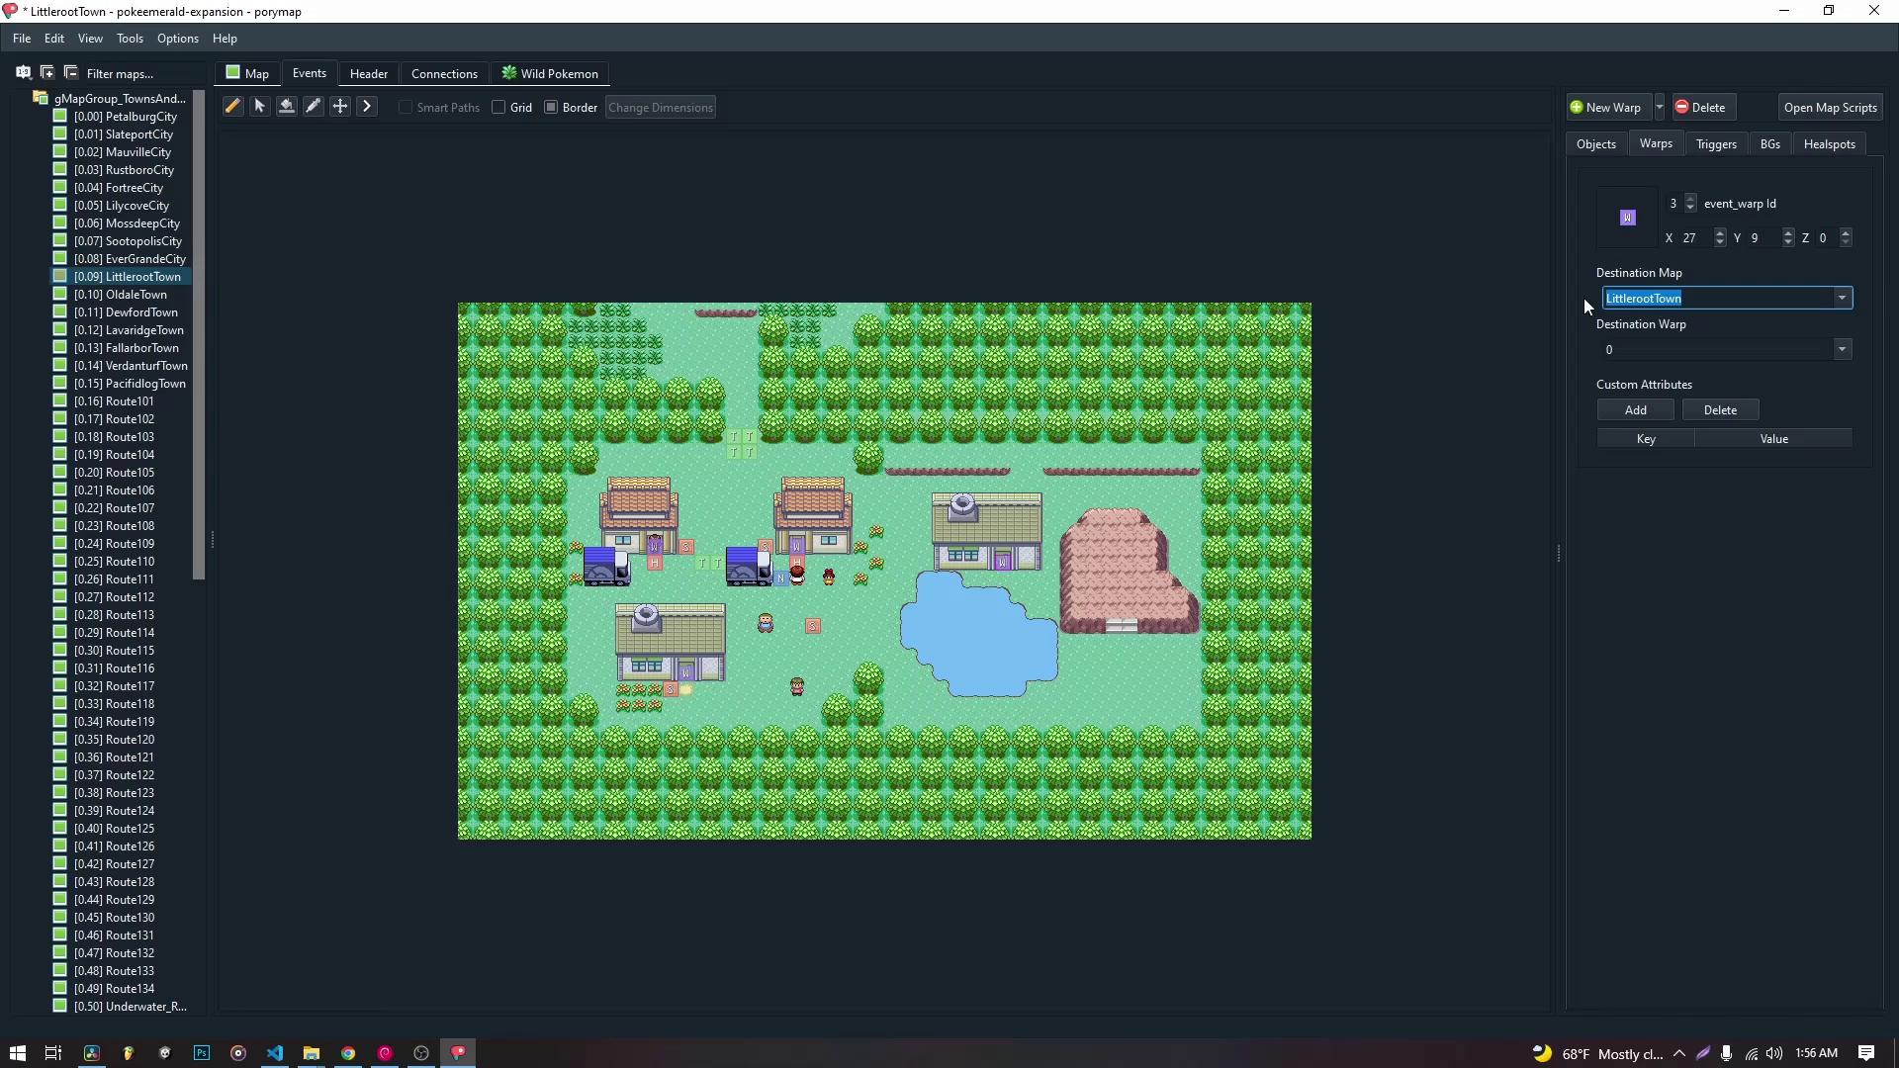
type("Bi")
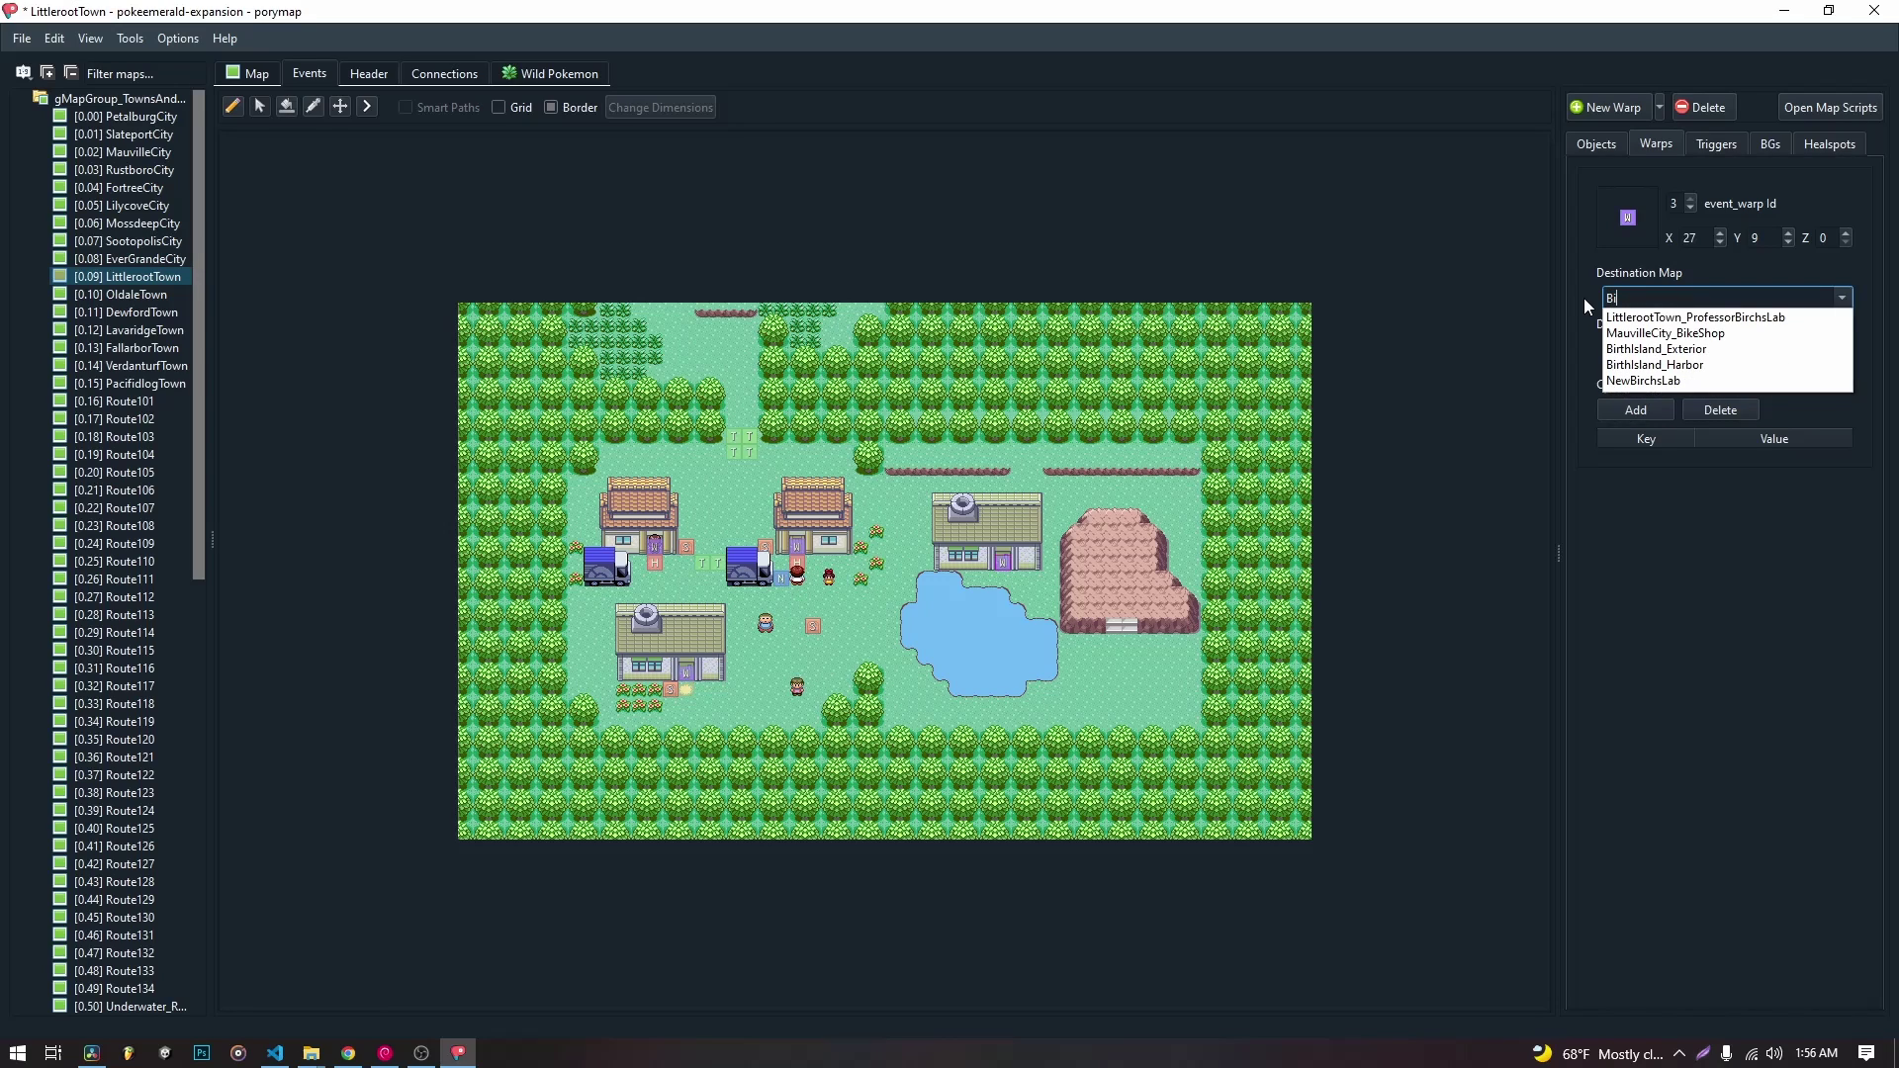
left_click(1642, 379)
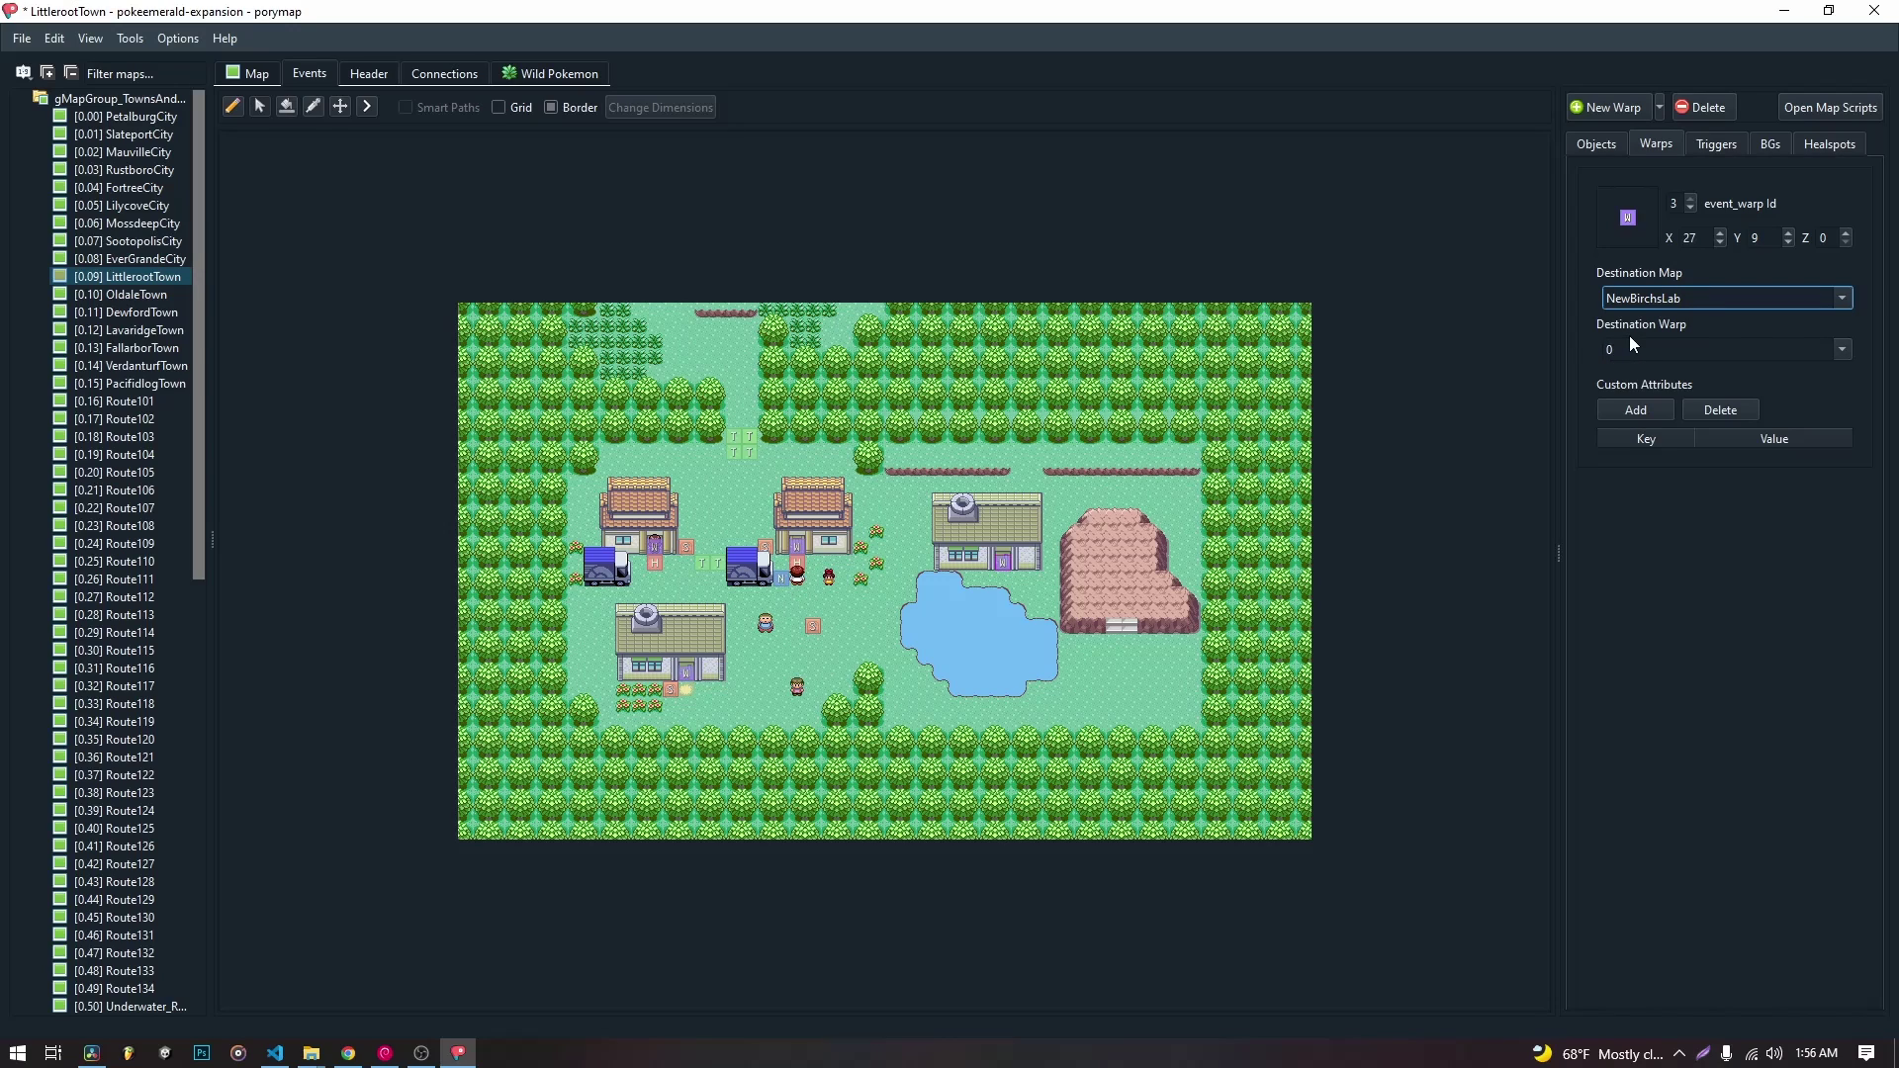
left_click(1469, 328)
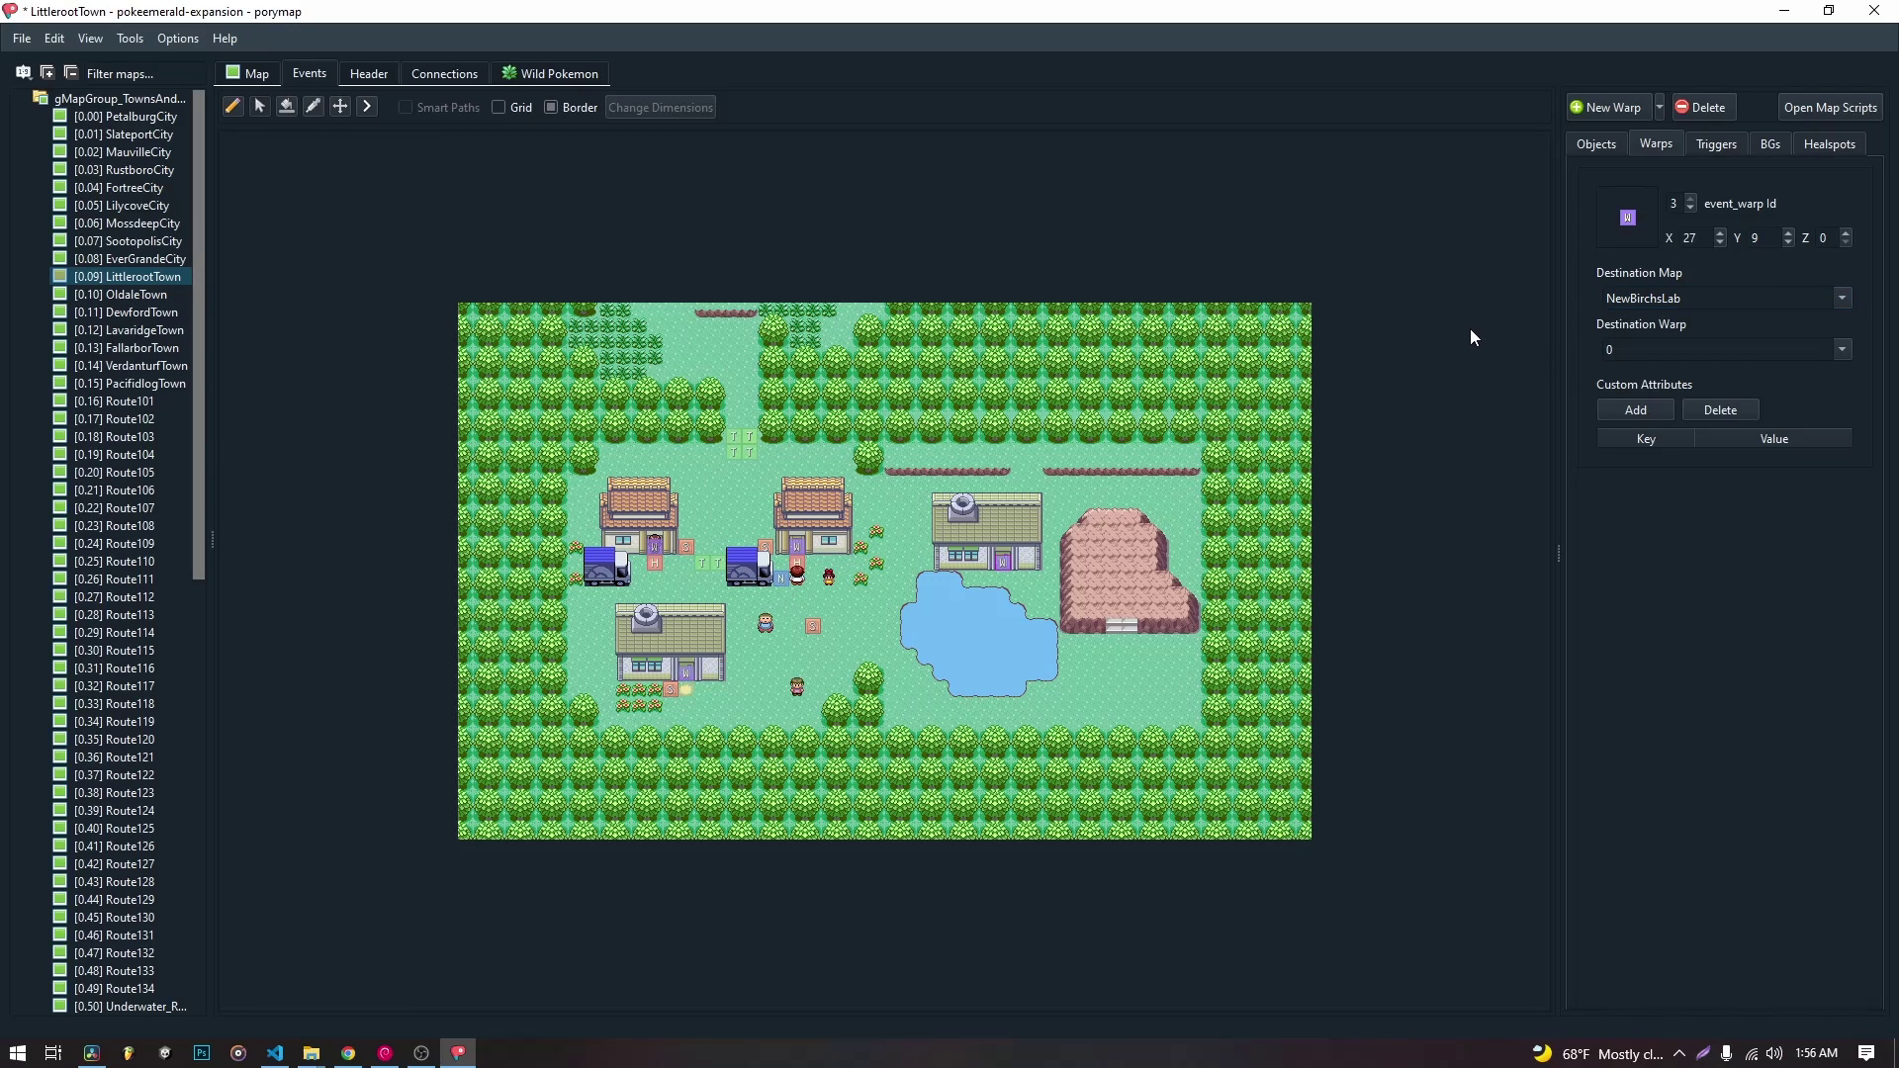
Save the project and open the NewBirchsLab map.
left_click(23, 40)
left_click(66, 111)
double_click(140, 101)
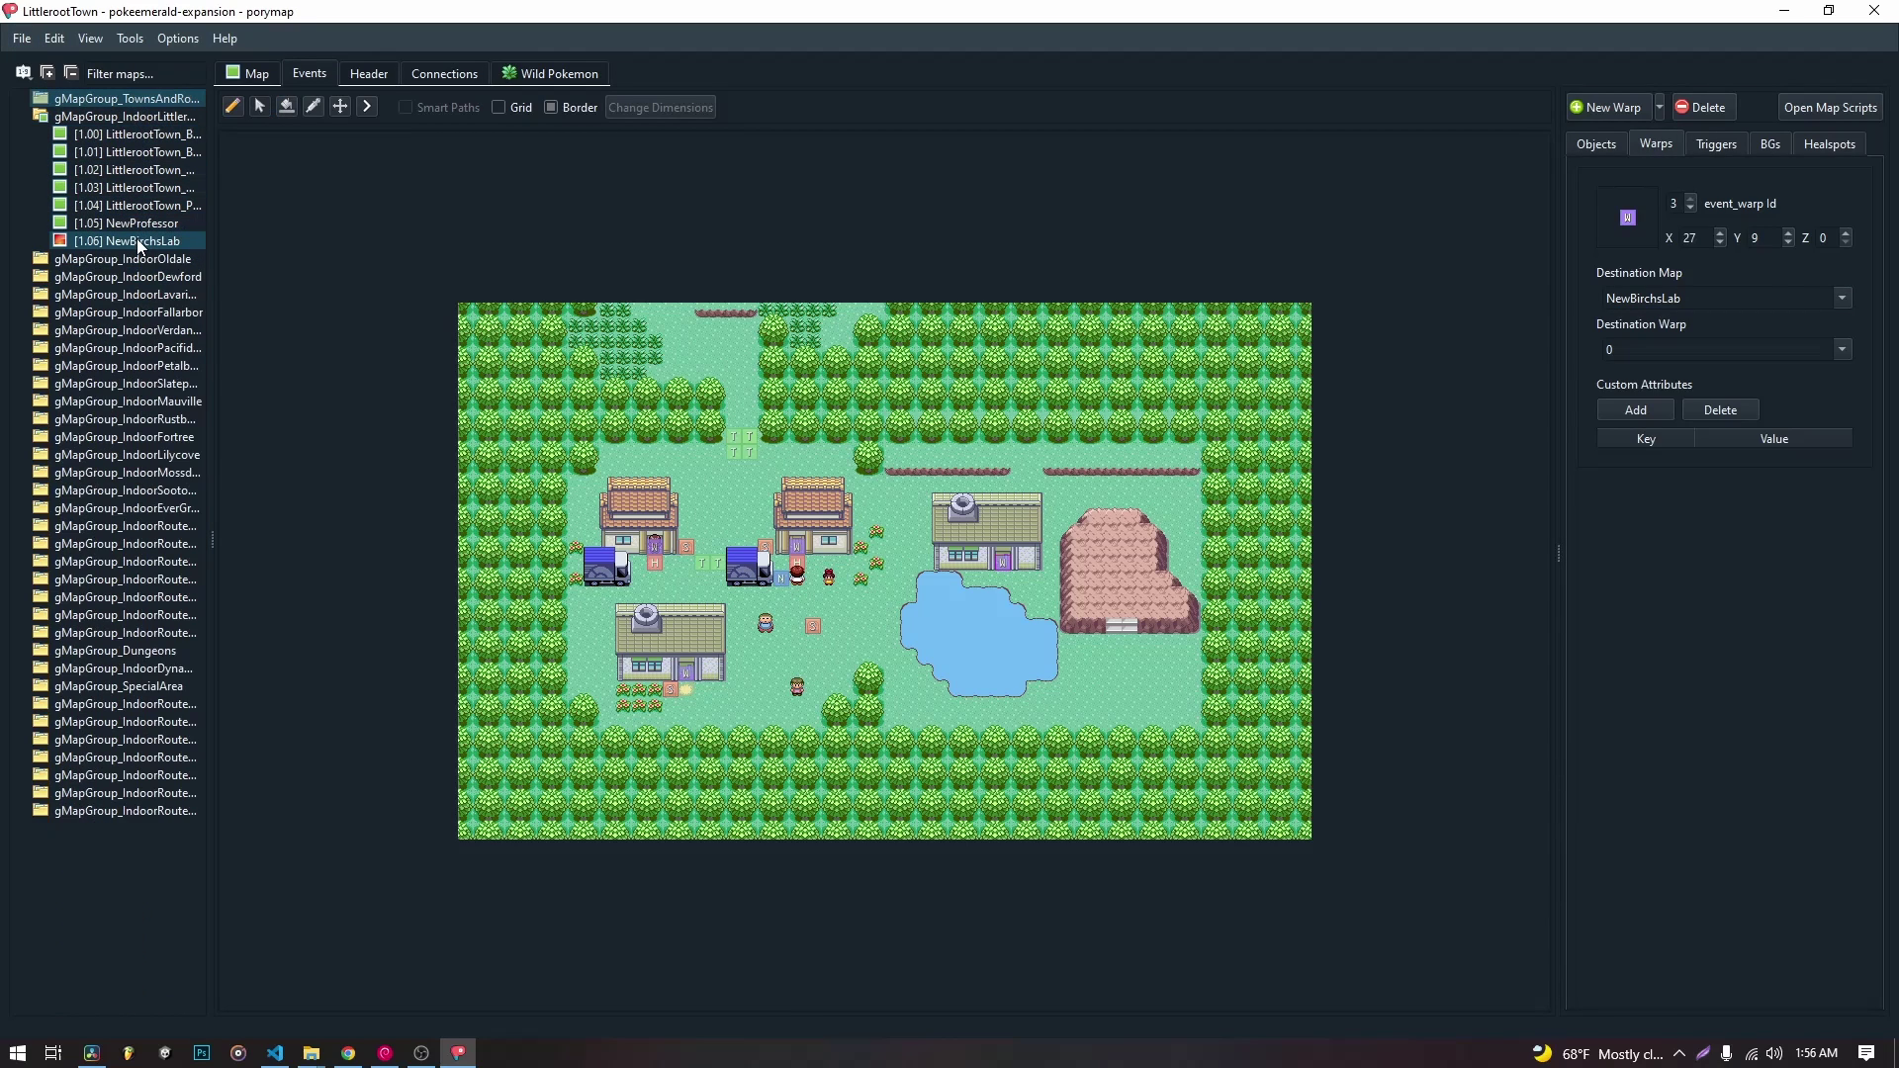
double_click(137, 239)
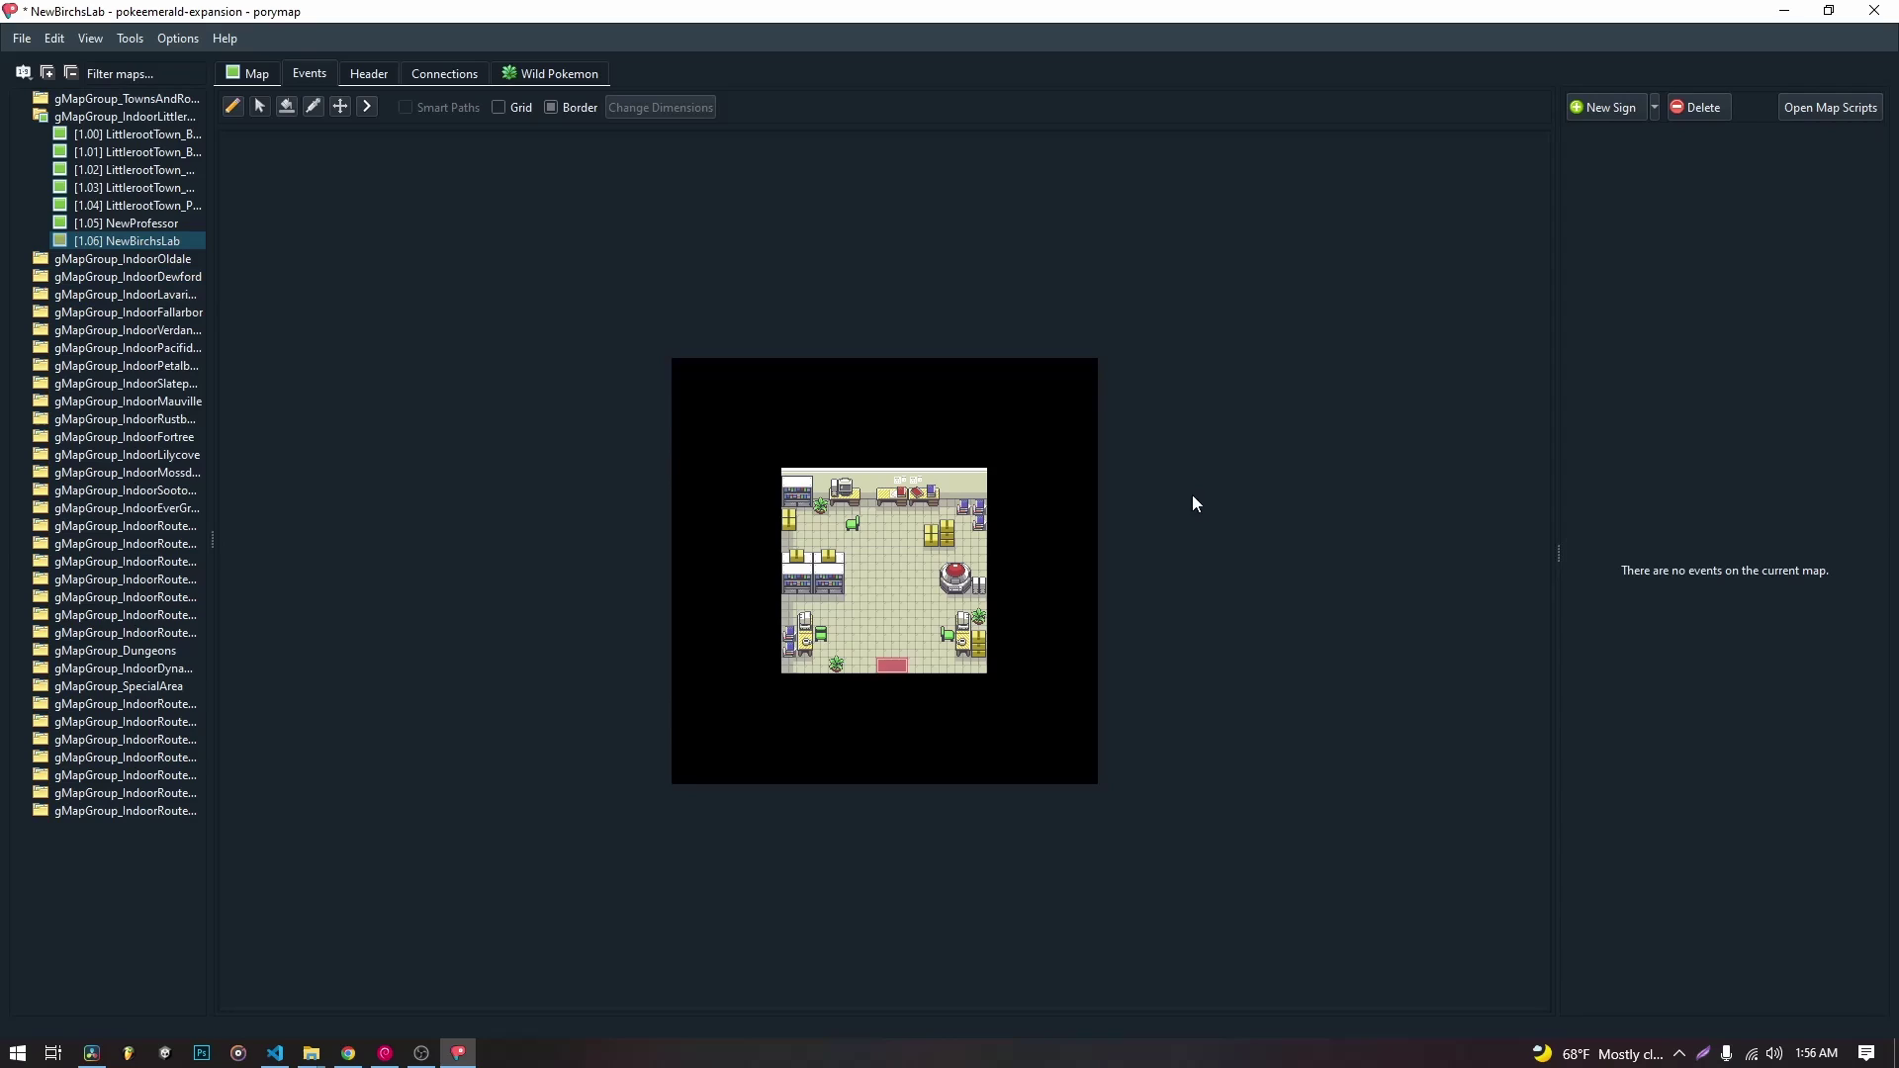
Add a new warp event and drag the lab's warps onto the bottom doormat.
left_click(1652, 108)
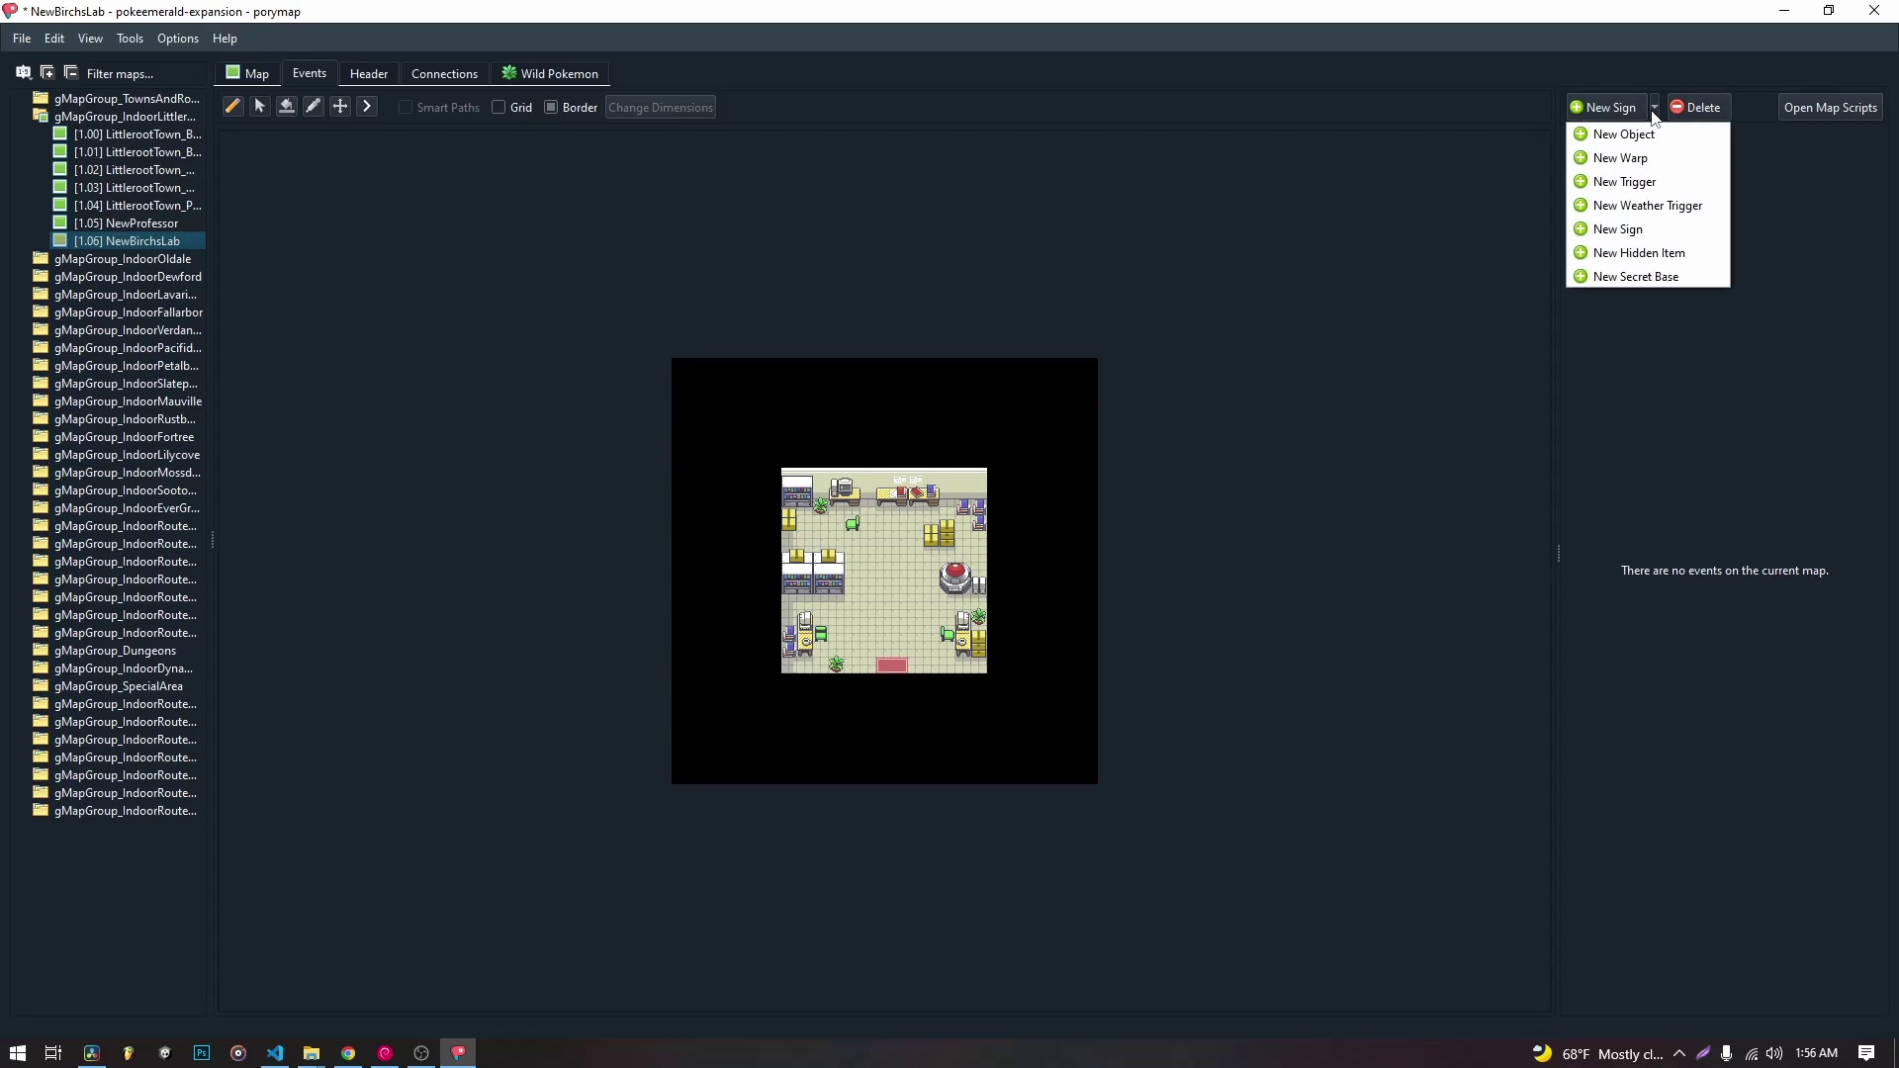
left_click(1620, 159)
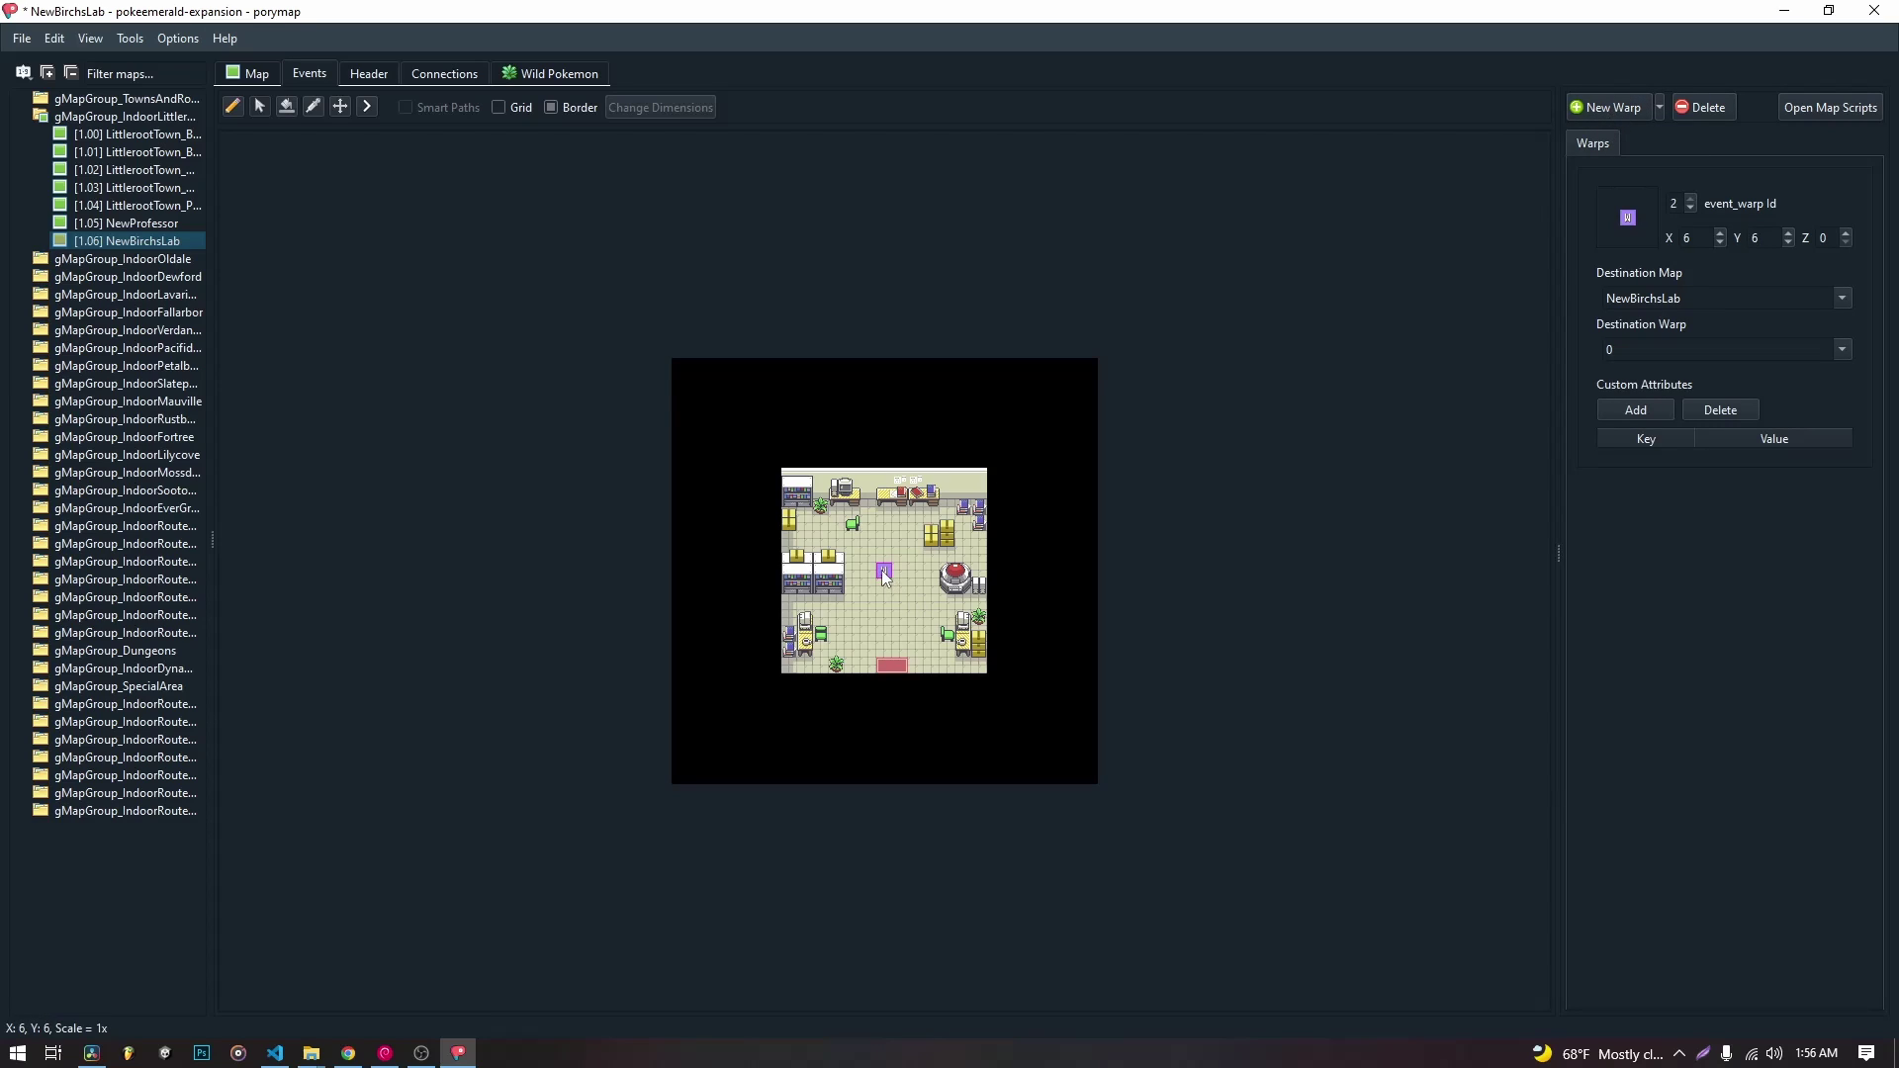
left_click_drag(885, 570, 884, 664)
left_click(885, 577)
left_click_drag(882, 566, 896, 665)
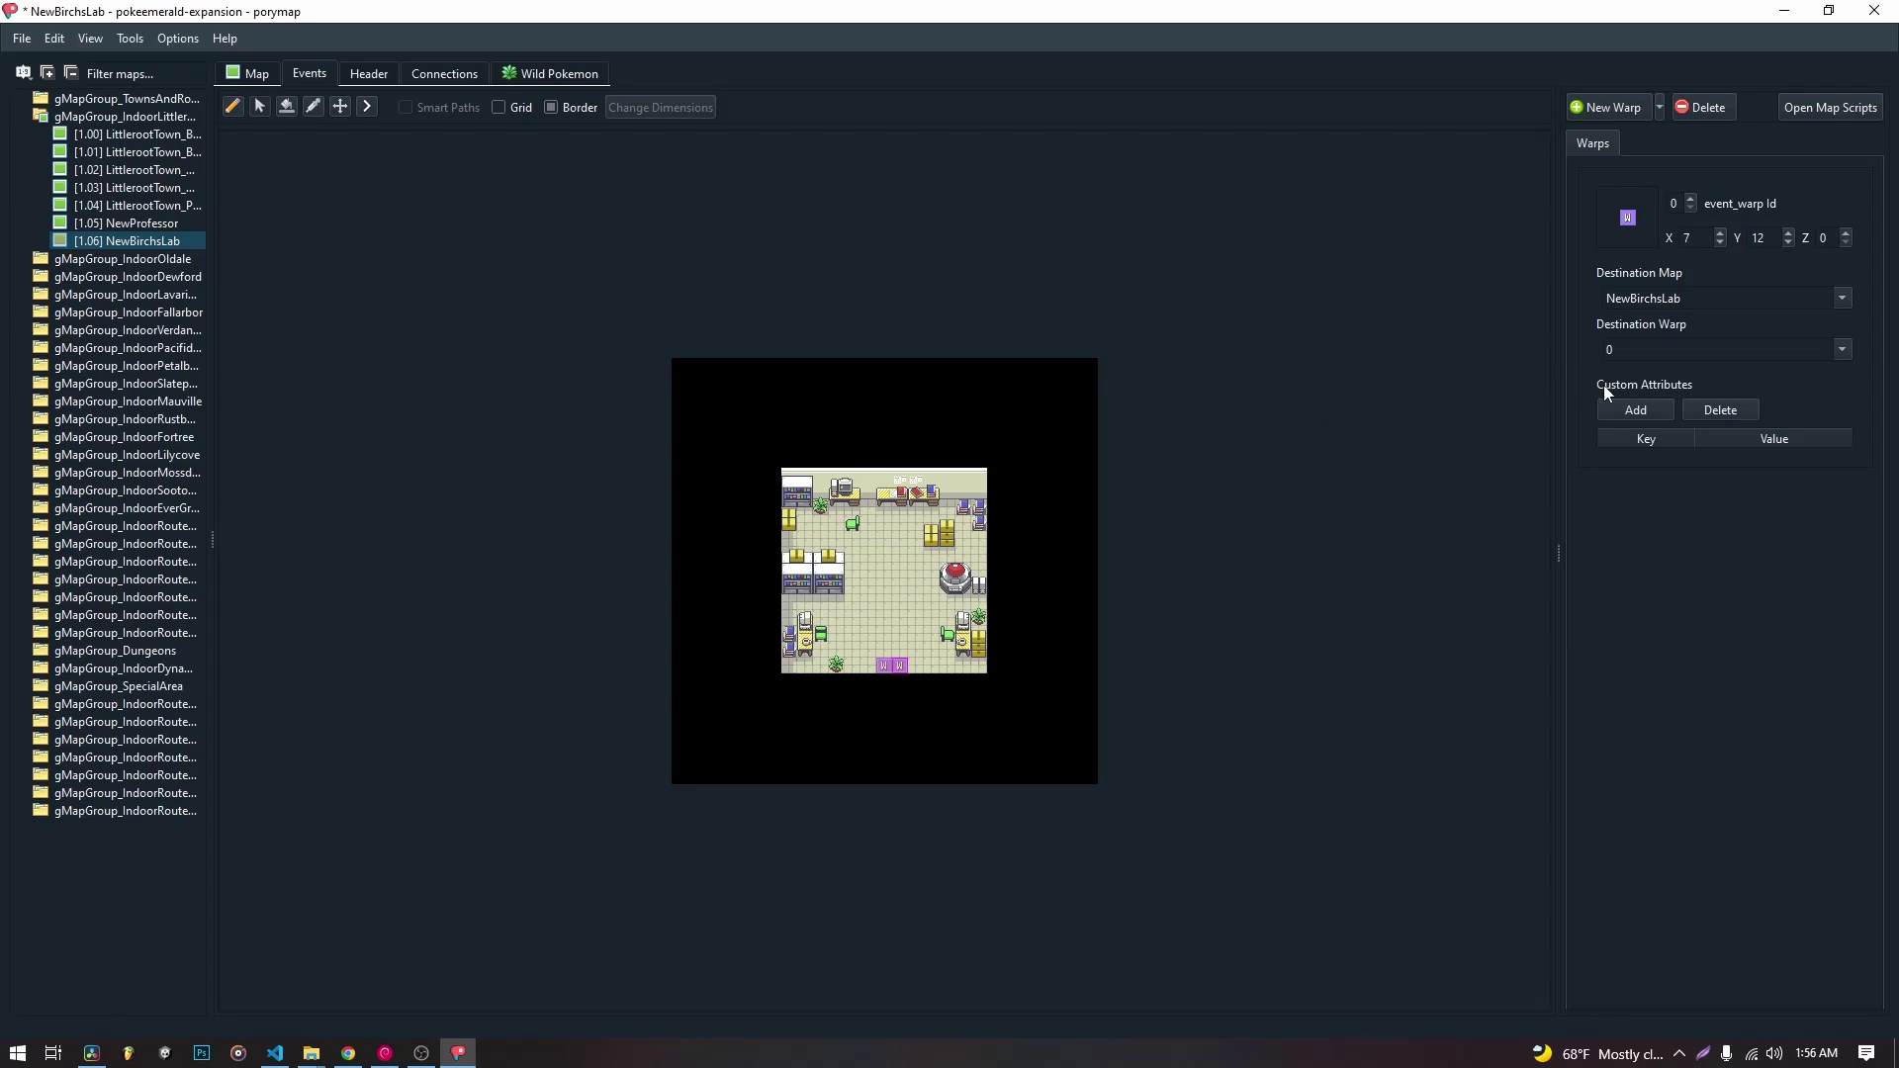
Check both doormat warps and move the stray one onto the doormat at (6, 12)/(7, 12).
left_click(884, 666)
left_click(887, 666)
left_click(886, 668)
left_click(886, 669)
left_click(886, 665)
left_click_drag(897, 632, 901, 665)
Set the left doormat warp's destination warp to 3.
double_click(1648, 346)
type("3")
left_click(1689, 208)
left_click(1628, 530)
Confirm in LittlerootTown that the lab-door warp is warp 3, then return to NewBirchsLab.
double_click(133, 99)
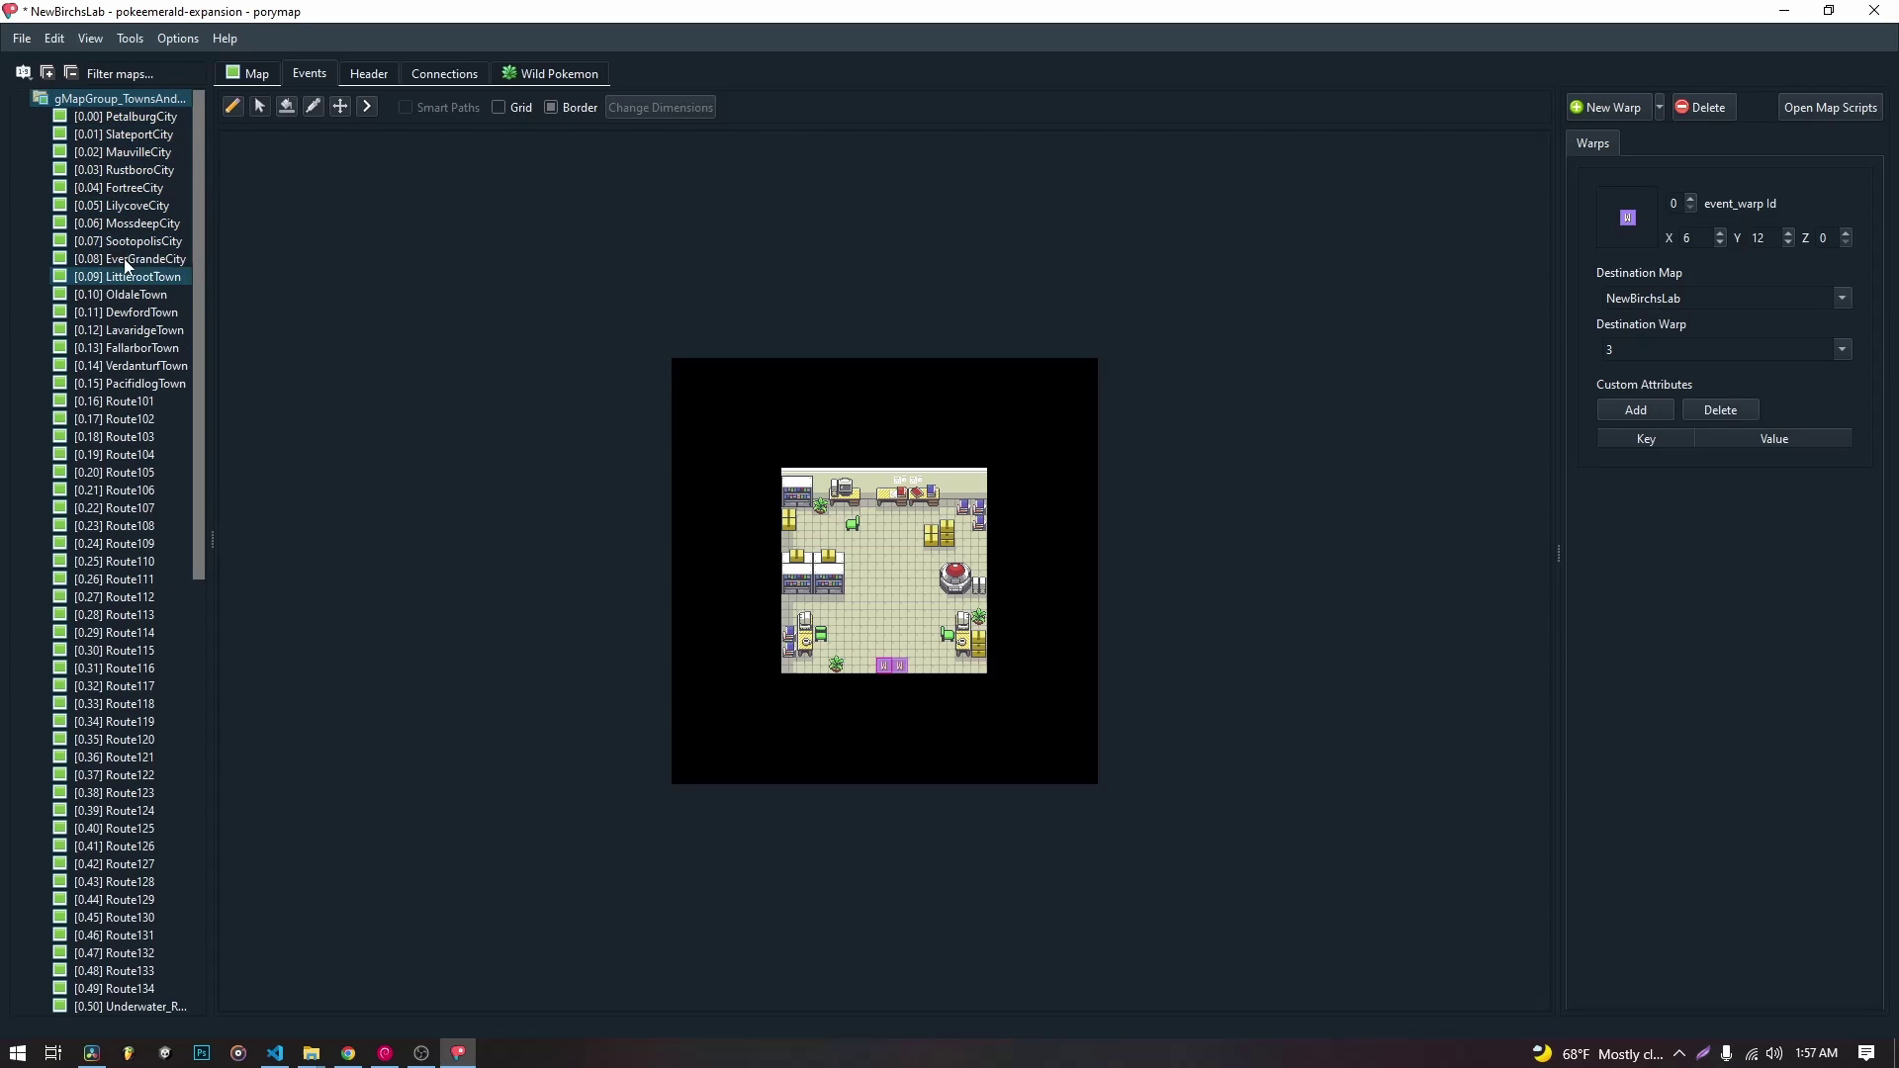
double_click(134, 276)
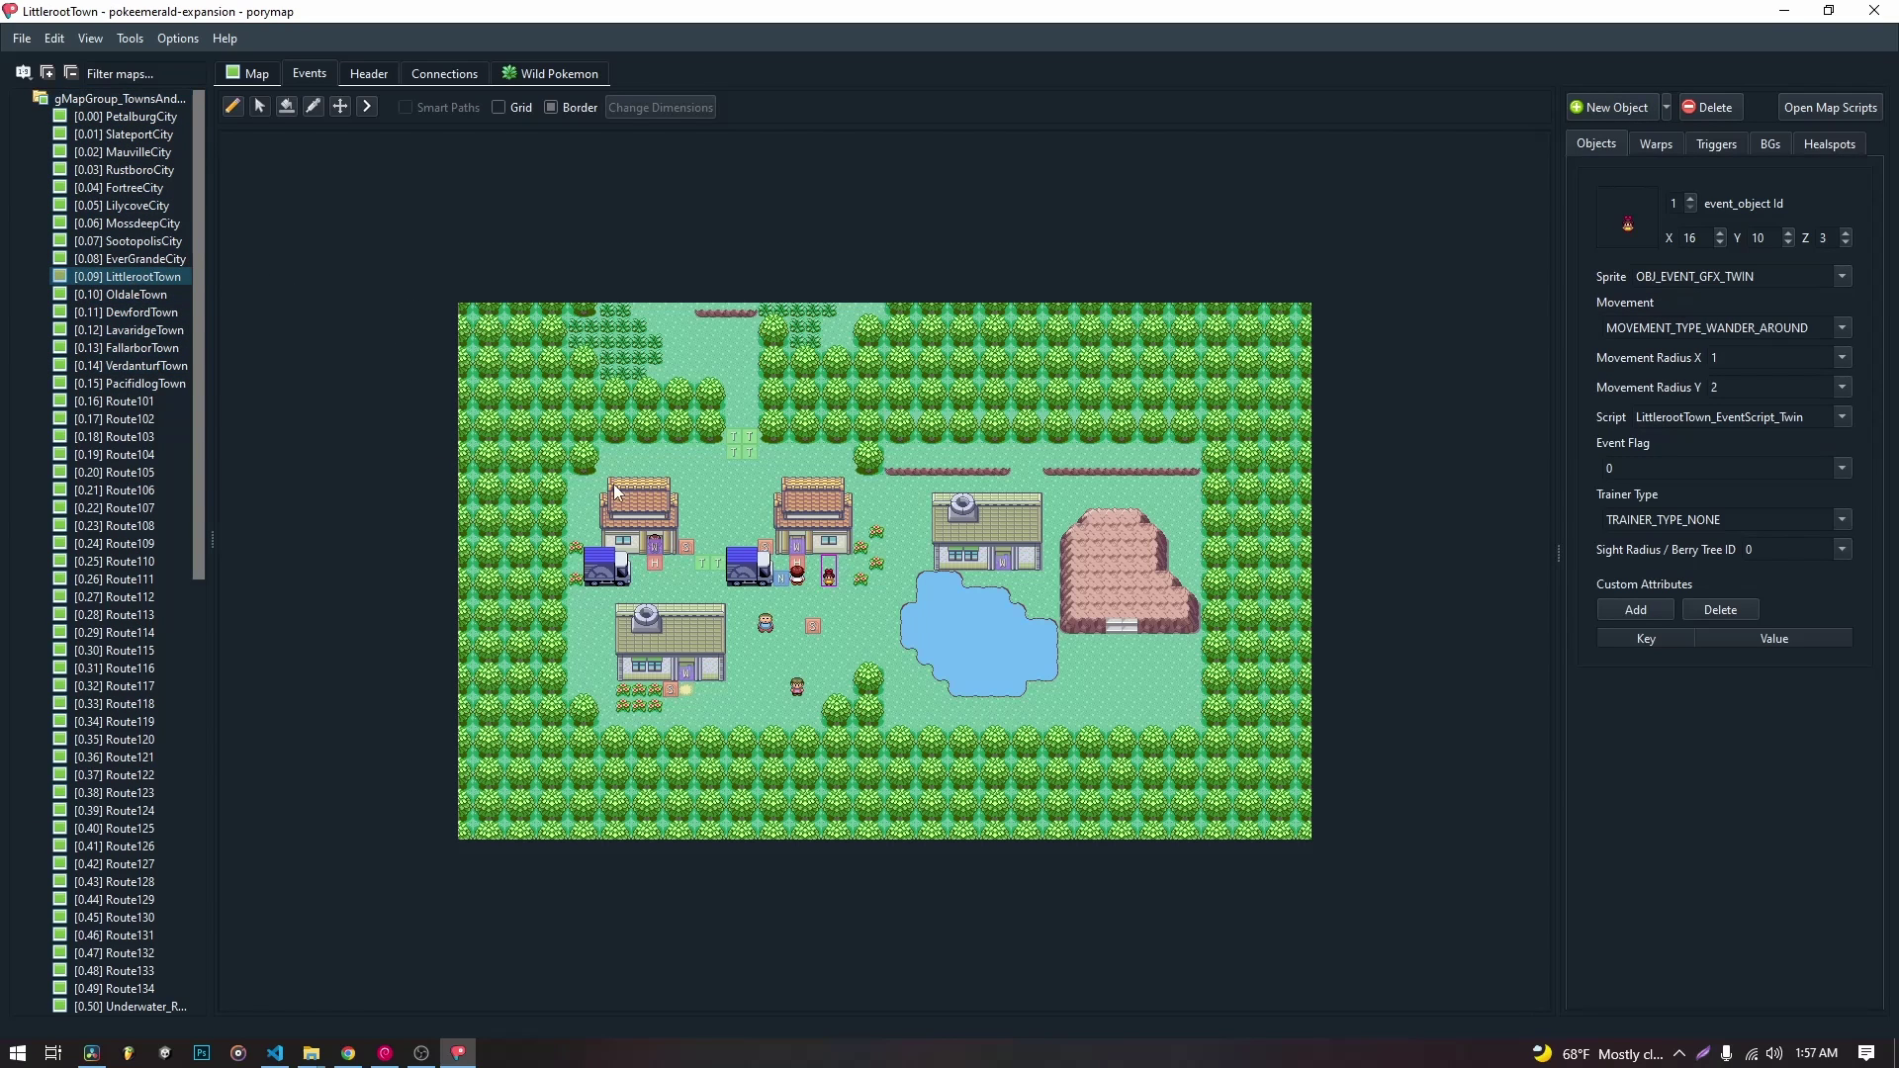
left_click(999, 561)
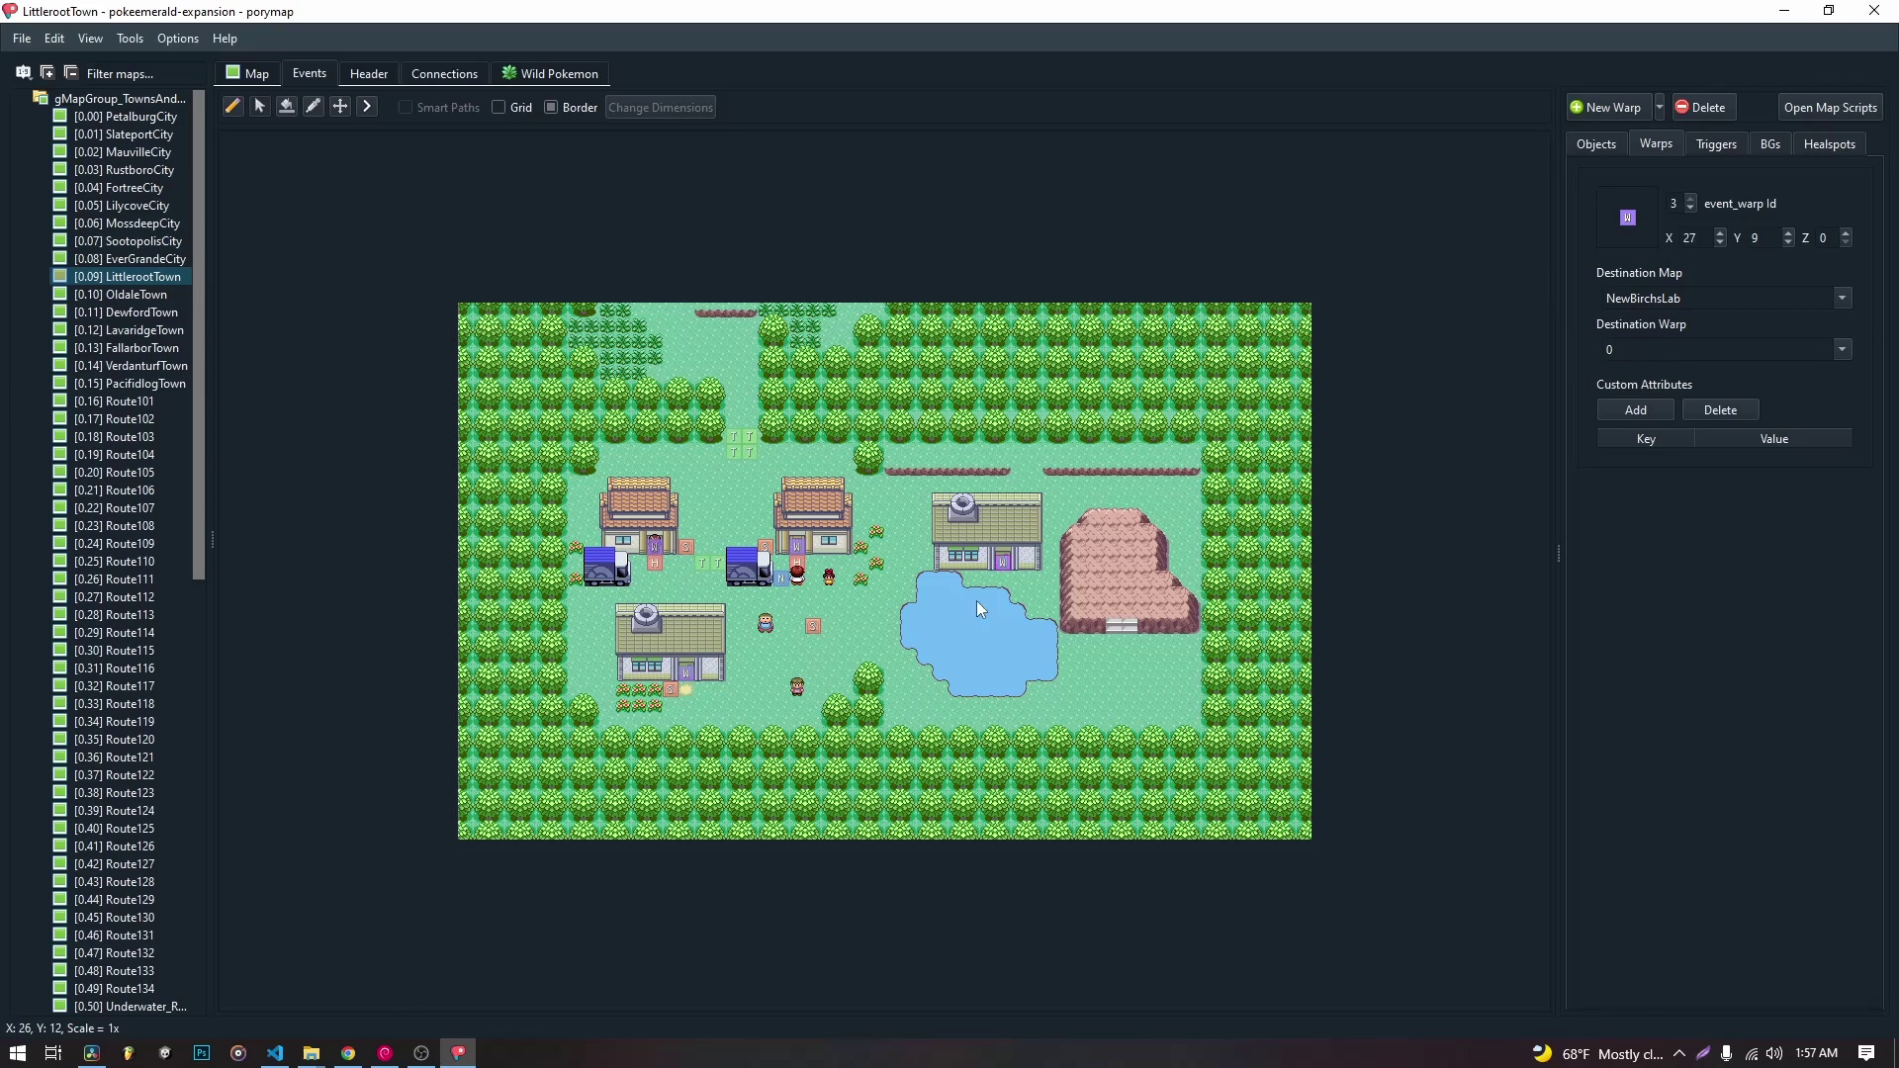
scroll(194, 371, "down", 5)
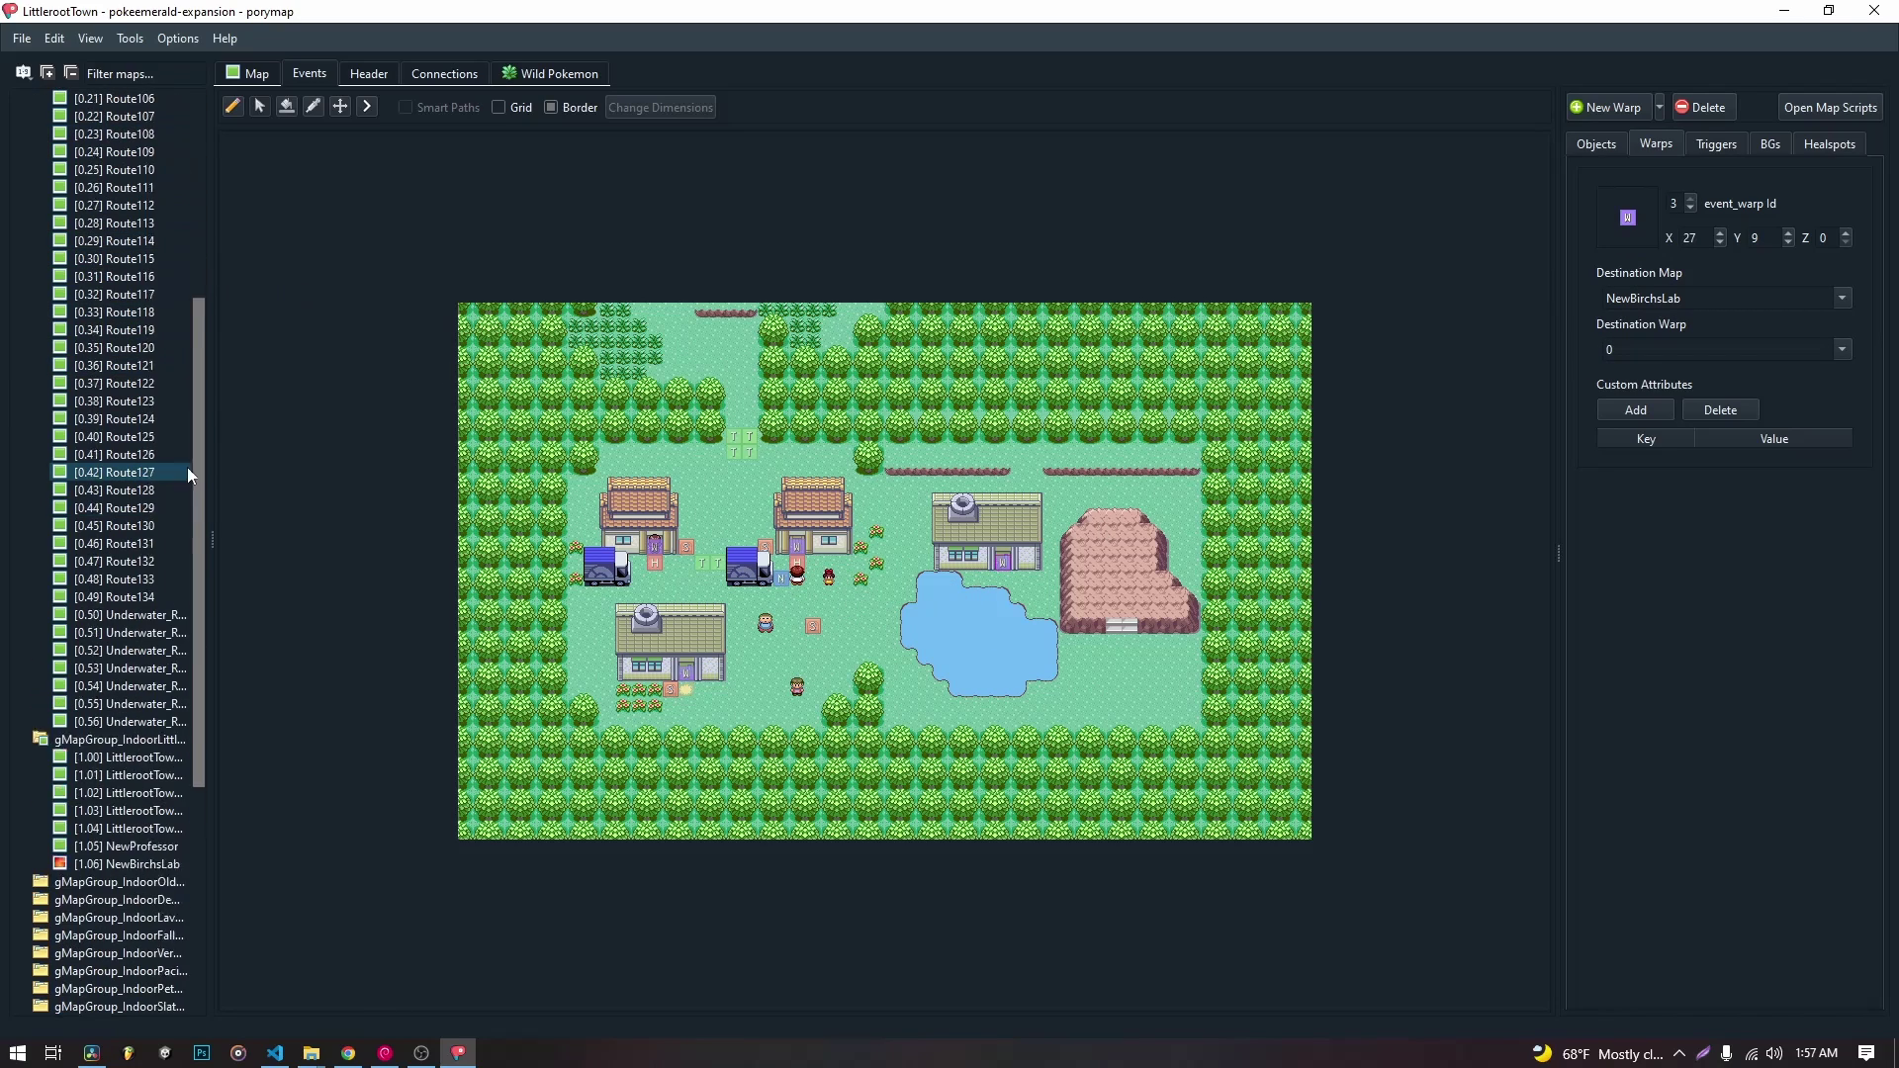
double_click(1000, 569)
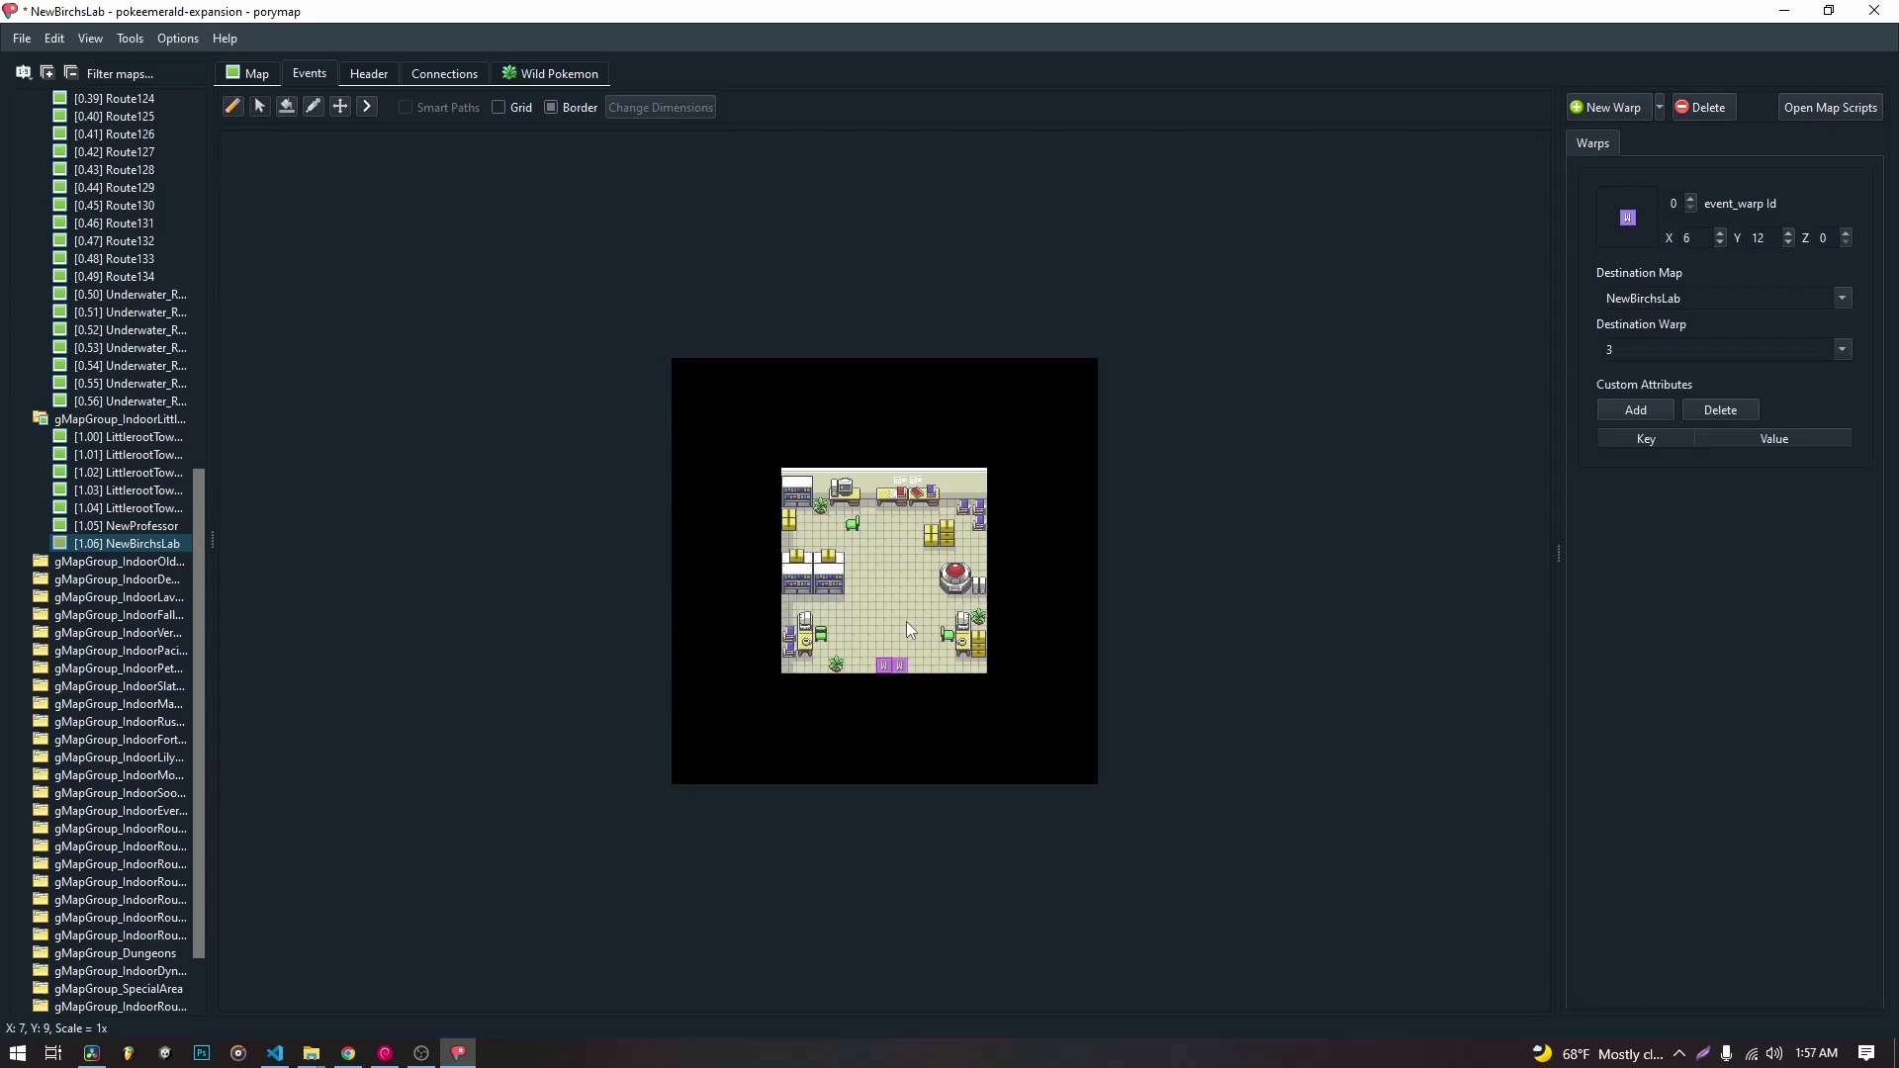
Set the doormat warp's destination map to LittlerootTown.
left_click(1842, 300)
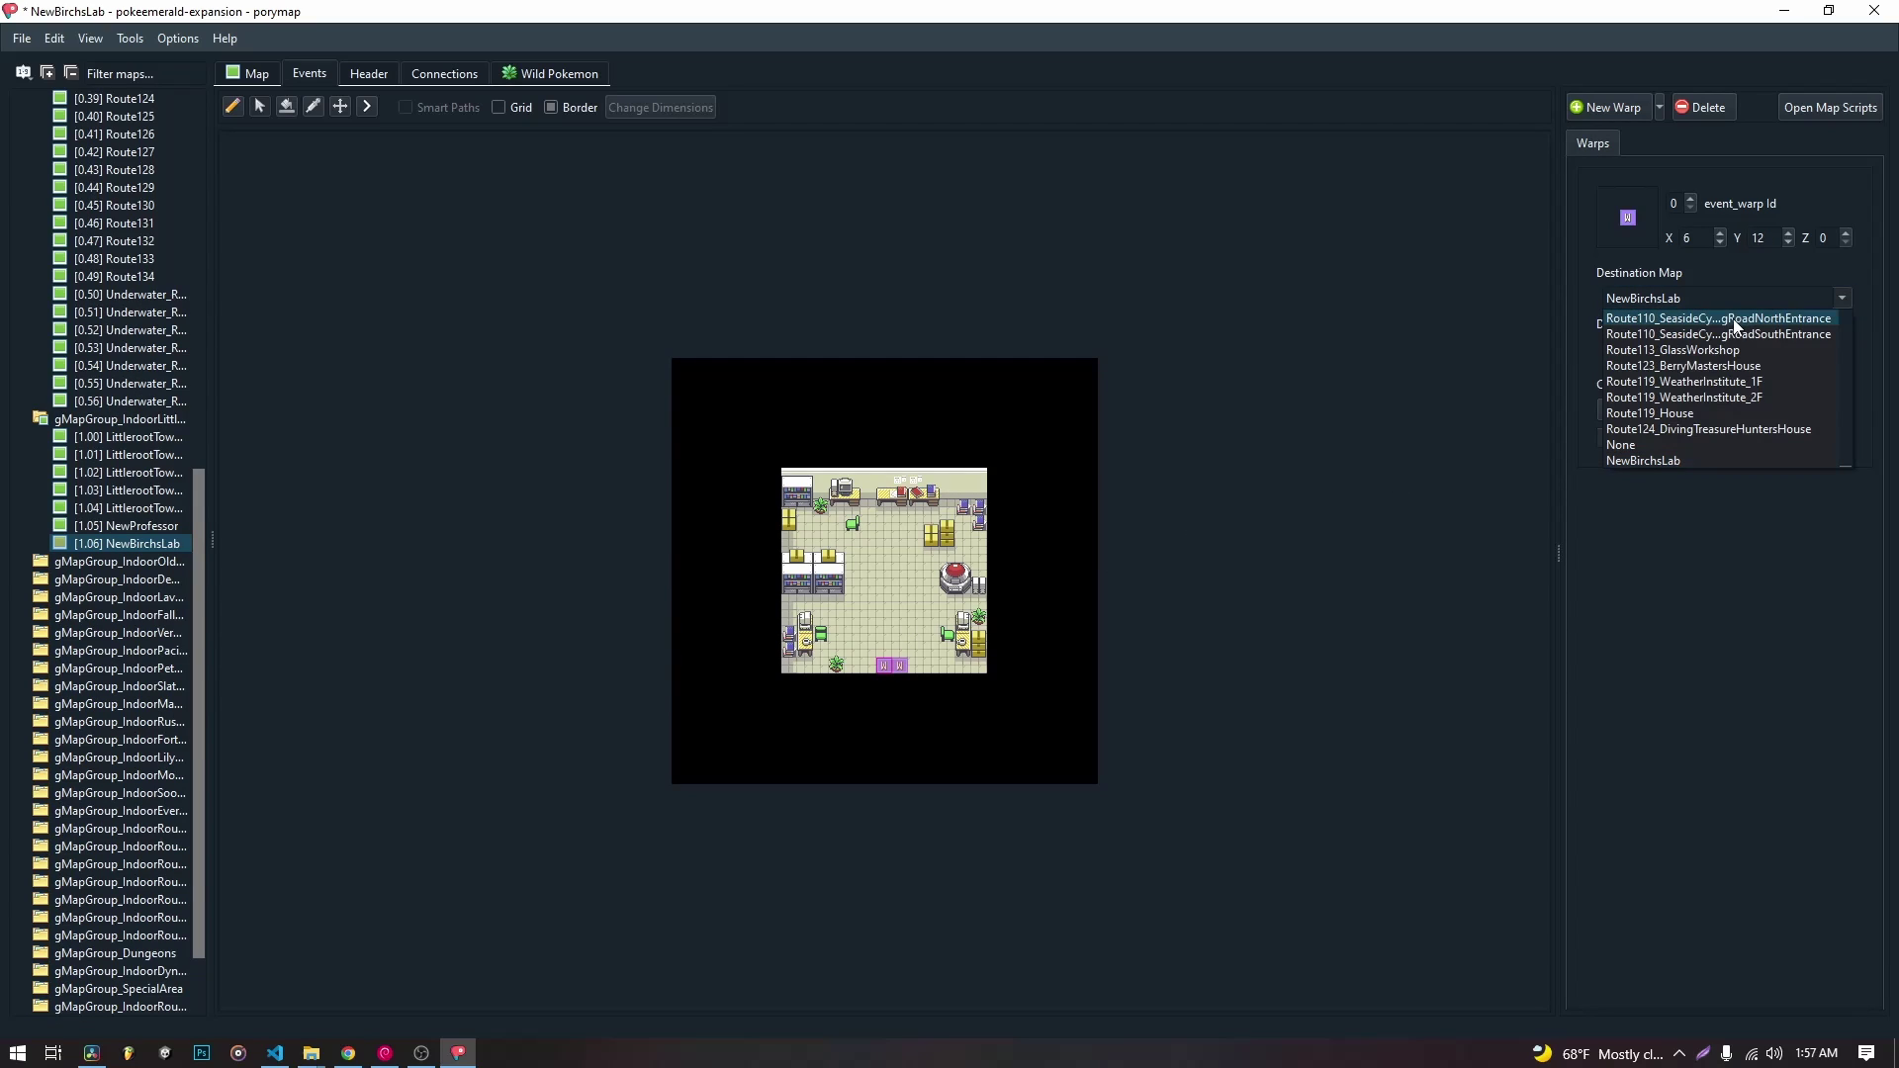
left_click(1588, 298)
type("L")
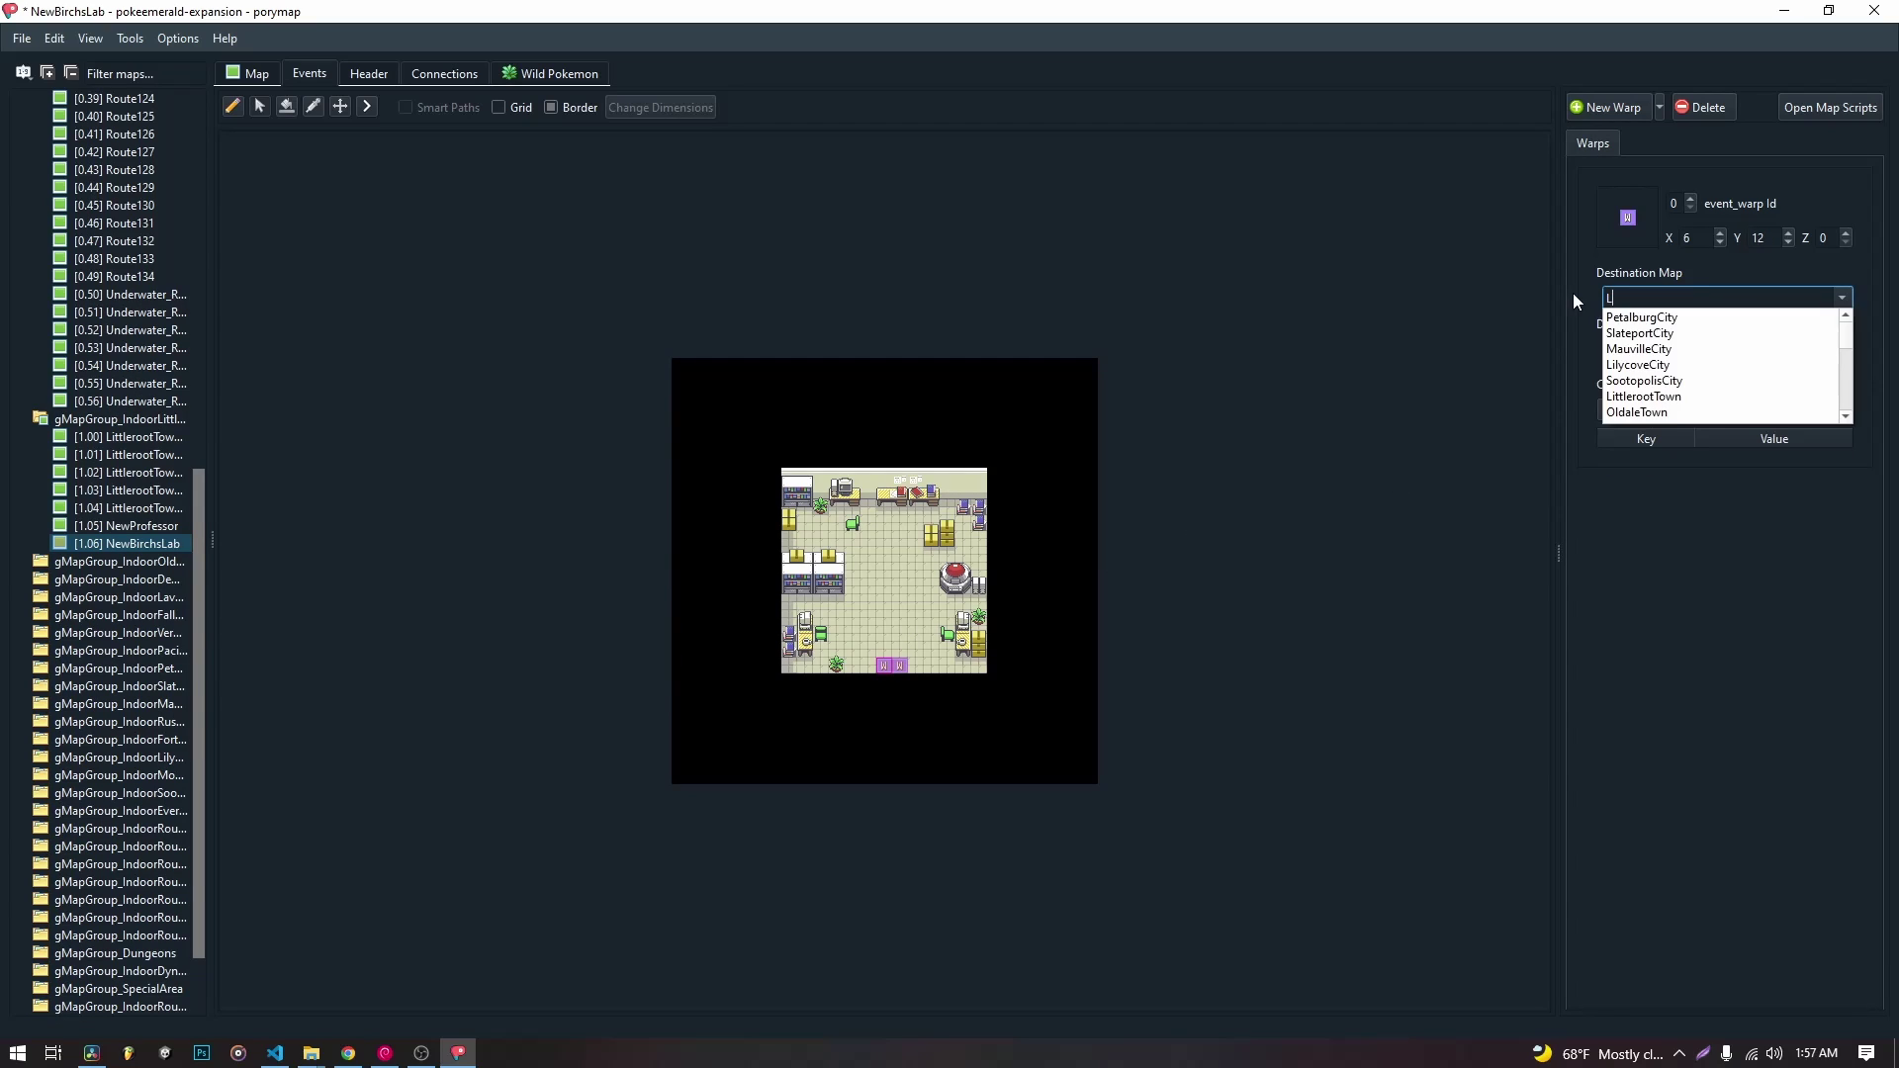
type("ittlr")
key("BackSpace")
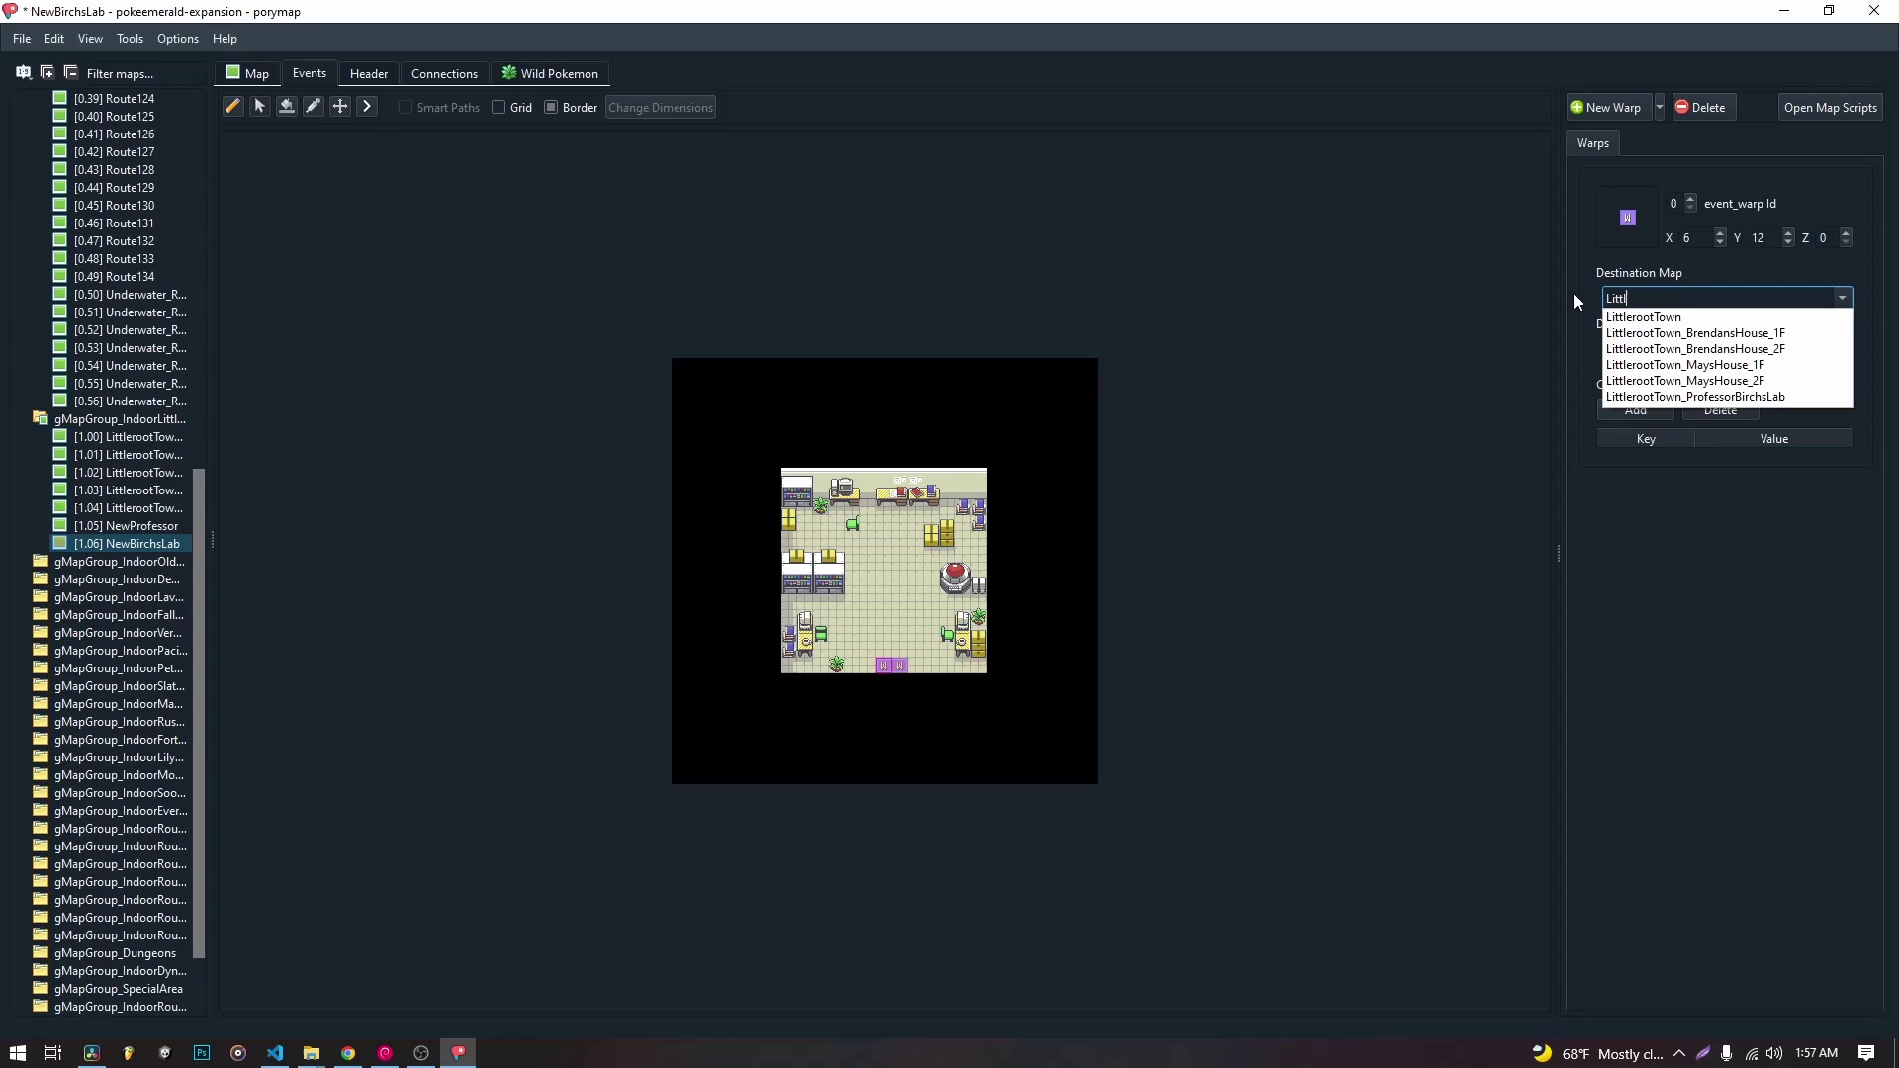
left_click(1629, 313)
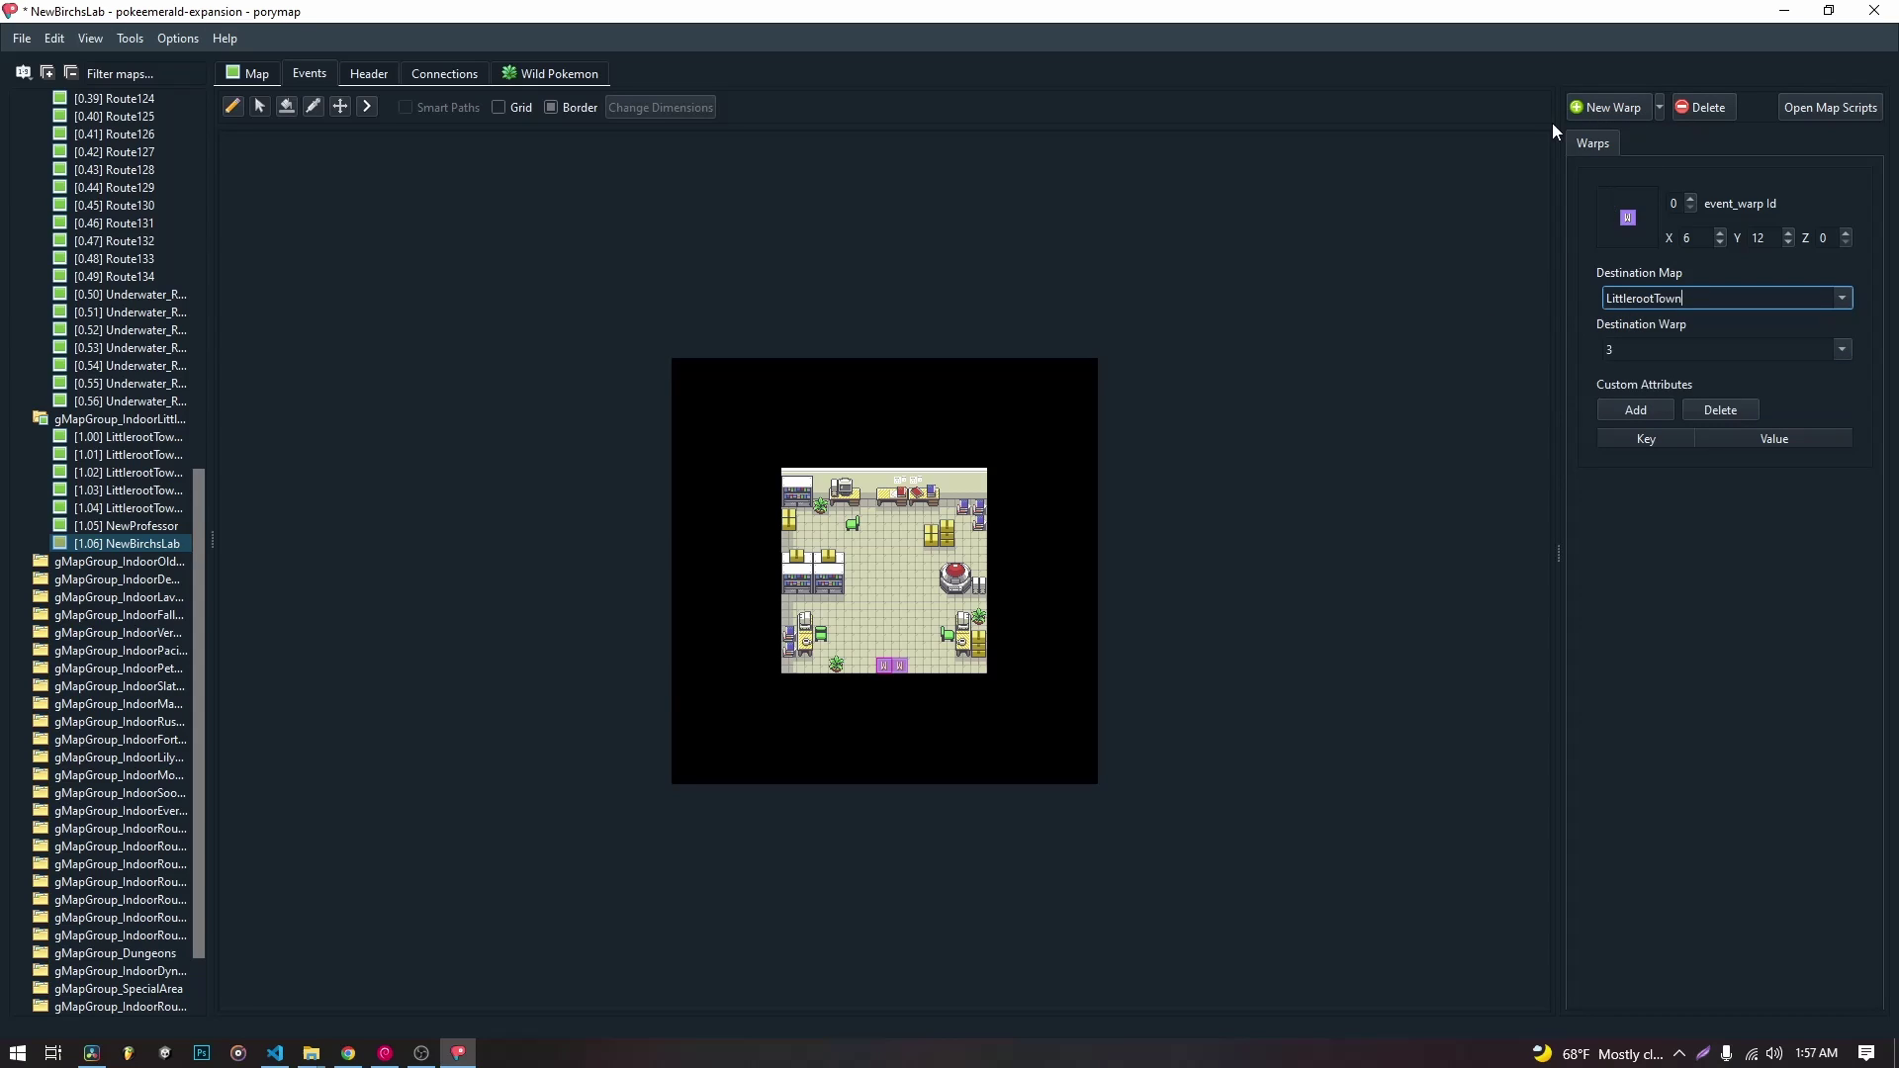
left_click(130, 421)
mouse_move(198, 523)
left_mouse_down()
mouse_move(189, 145)
mouse_move(144, 94)
left_mouse_up()
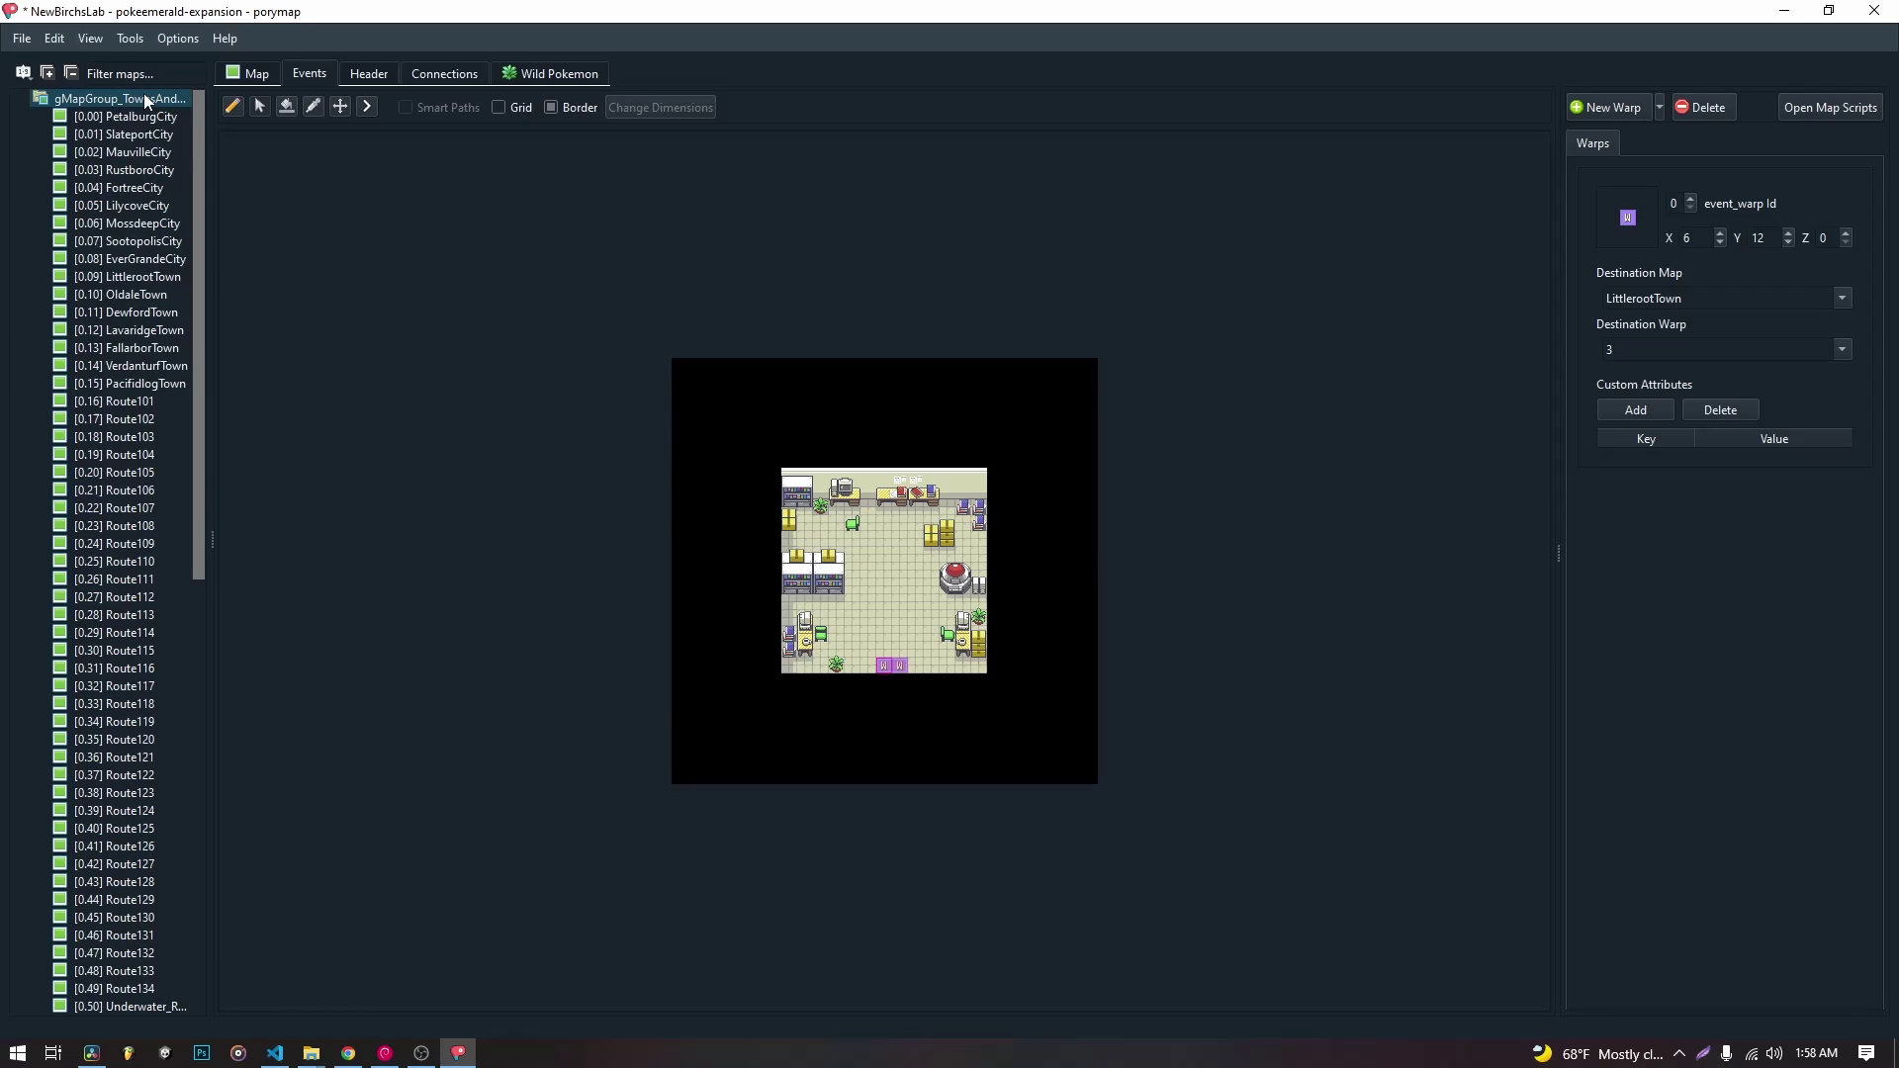
Reopen LittlerootTown and display its collision layer from the Map tab.
double_click(136, 280)
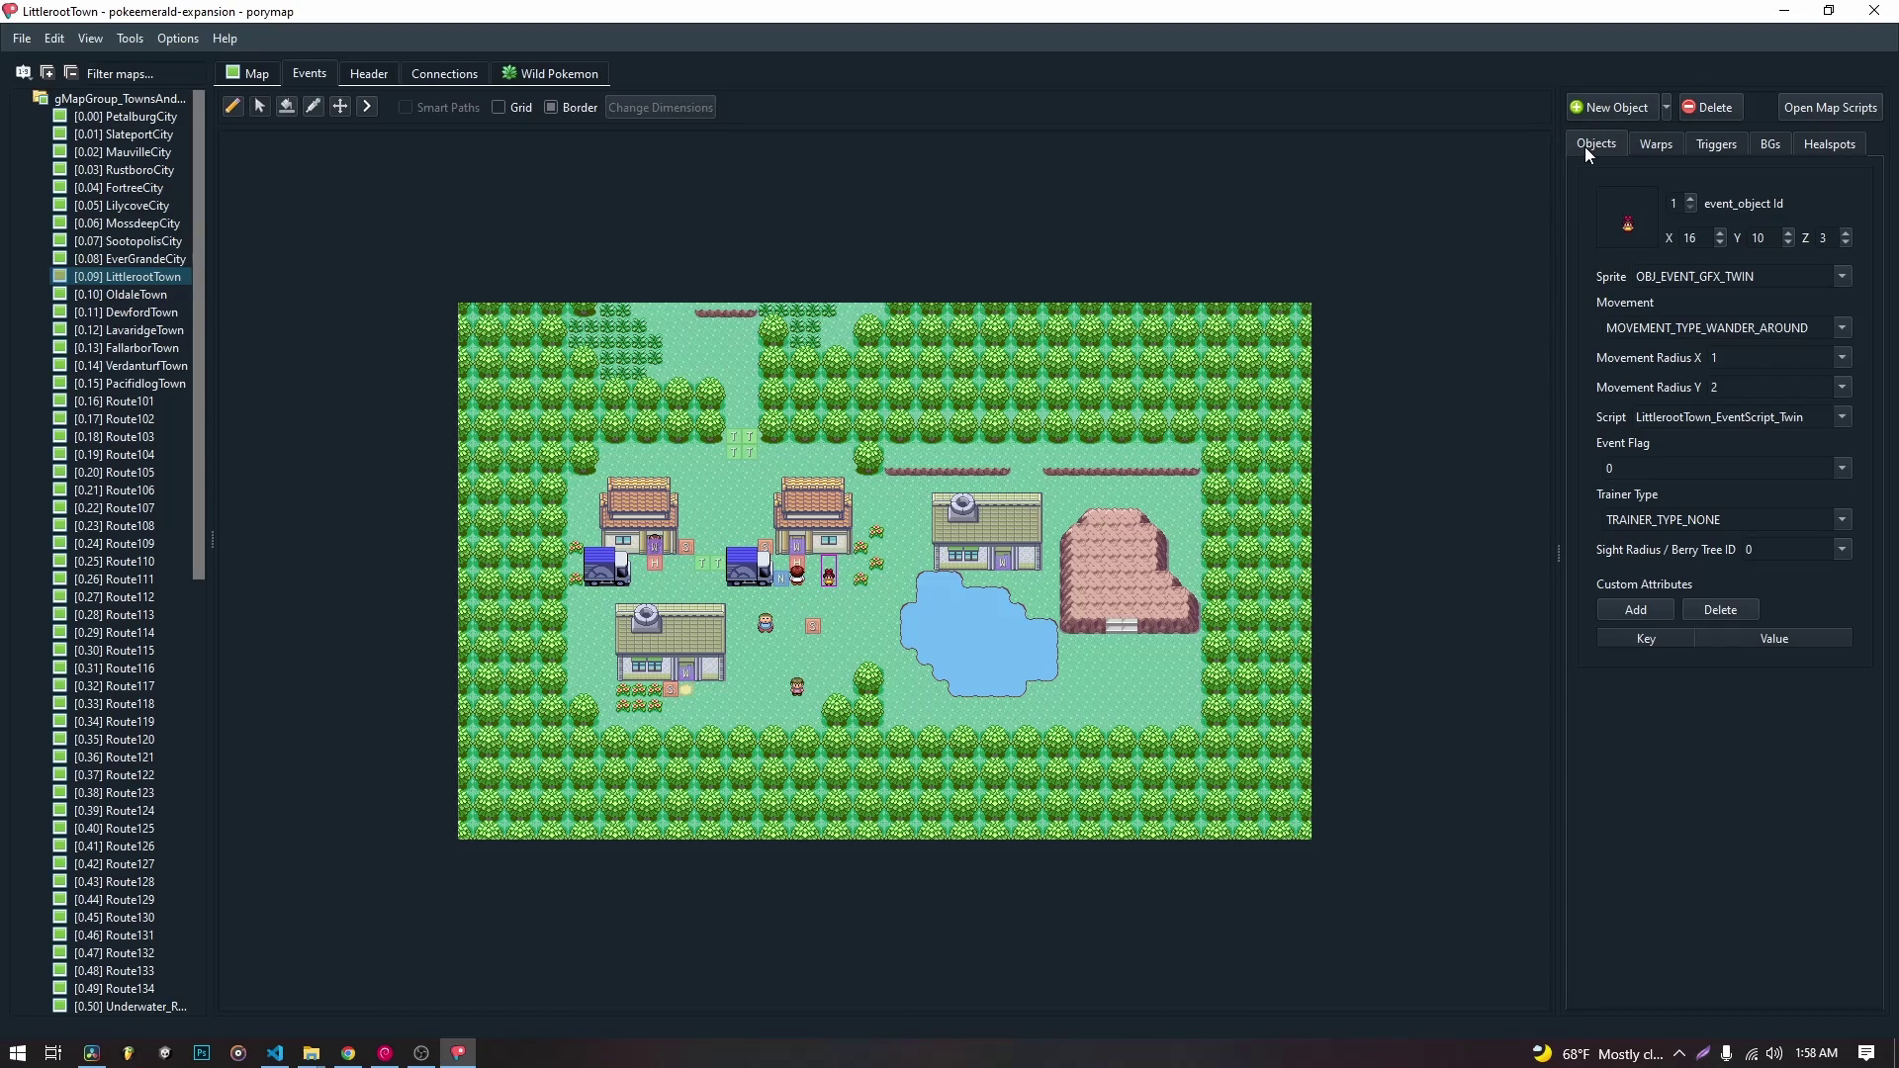
left_click(266, 73)
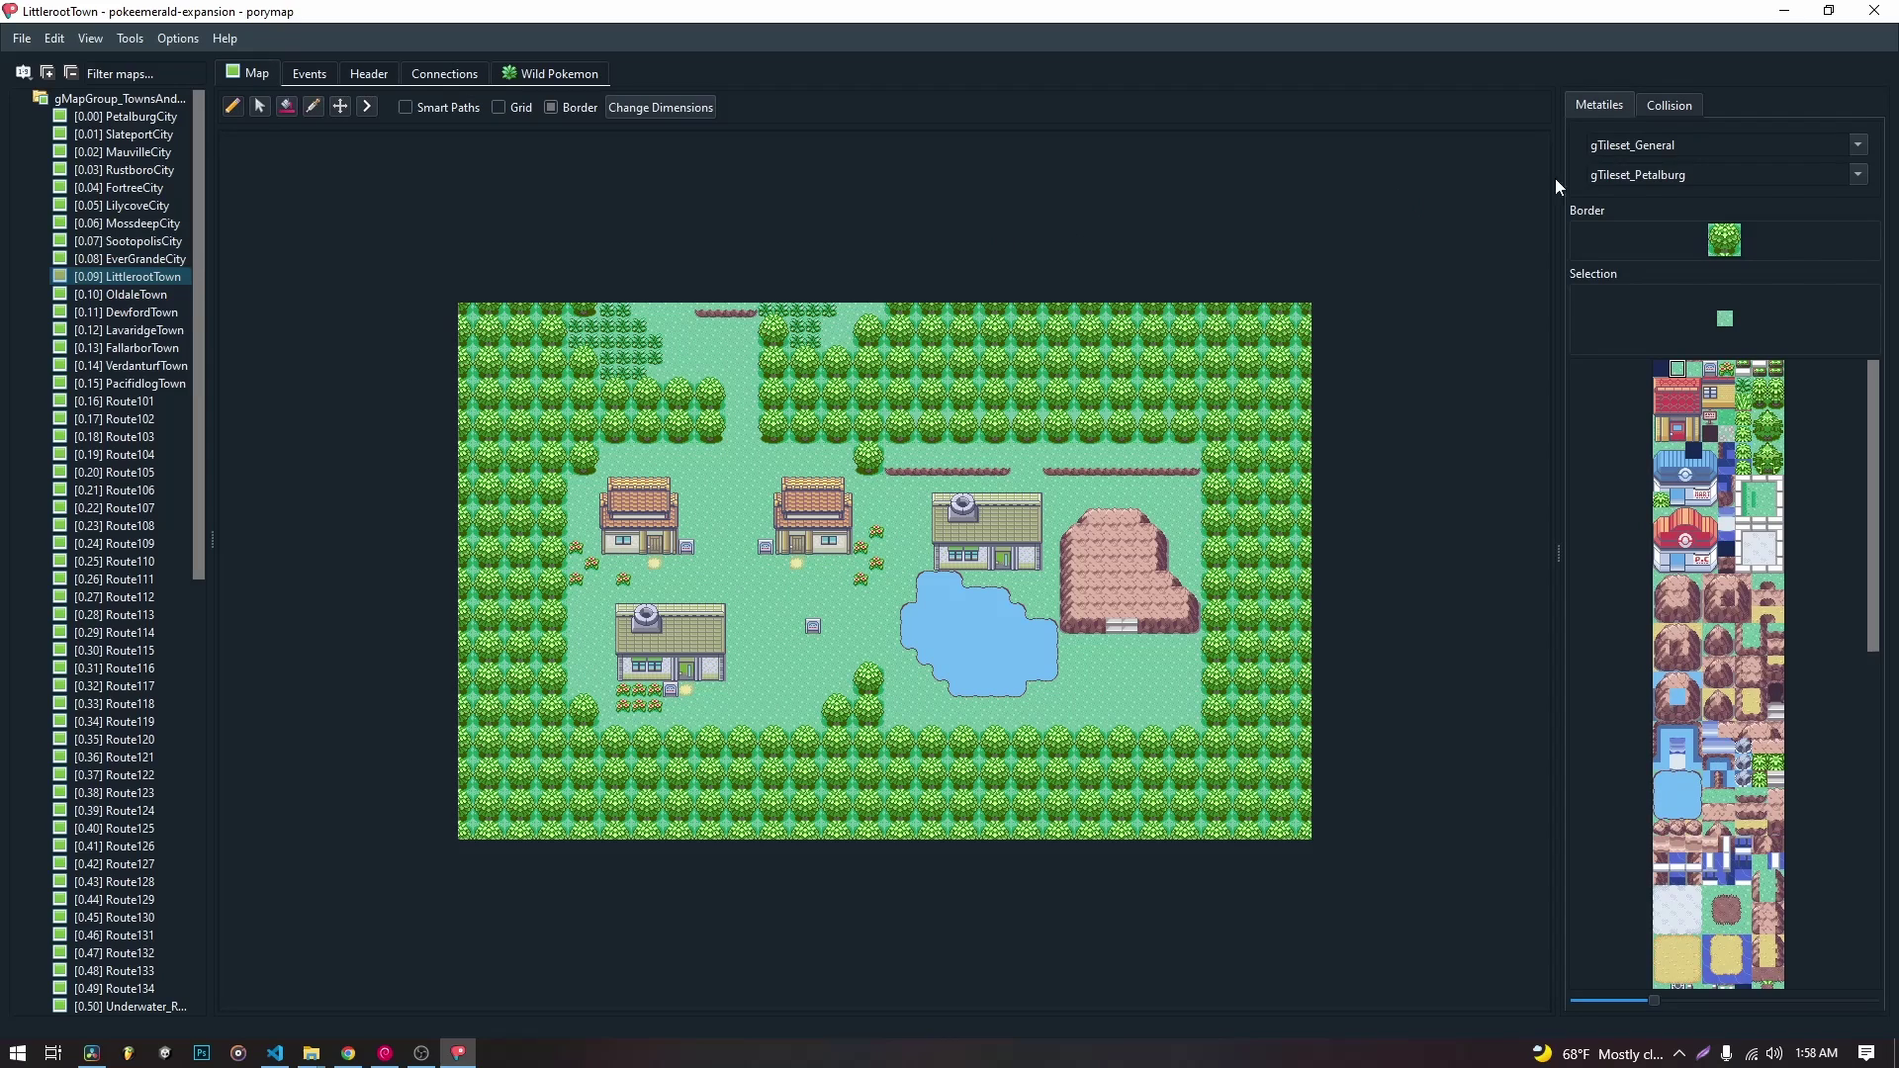
left_click(1663, 108)
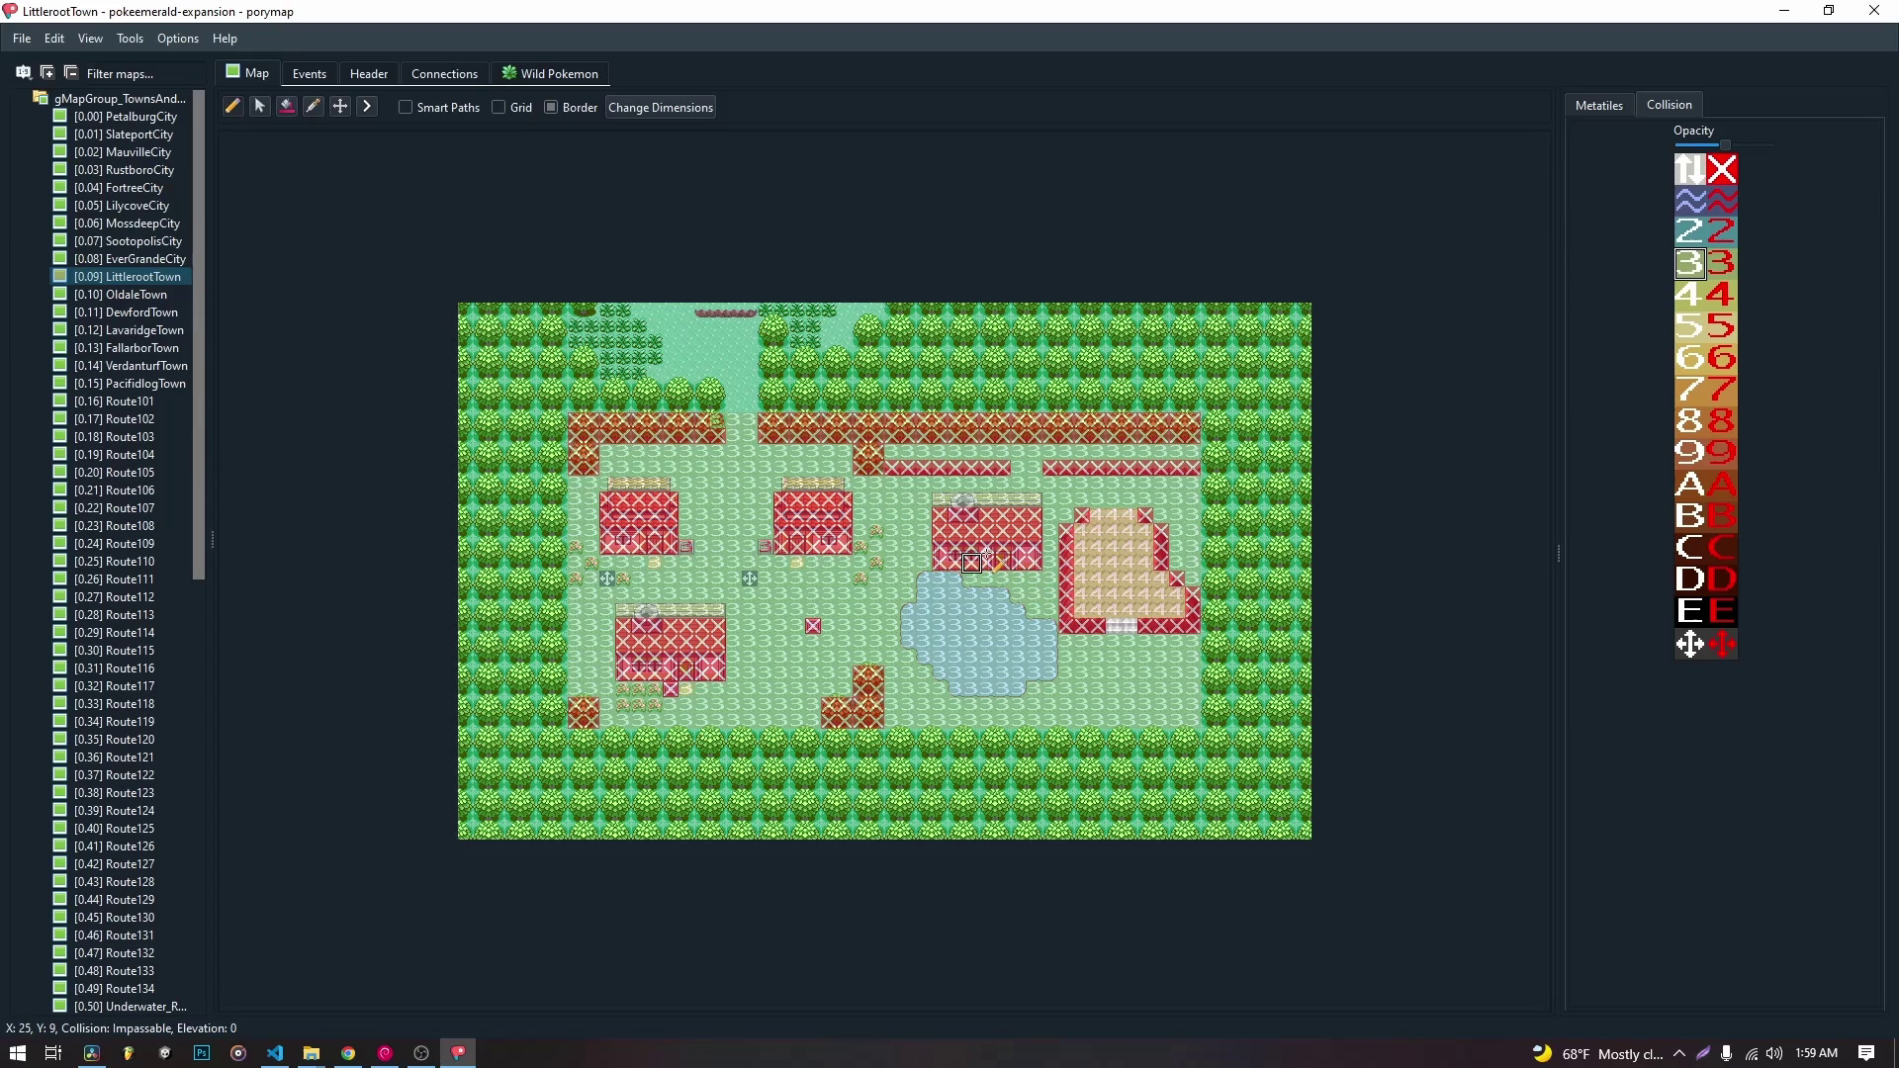
Open NewBirchsLab, then the original Professor Birch's Lab, to compare them.
double_click(136, 98)
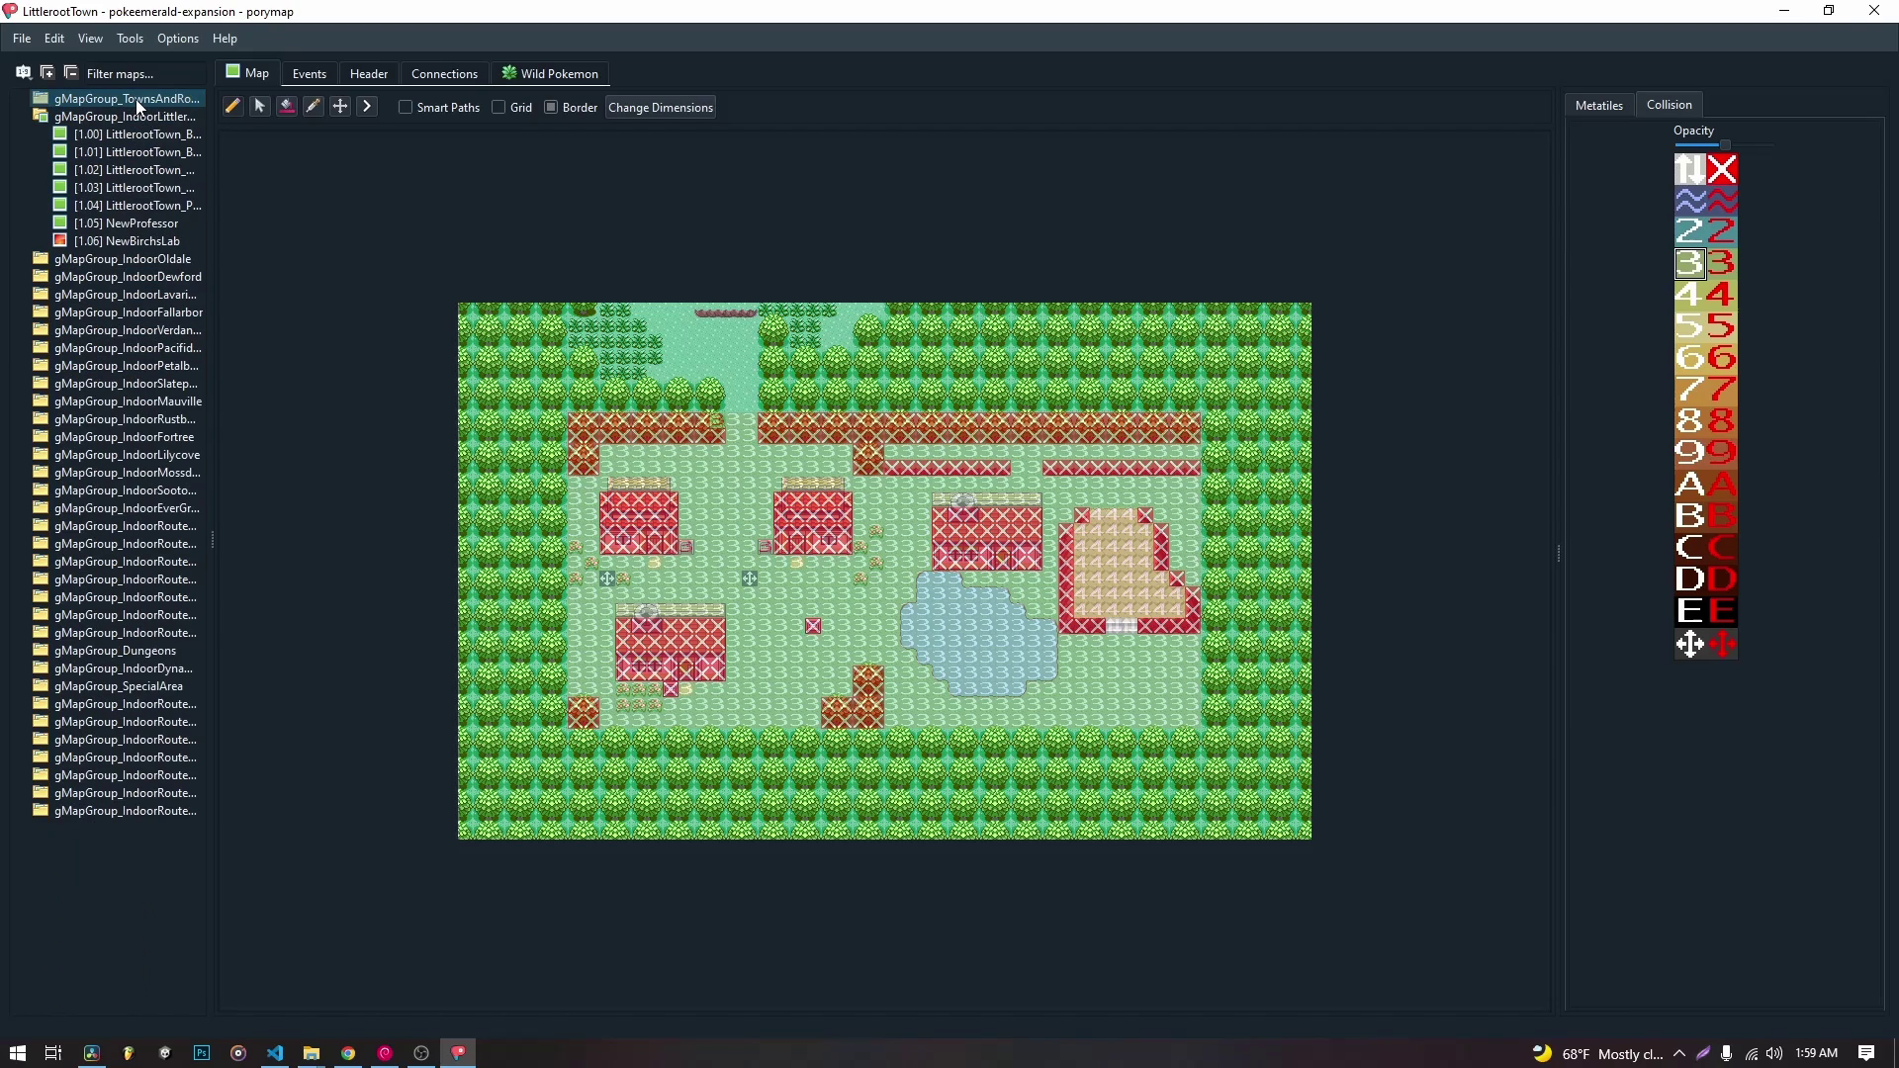
double_click(115, 240)
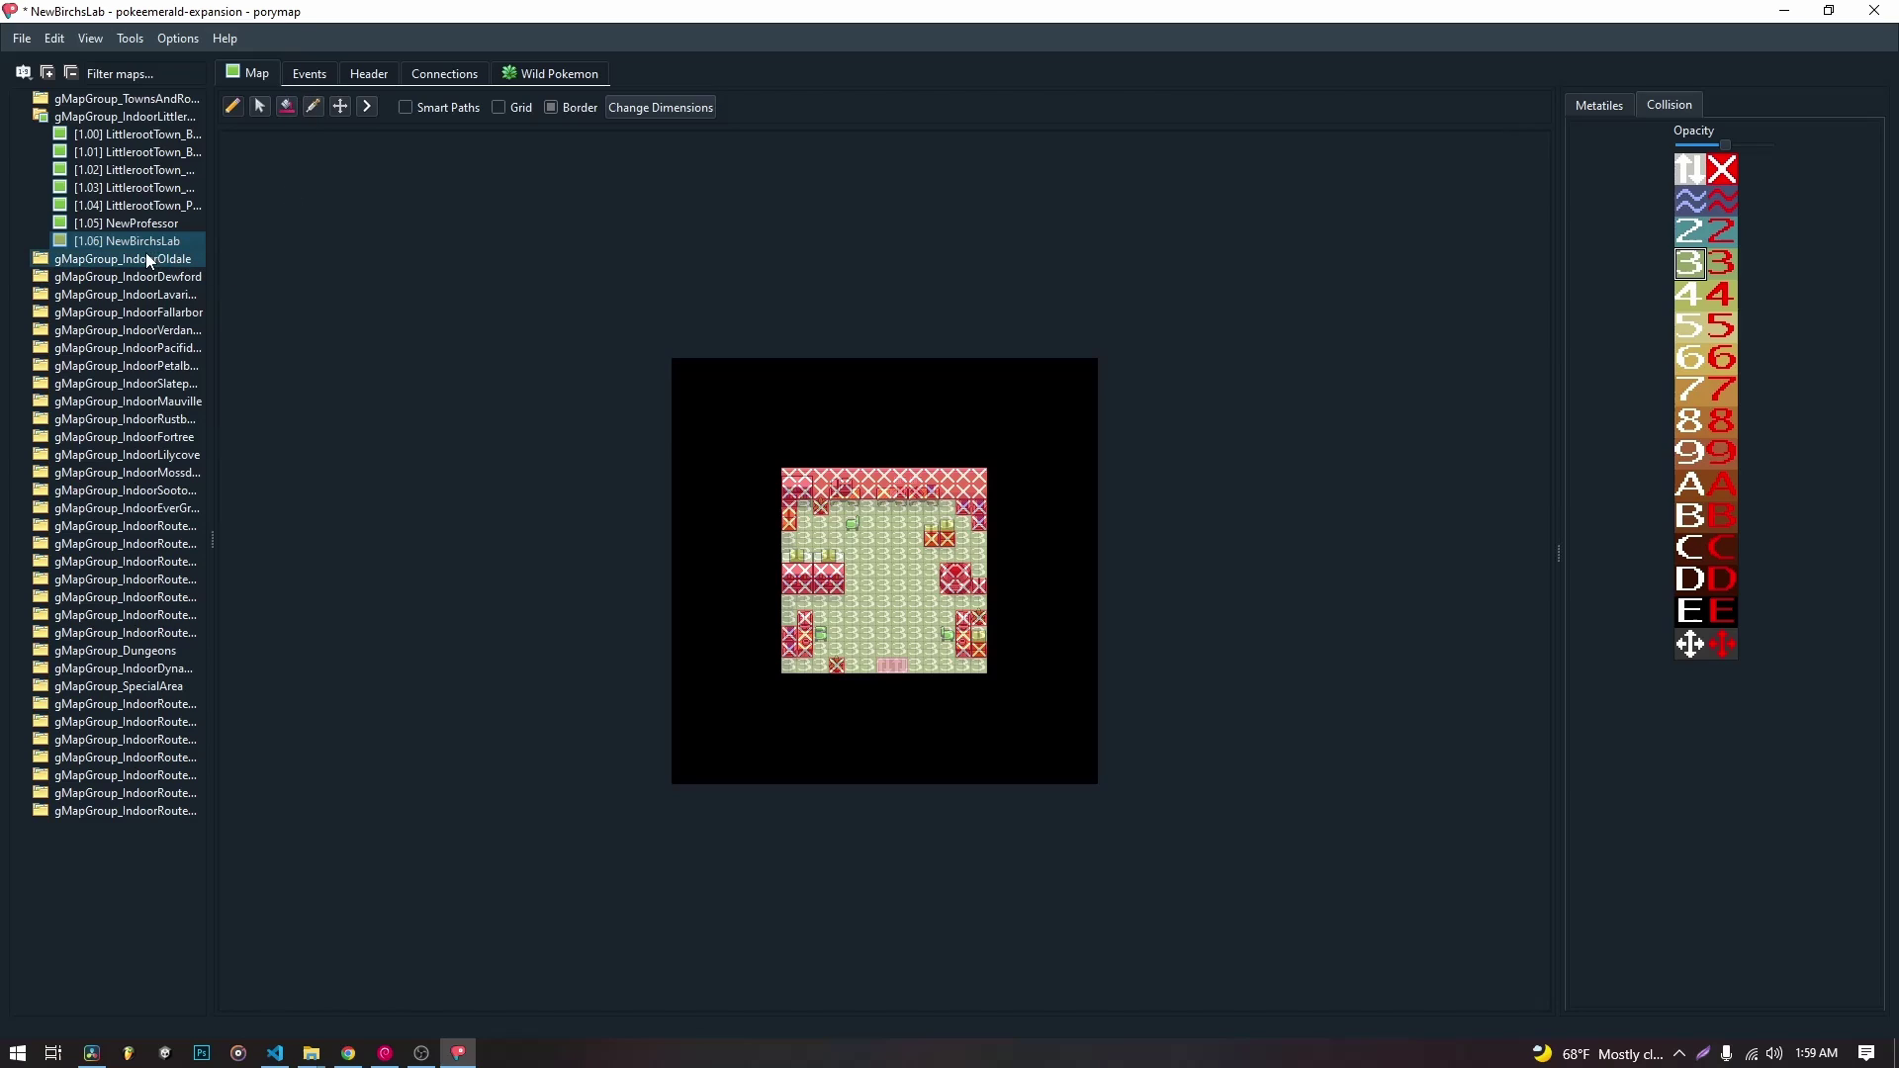
left_click(140, 225)
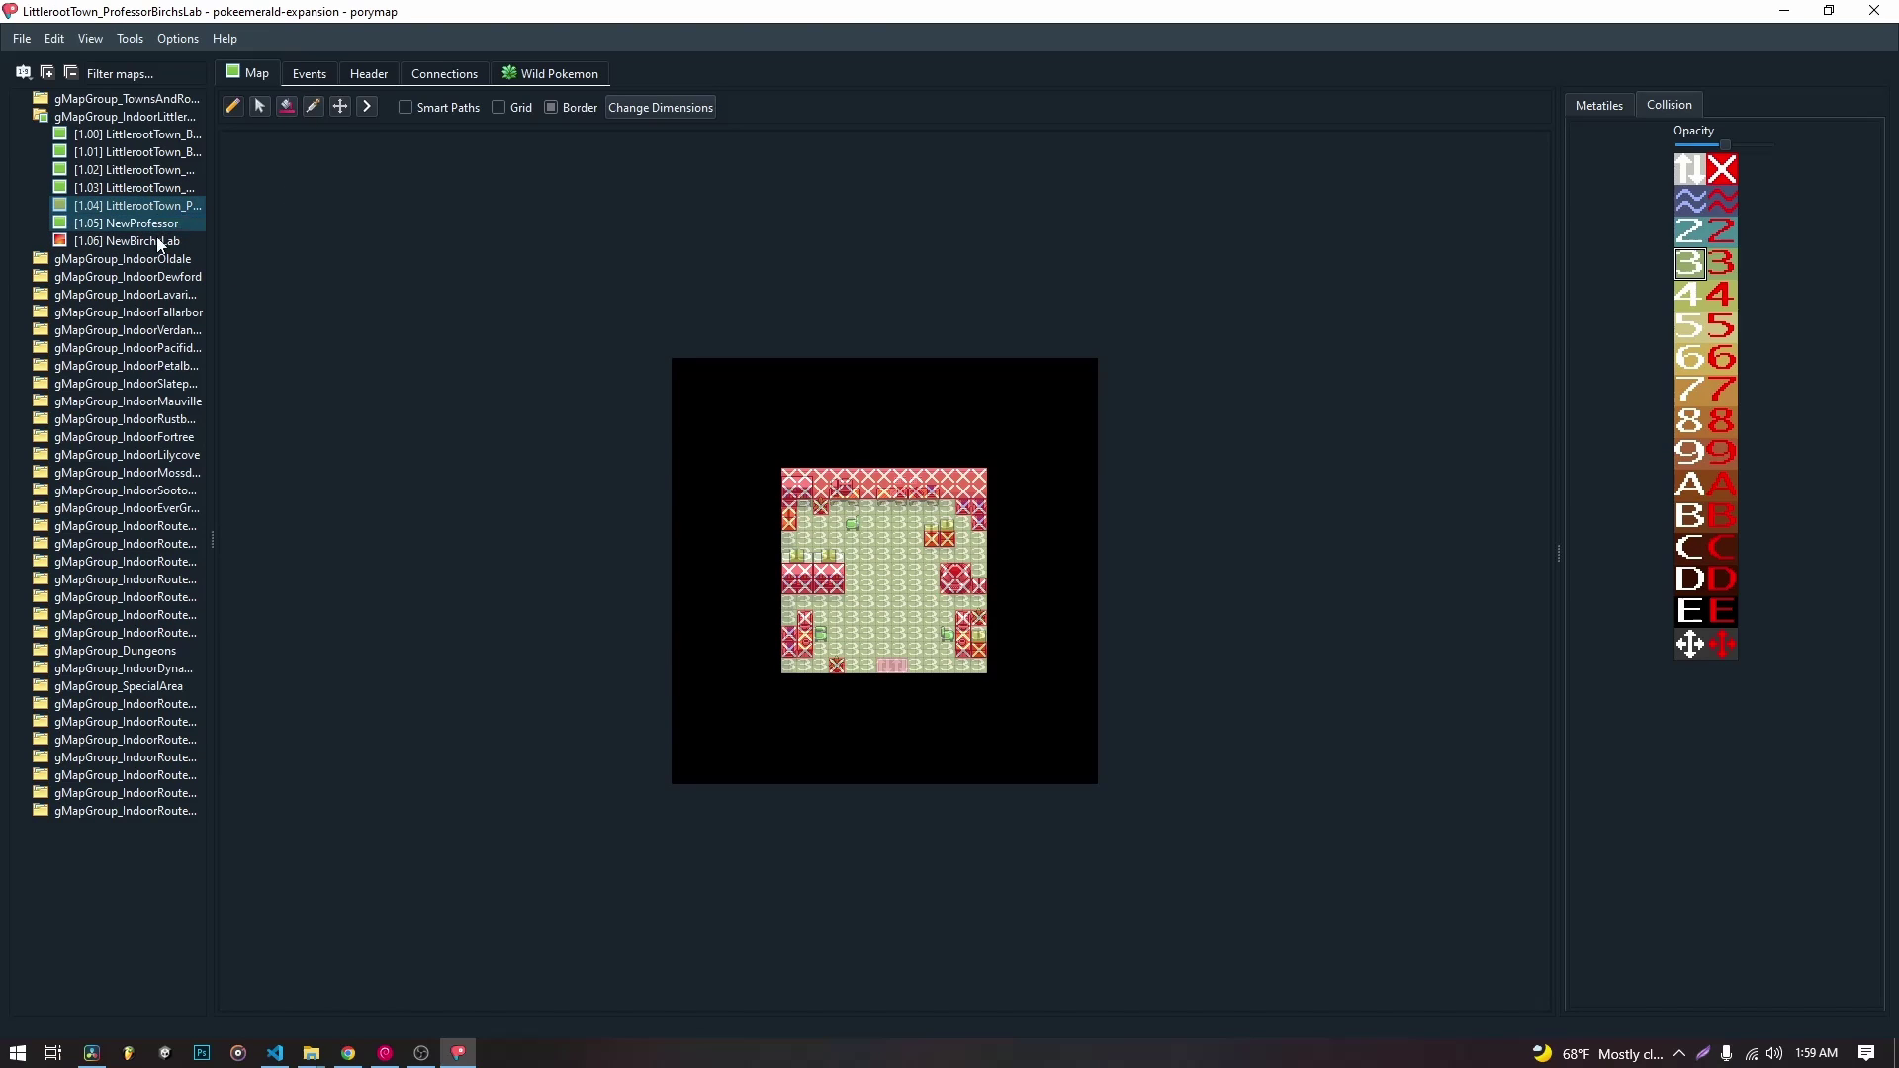
Collapse the IndoorLittleroot group and save everything with File > Save All.
double_click(114, 119)
left_click(23, 38)
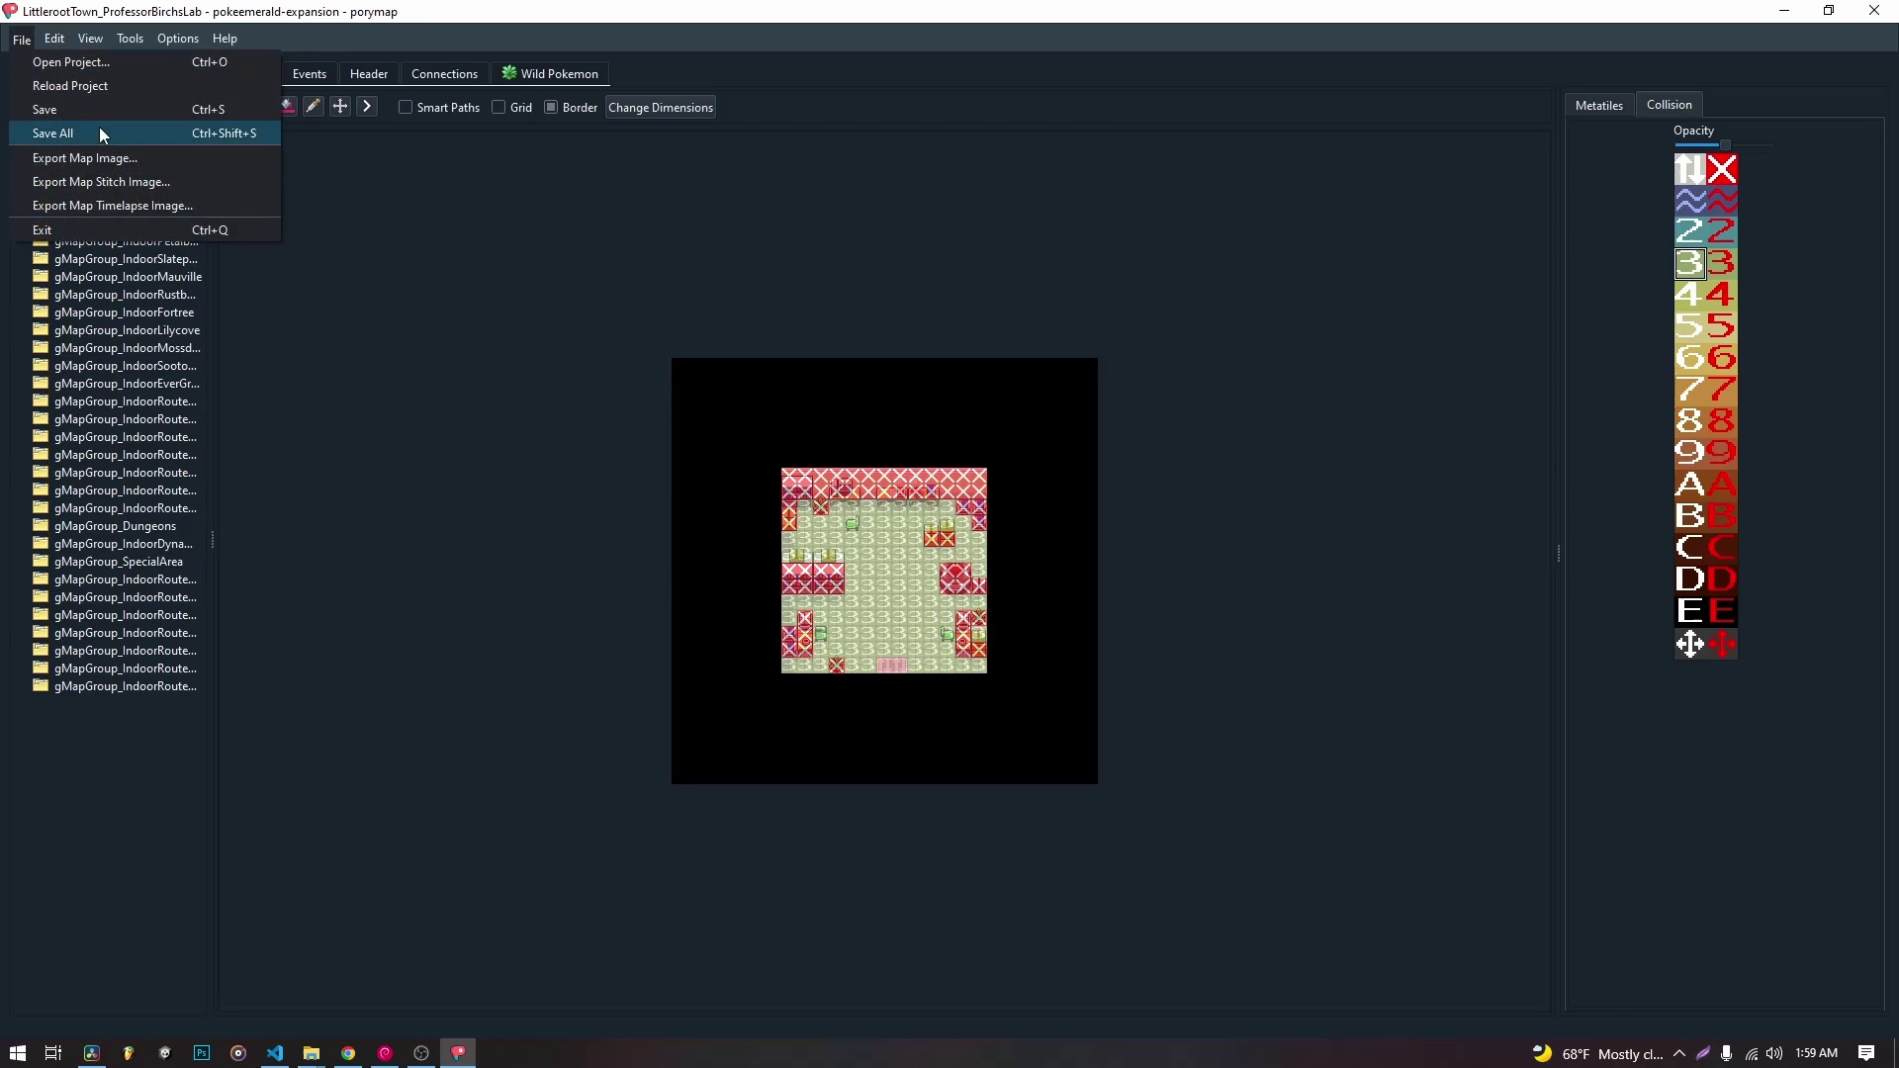
left_click(93, 130)
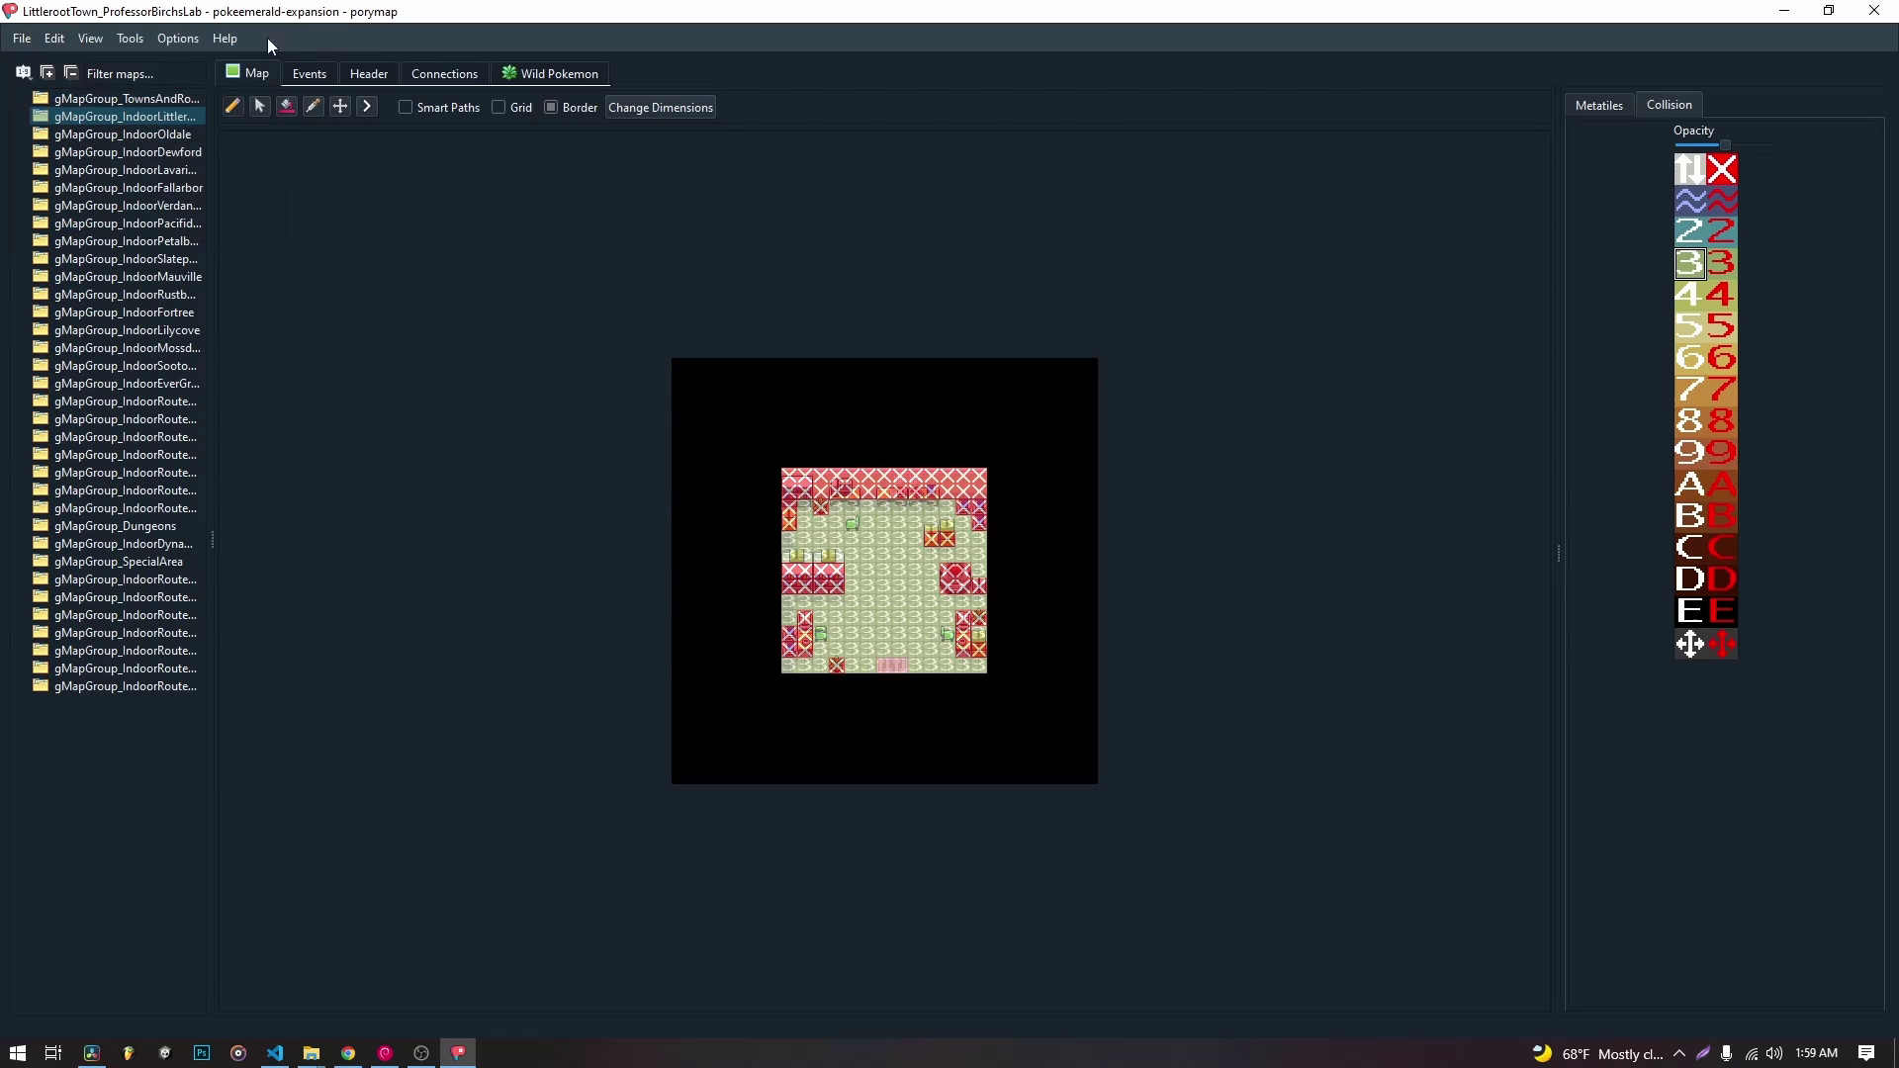
Rerun the make -j12 rebuild of pokeemerald-expansion in the WSL bash terminal.
left_click(383, 1053)
left_click(698, 285)
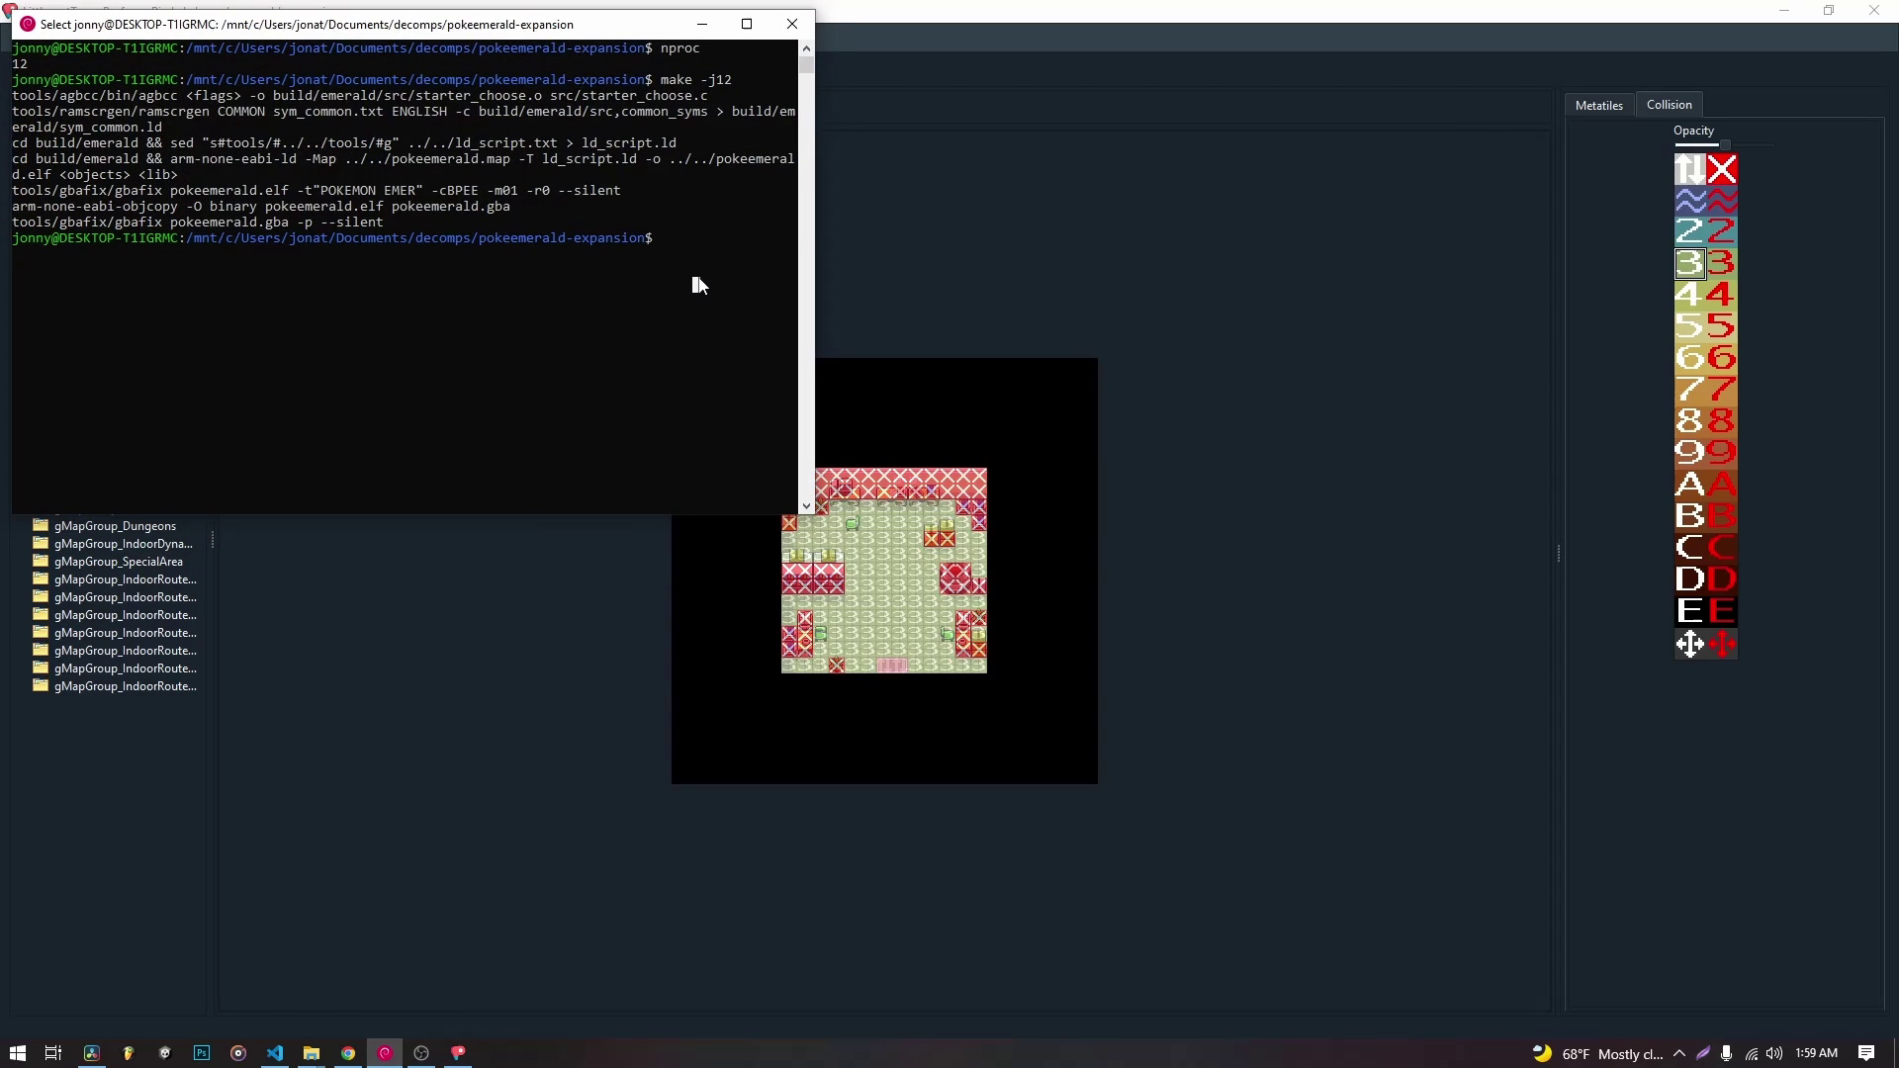
key("Up")
key("Return")
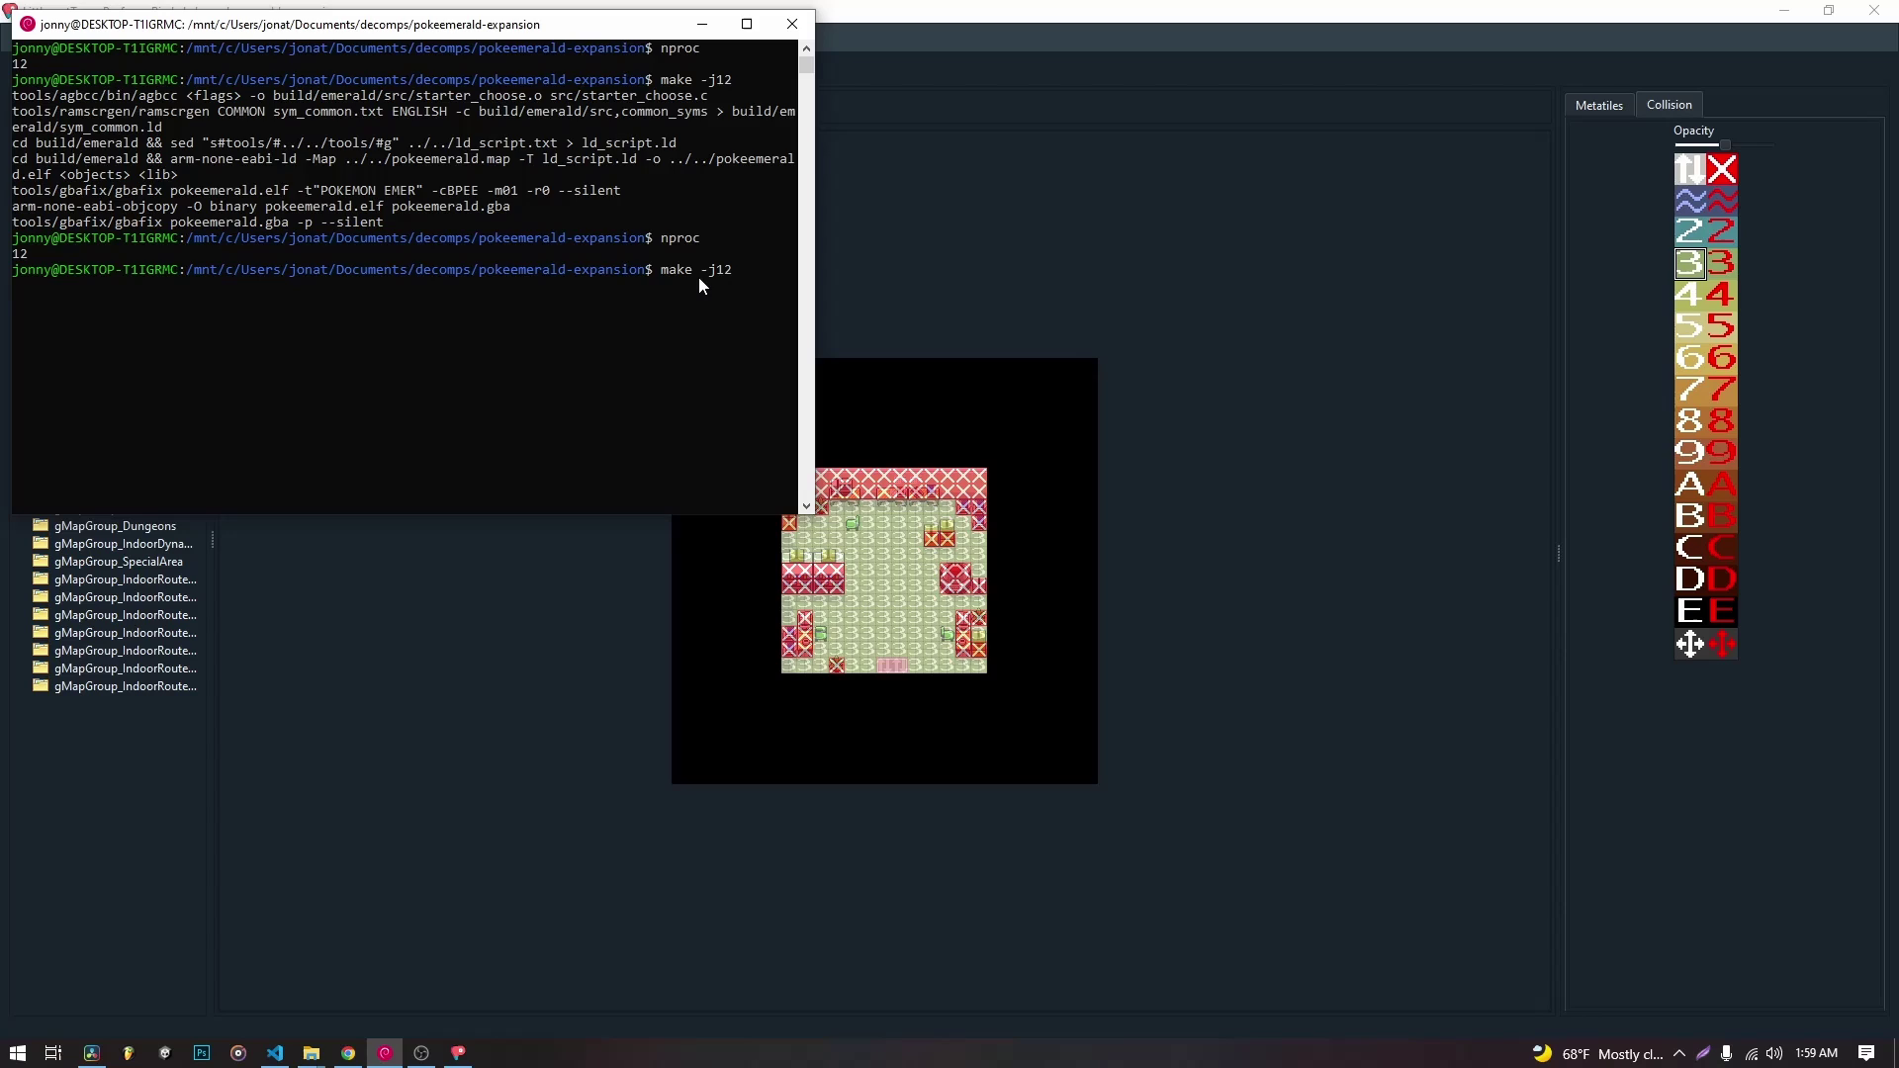
key("super")
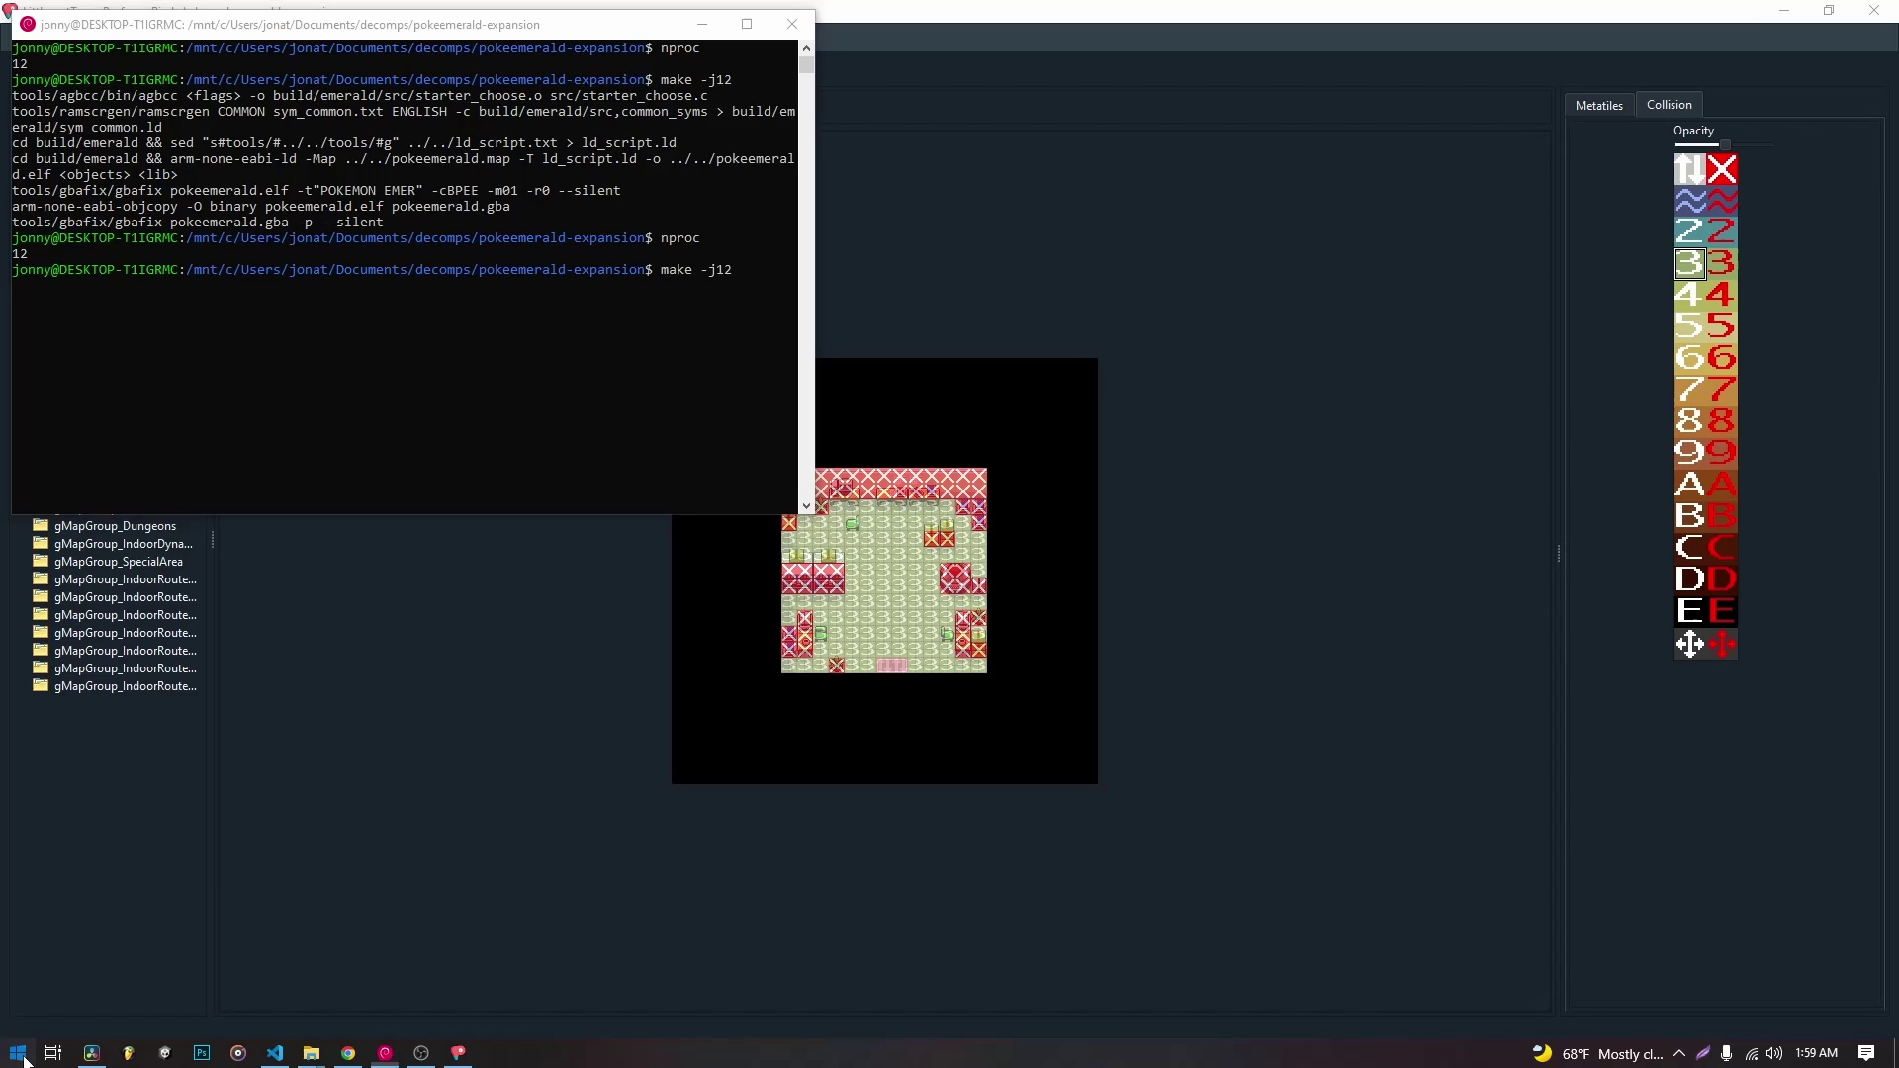
Launch mGBA beside the terminal and load the freshly built pokeemerald.gba ROM.
left_click(583, 601)
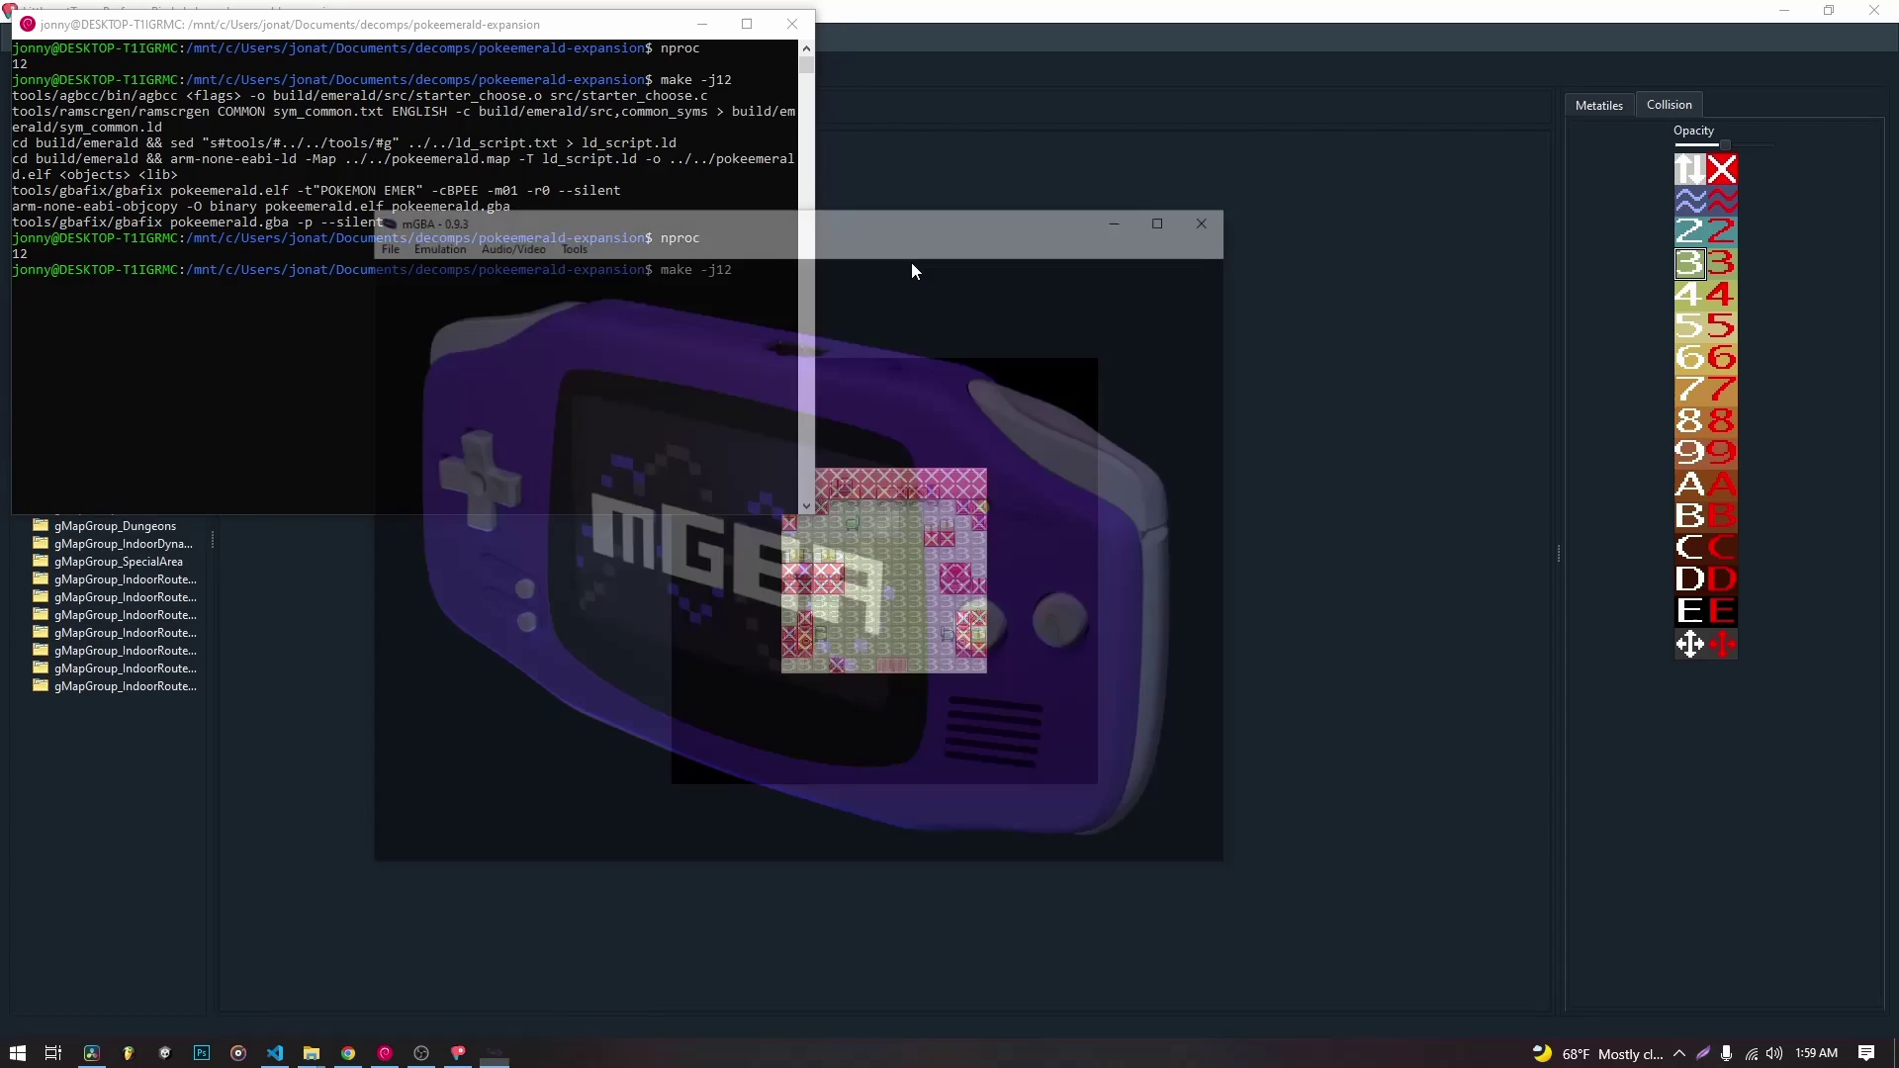
mouse_move(801, 224)
left_mouse_down()
mouse_move(1394, 204)
mouse_move(1407, 176)
left_mouse_up()
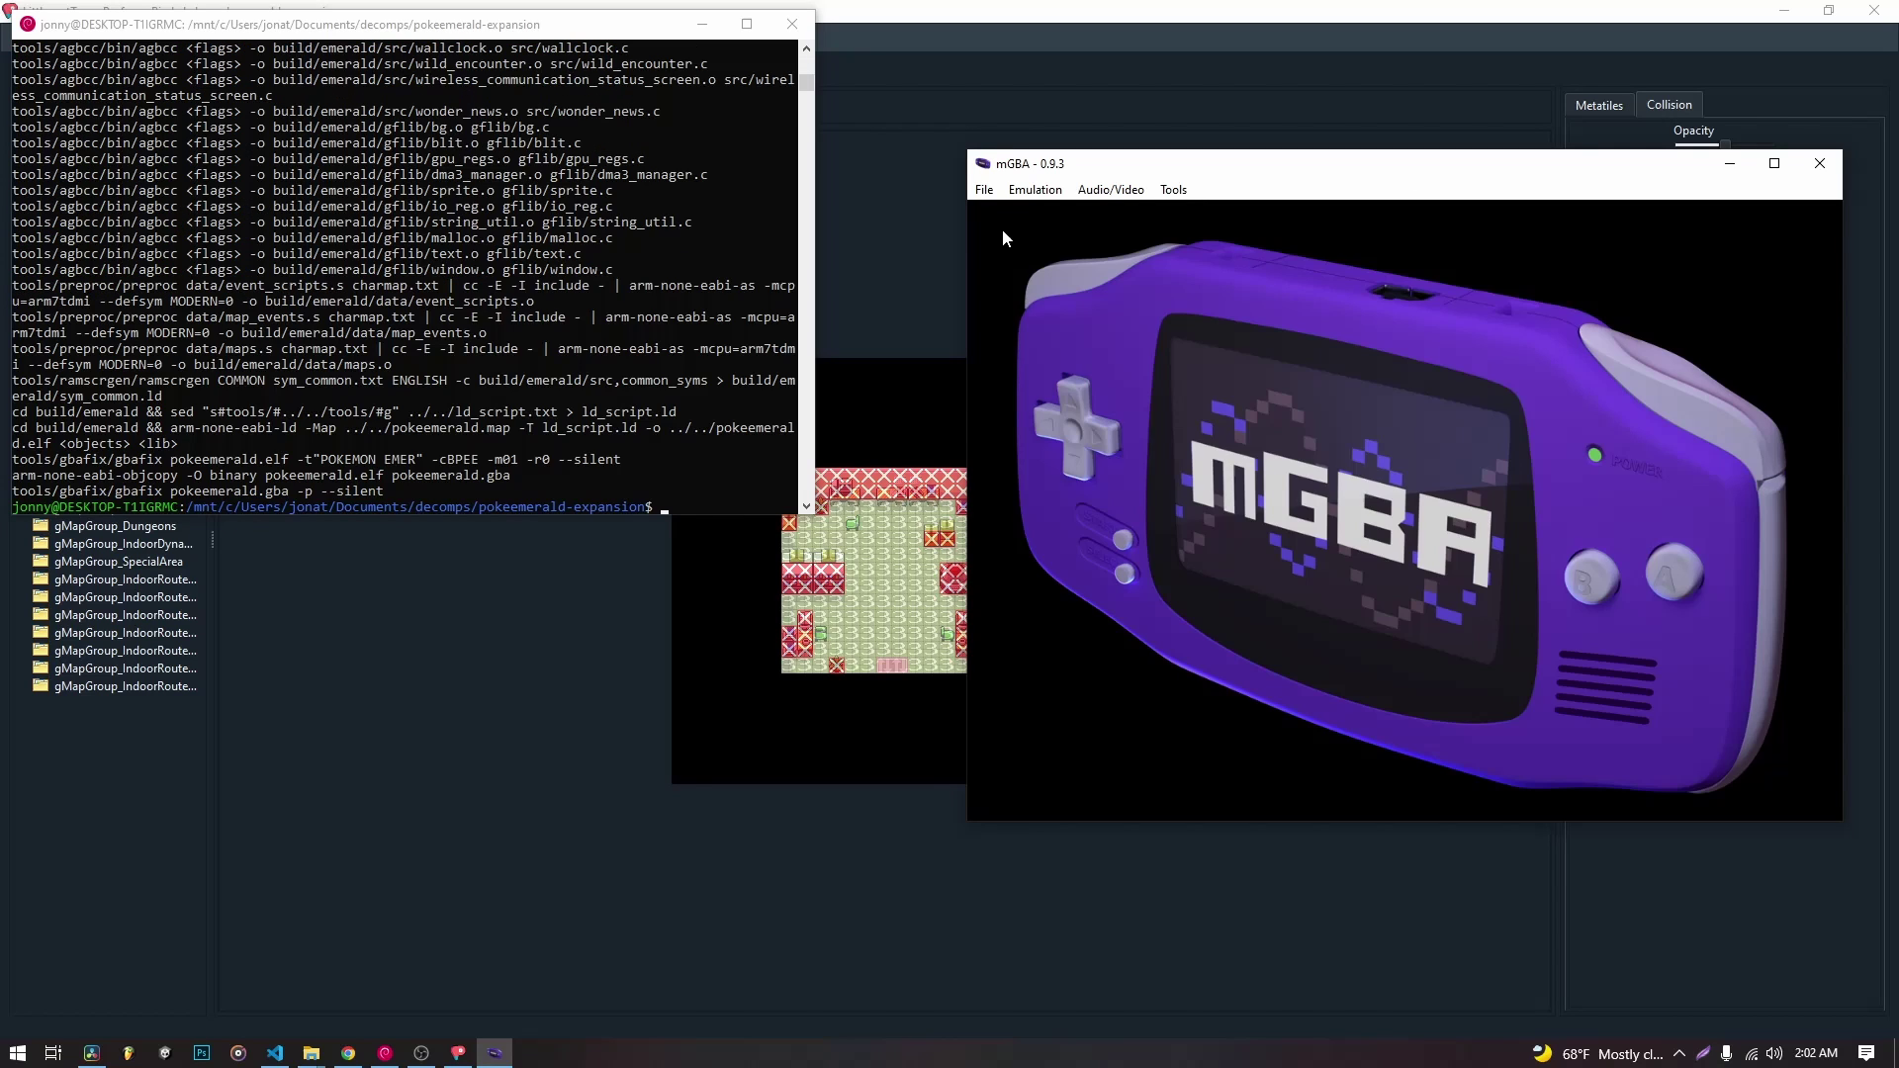
left_click(984, 190)
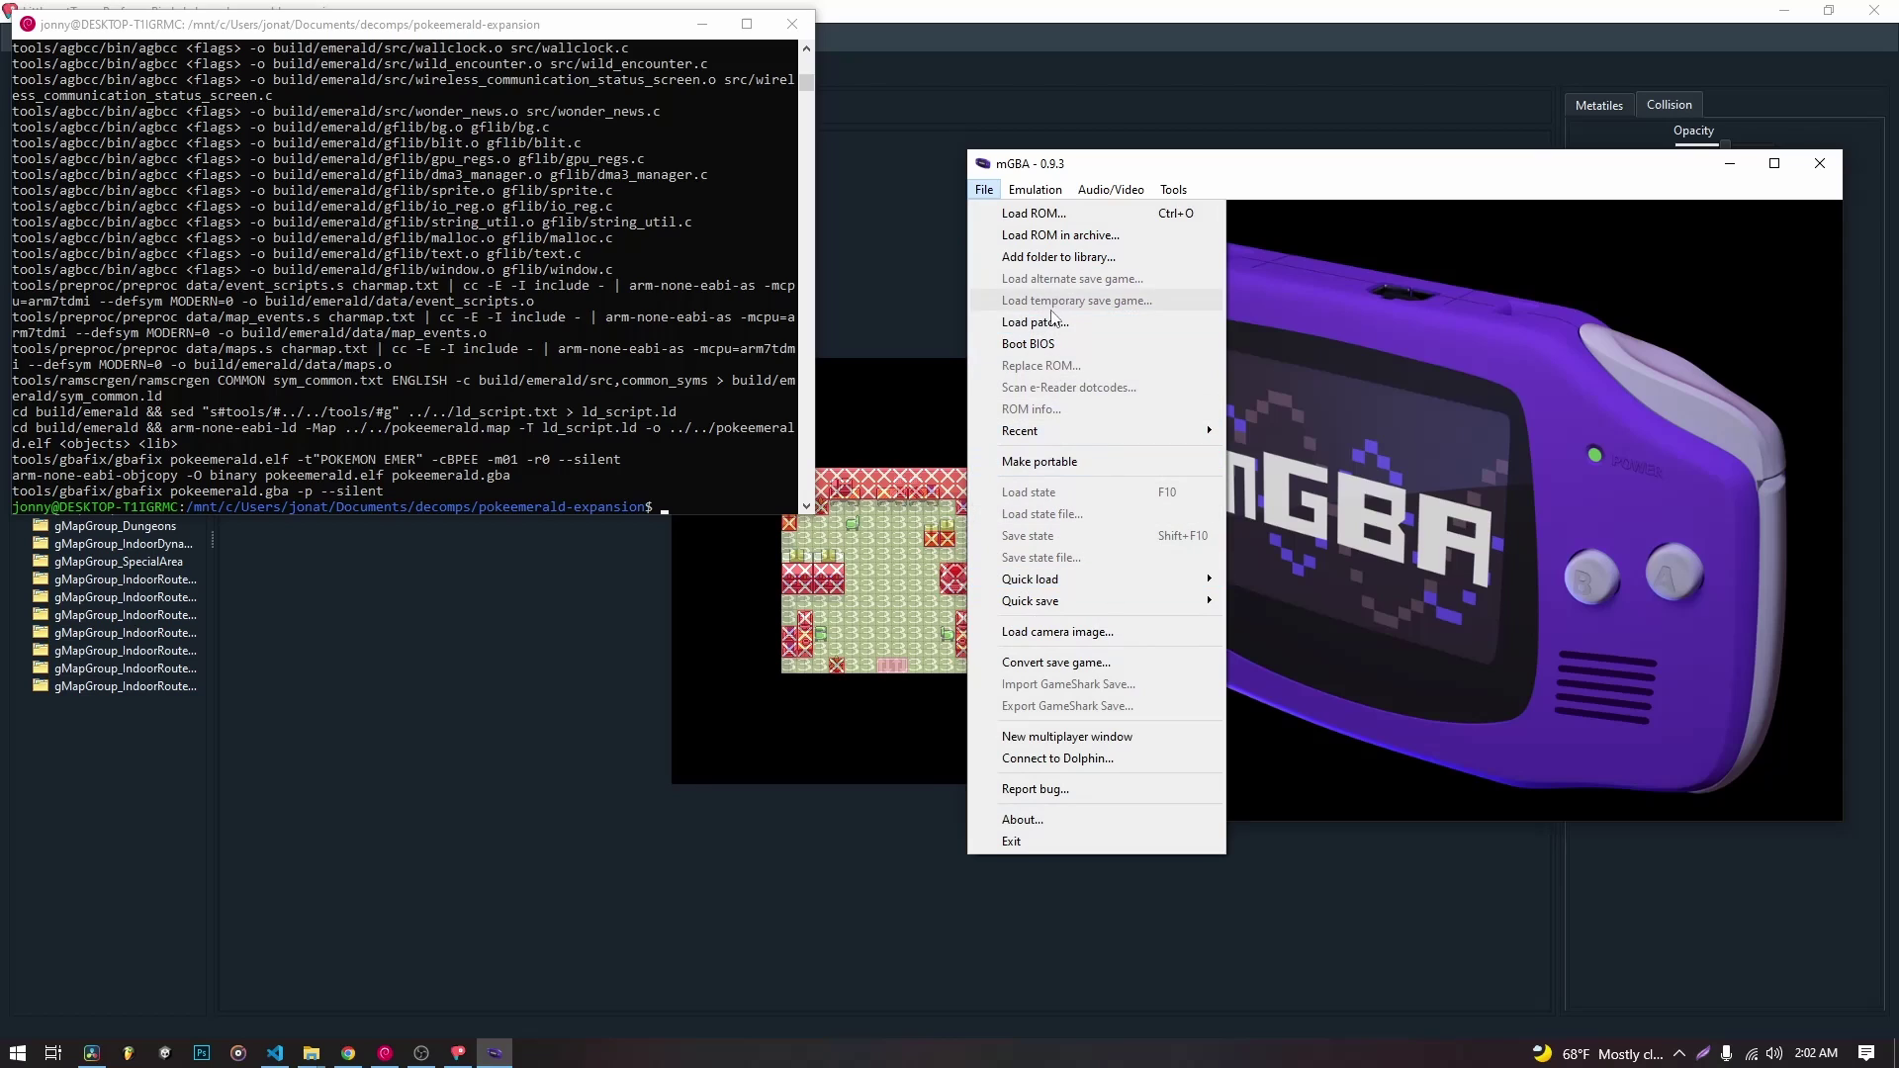
left_click(1046, 213)
scroll(1233, 564, "down", 3)
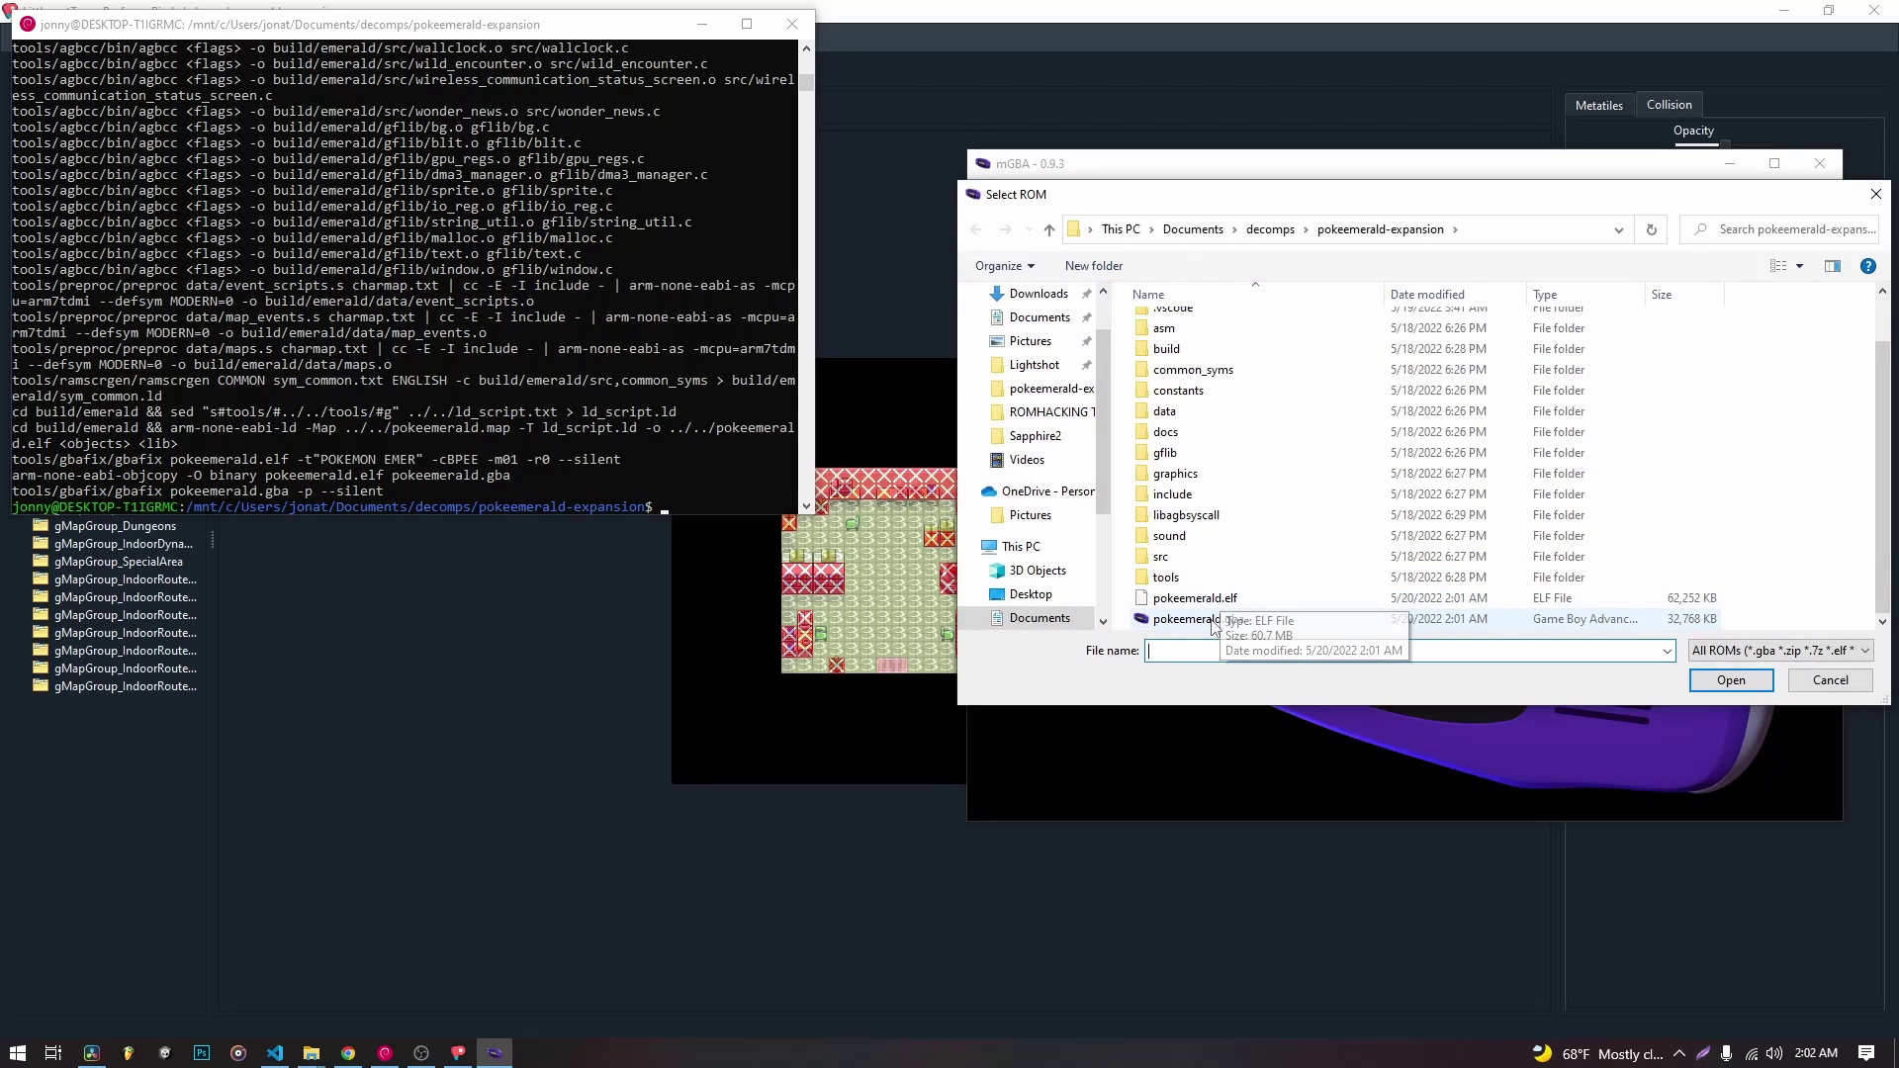
double_click(1214, 609)
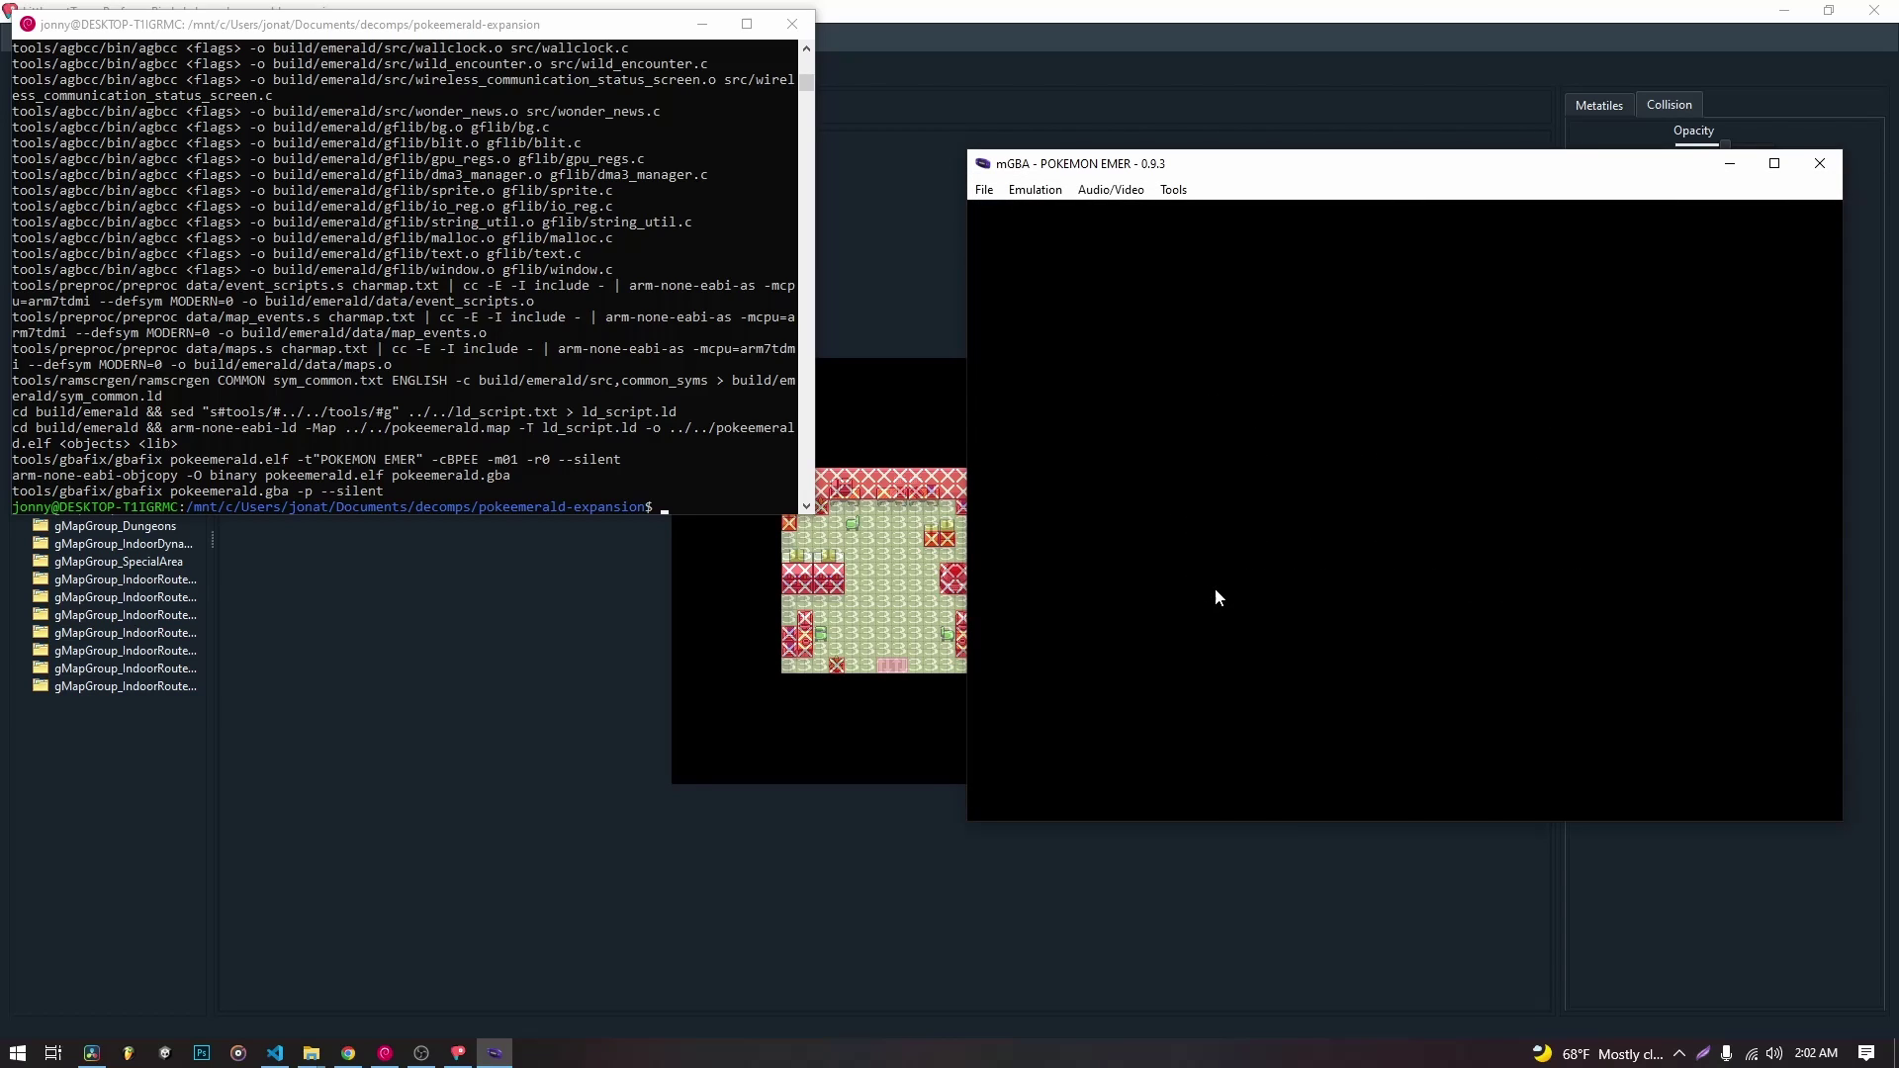
Skip the intro and title screen and continue the saved game.
key("Return")
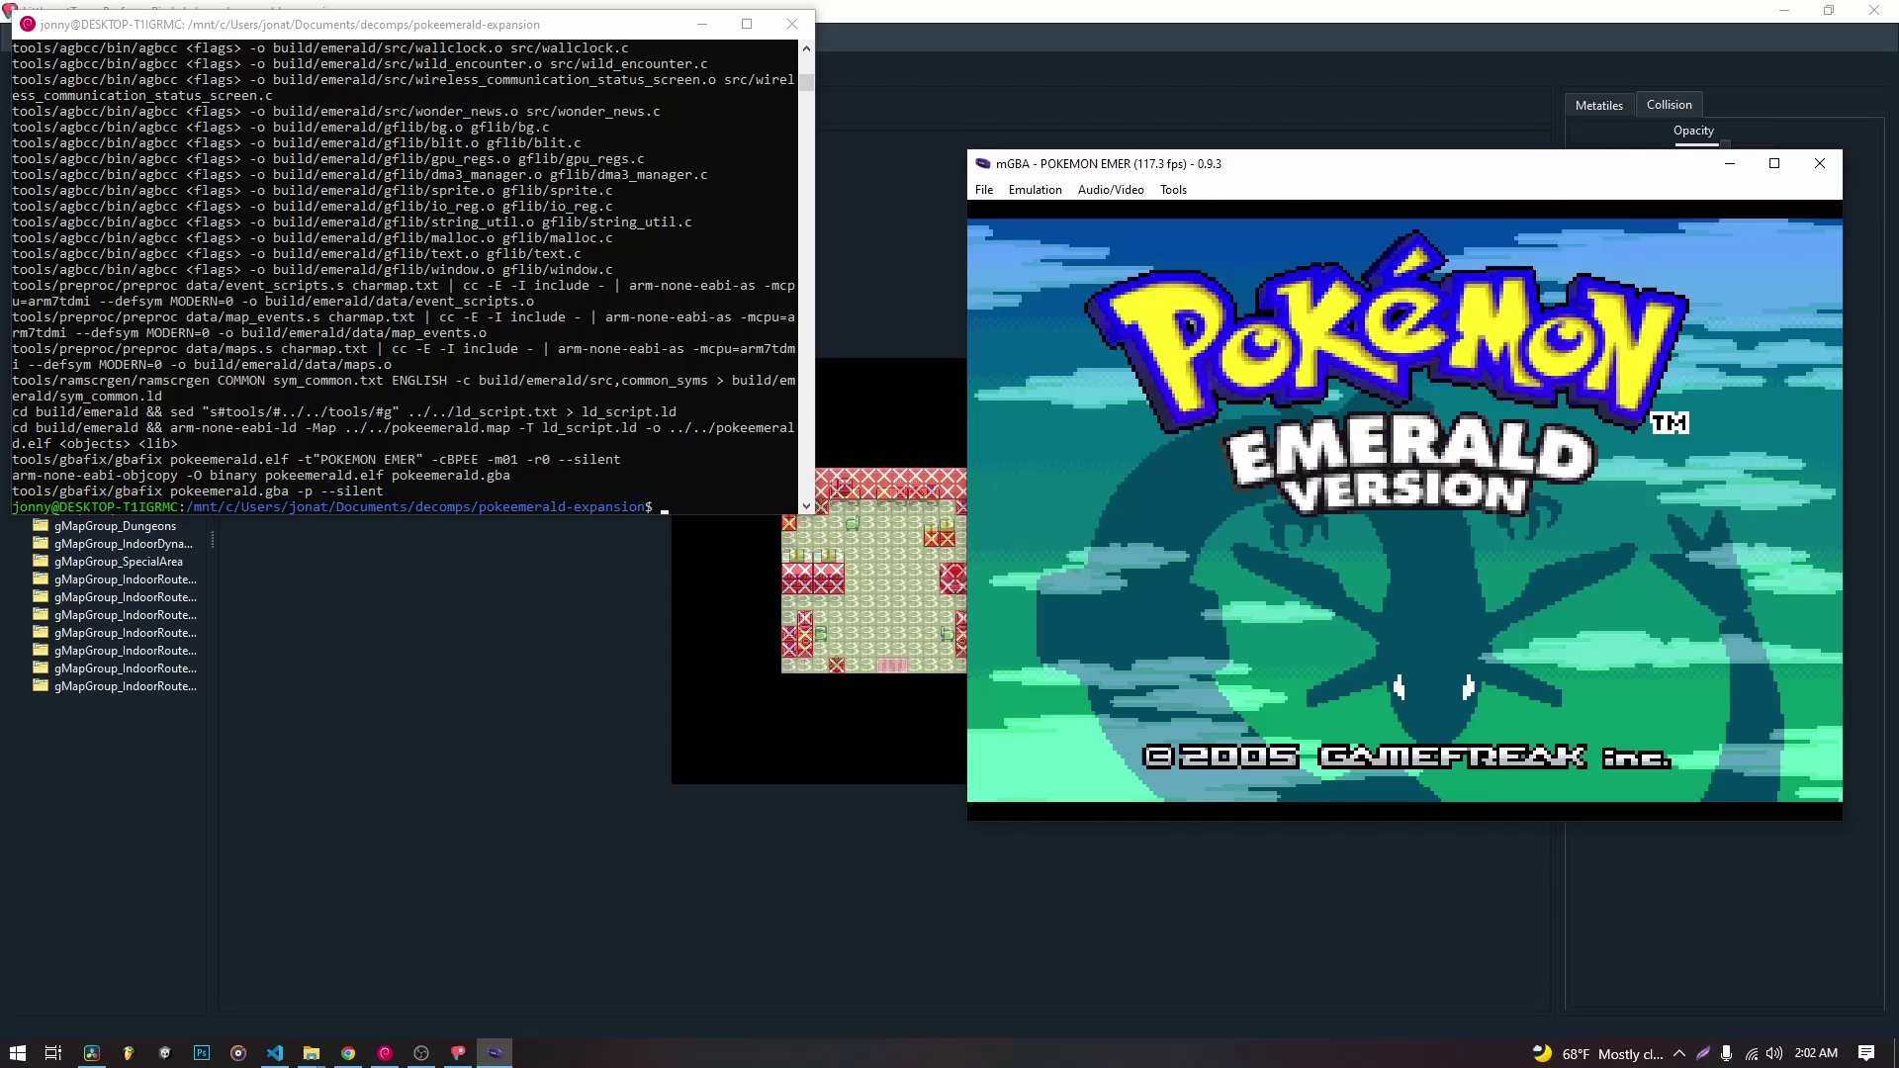
key("Return")
key("x")
key("Right")
Walk the player around the lab interior toward the exit mat.
key("Up")
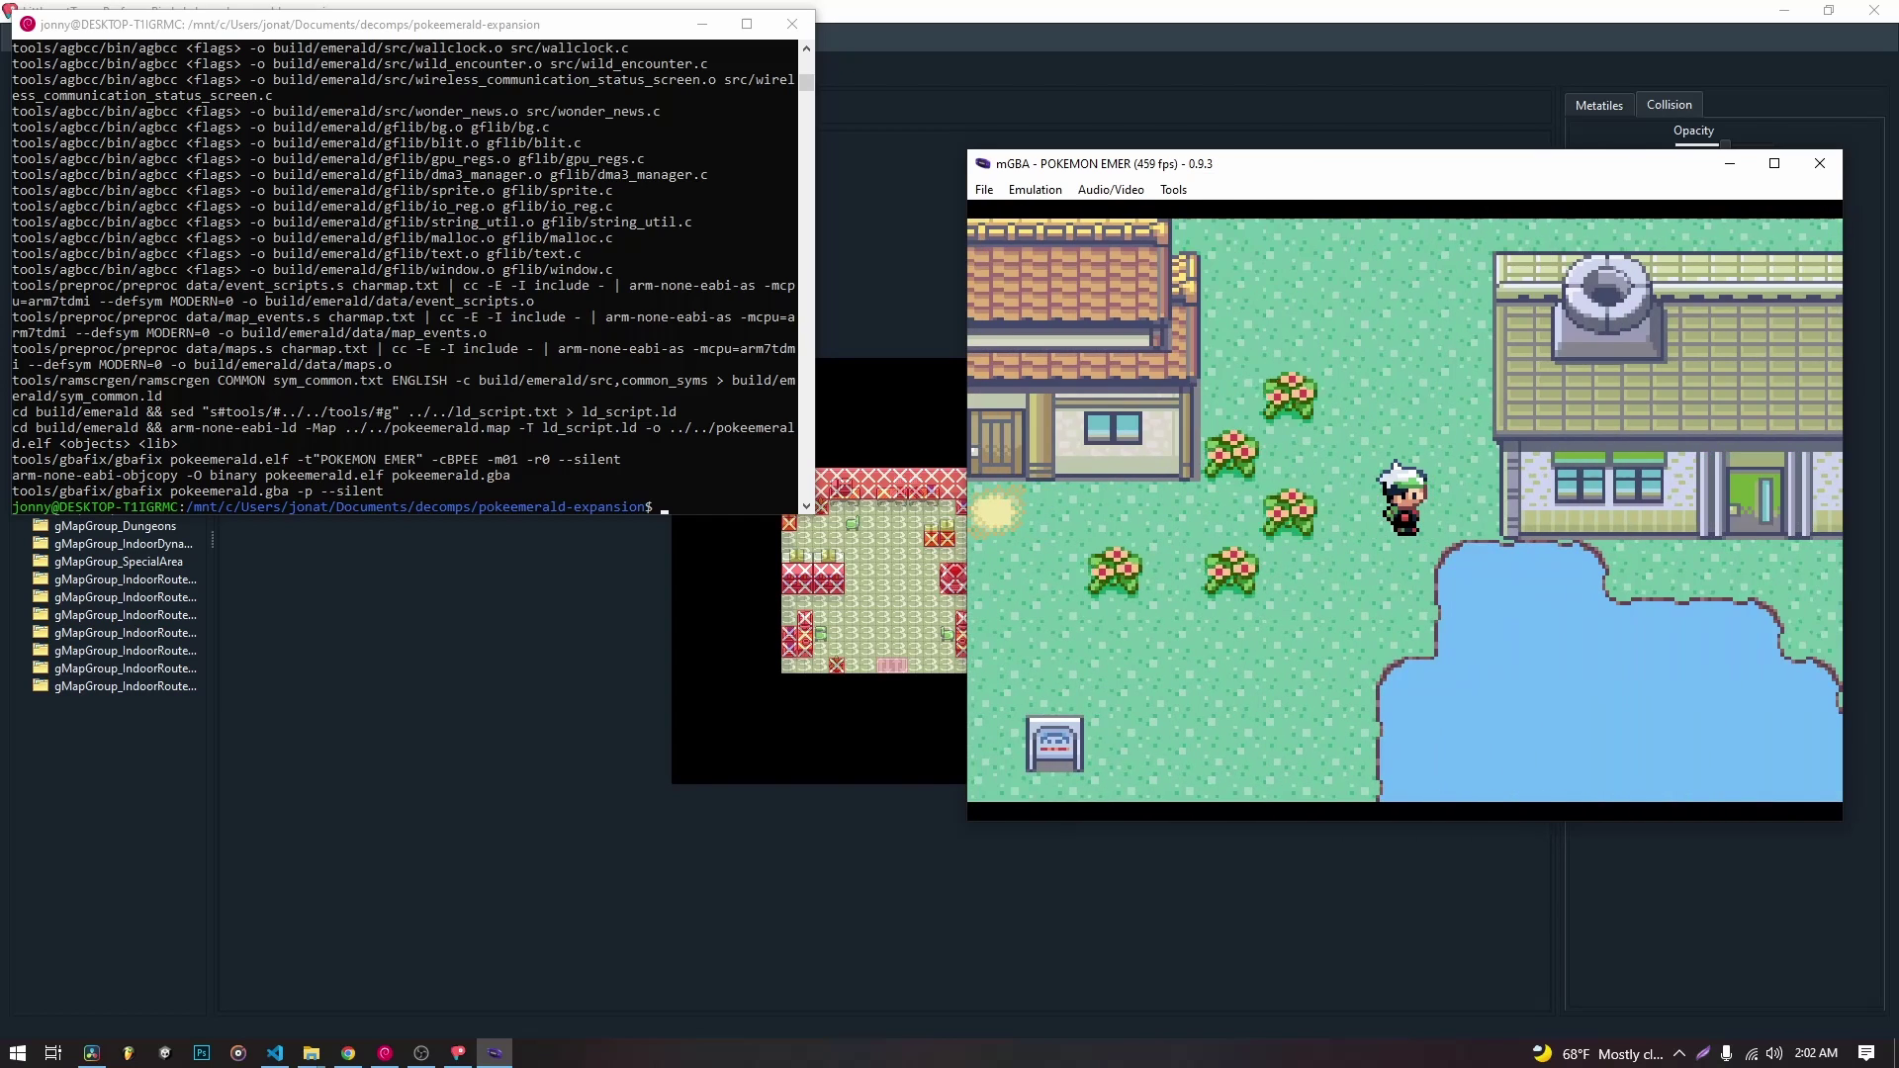
key("Up")
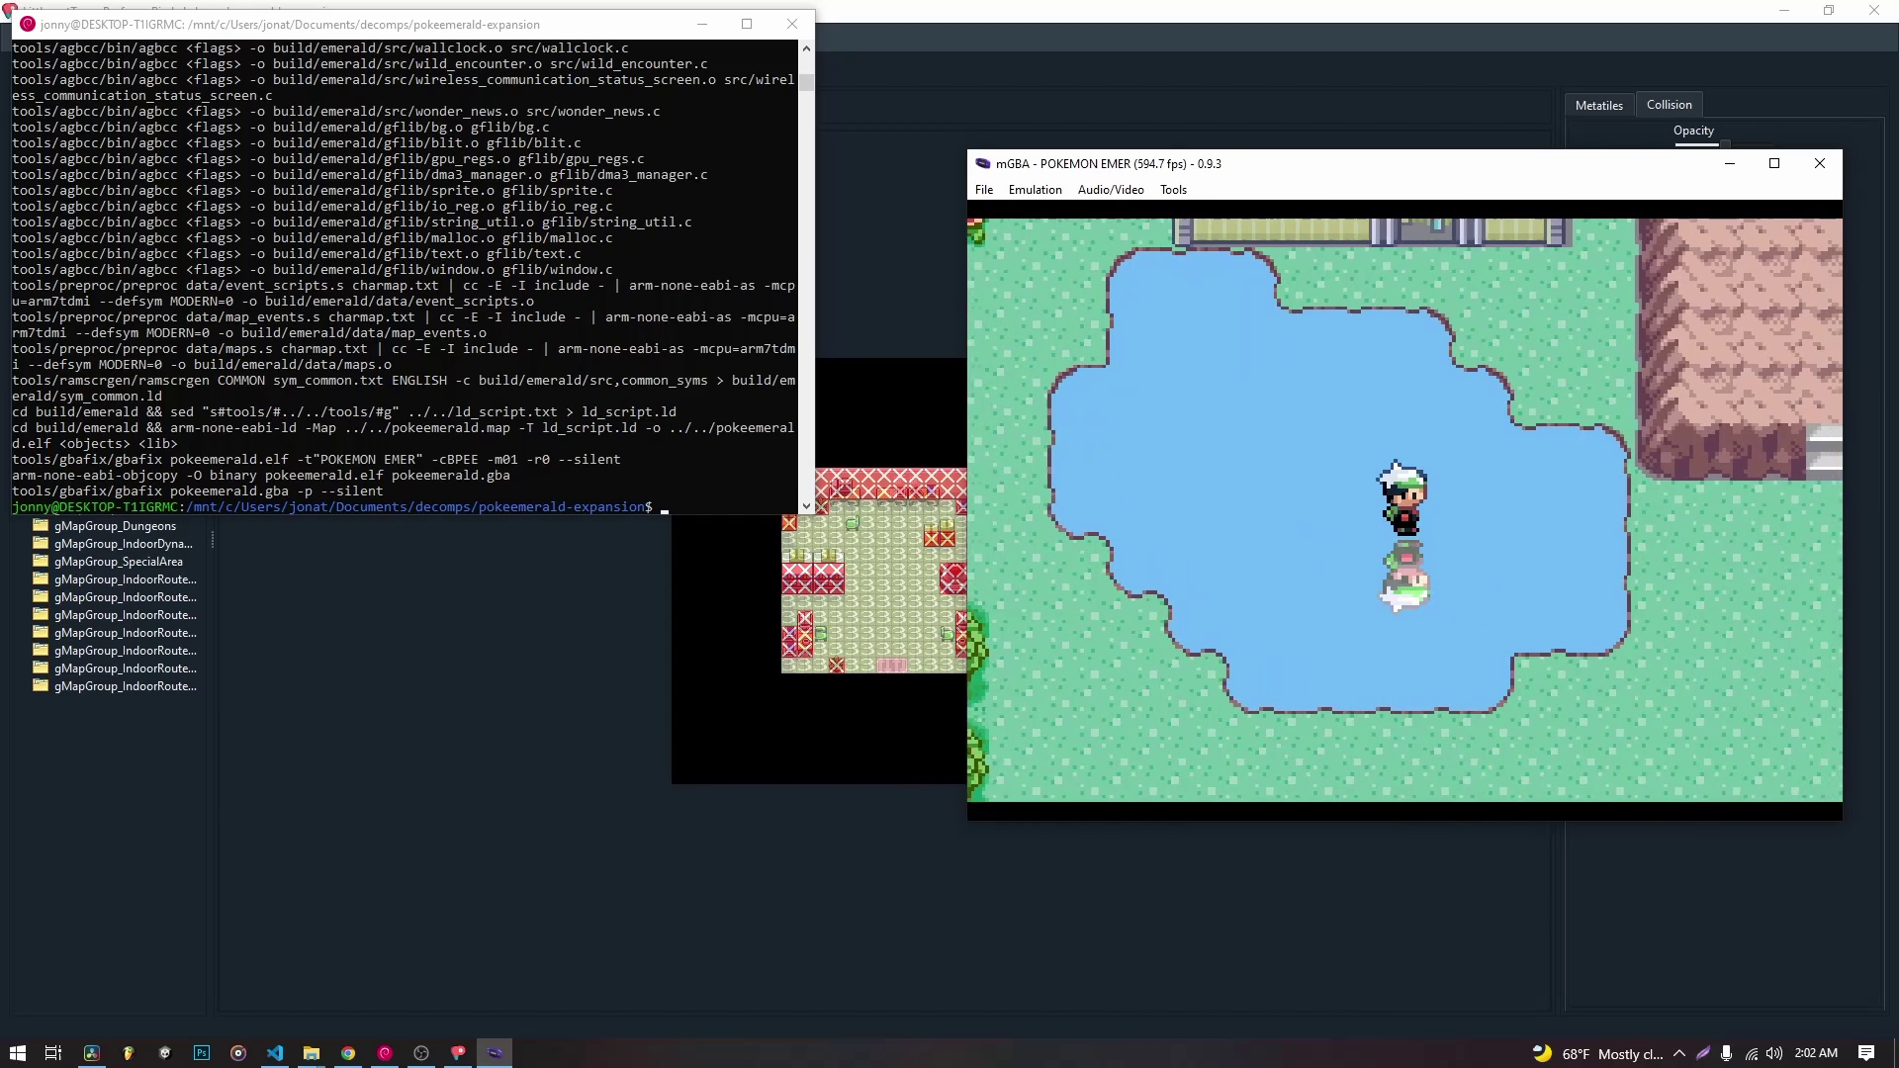
key("Up")
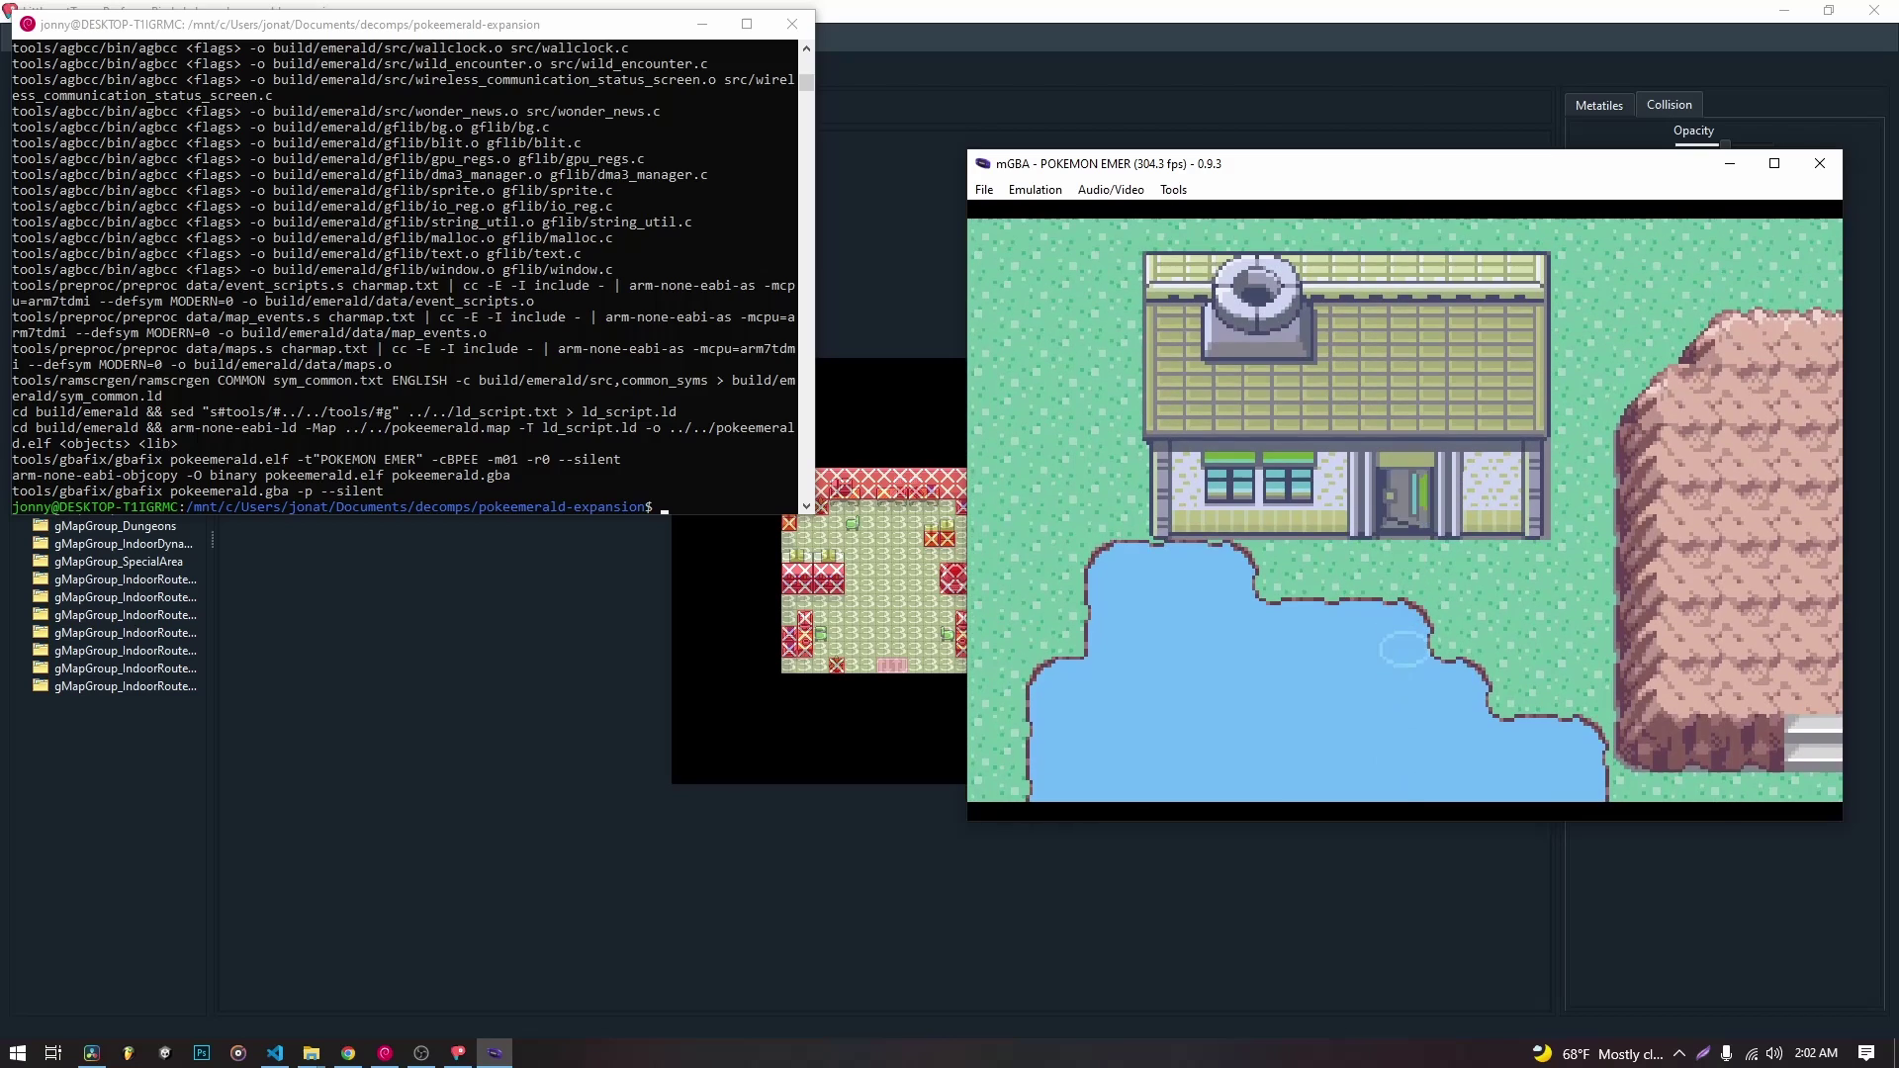
key("Up")
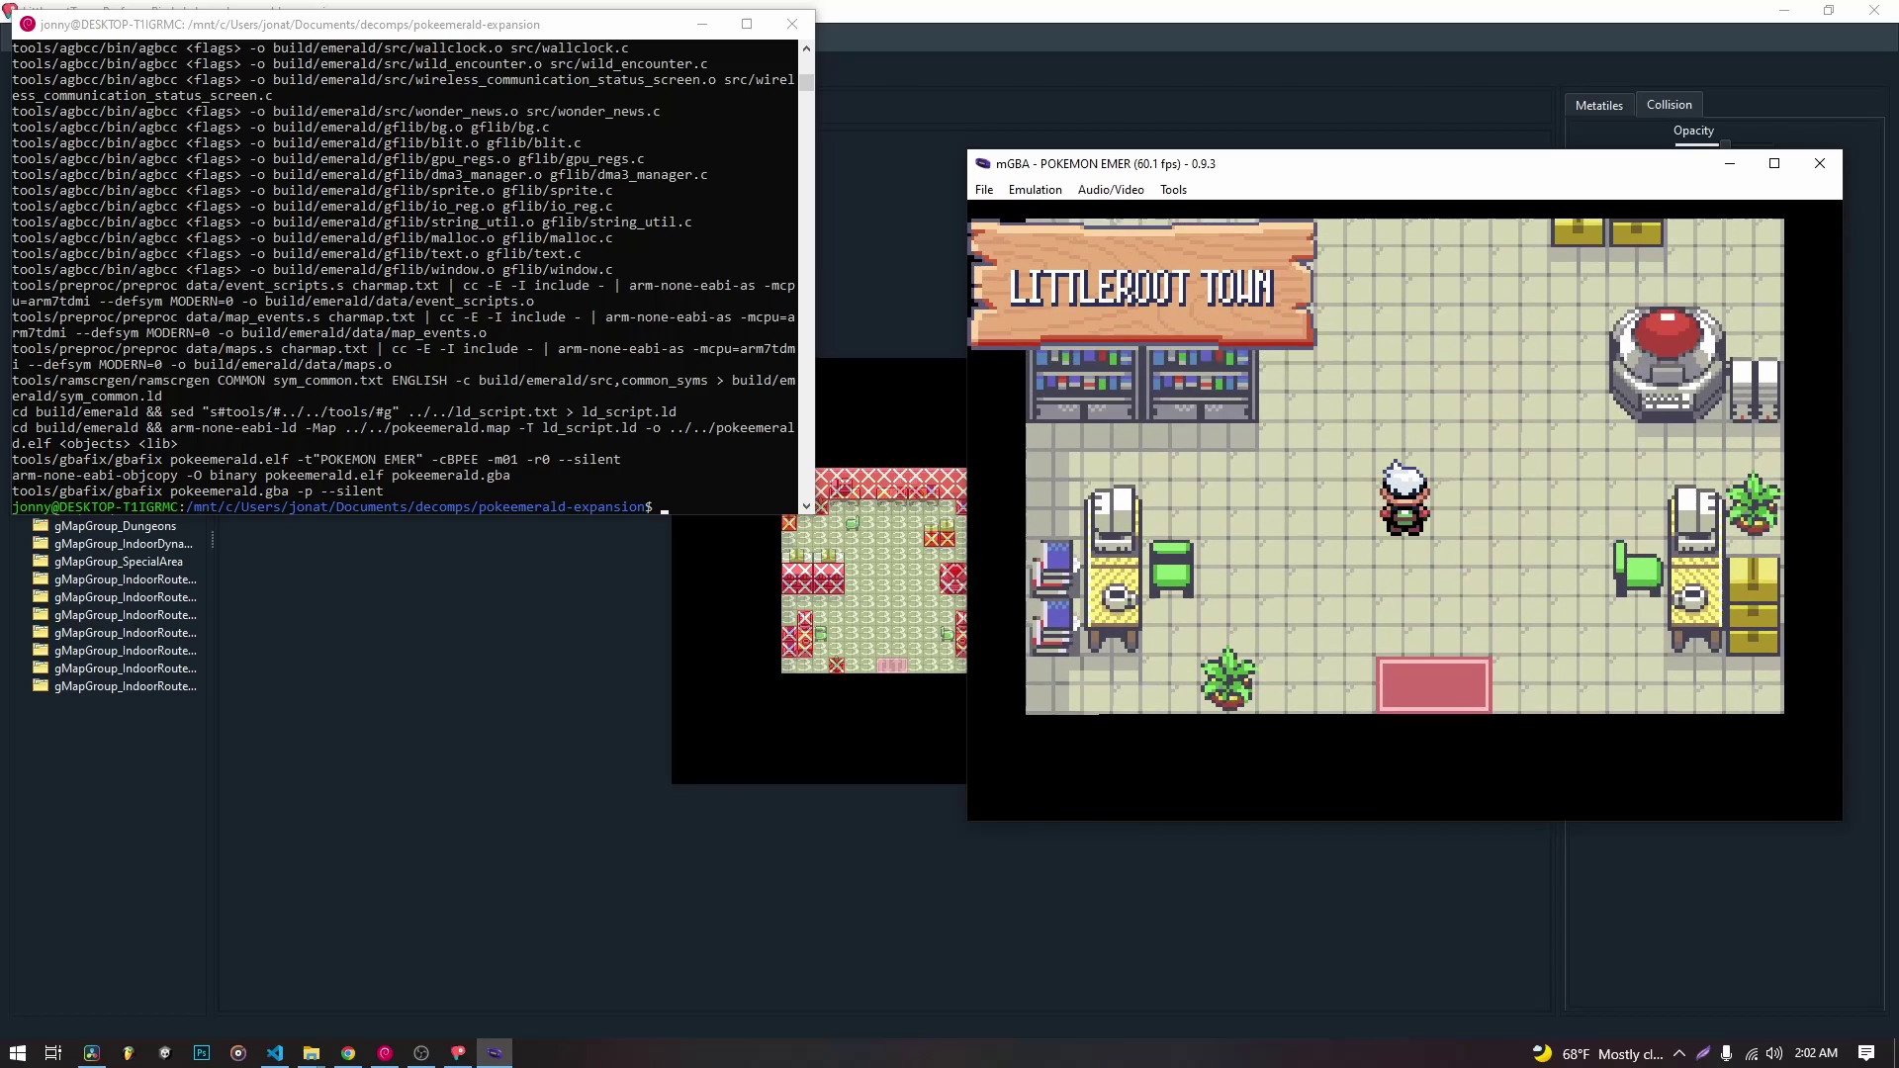
key("Down")
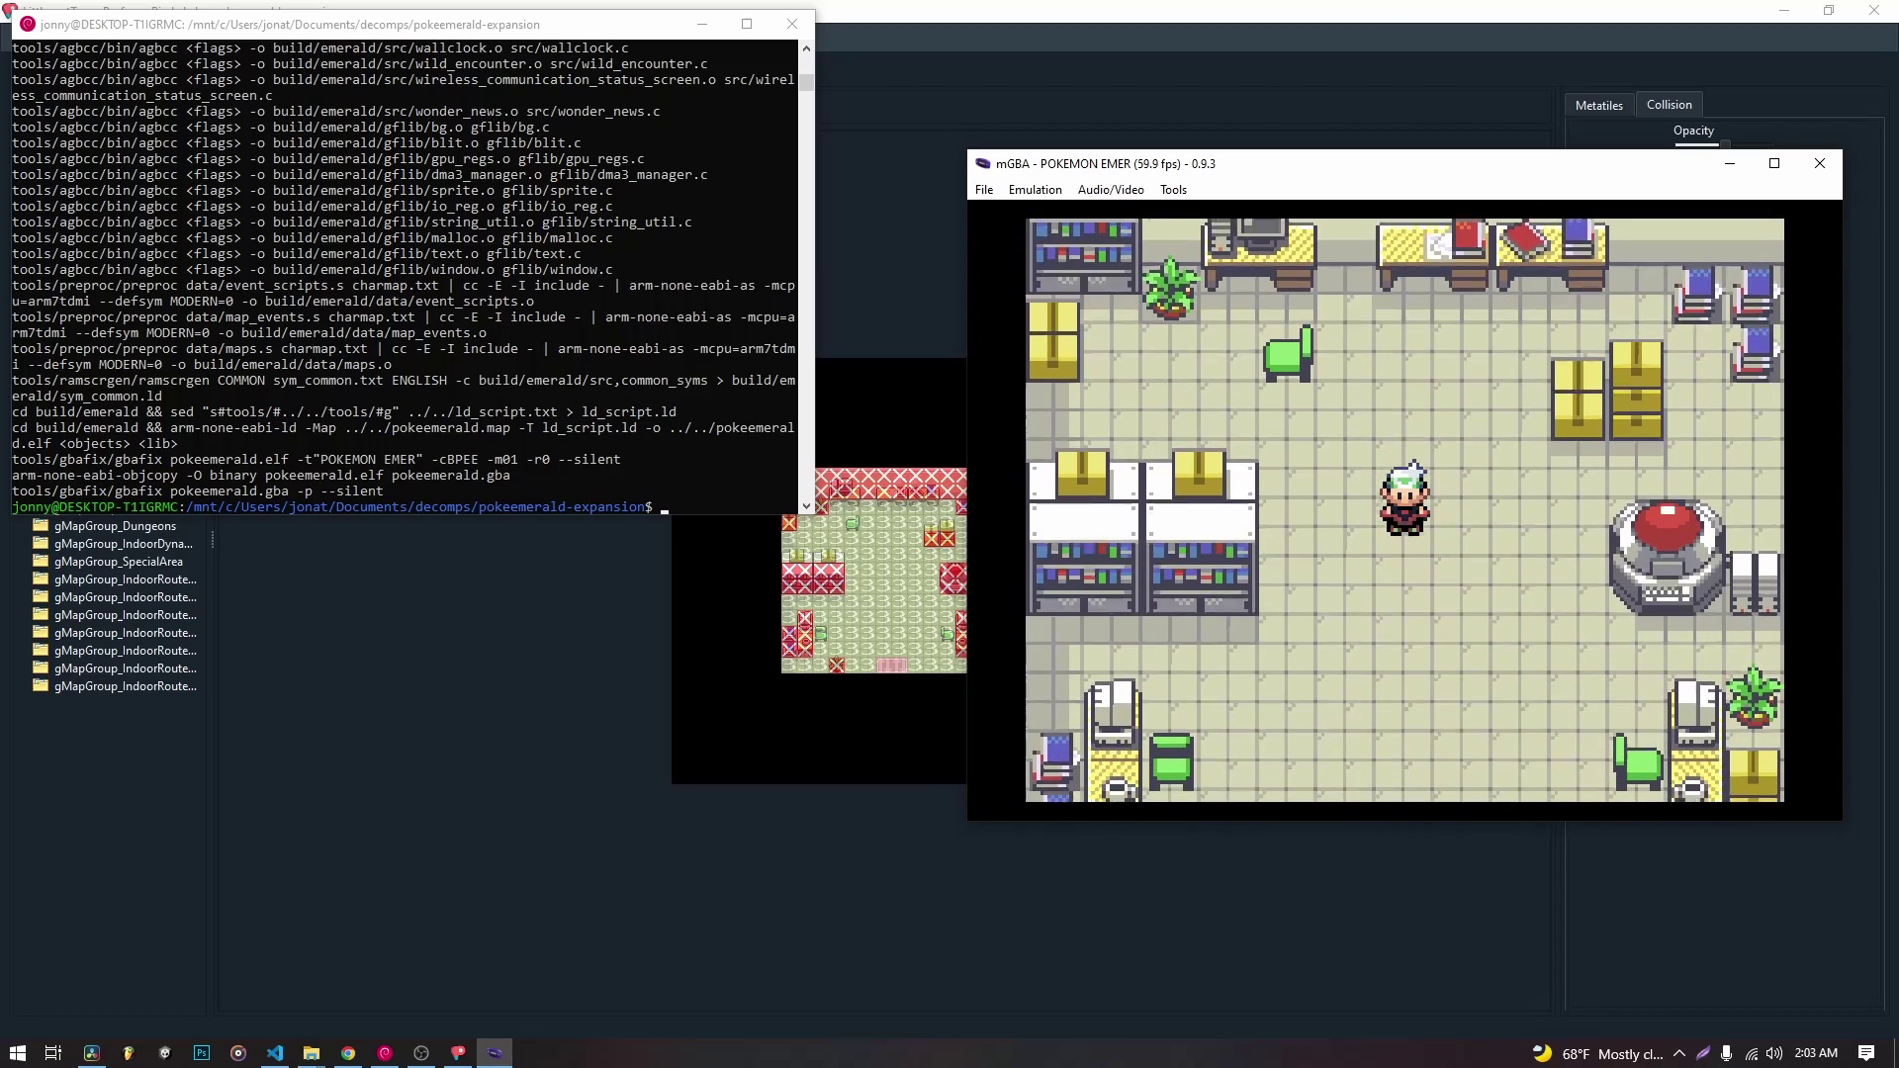
key("Up")
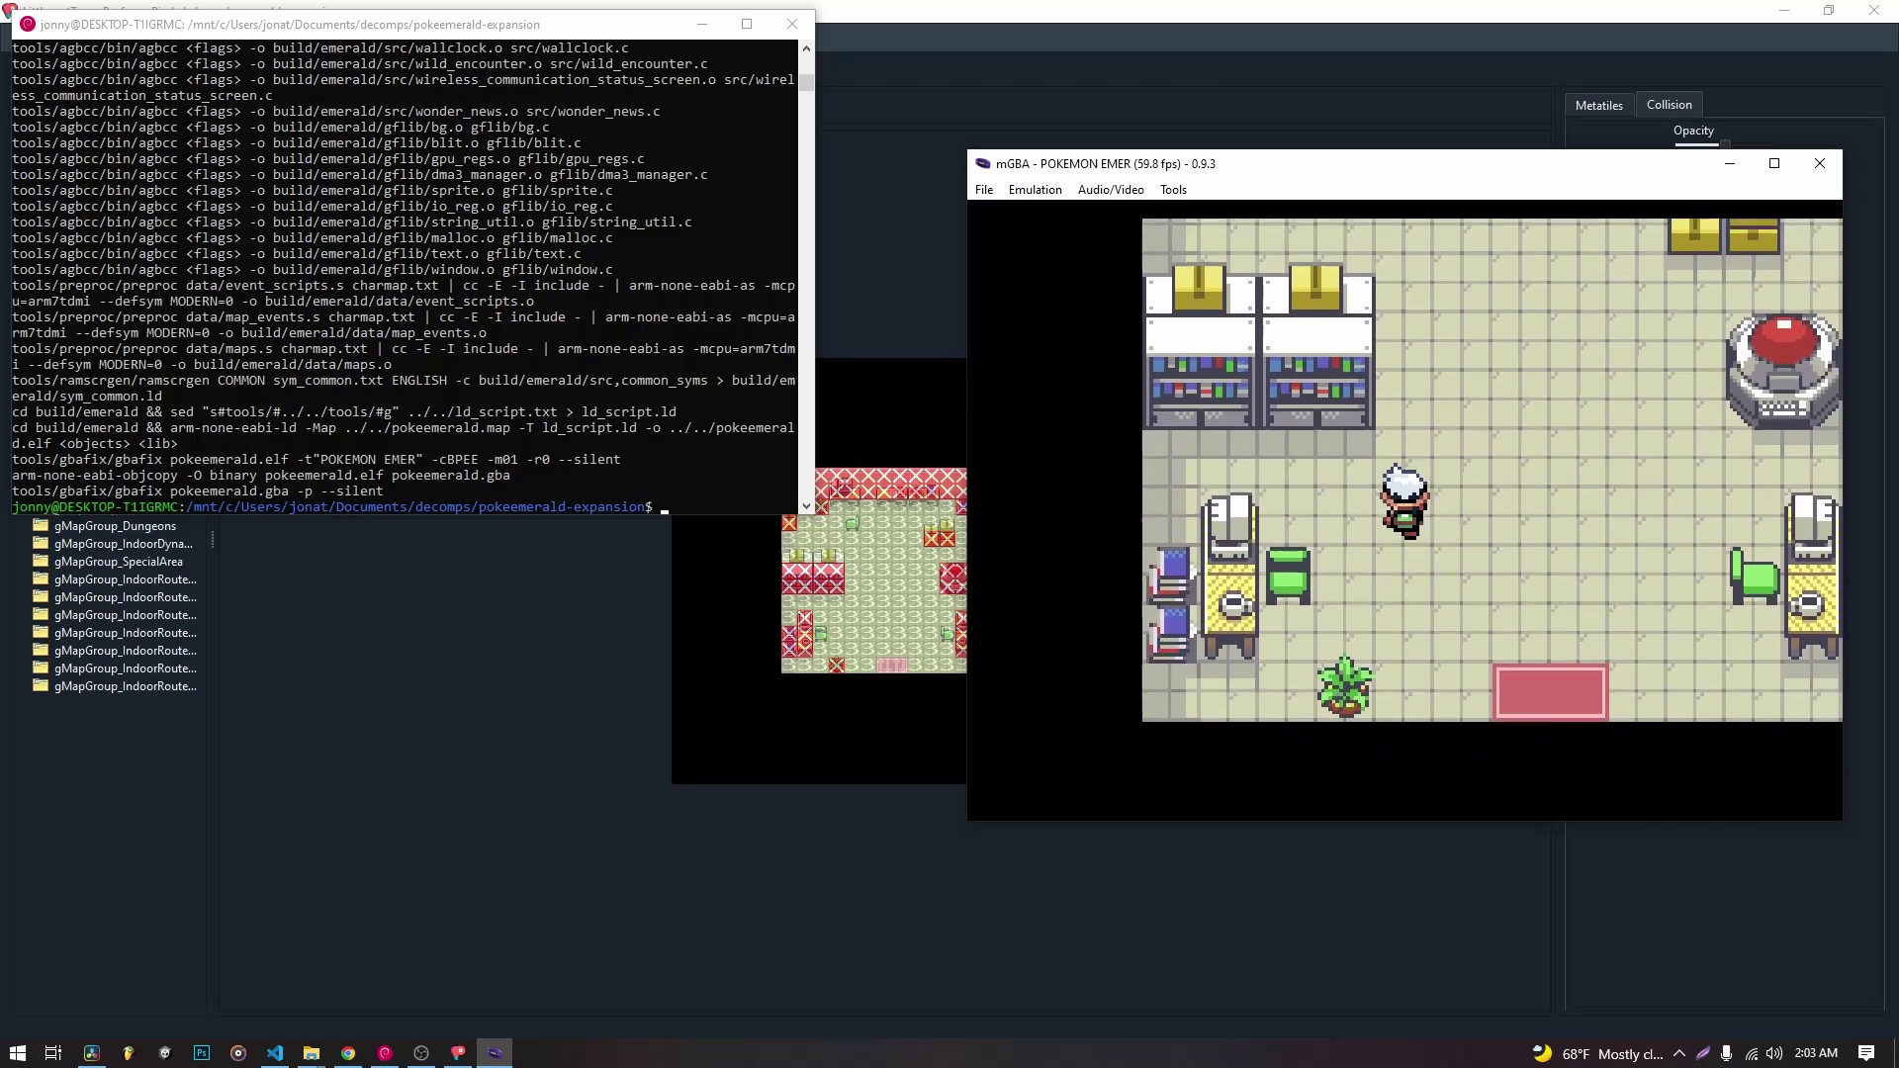
key("Right")
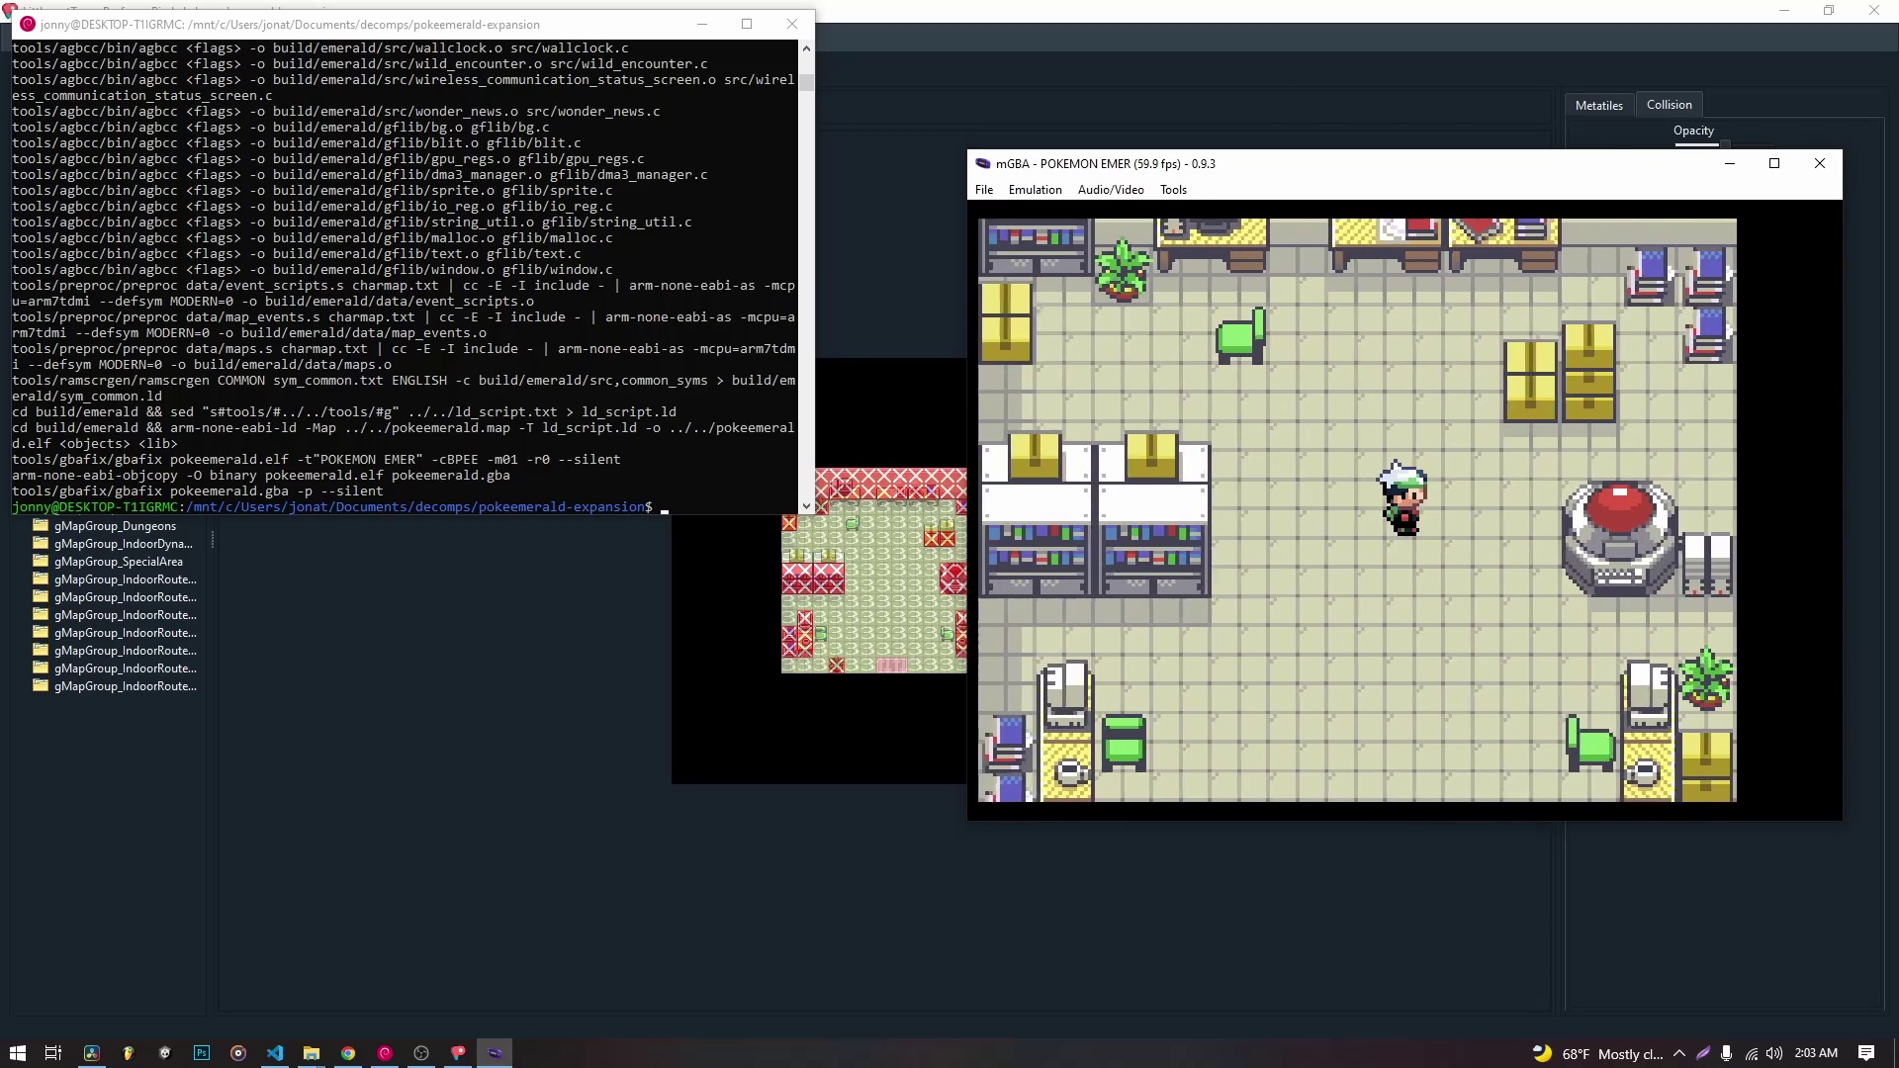
key("Down")
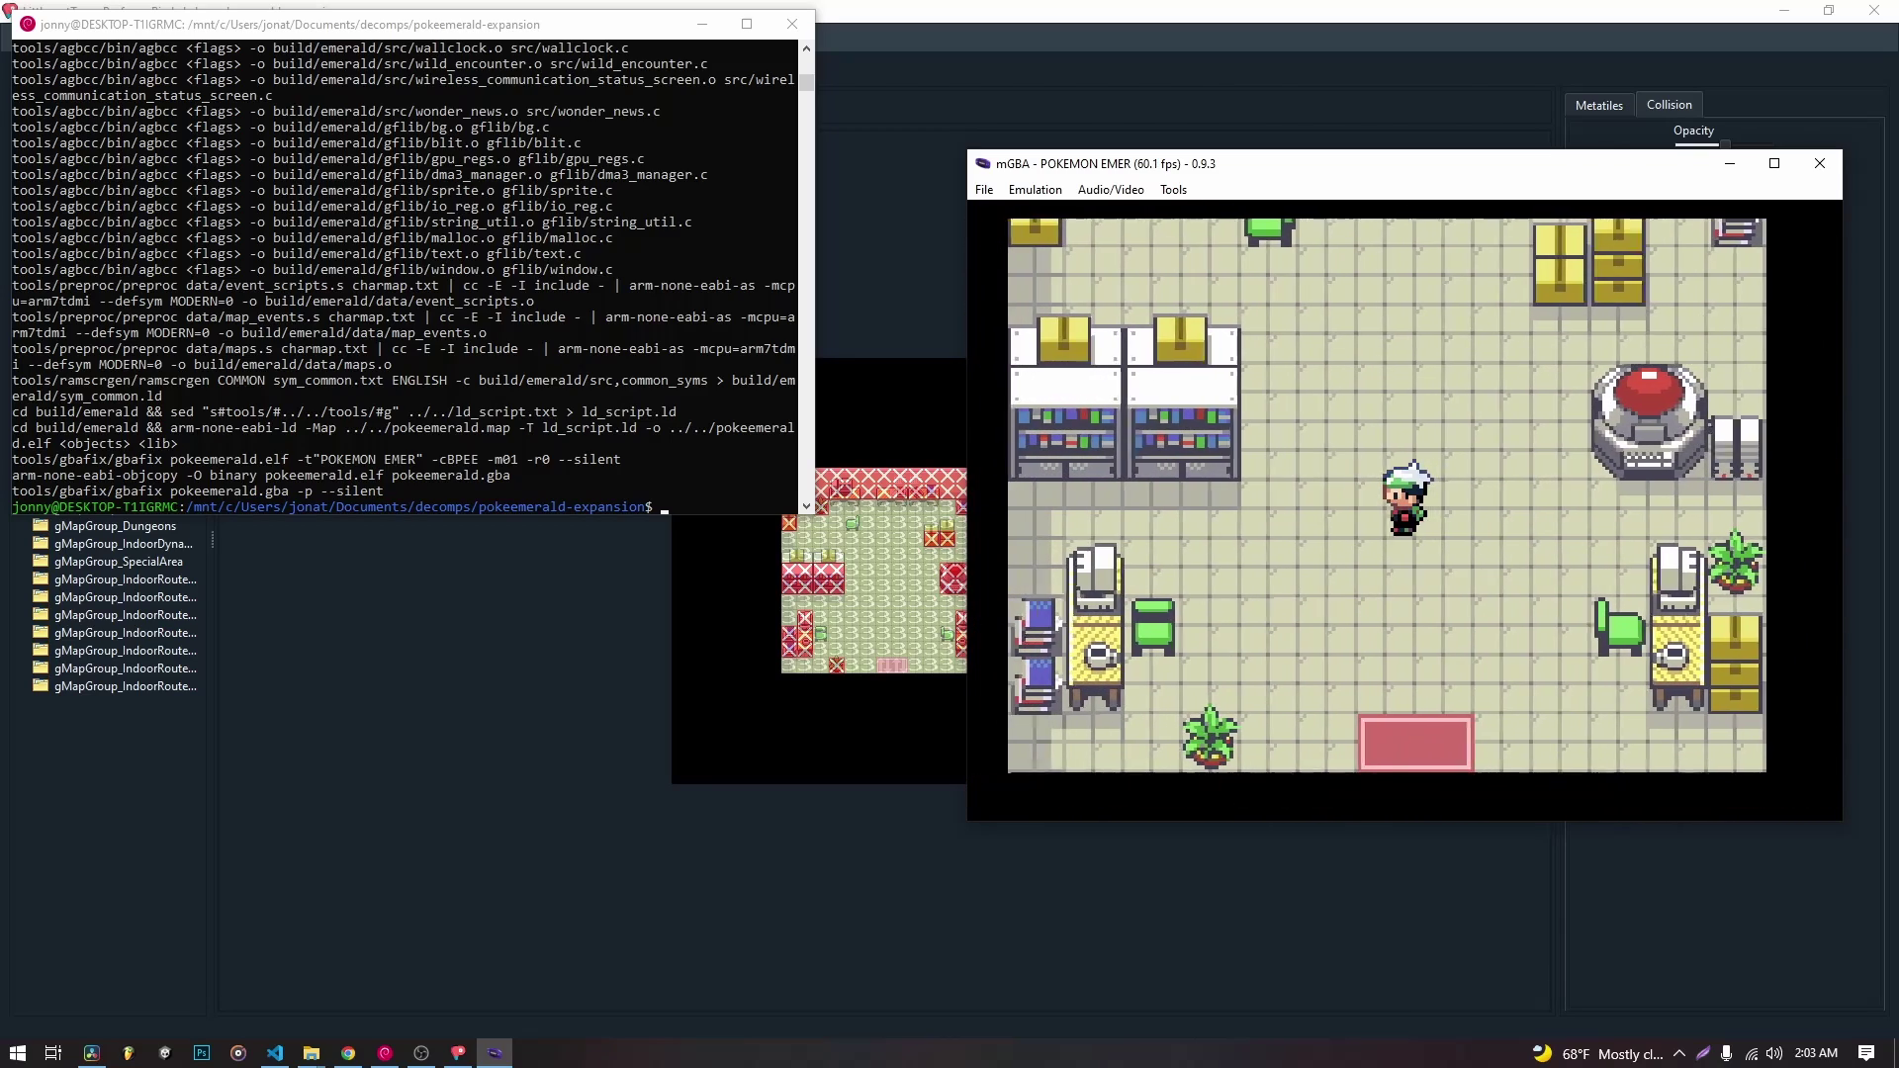
key("Up")
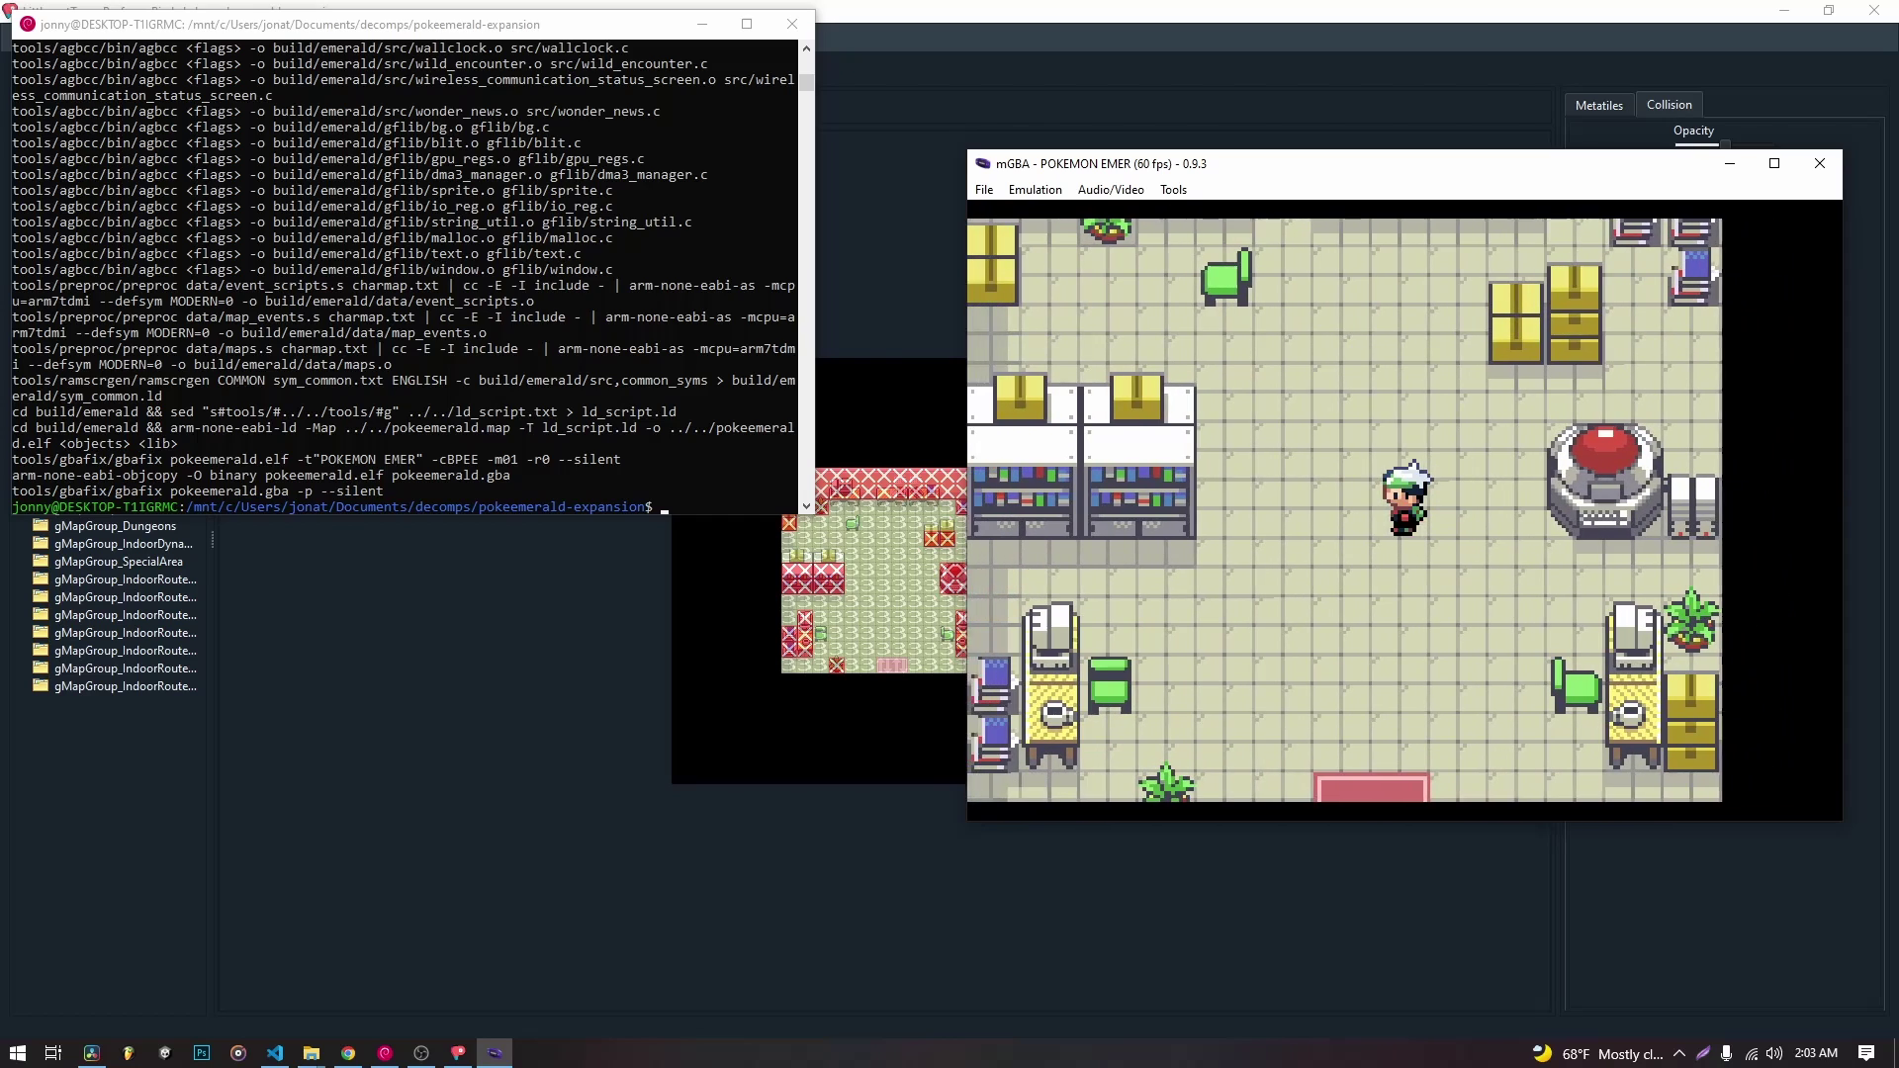
key("Up")
key("Right")
key("Down")
key("Down")
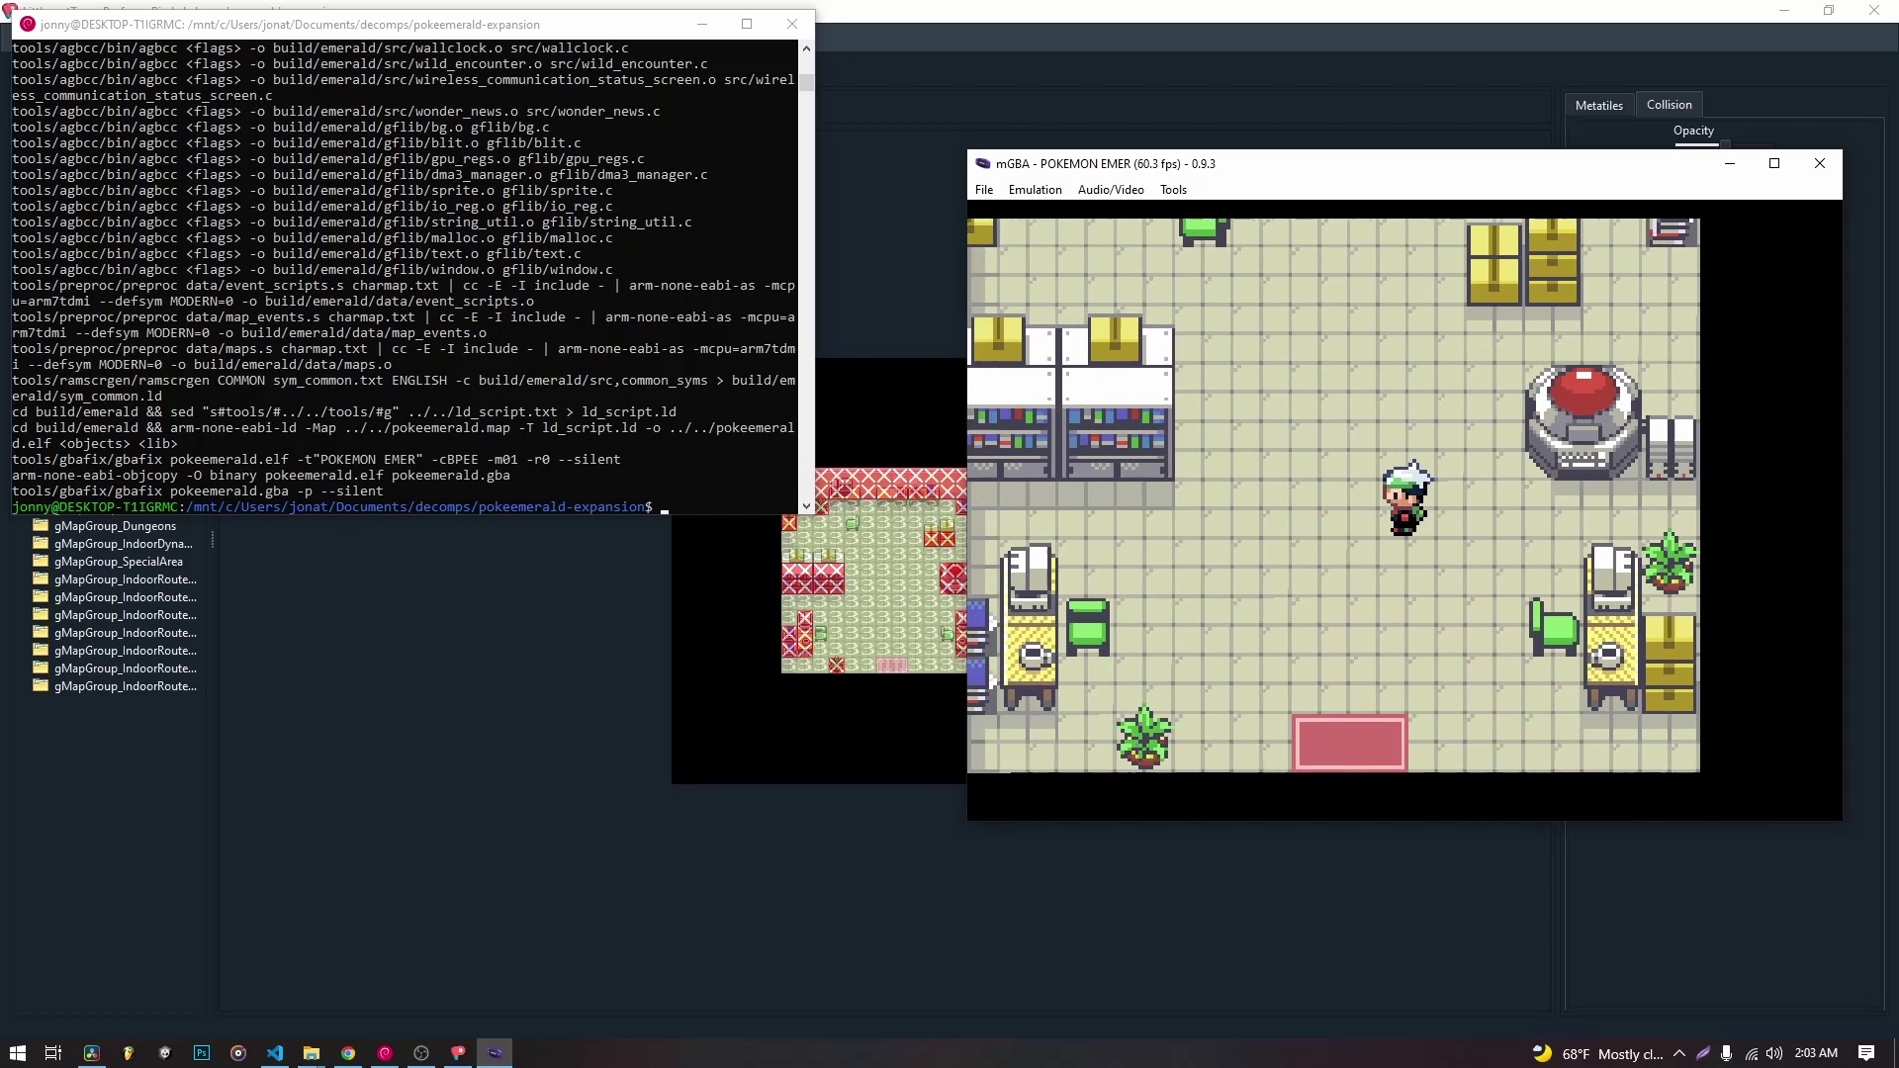
Walk down and left onto the lab's red exit rug.
key("Left")
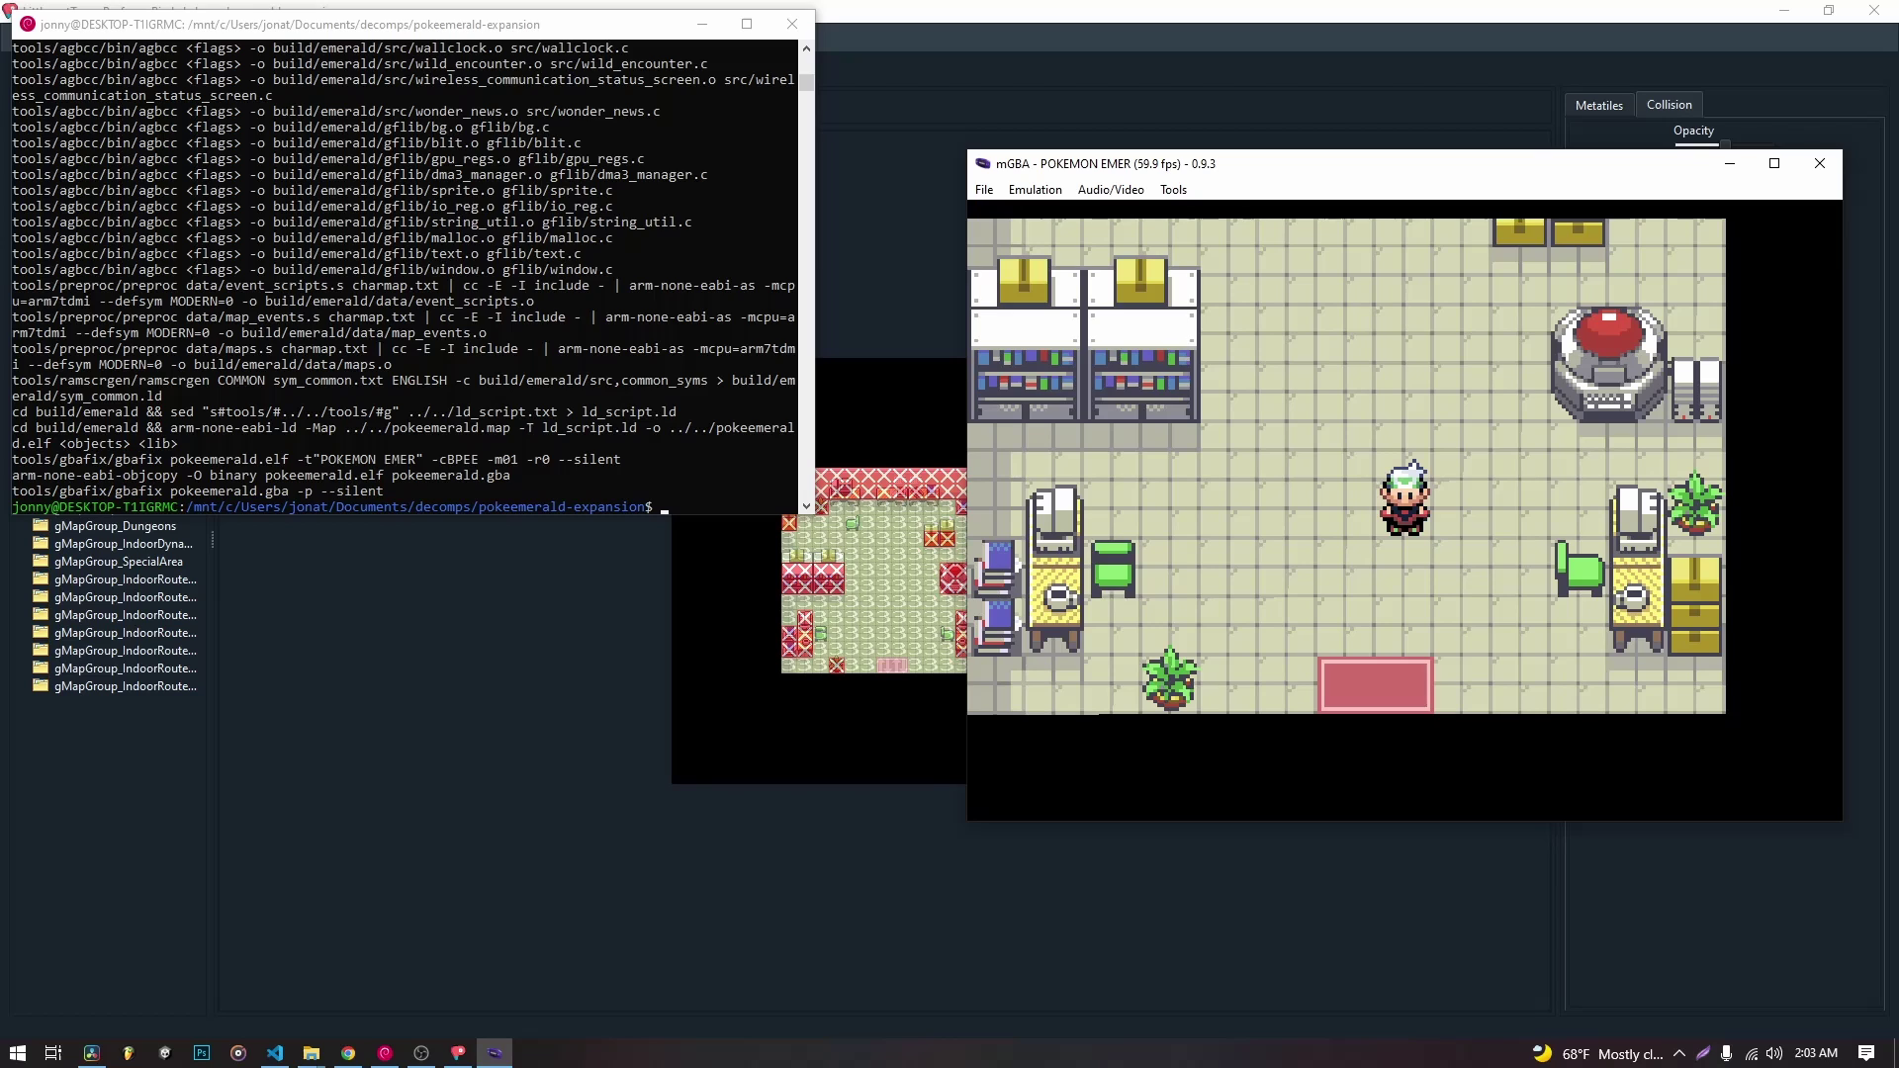
key("Down")
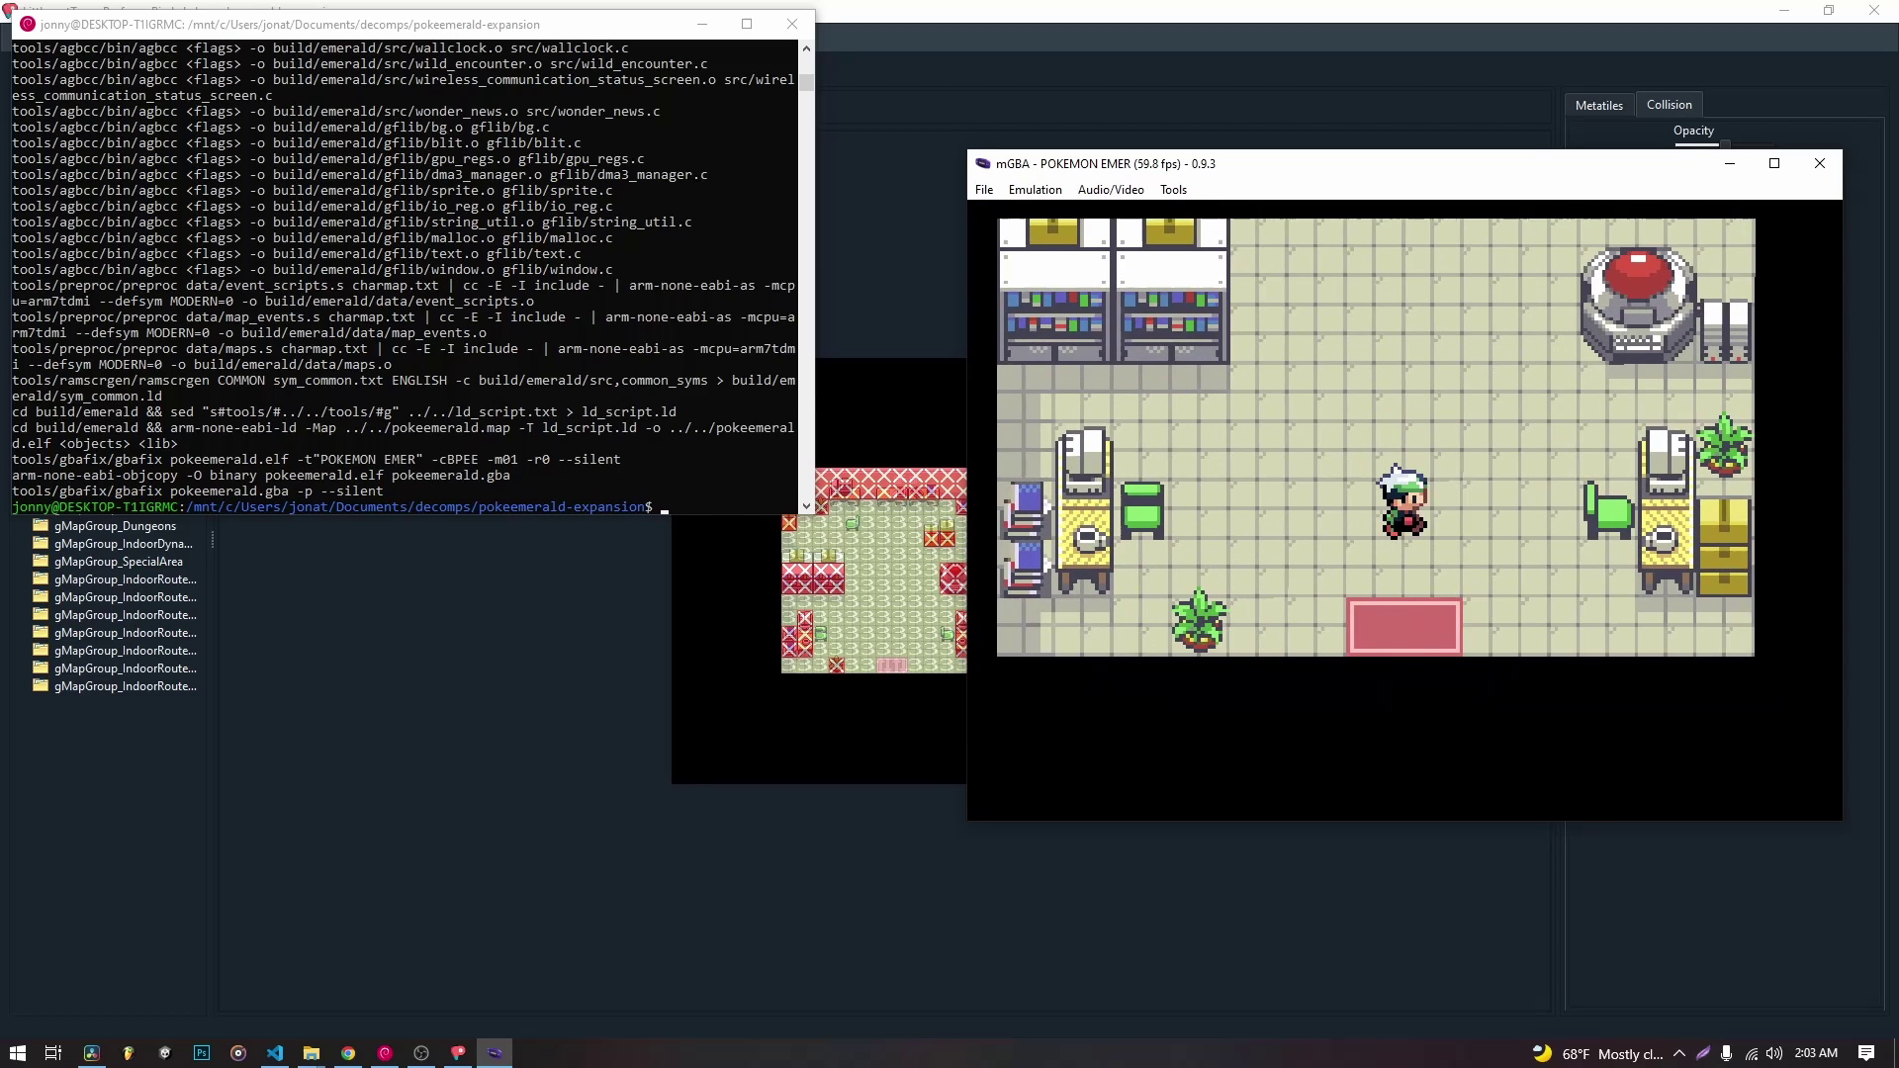
key("Right")
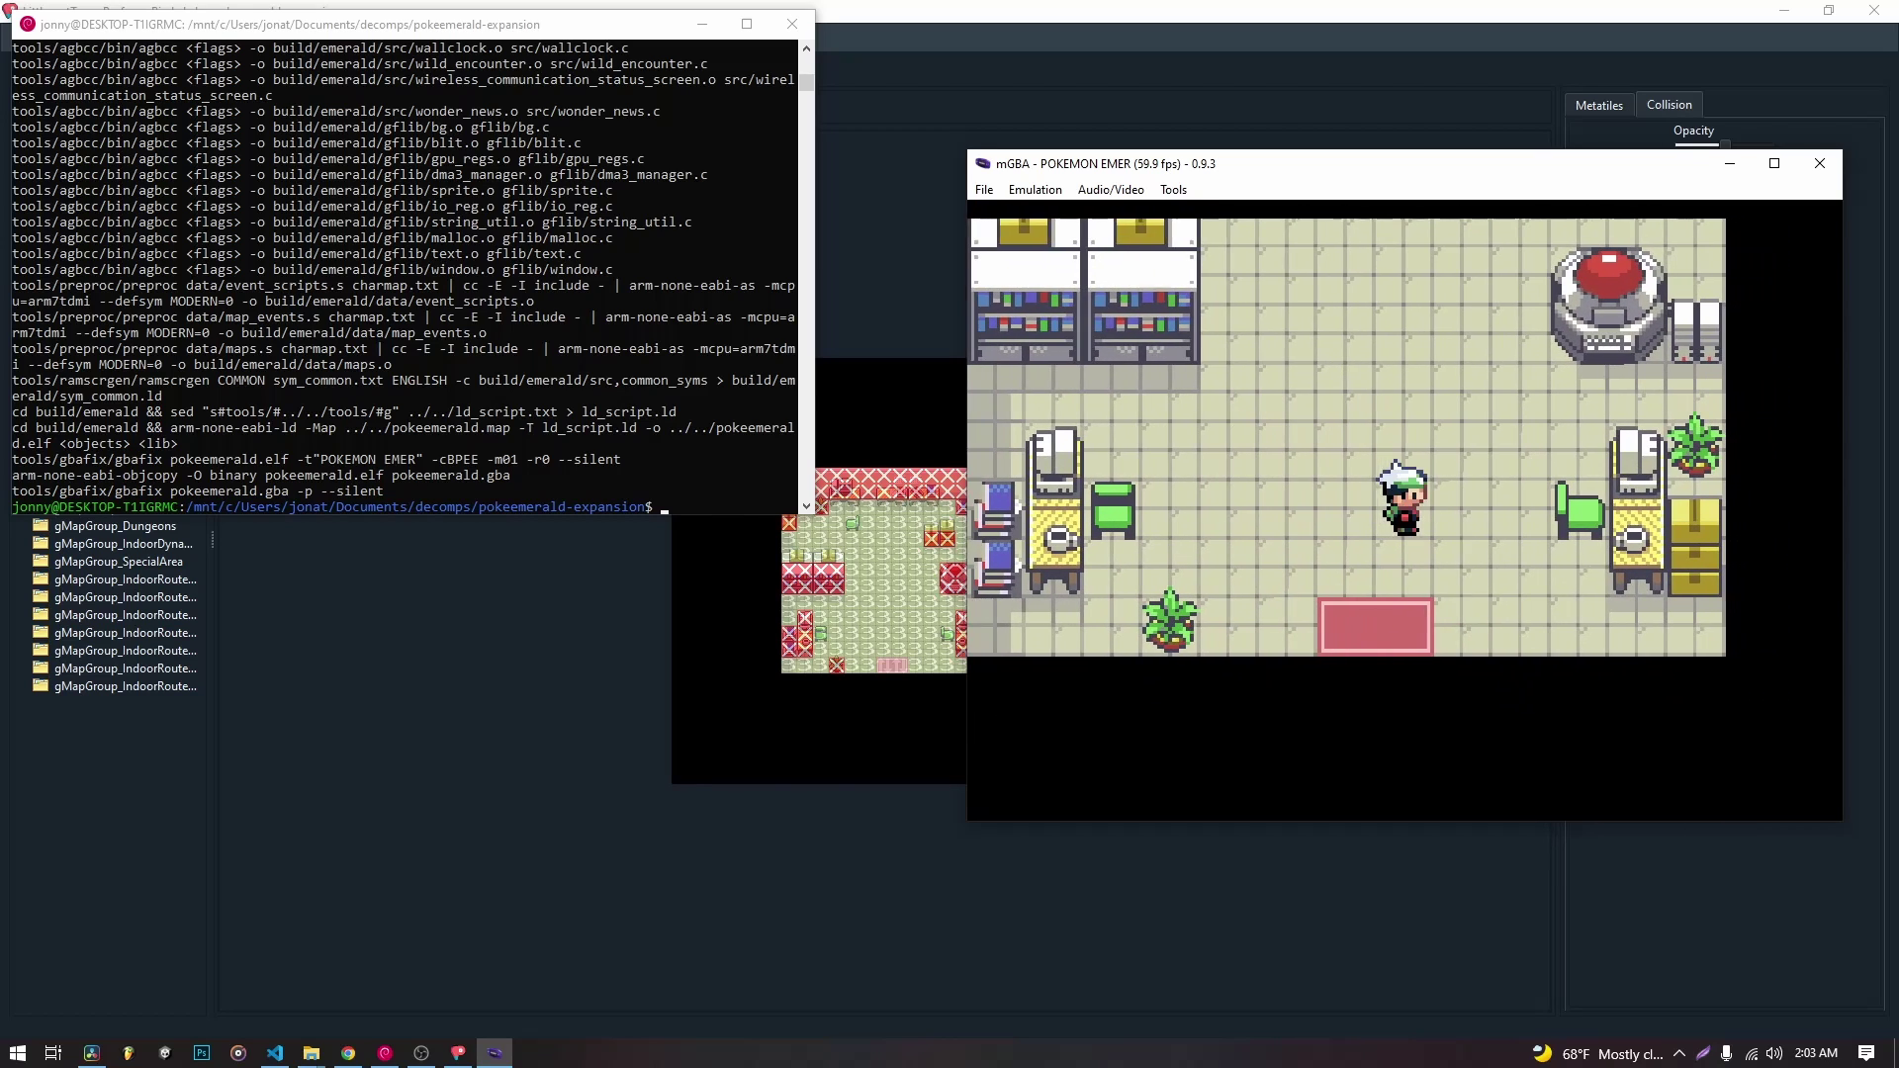
key("Down")
key("Left")
key("Down")
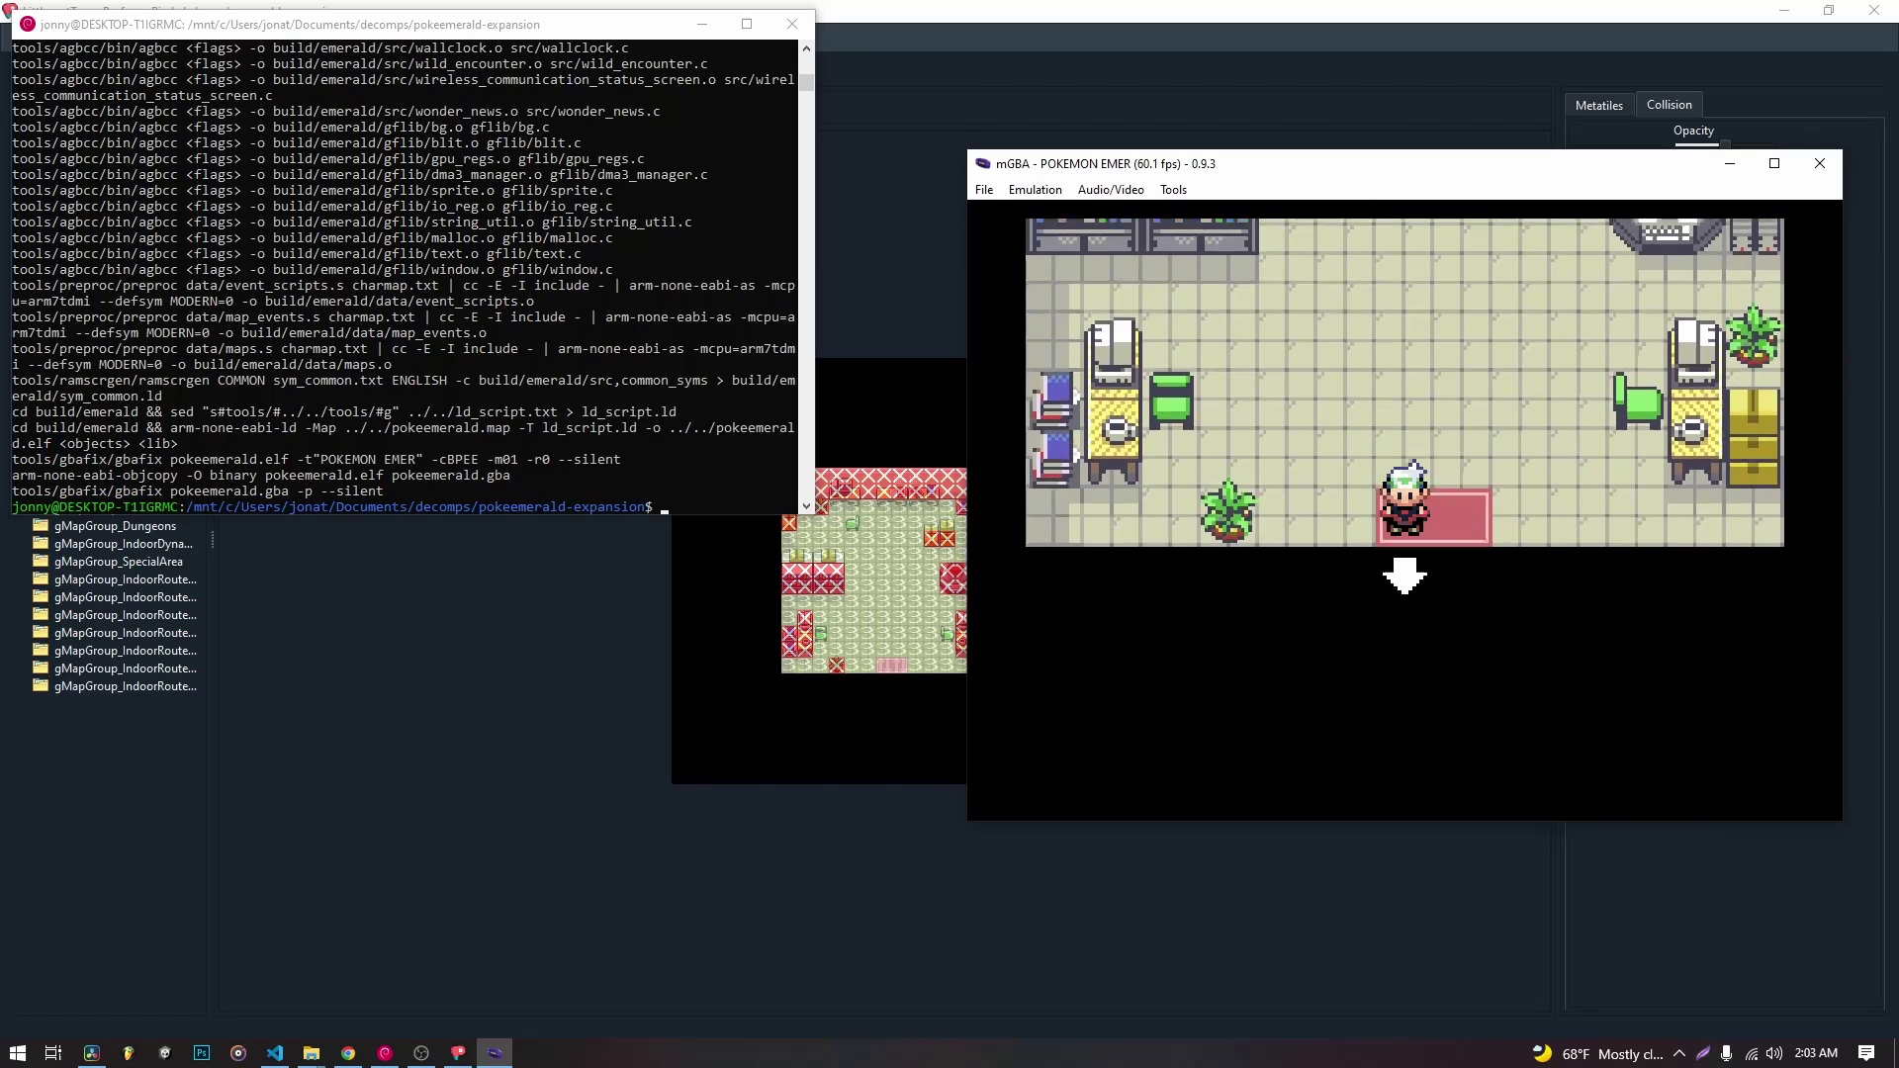
Walk into Littleroot Town, surf across the pond, and enter the new lab door.
key("Left")
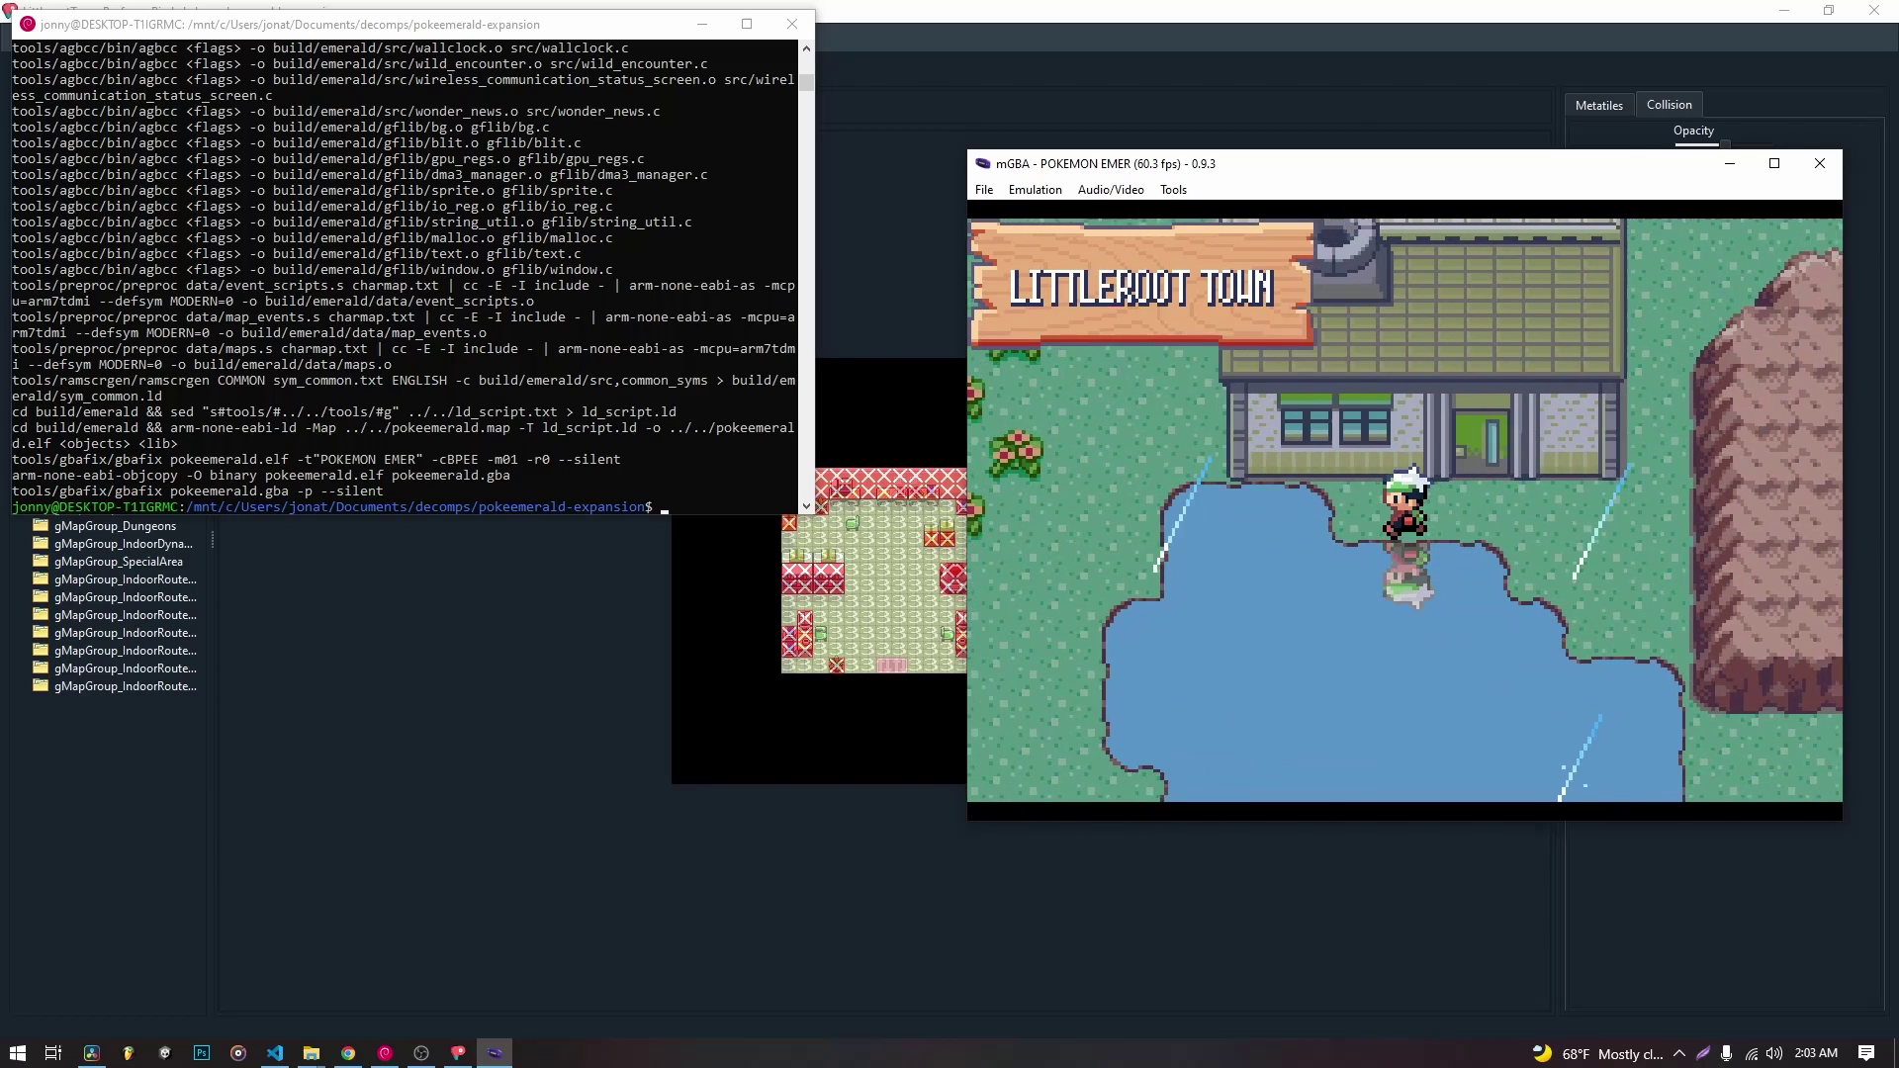
key("Left")
key("Down")
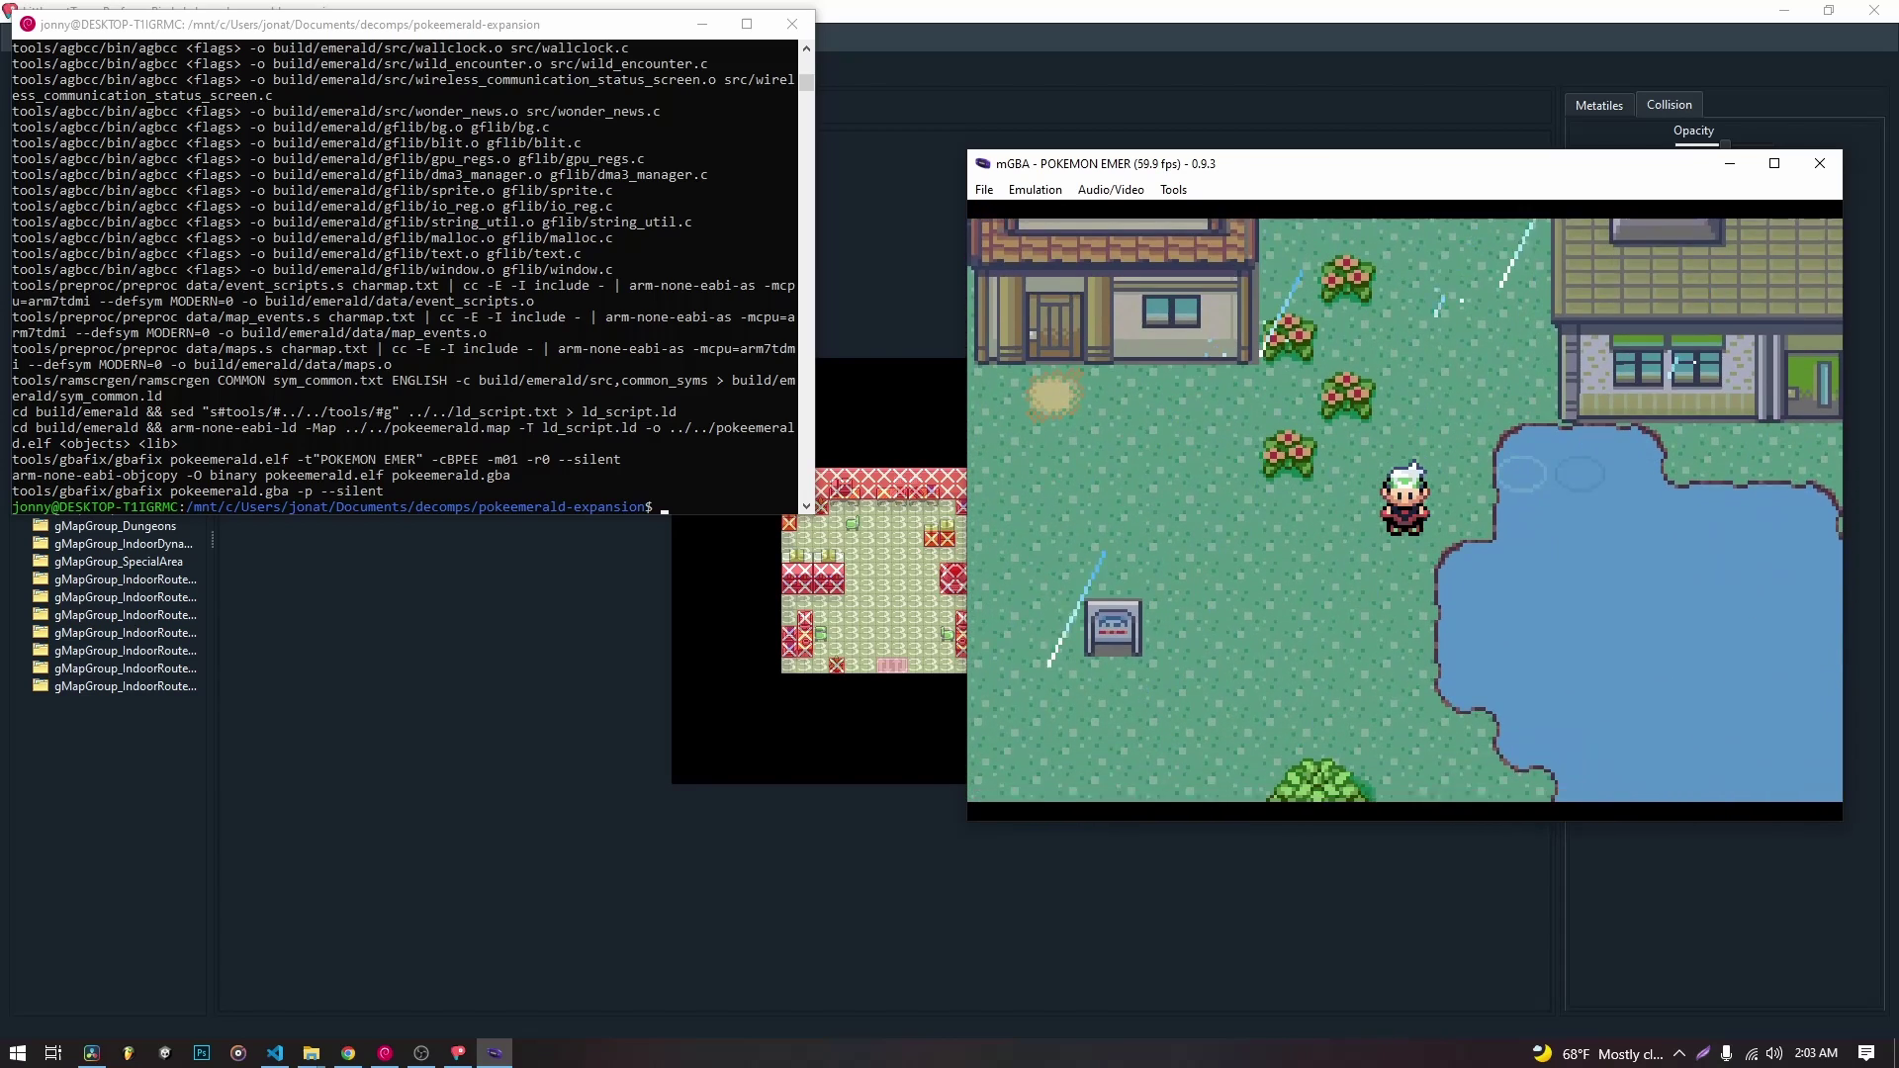
key("Right")
key("Up")
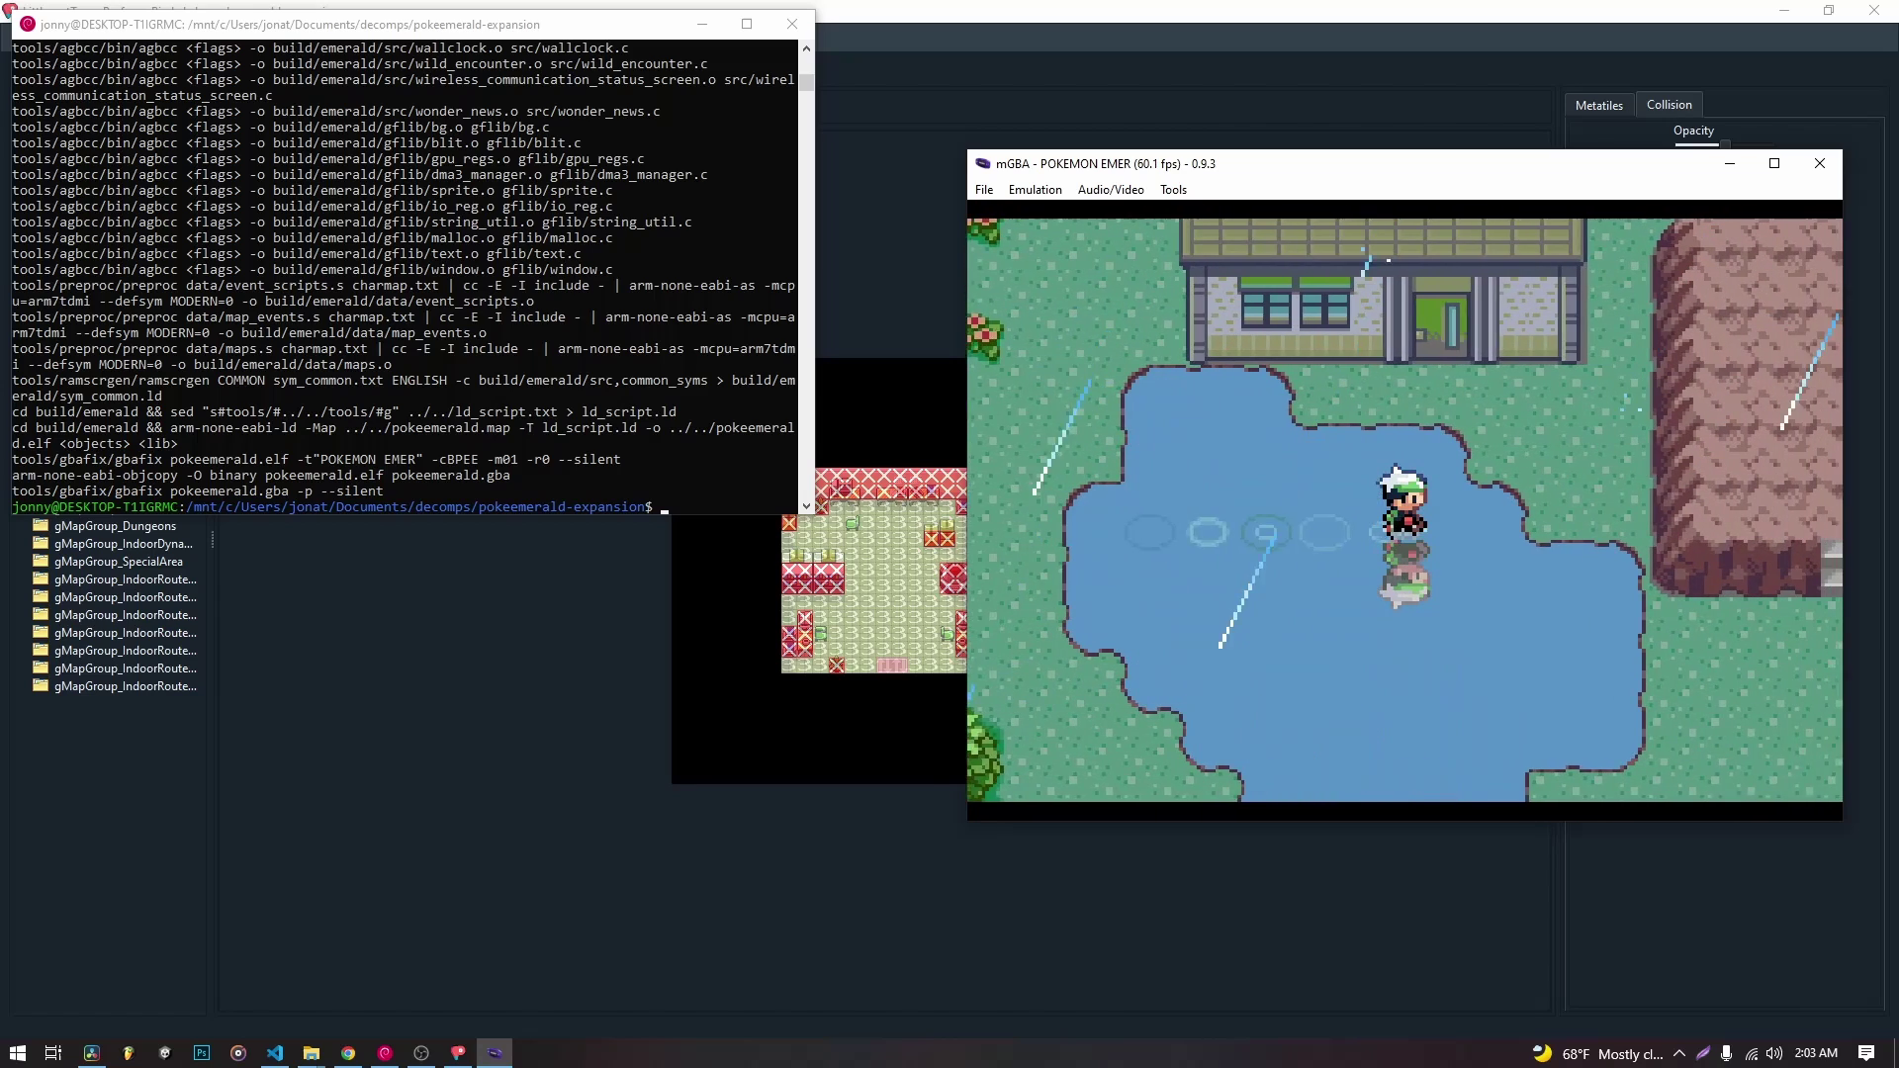
key("Up")
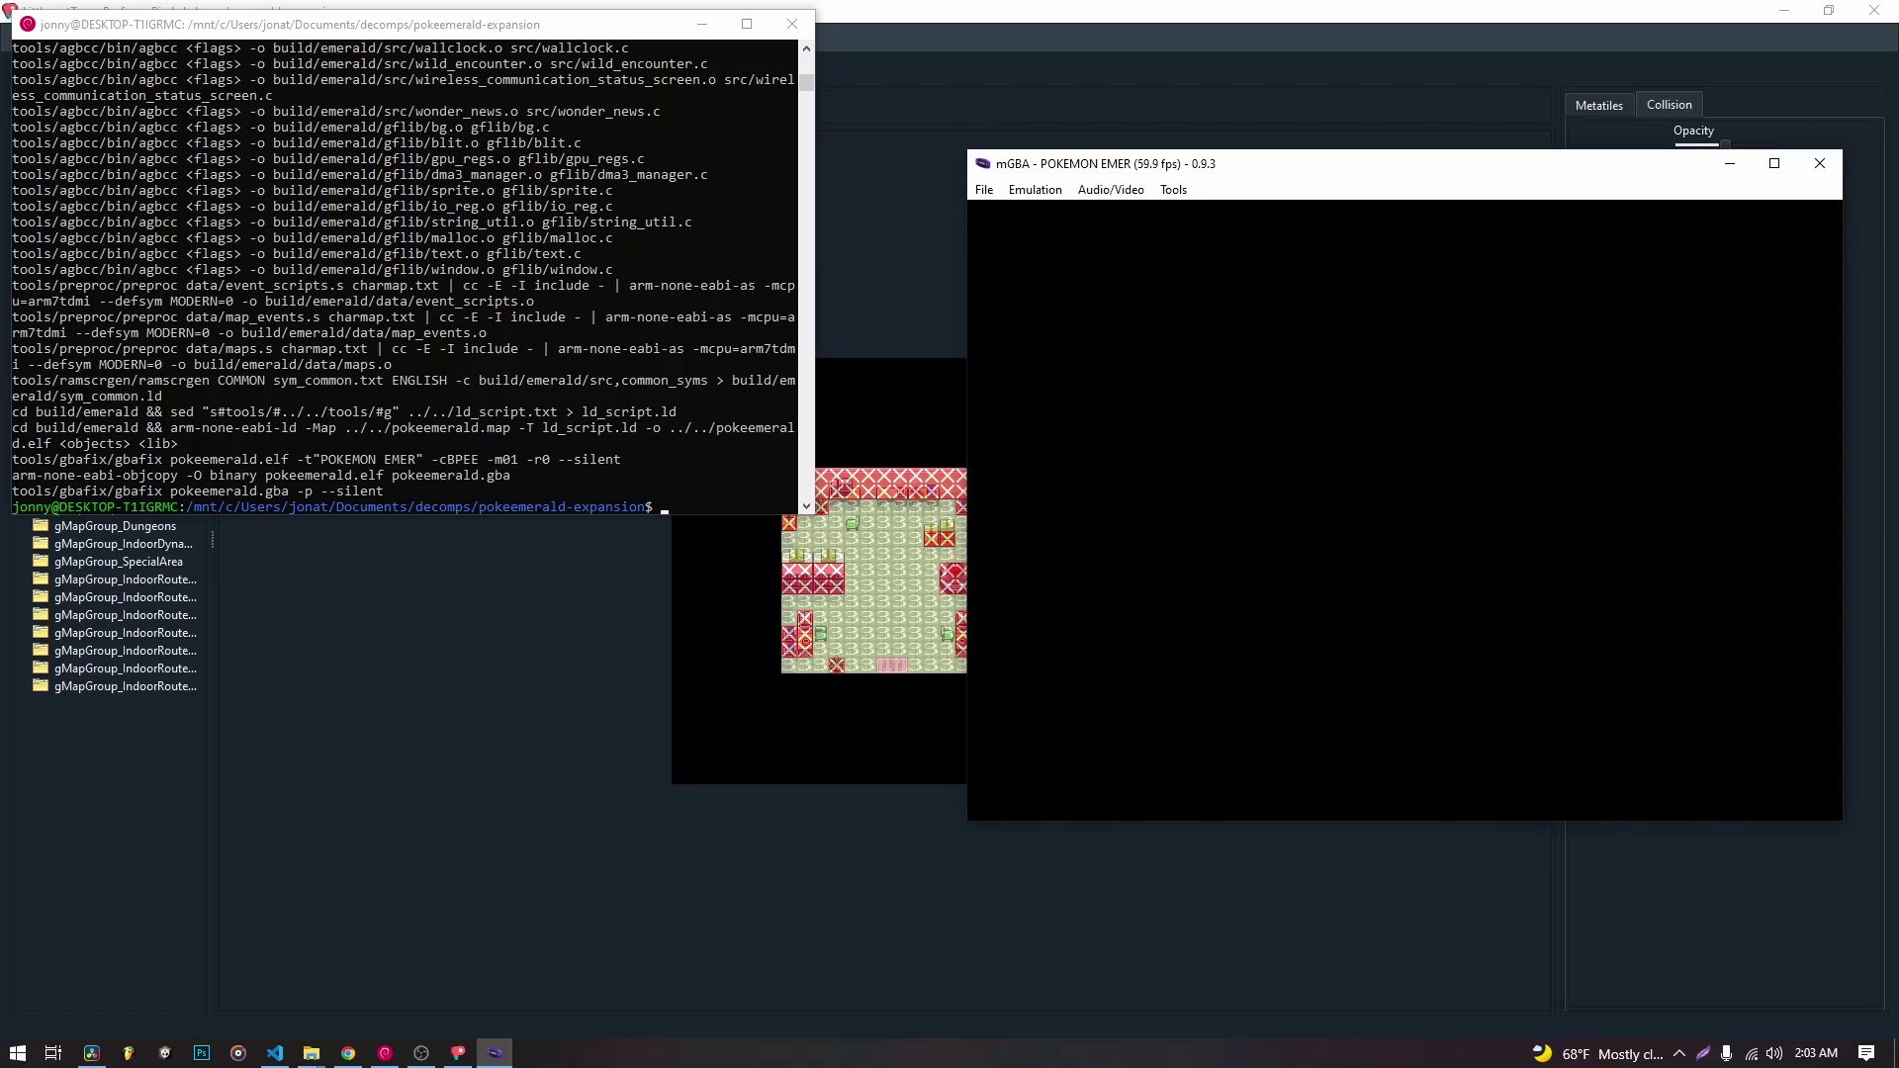
Take the new lab's exit rug, land inside a lab, then return to Porymap.
key("Right")
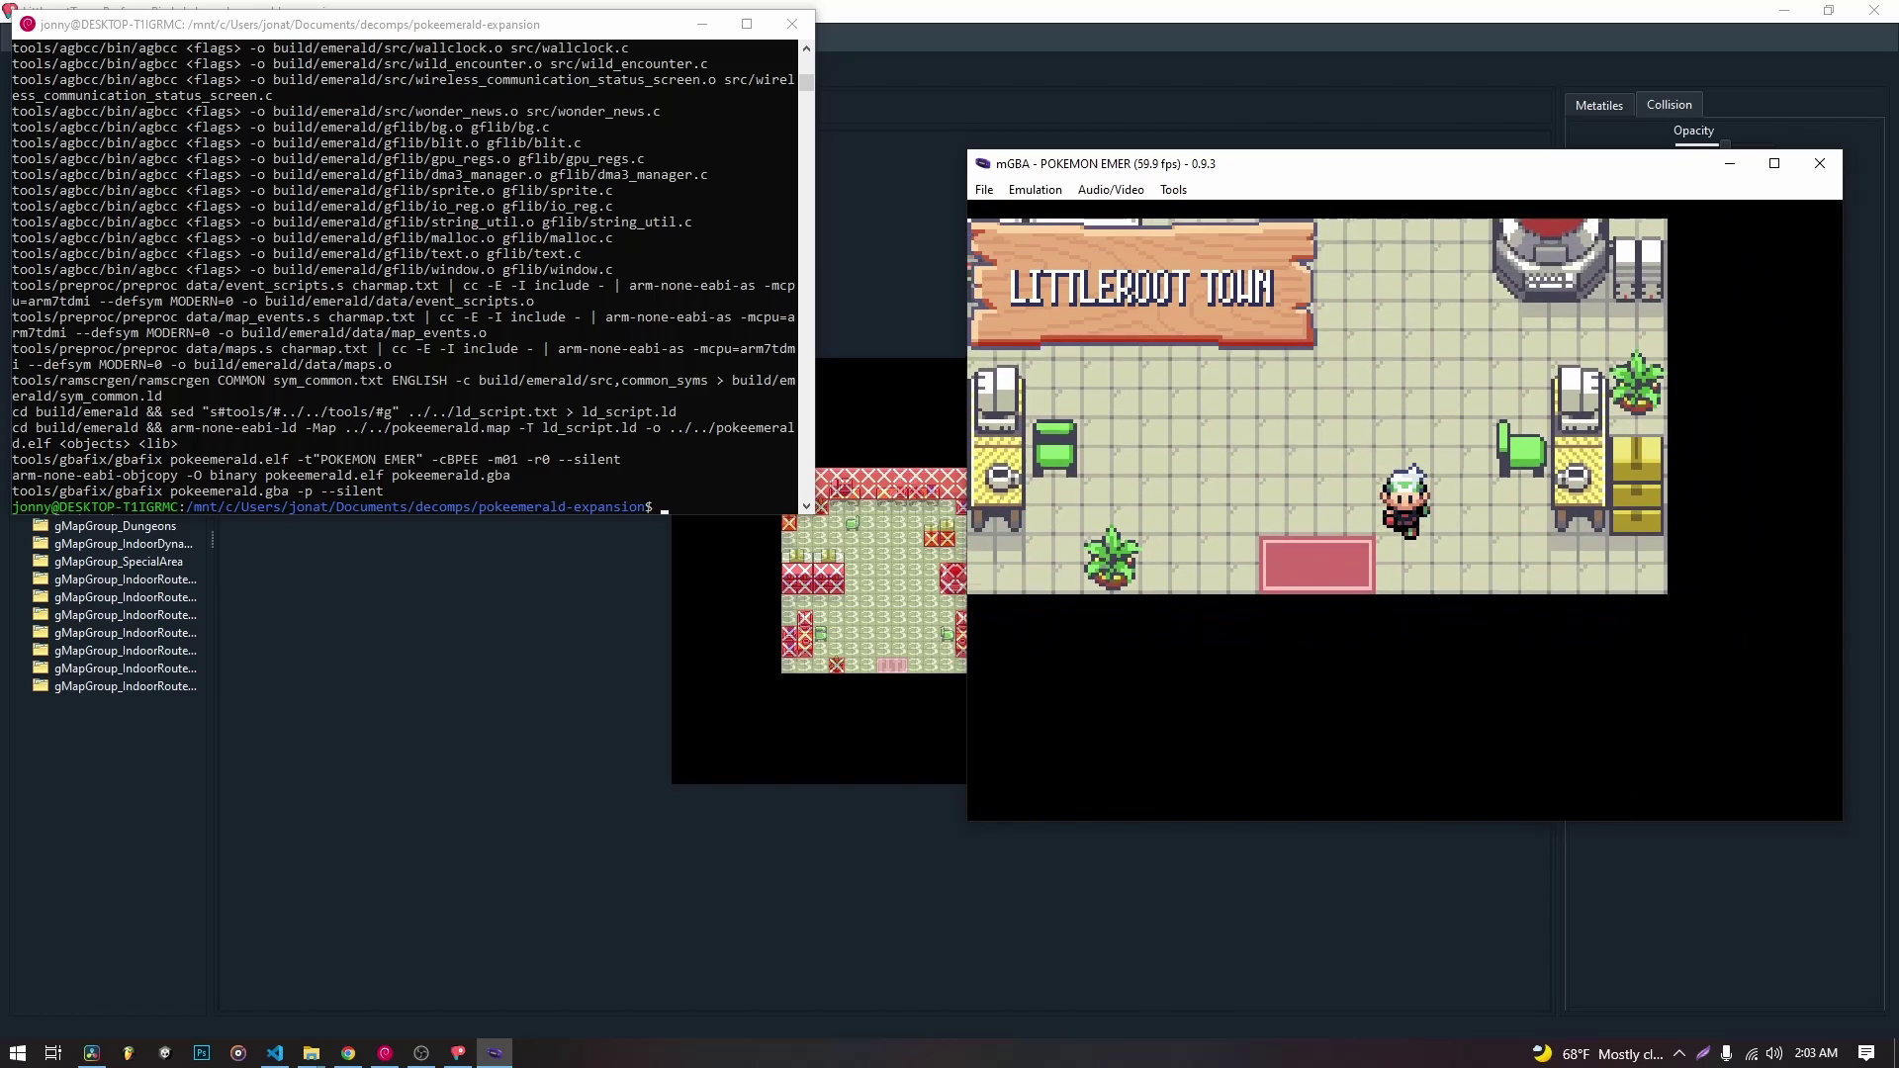
key("Down")
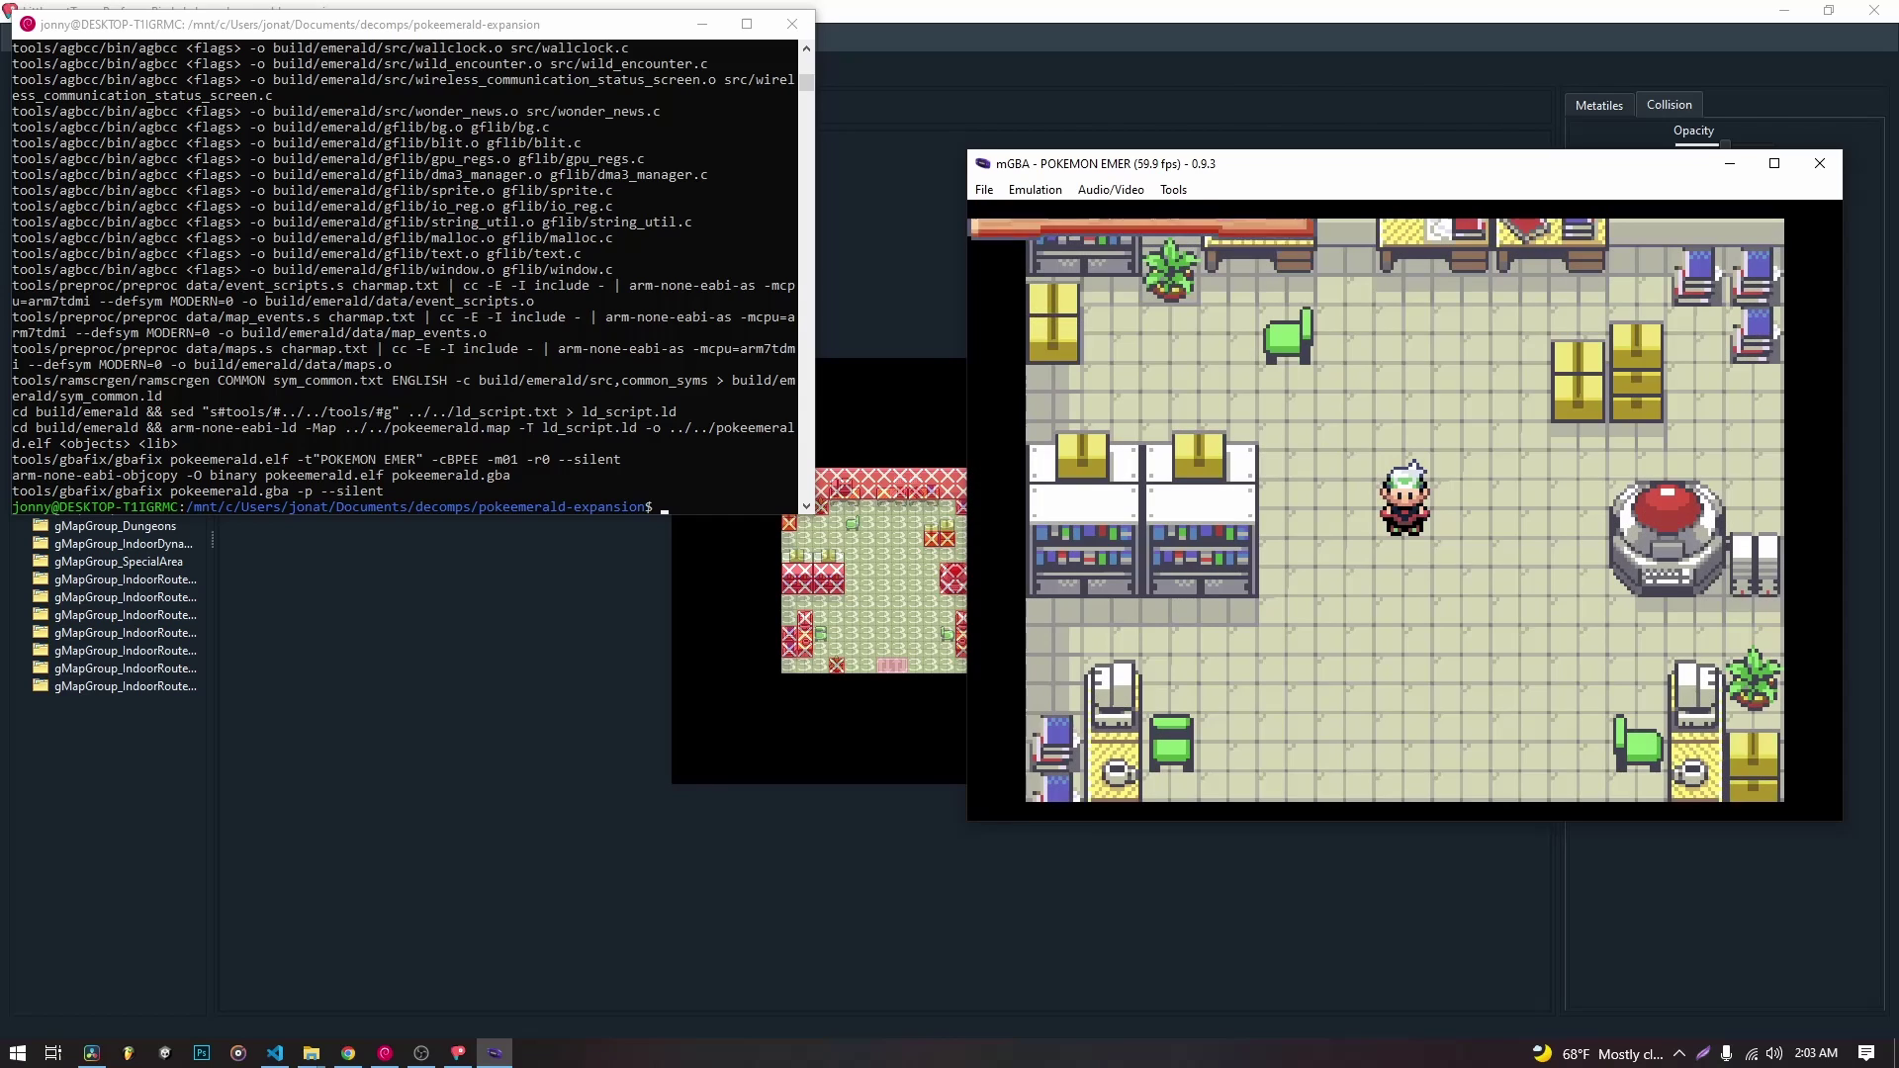
key("Down")
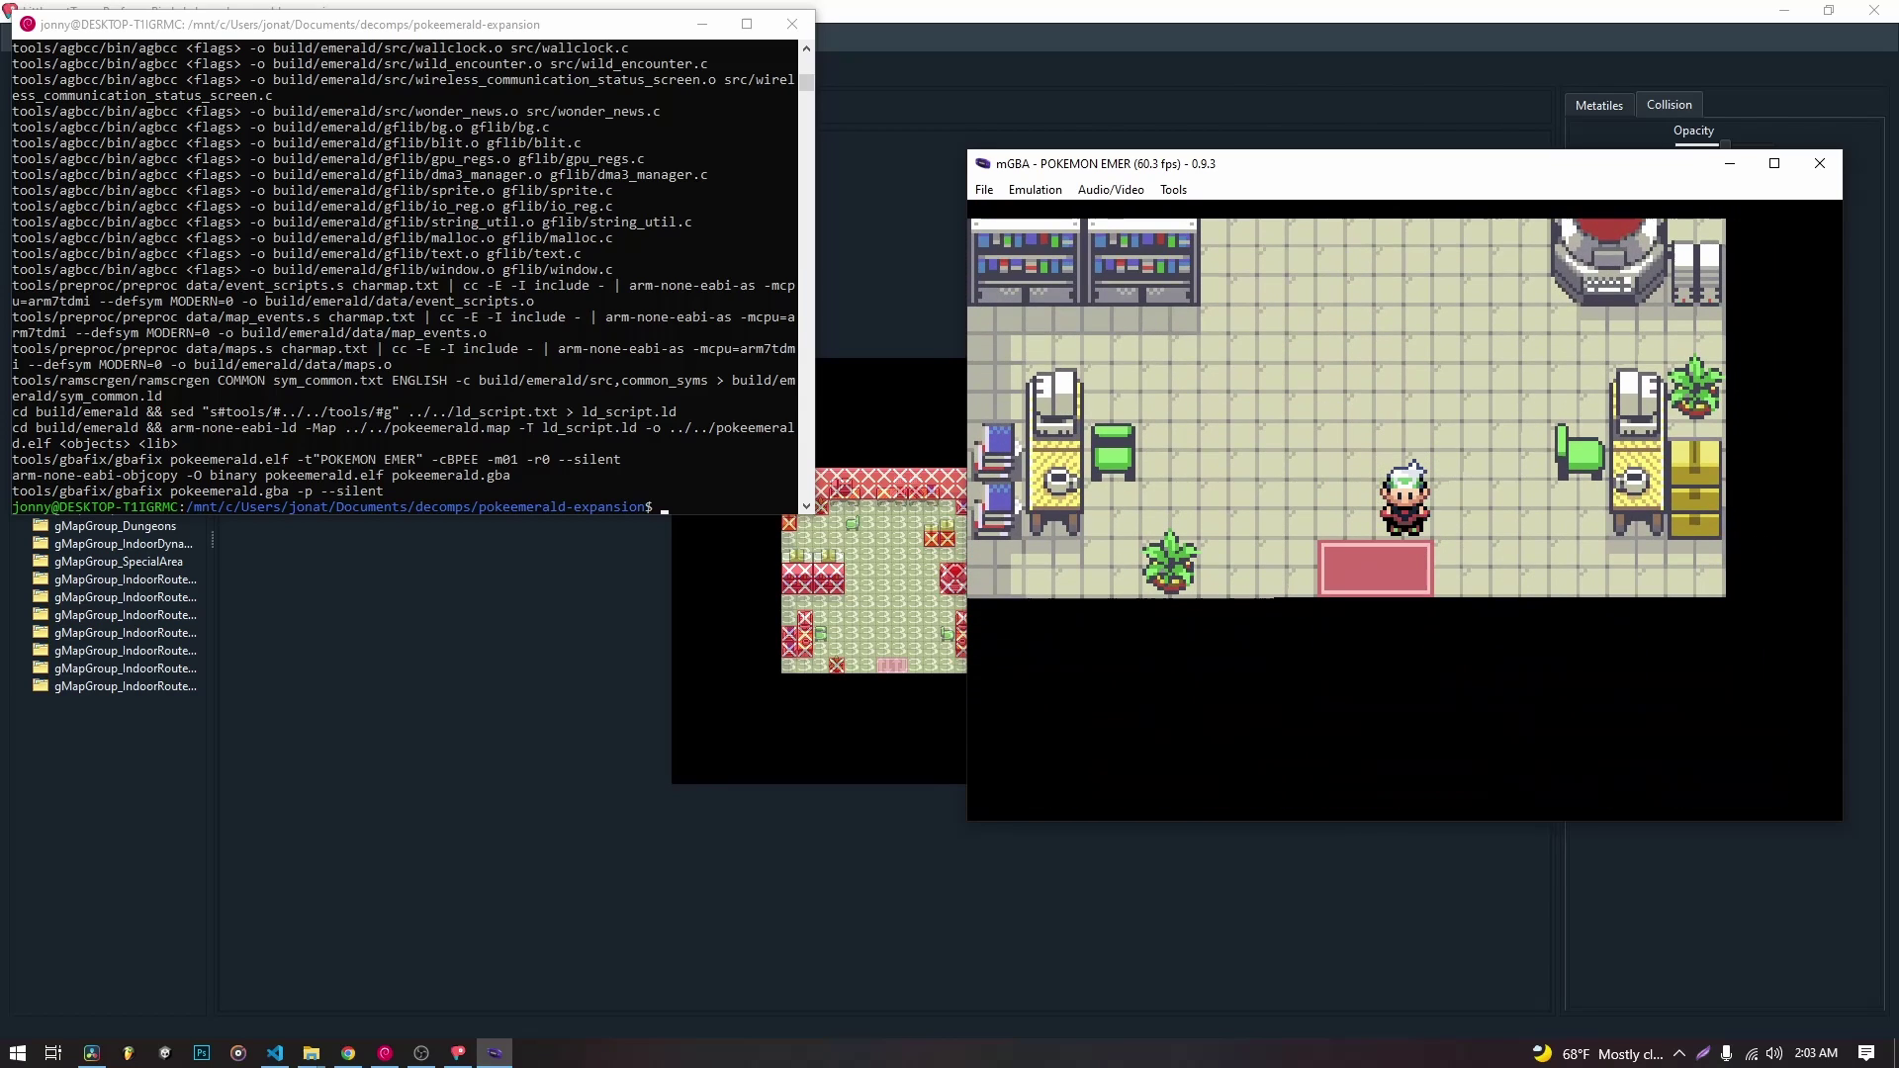
left_click(1345, 55)
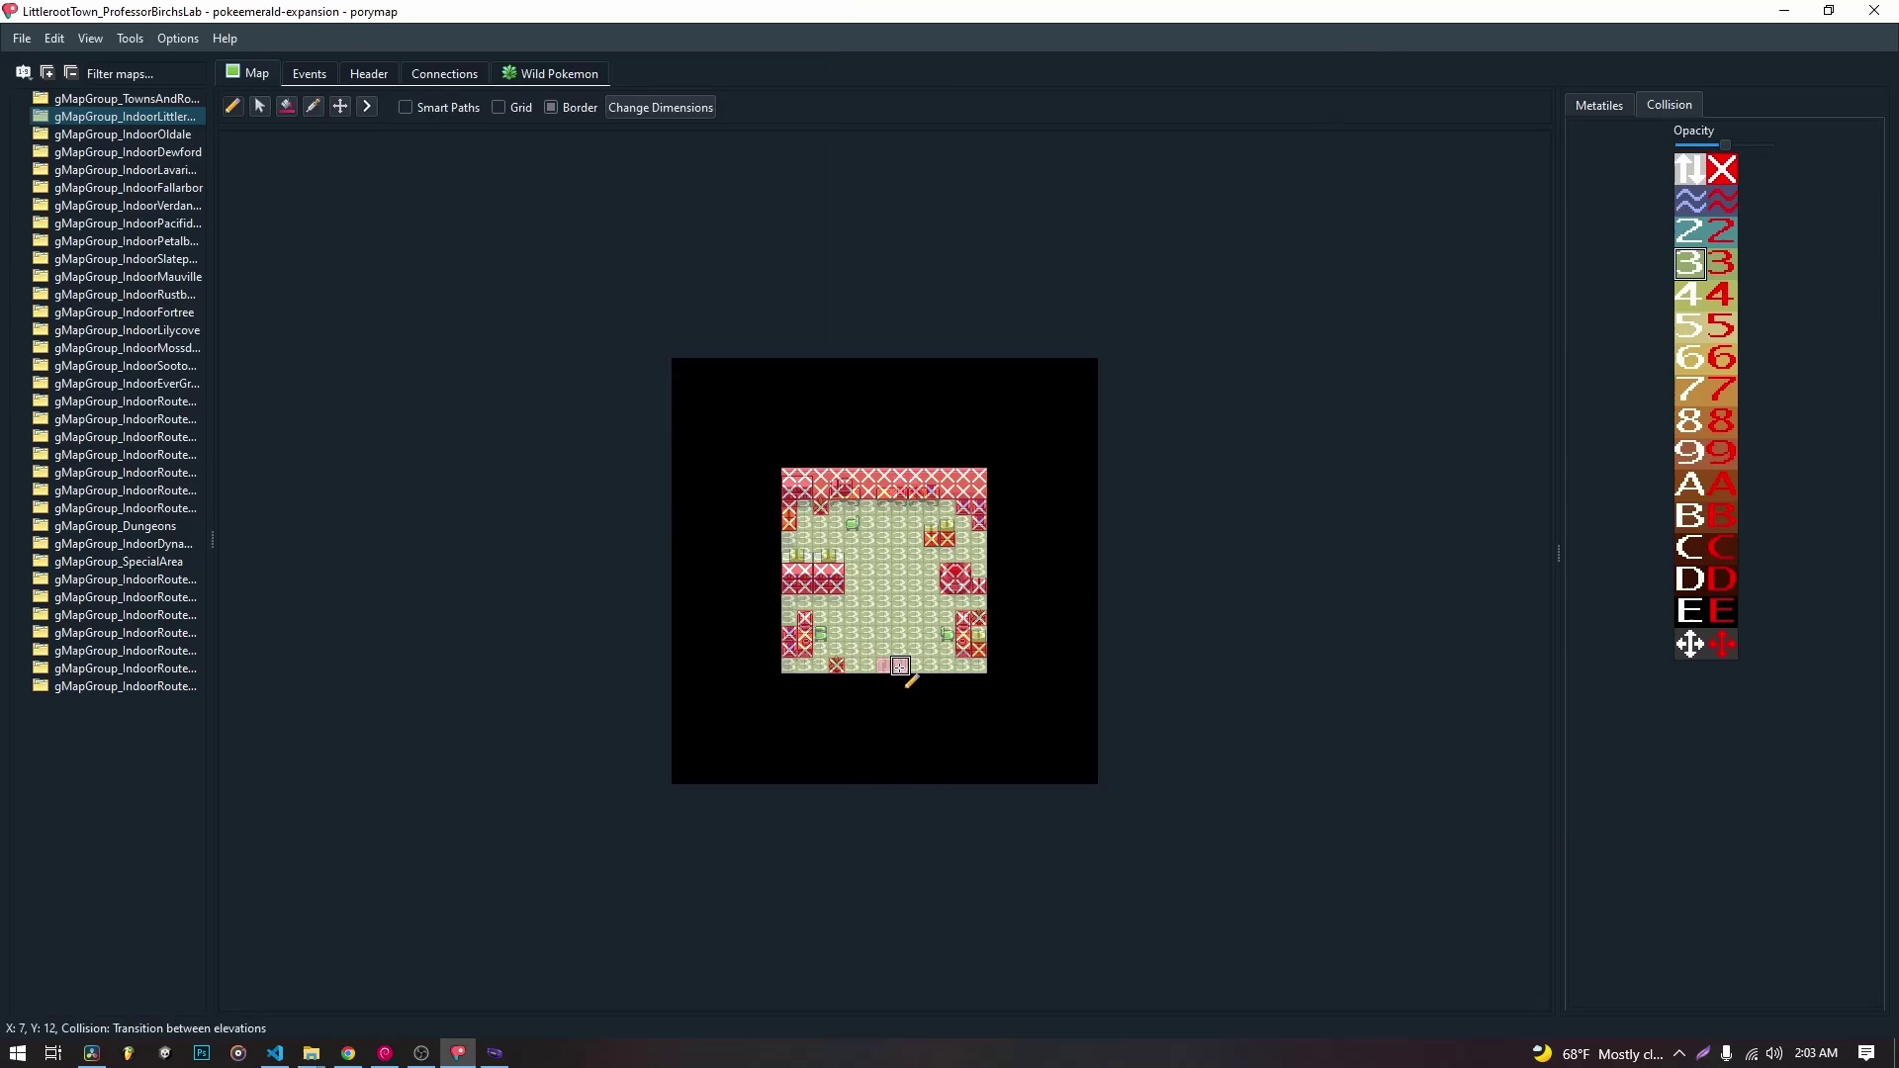
Show the events, open NewBirchsLab, and select its second doormat warp.
left_click(310, 74)
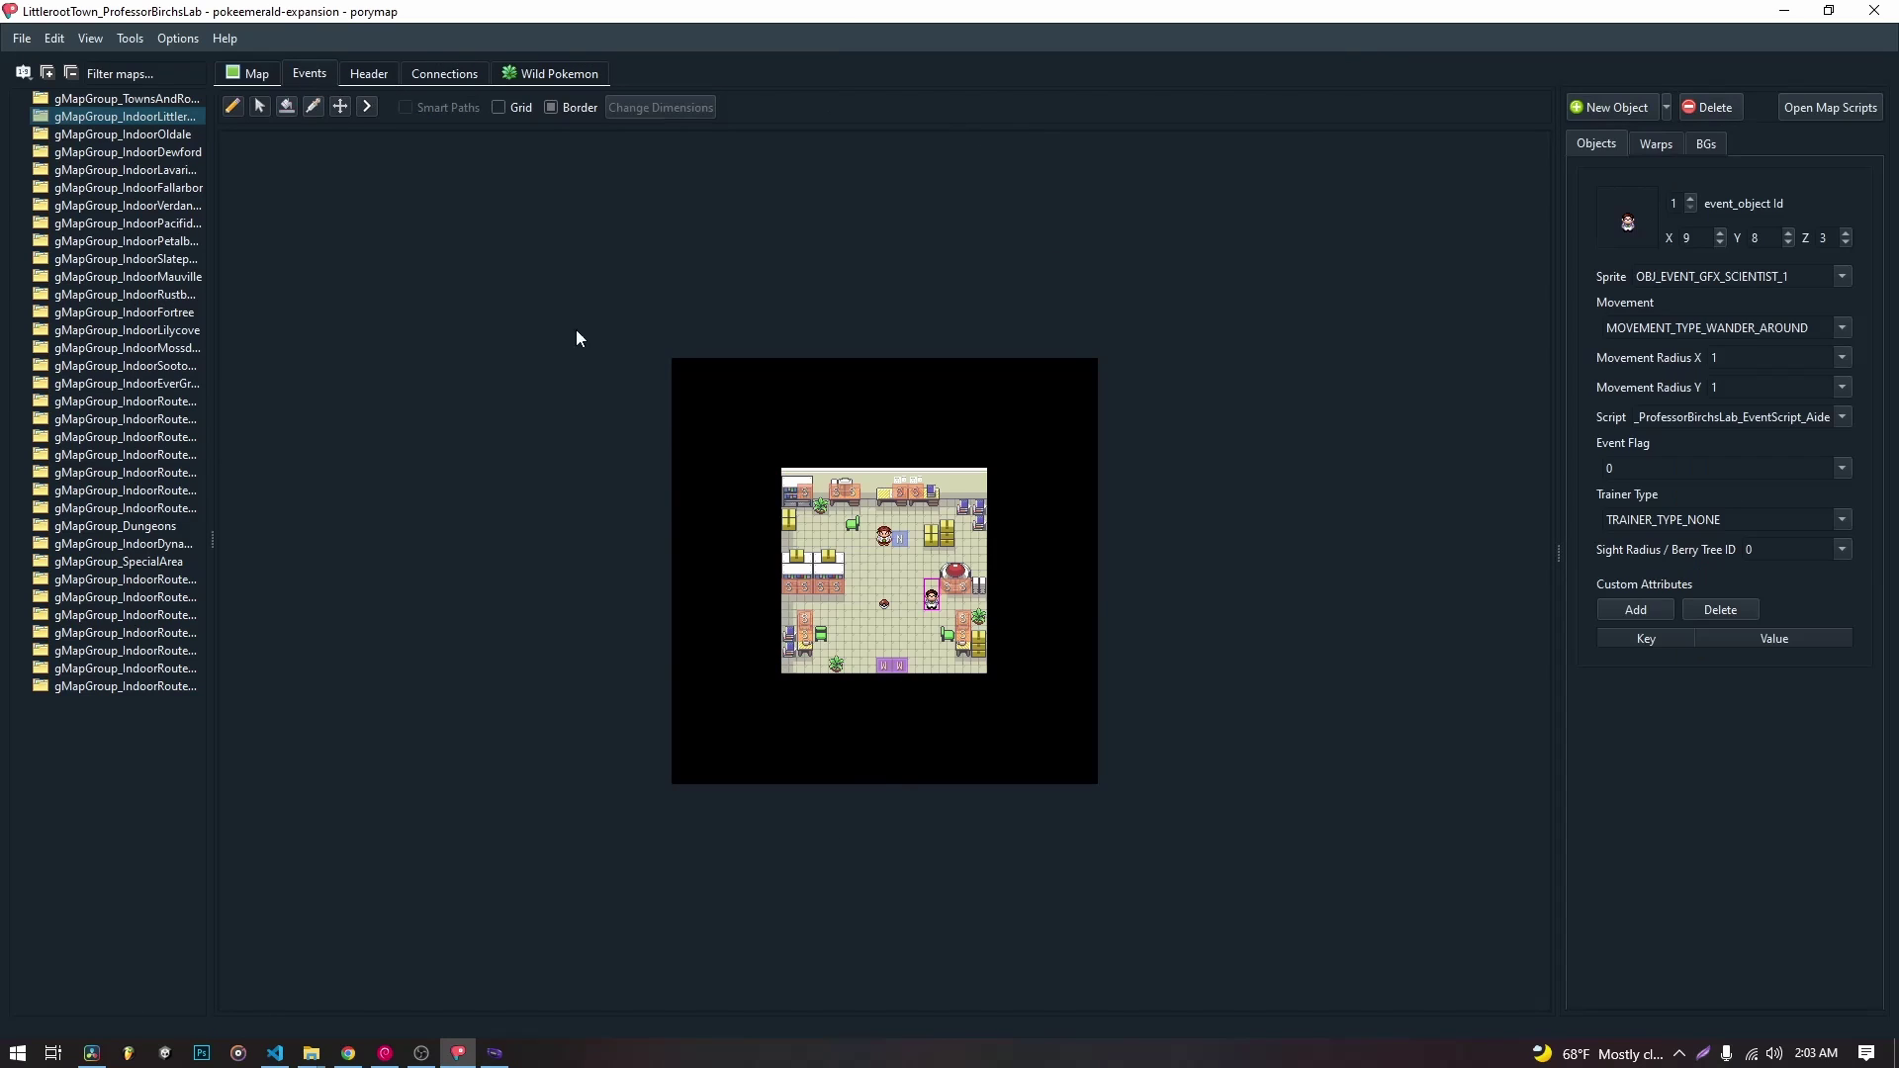
left_click(906, 669)
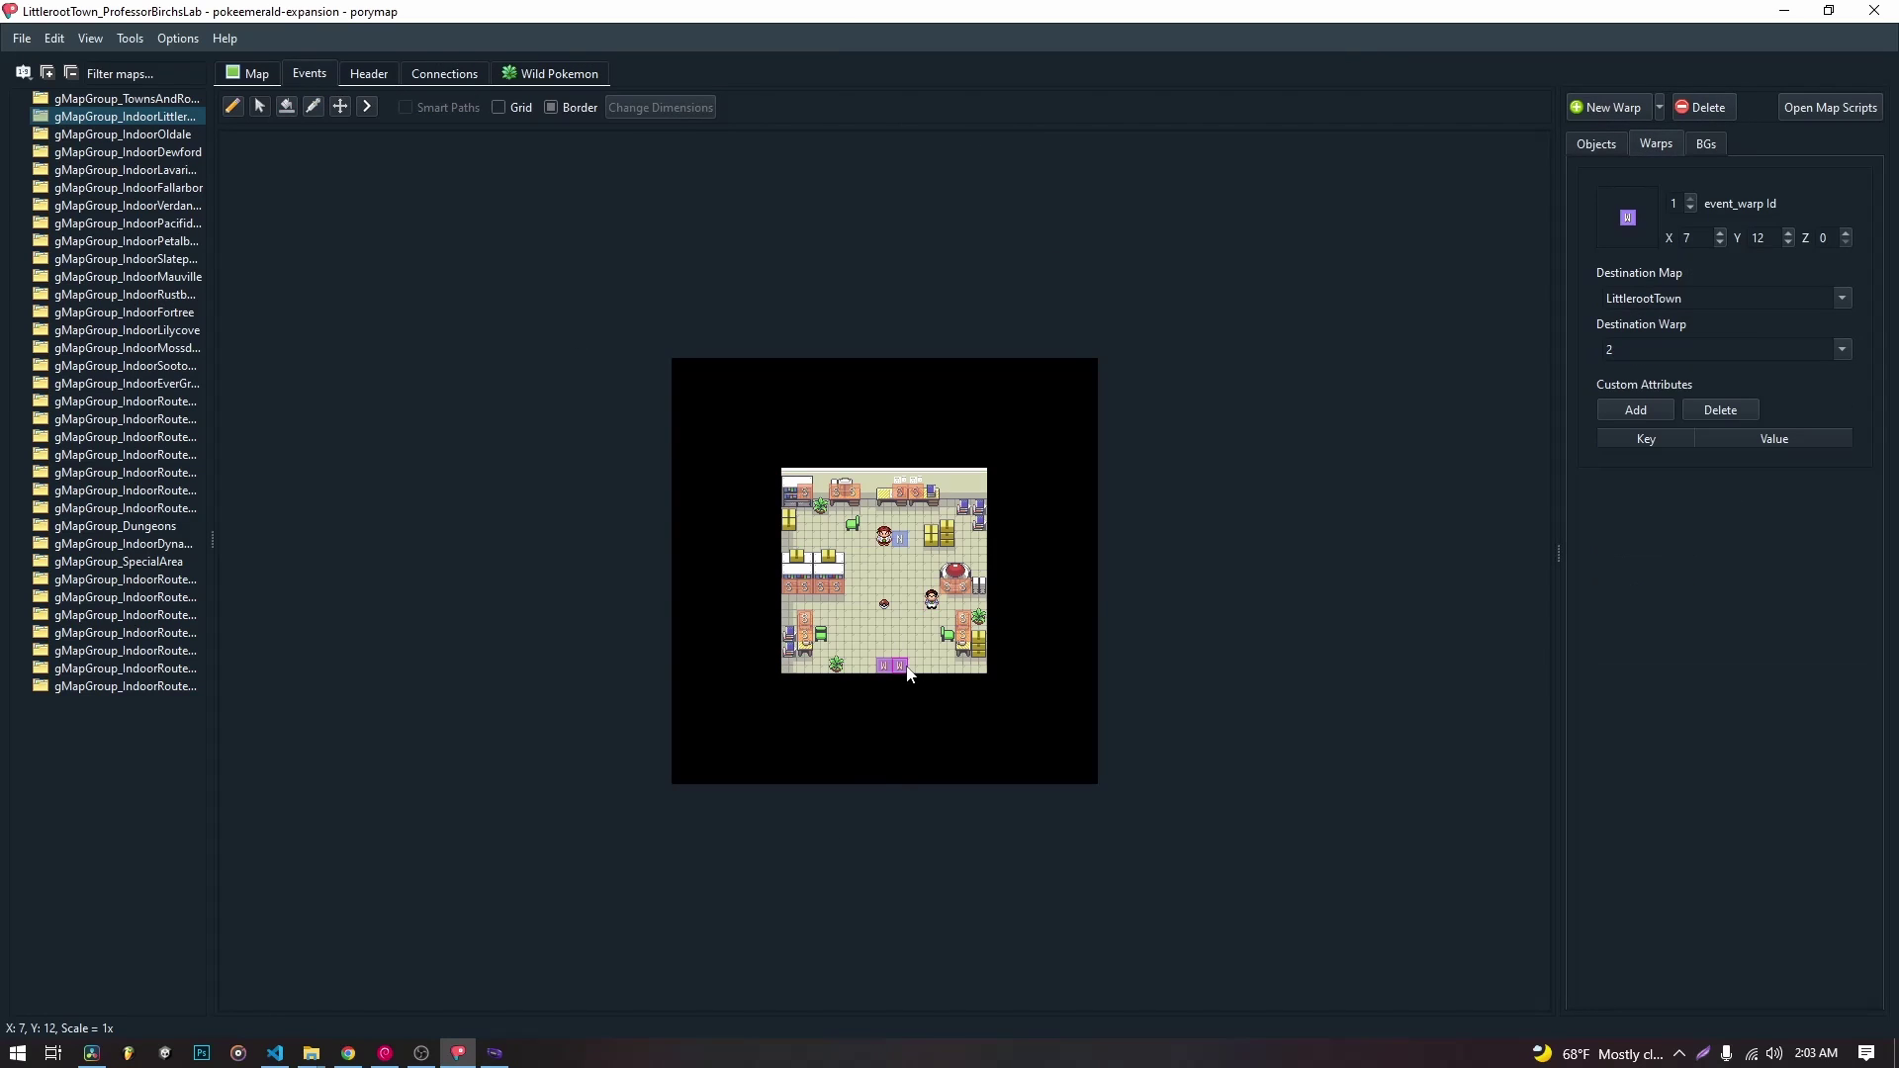
double_click(127, 117)
left_click(153, 241)
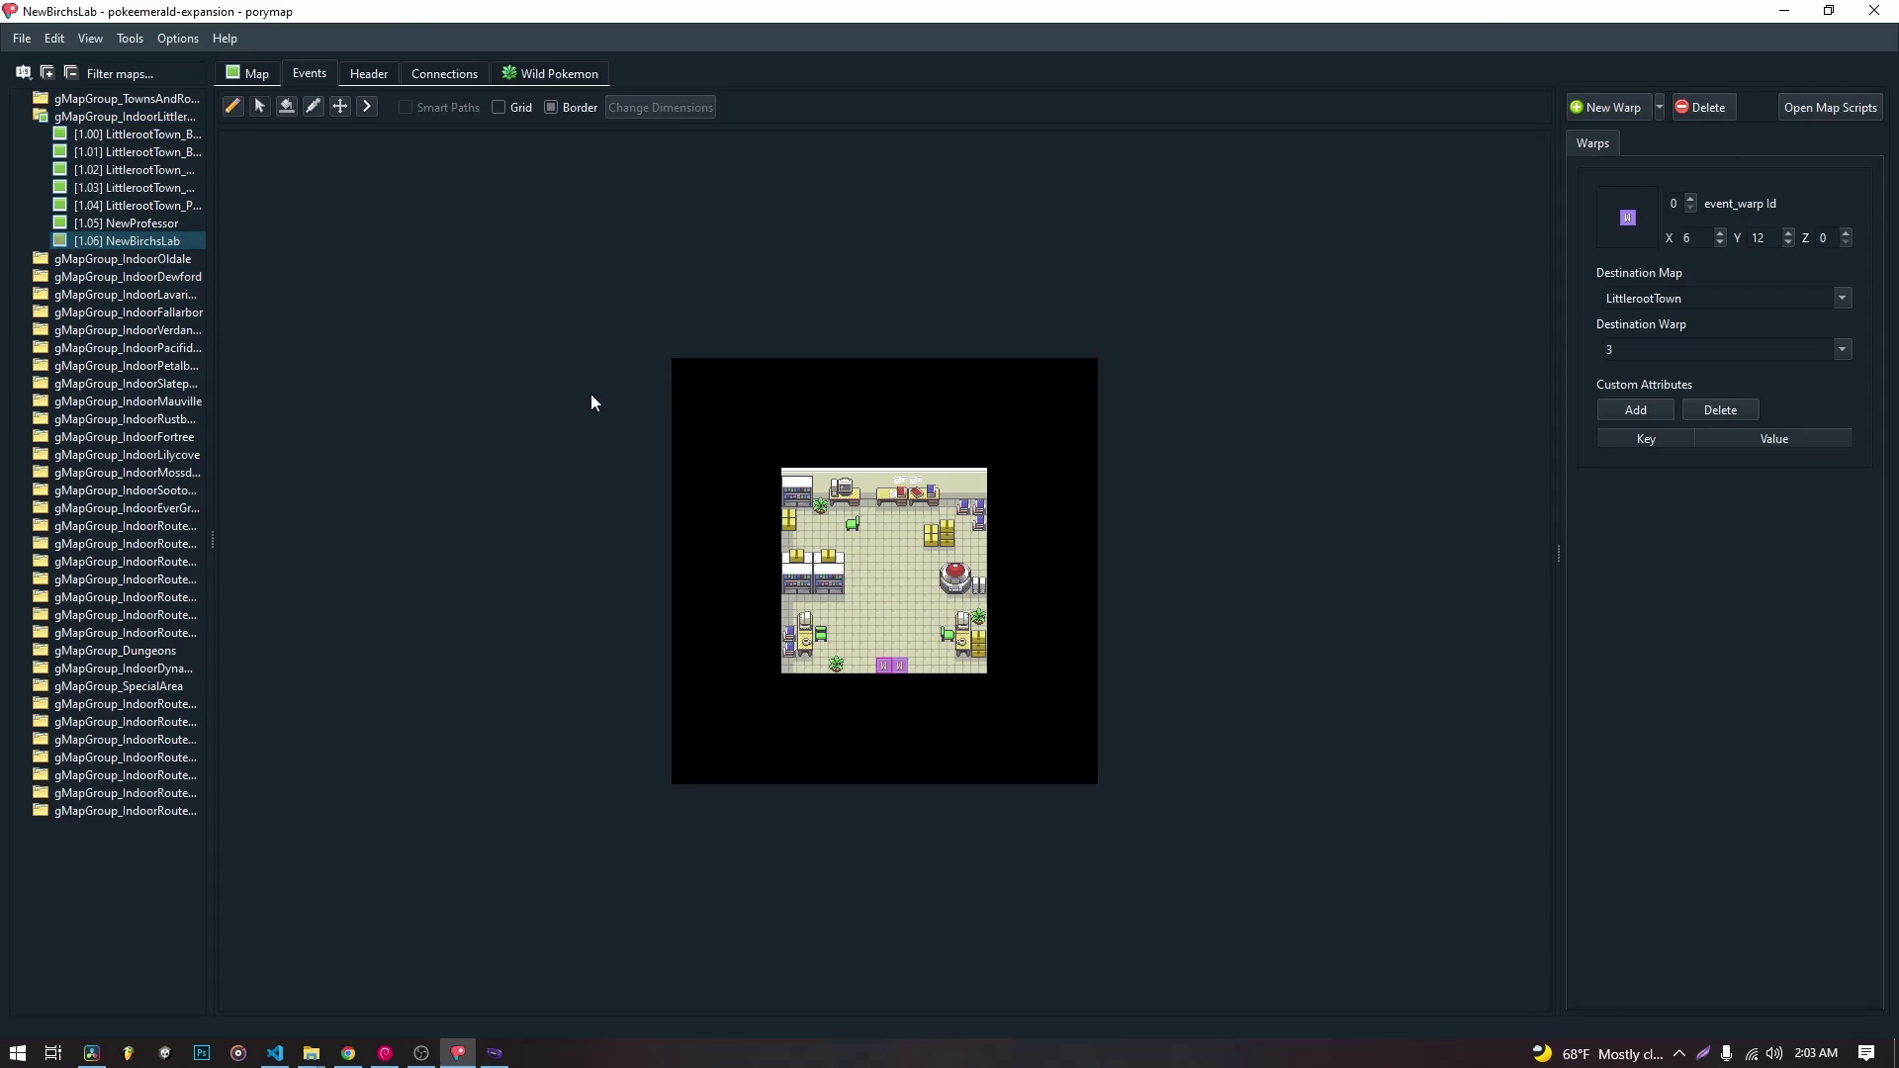
left_click(901, 665)
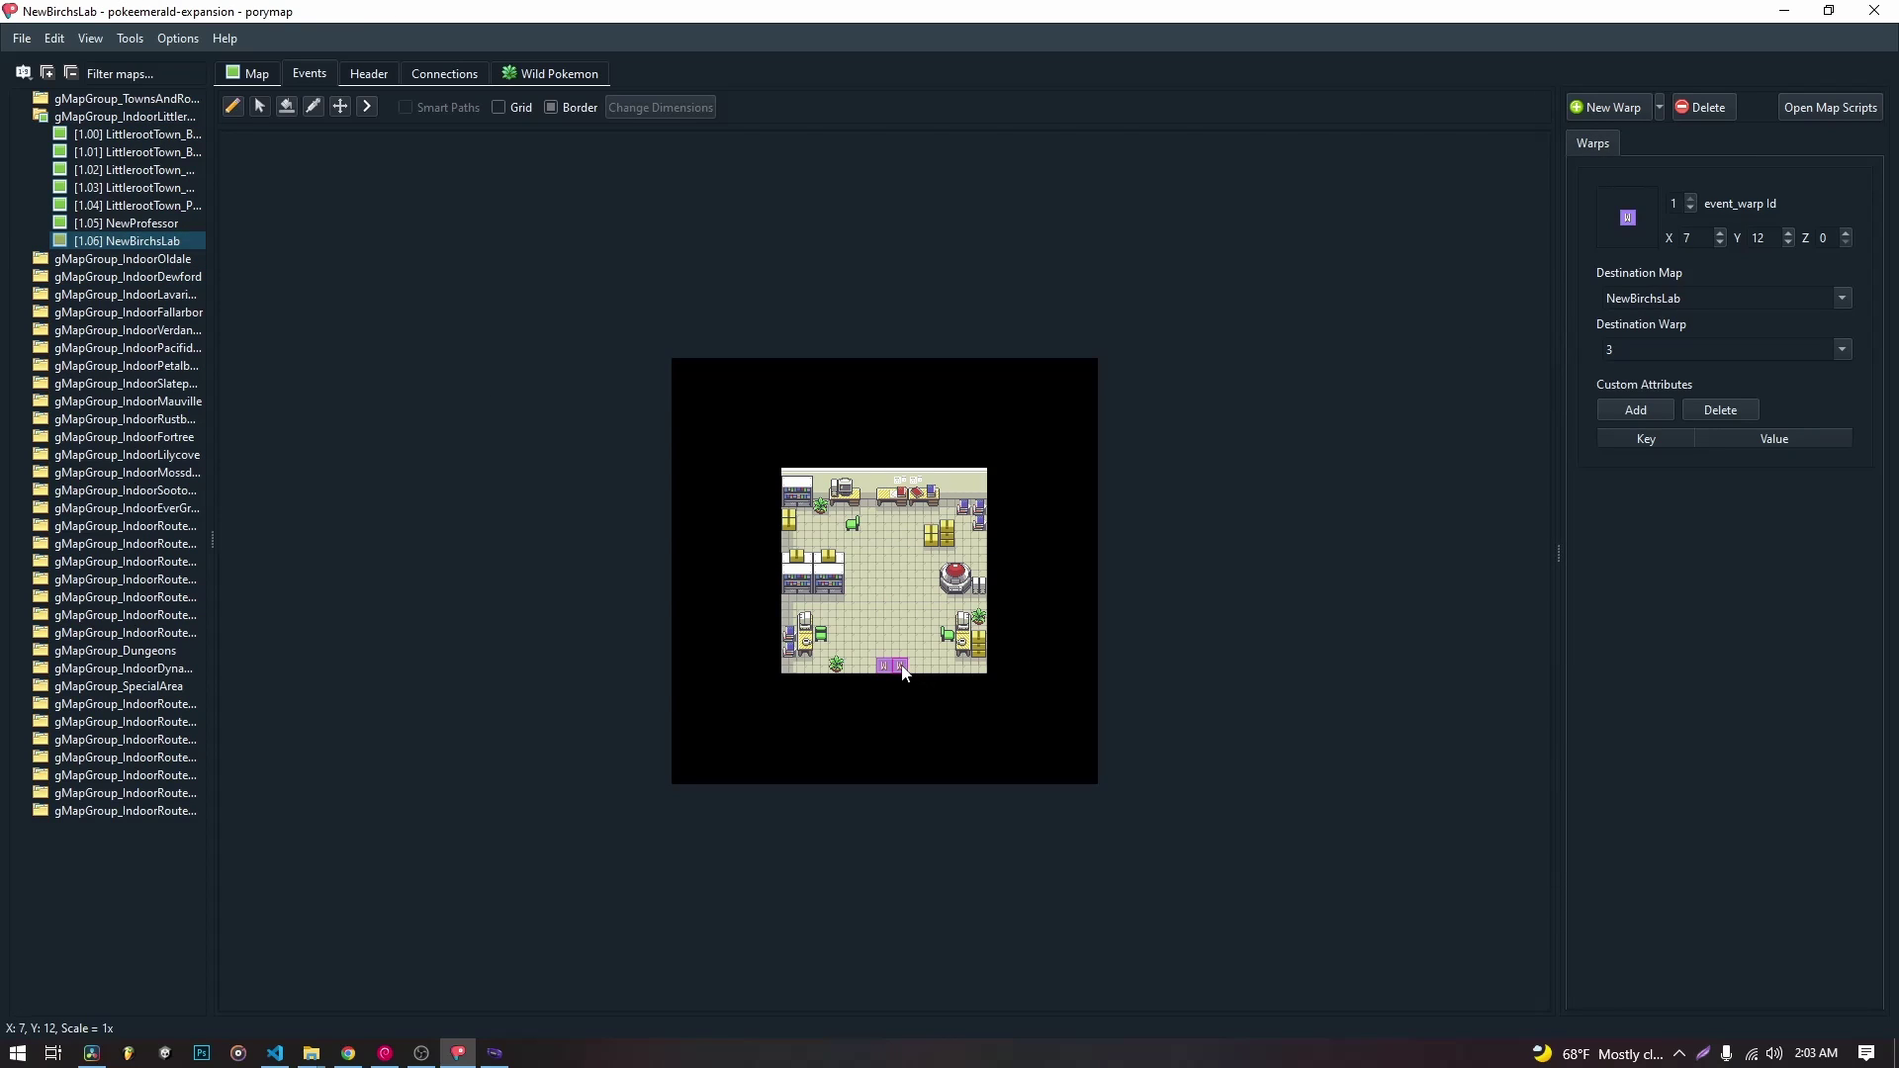
Set that warp's Destination Map to LittlerootTown, then bring mGBA forward.
left_click(1840, 296)
left_click(1723, 300)
key("ctrl+a")
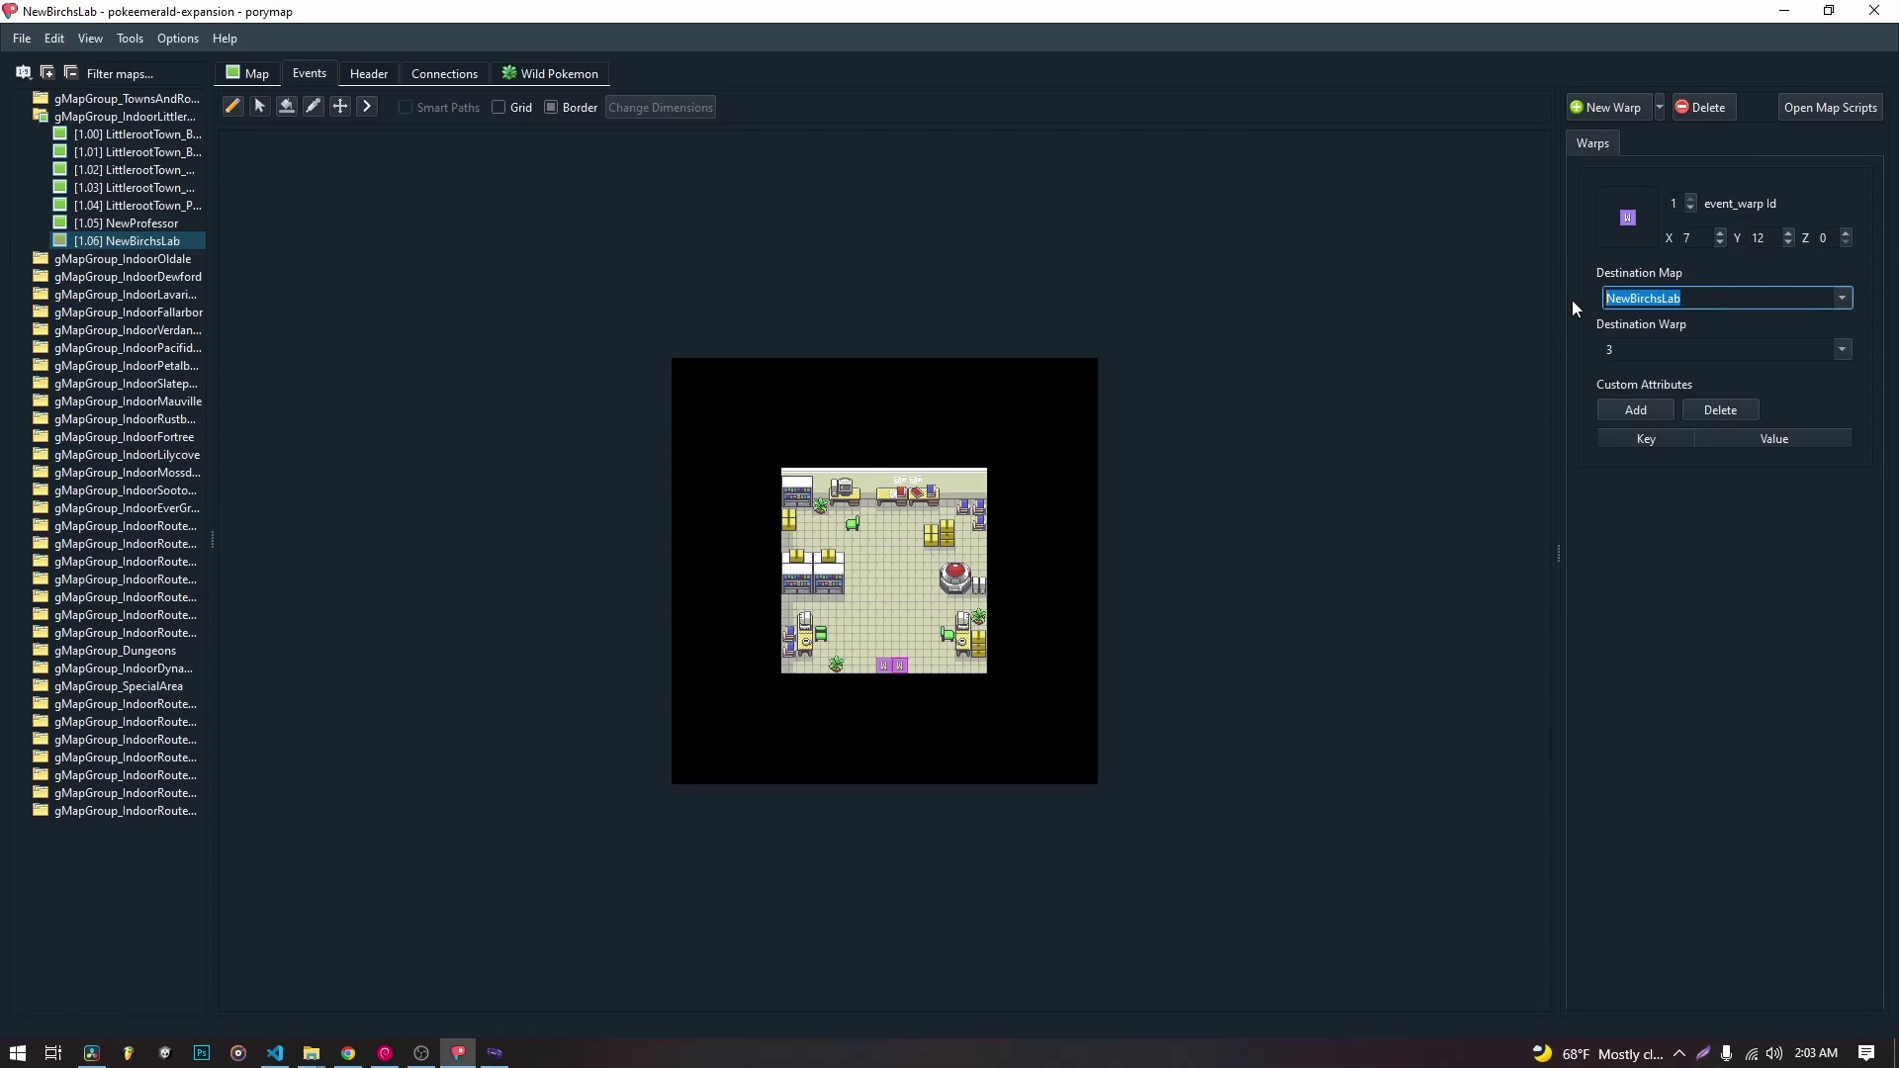
type("Little")
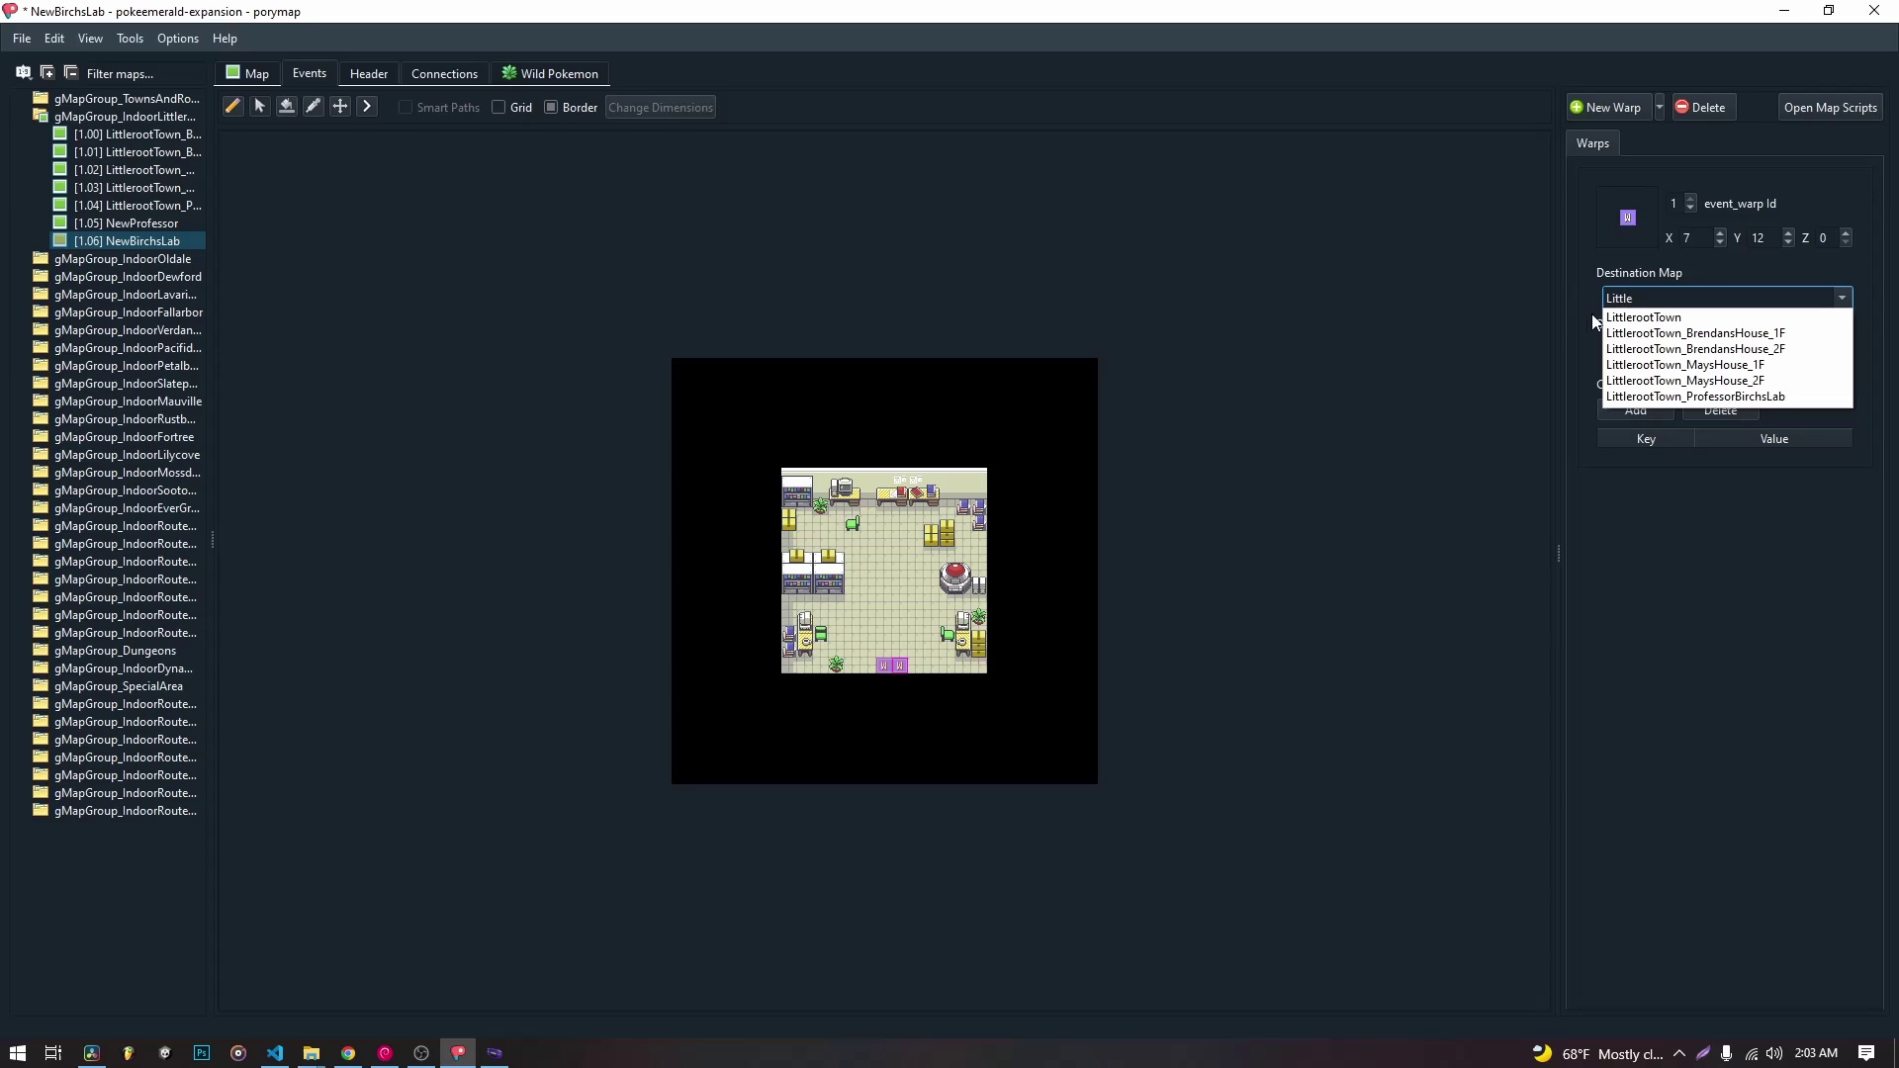
left_click(1624, 315)
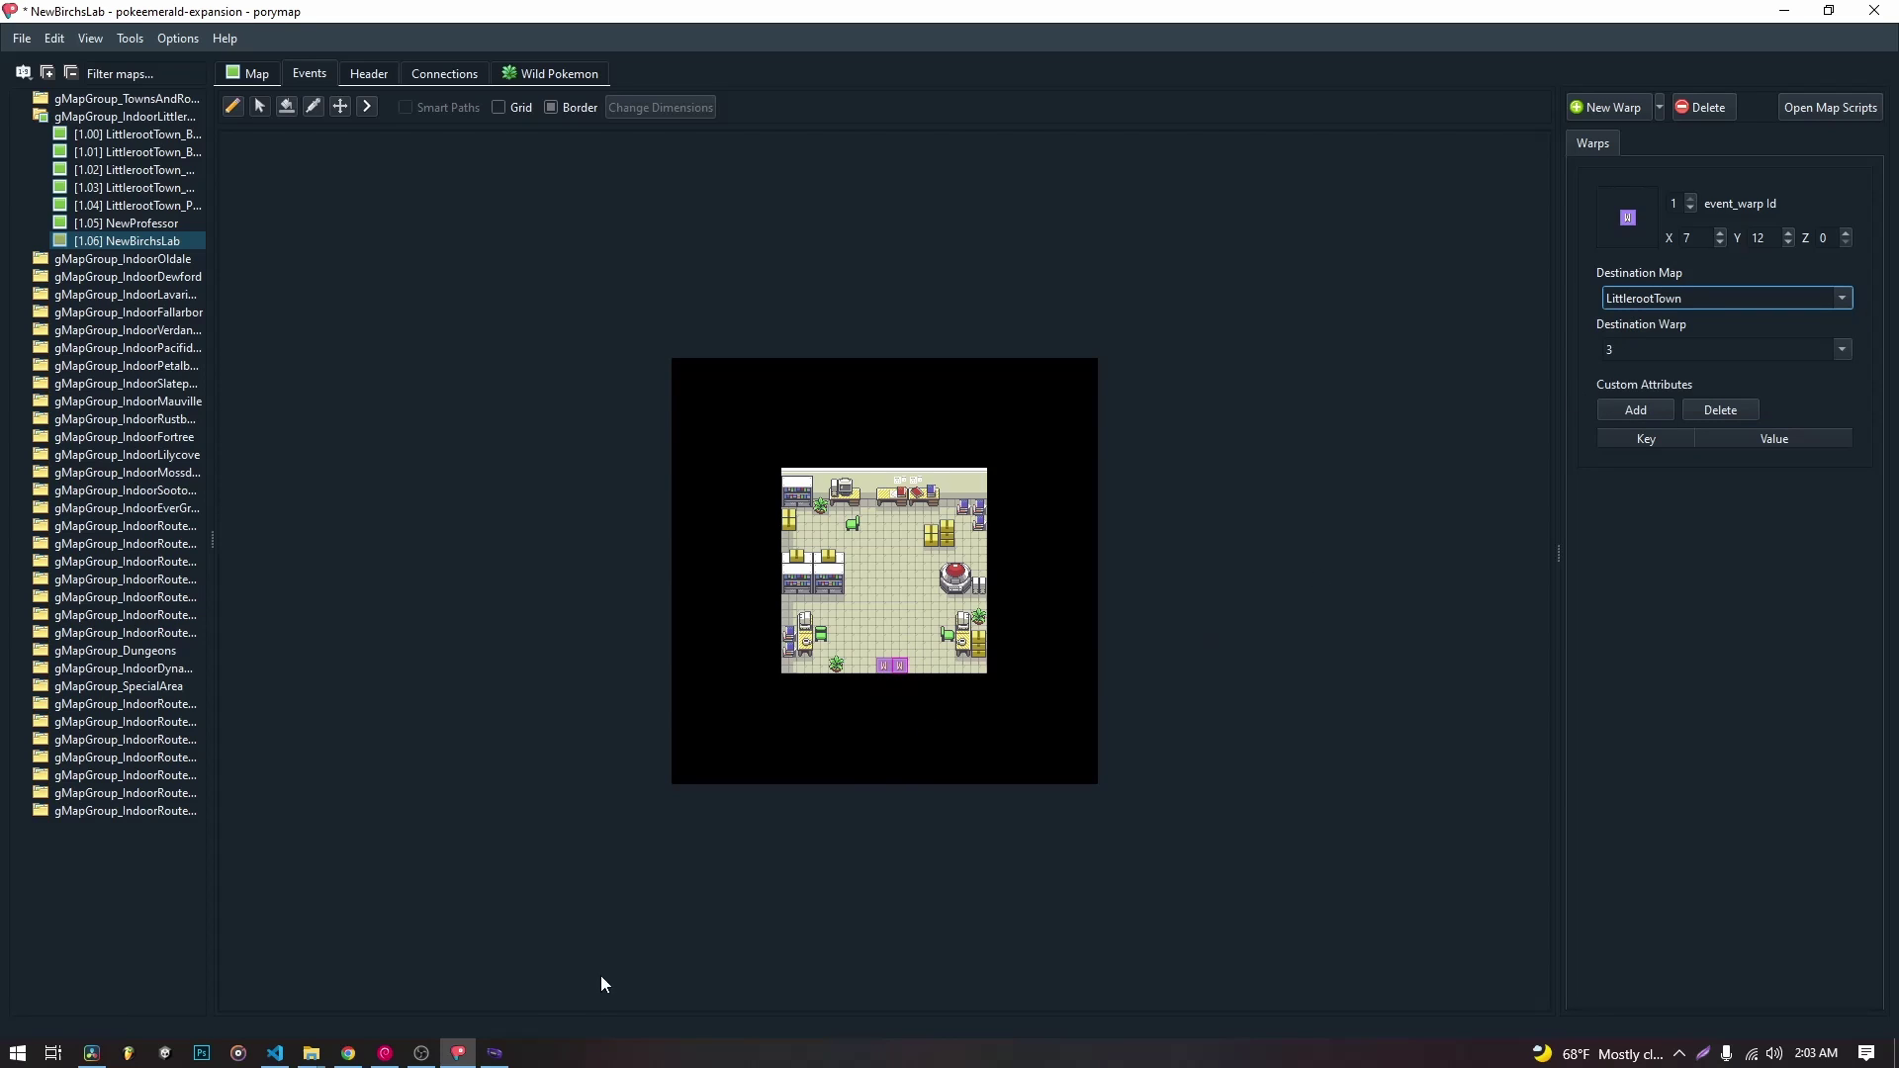
left_click(498, 1053)
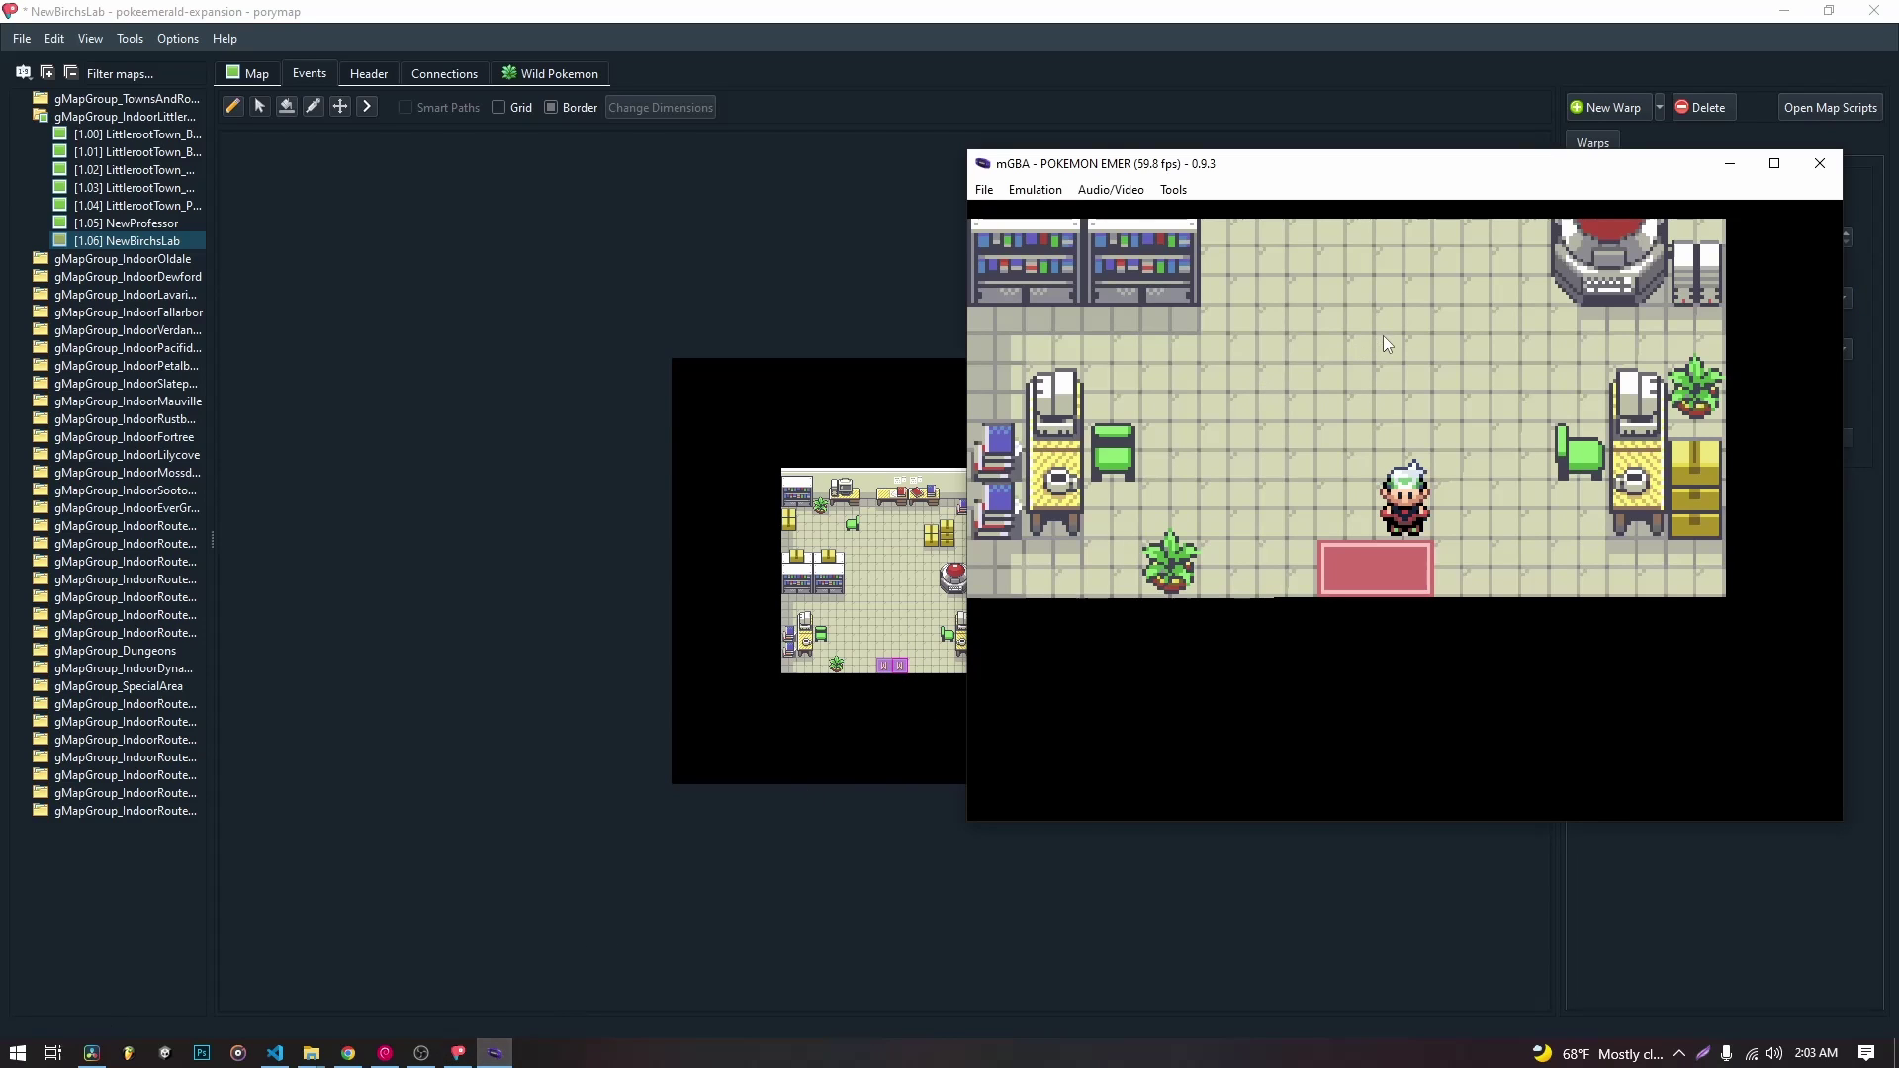
Walk down onto the red exit mat and leave the lab for Littleroot Town.
key("Down")
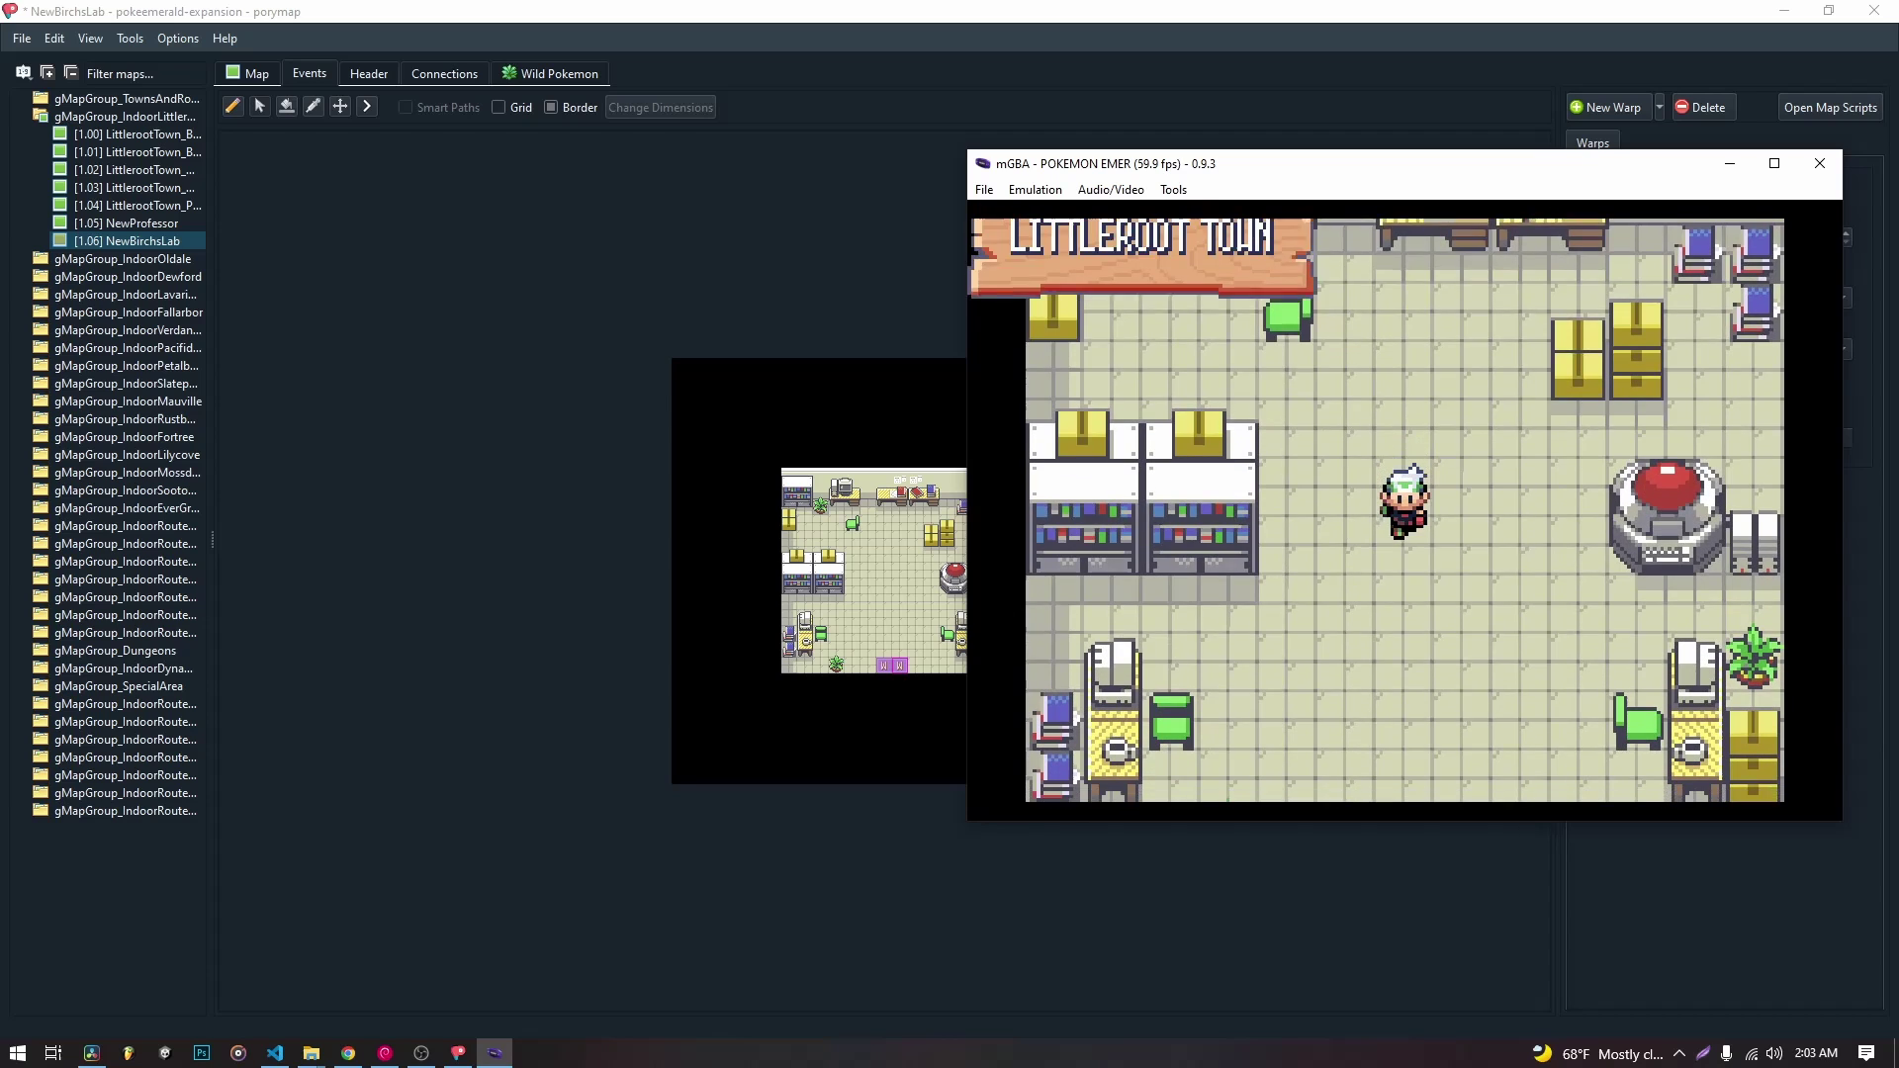
key("Down")
key("Down")
key("Down")
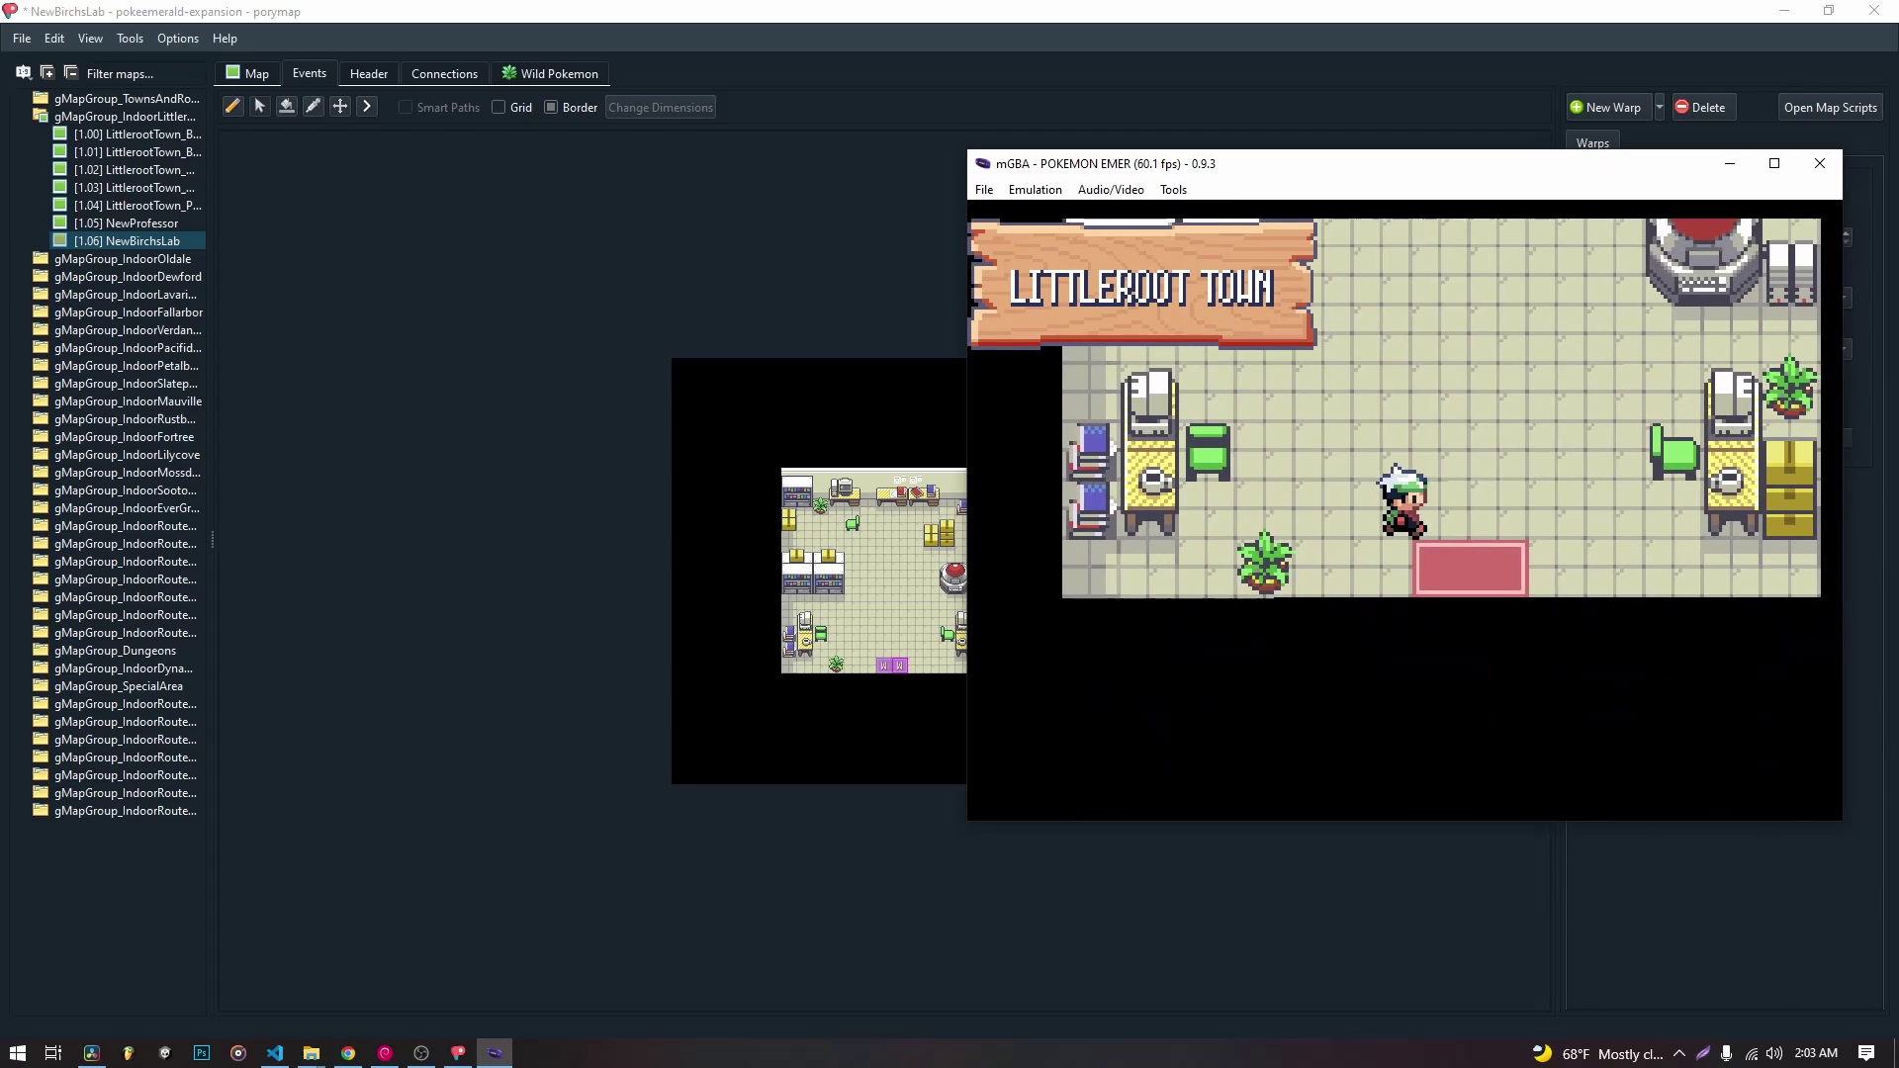
key("Down")
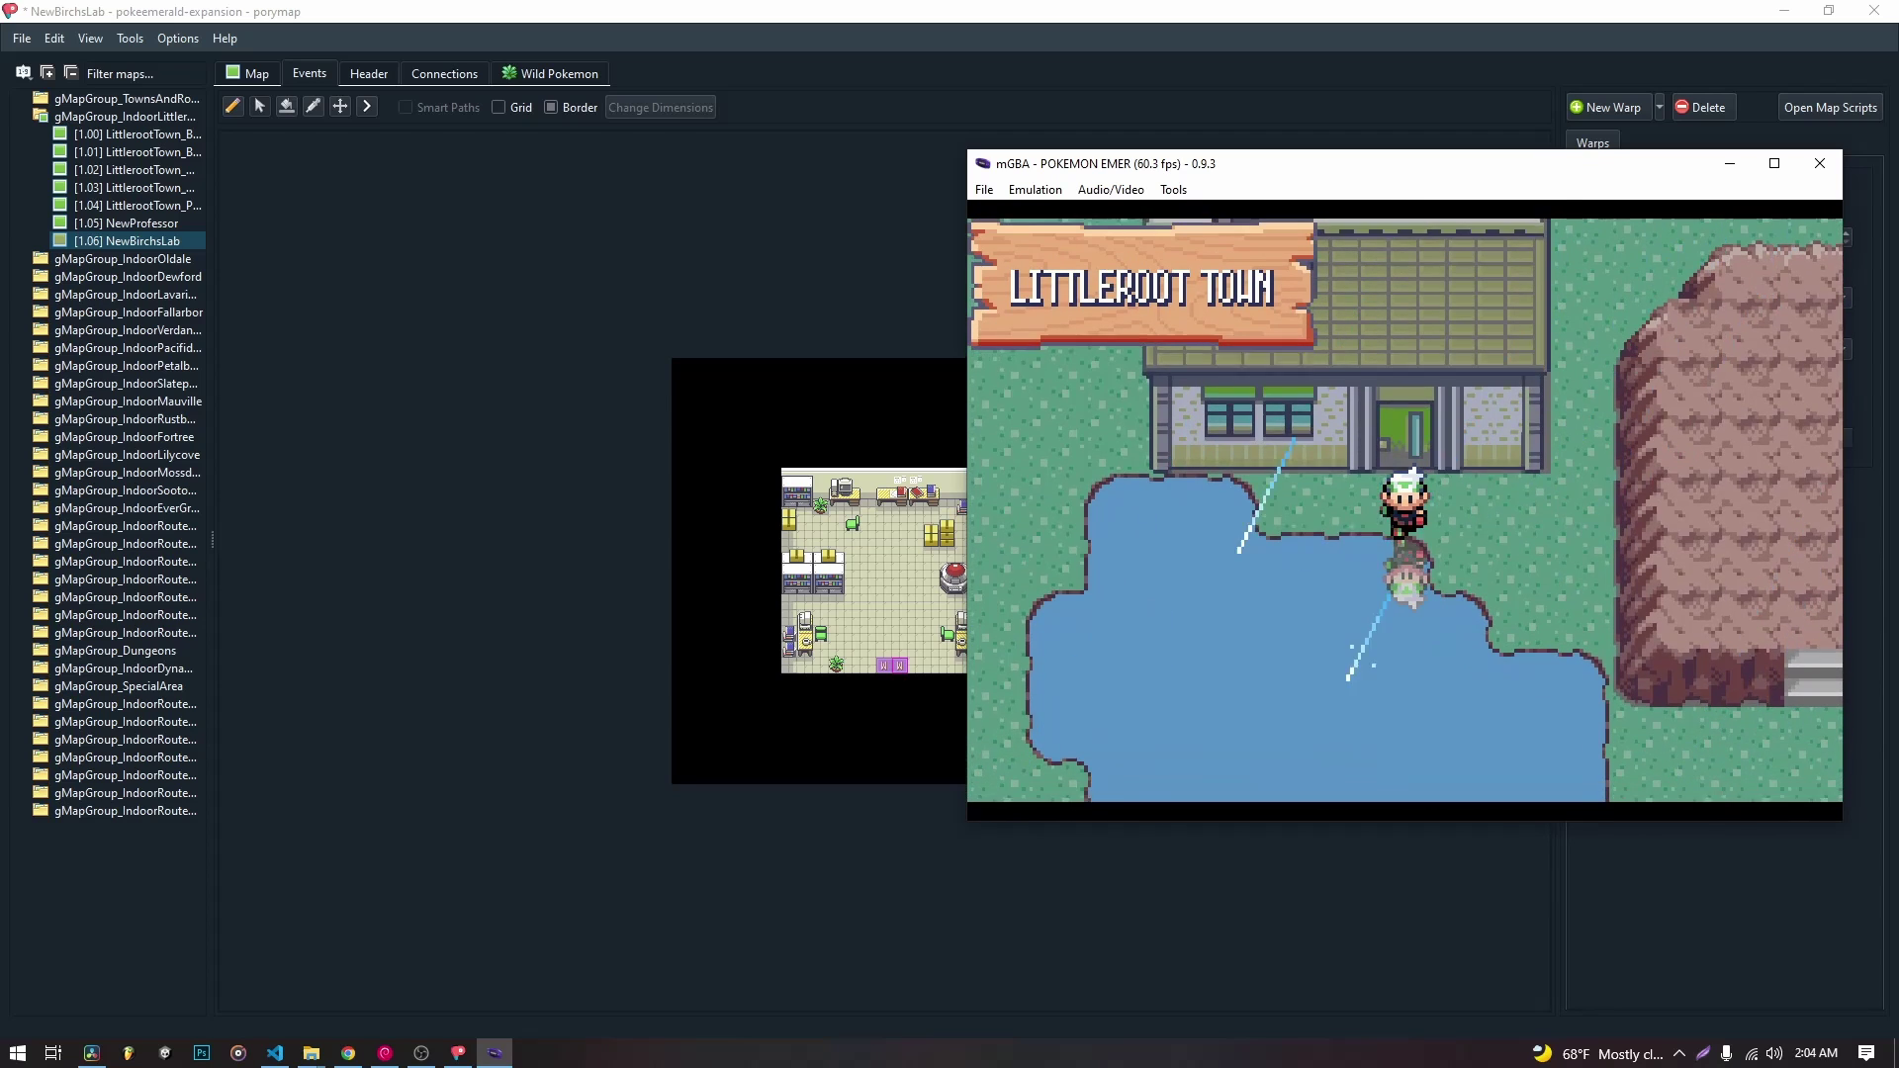
Walk around Littleroot Town, up between the two houses and back down.
key("Left")
key("Left")
key("Down")
key("Down")
key("Left")
key("Left")
key("Left")
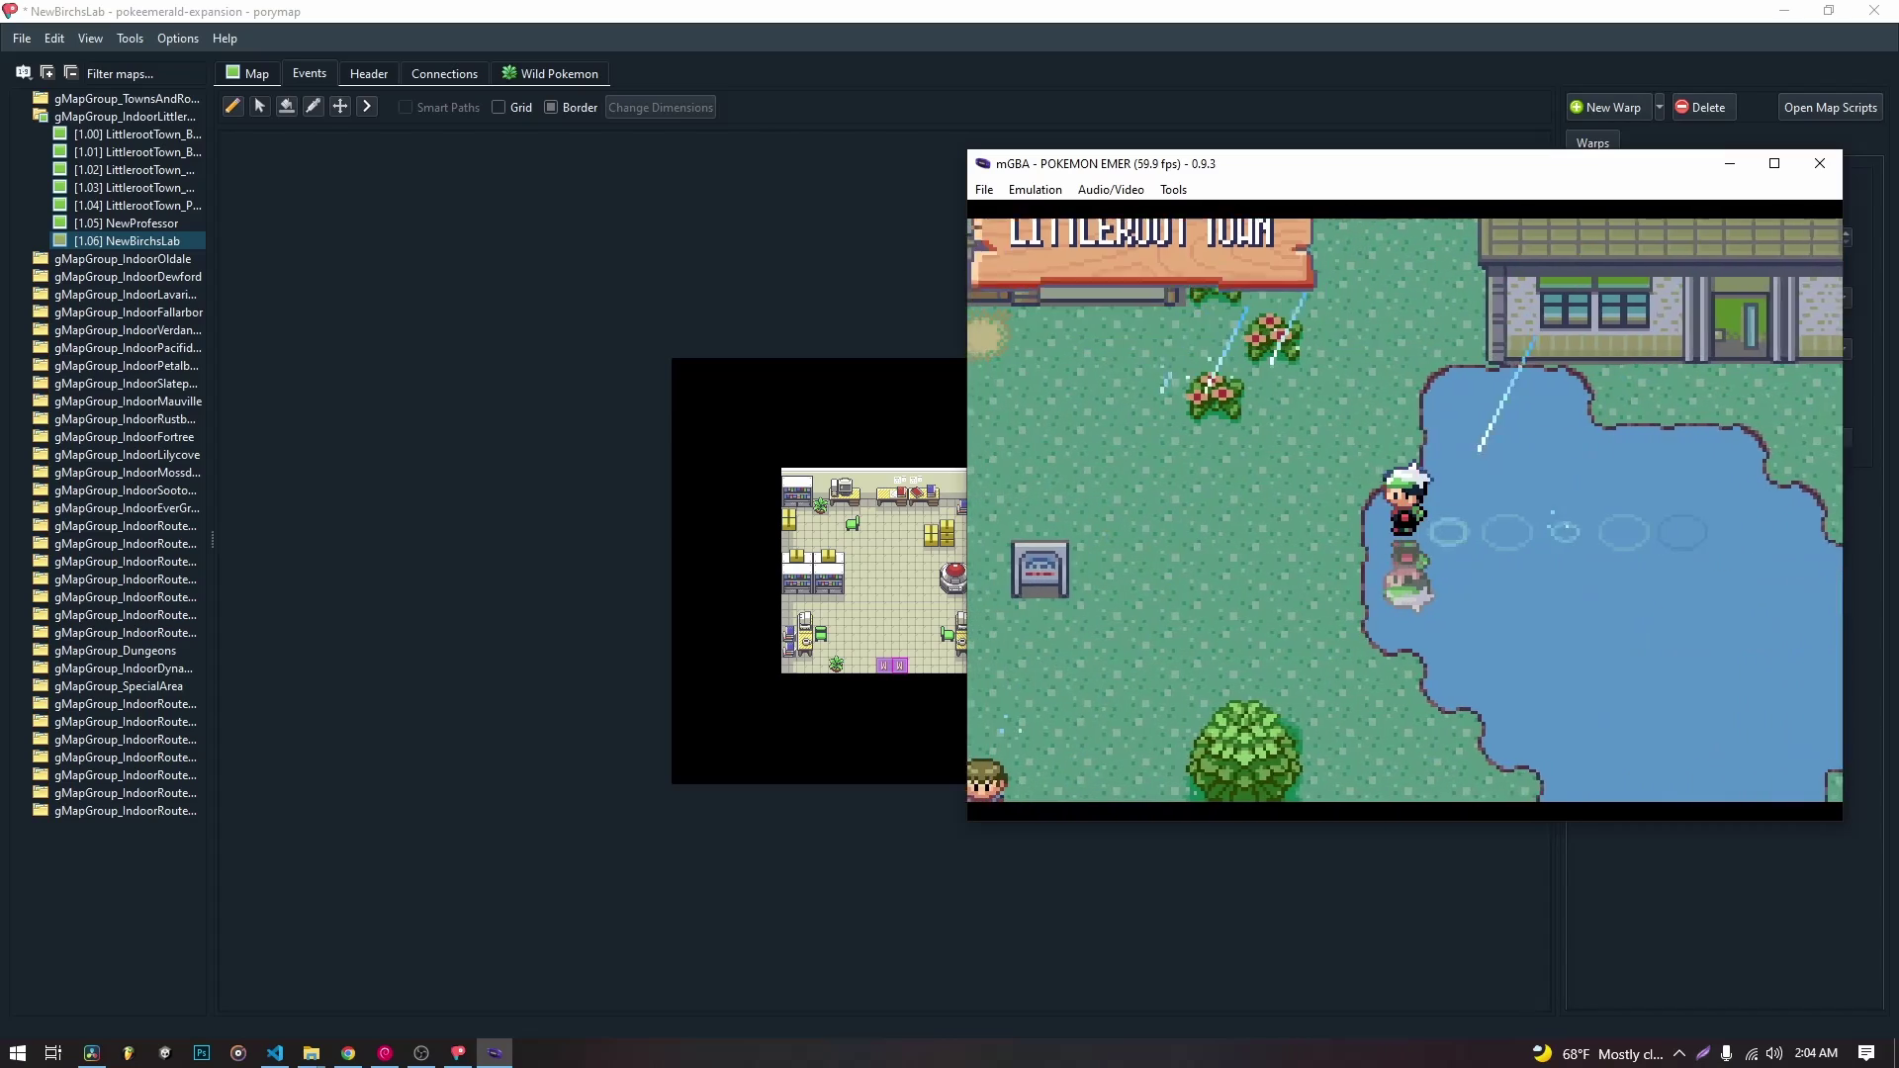
key("Left")
key("Left")
key("Left")
key("Left")
key("Left")
key("Left")
key("Left")
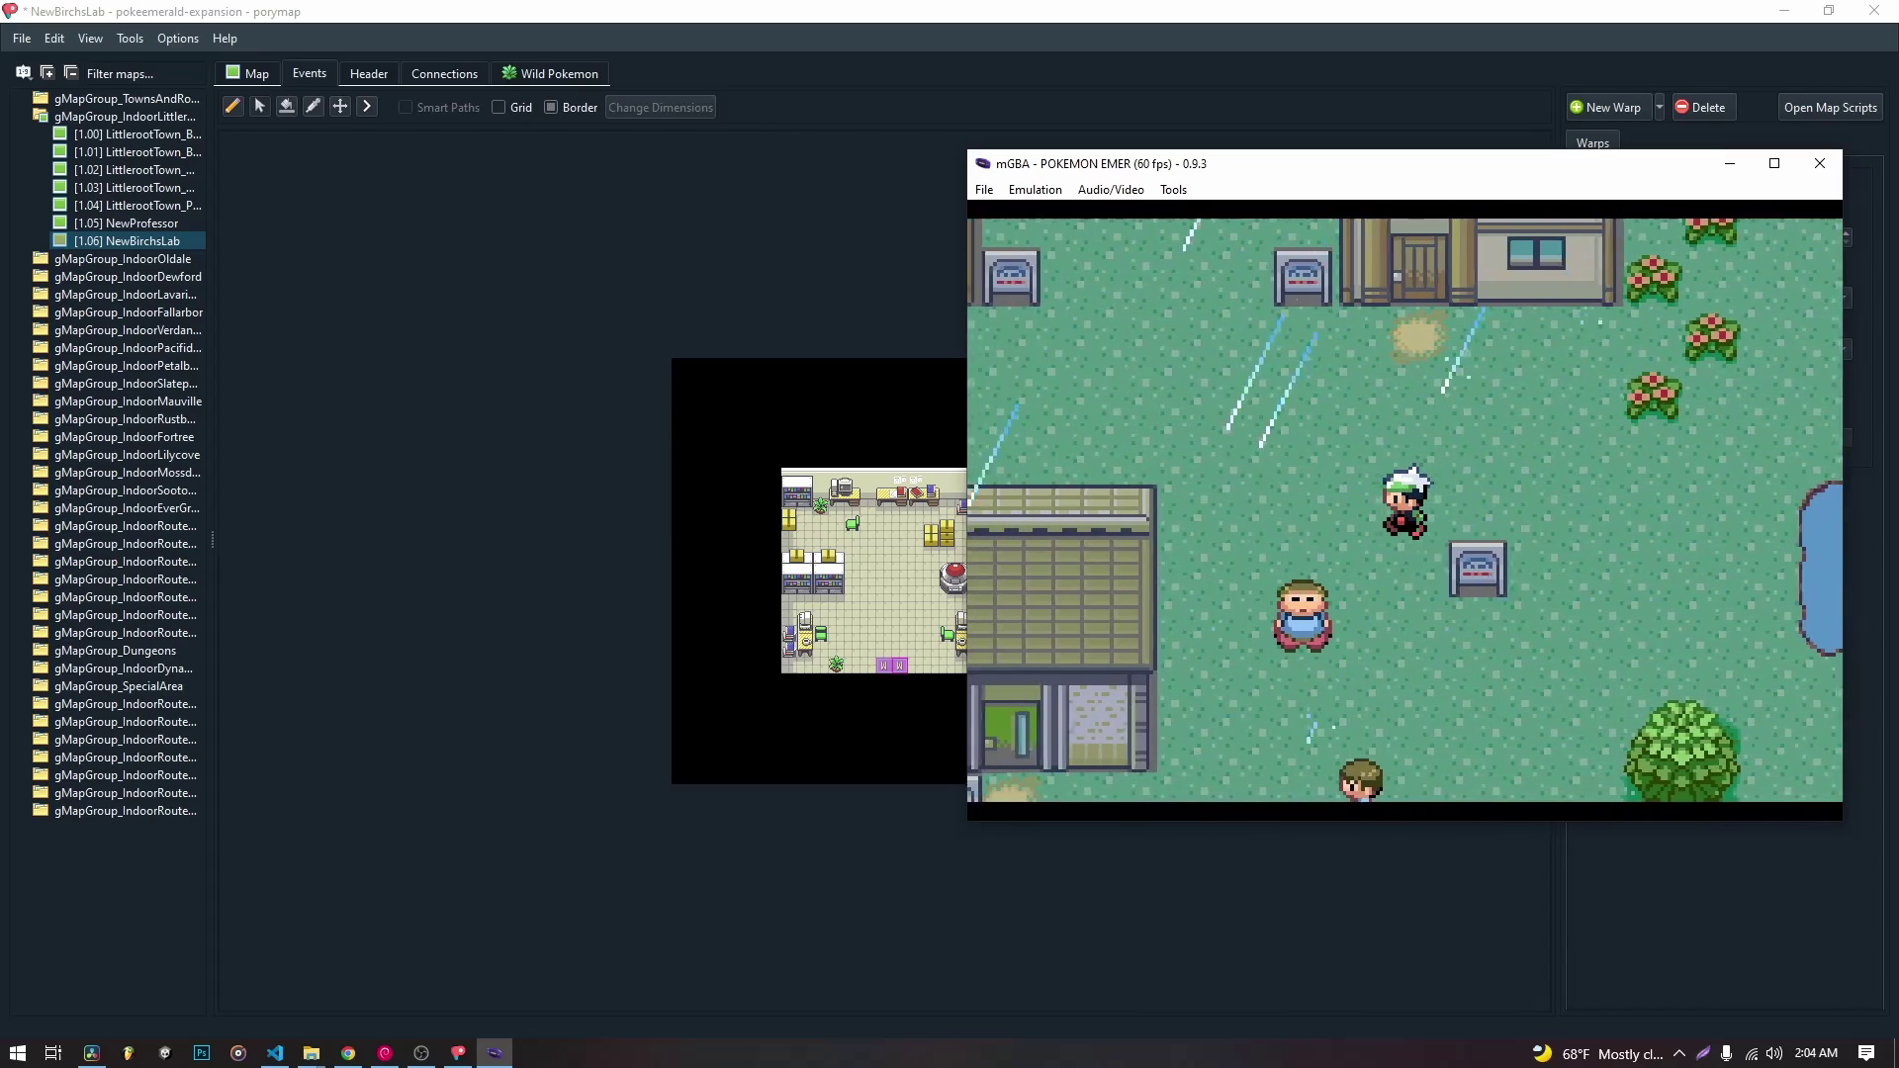
key("Left")
key("Left")
key("Left")
key("Up")
key("Up")
key("Up")
key("Up")
key("Up")
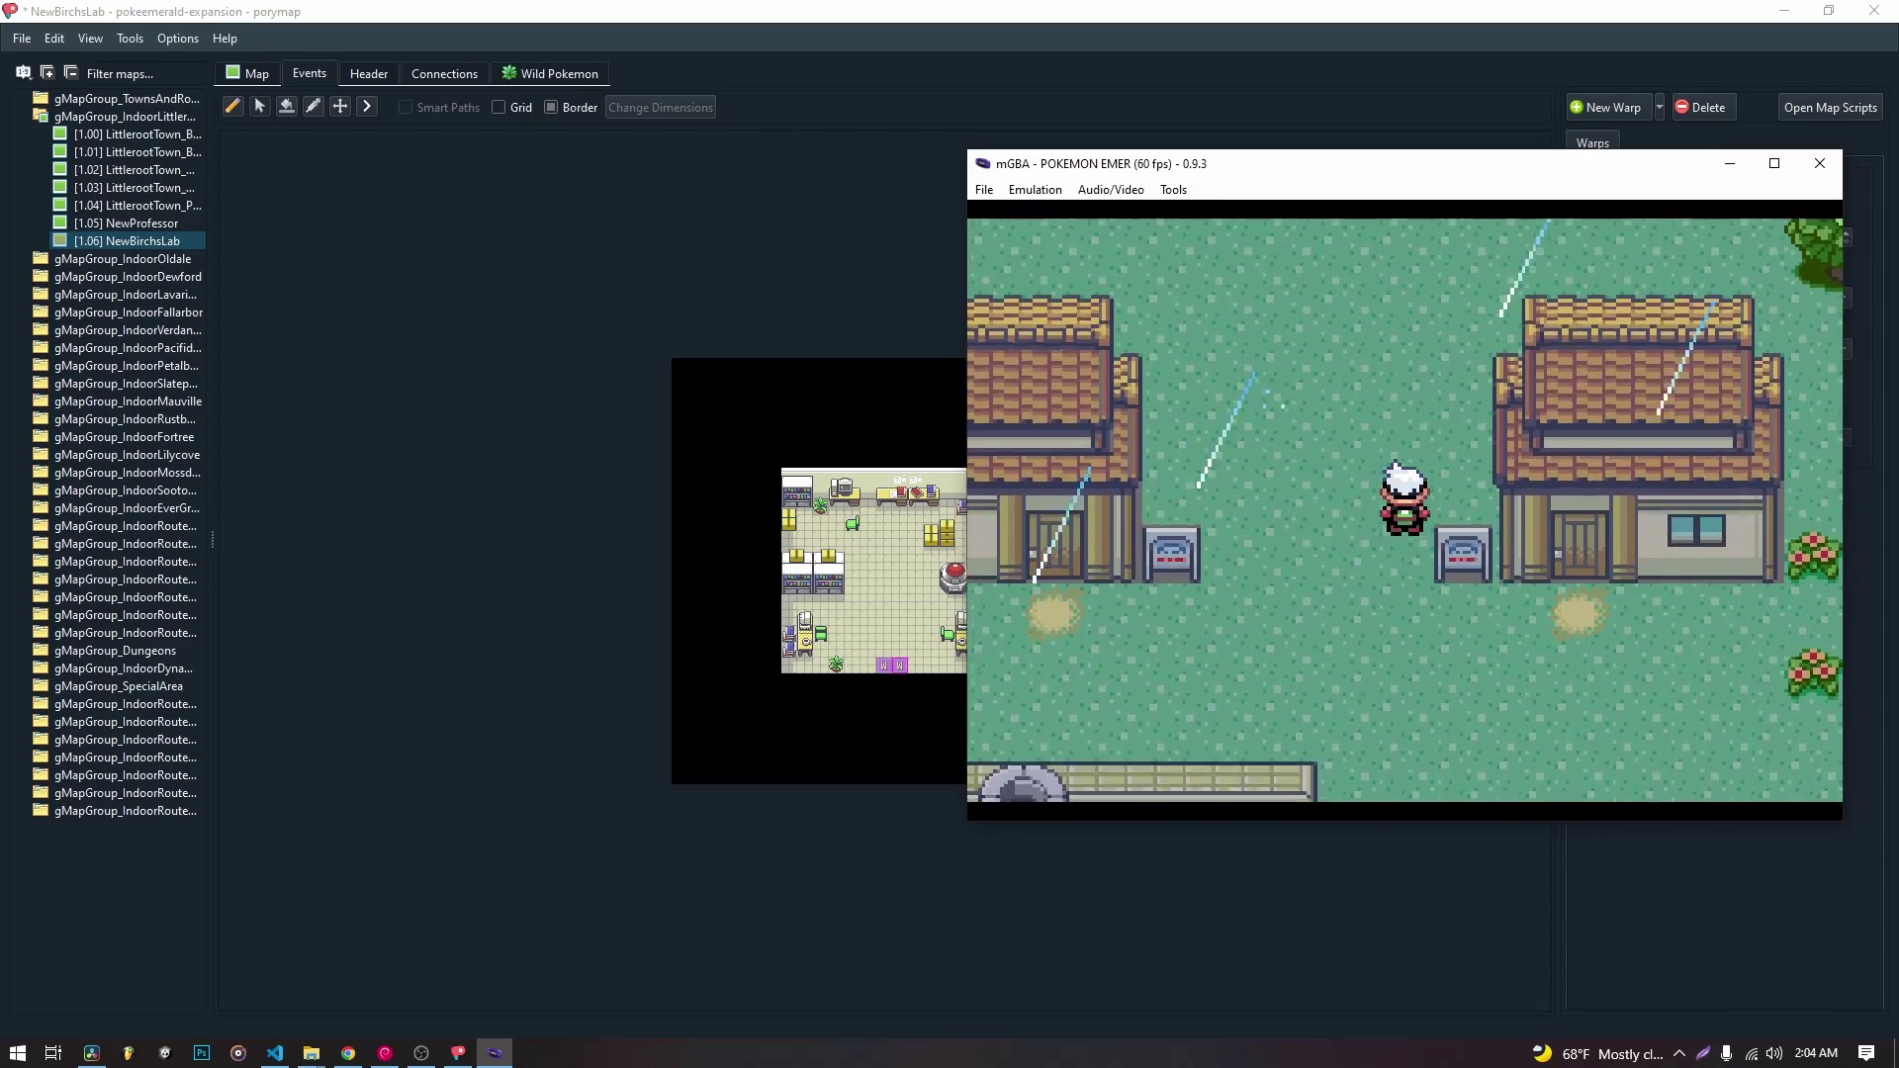
key("Up")
key("Up")
key("Up")
key("Left")
key("Left")
key("Left")
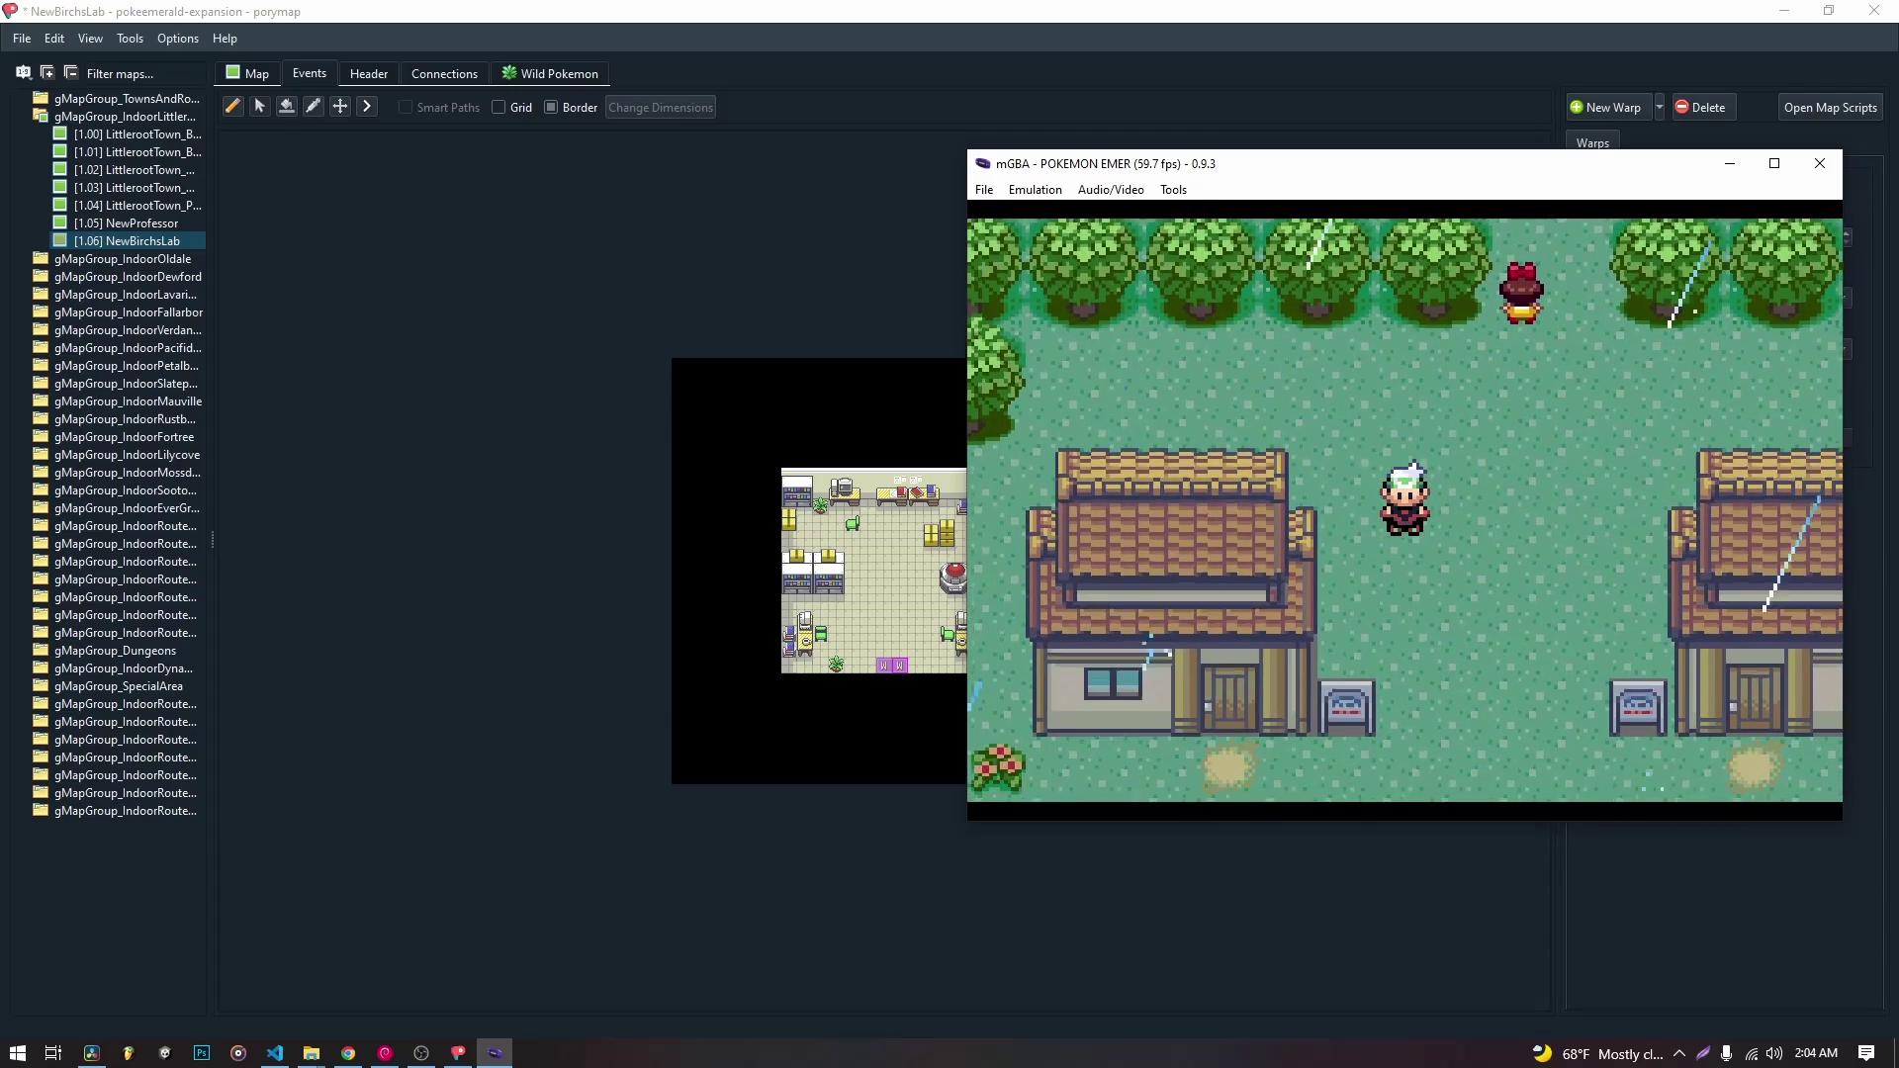
key("Down")
key("Down")
key("Down")
key("Down")
key("Down")
key("Down")
key("Right")
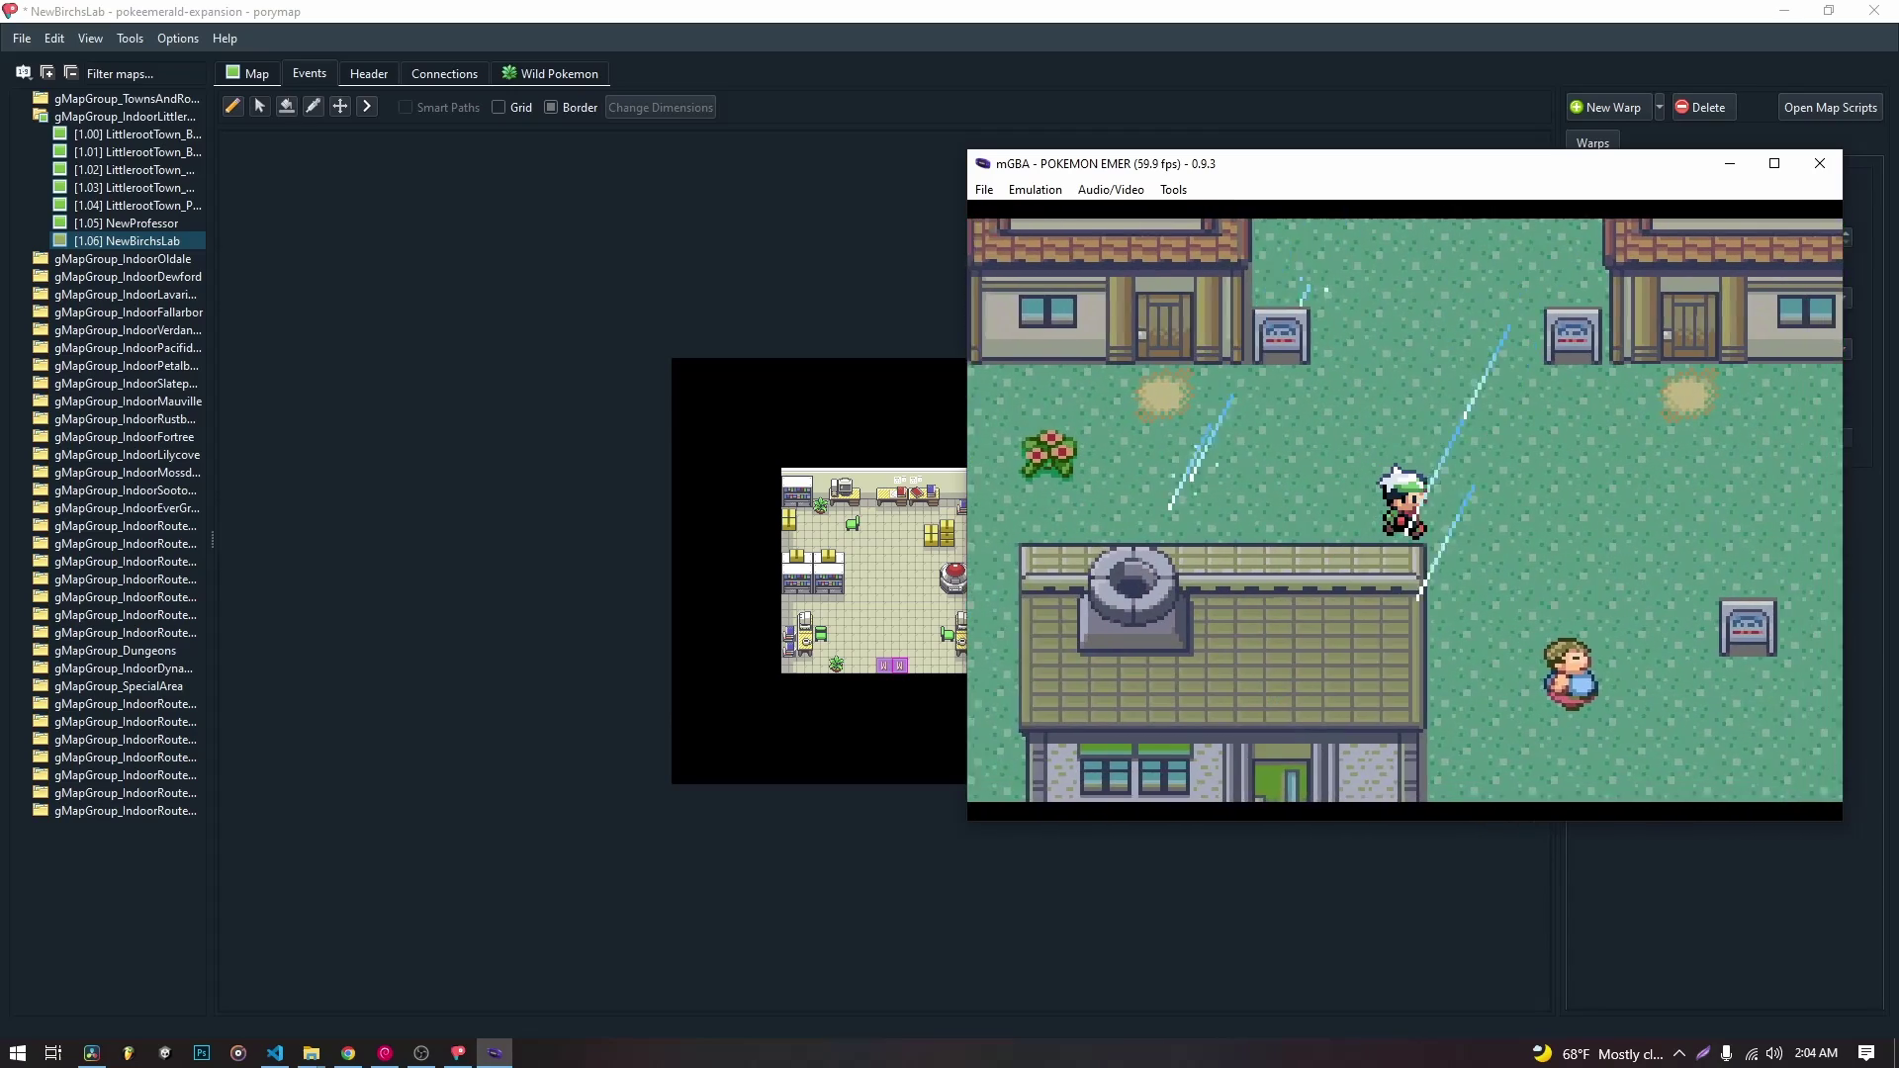